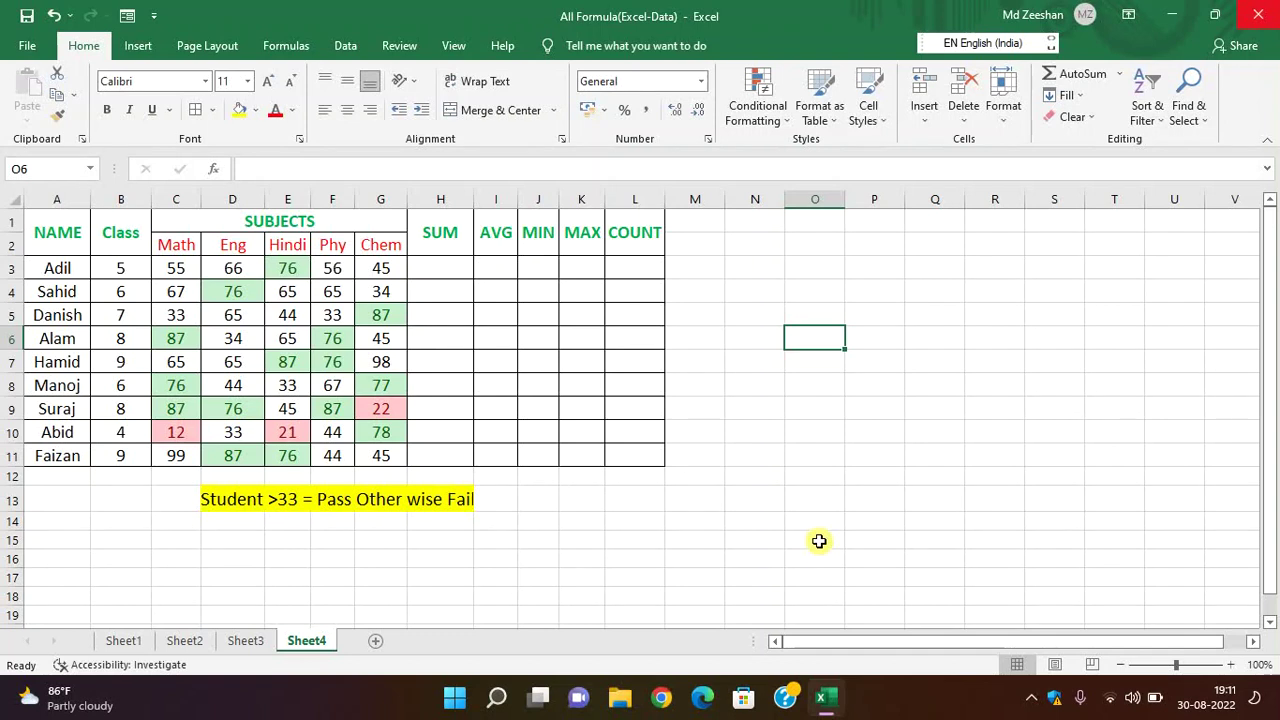
Step: Append ' OF STUDENT' to the Class header in B1, then undo the column B auto-fit
double_click(140, 233)
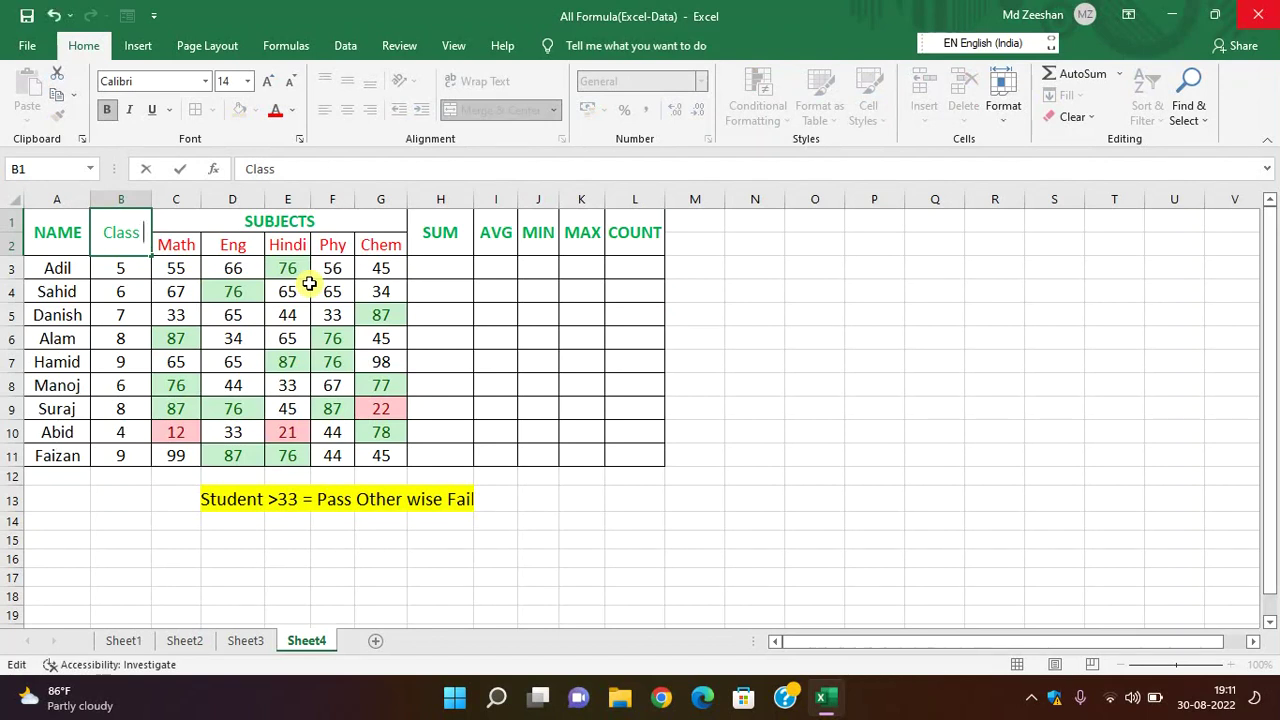
text(OF)
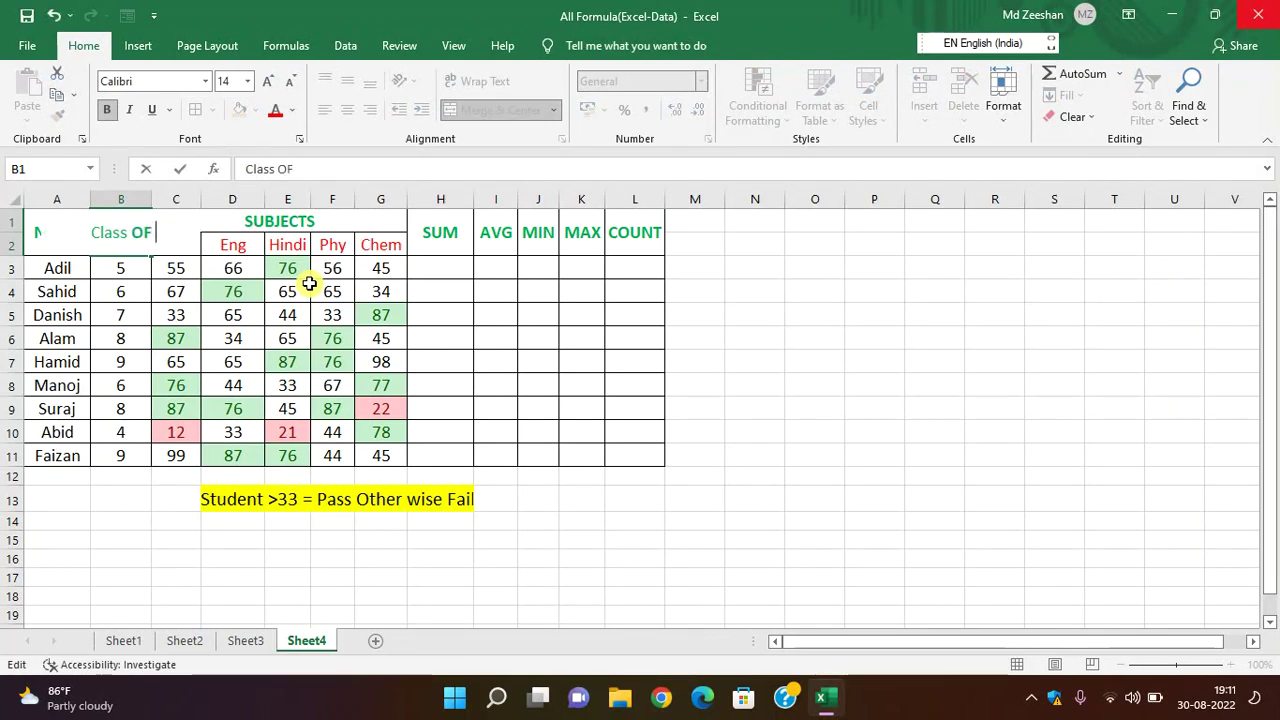
text( STUDENT)
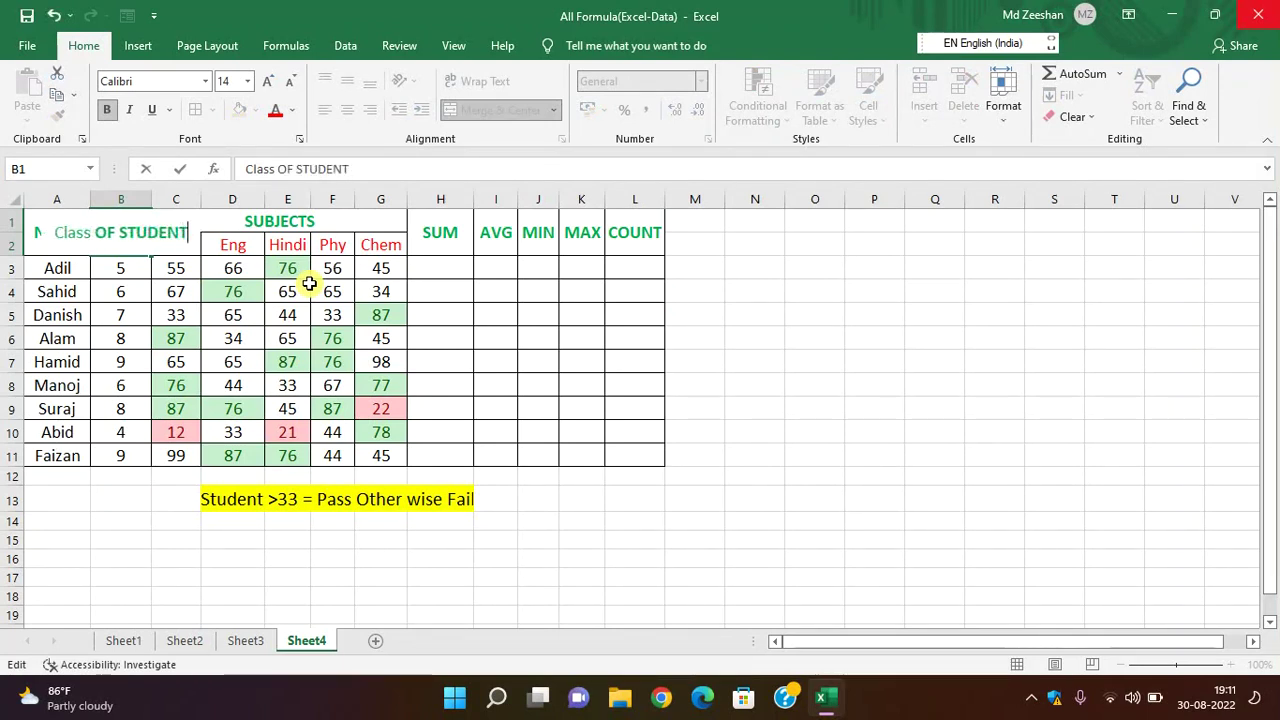
key(Return)
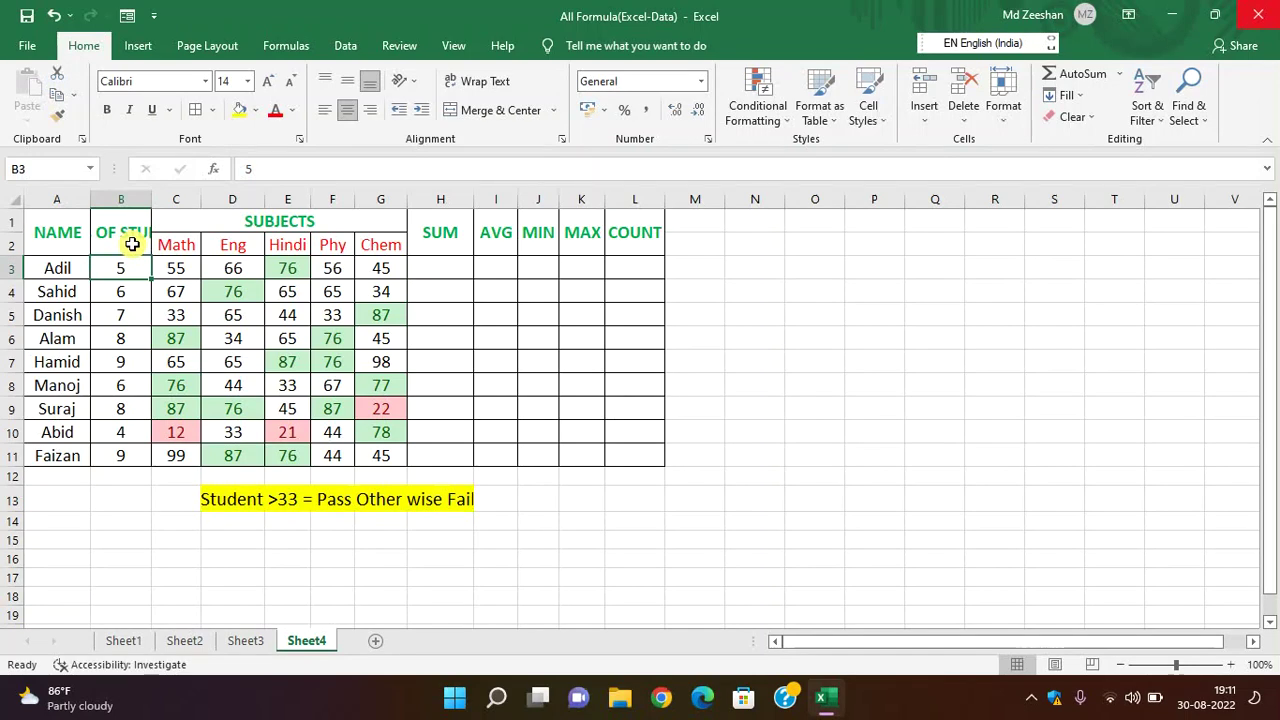
double_click(152, 203)
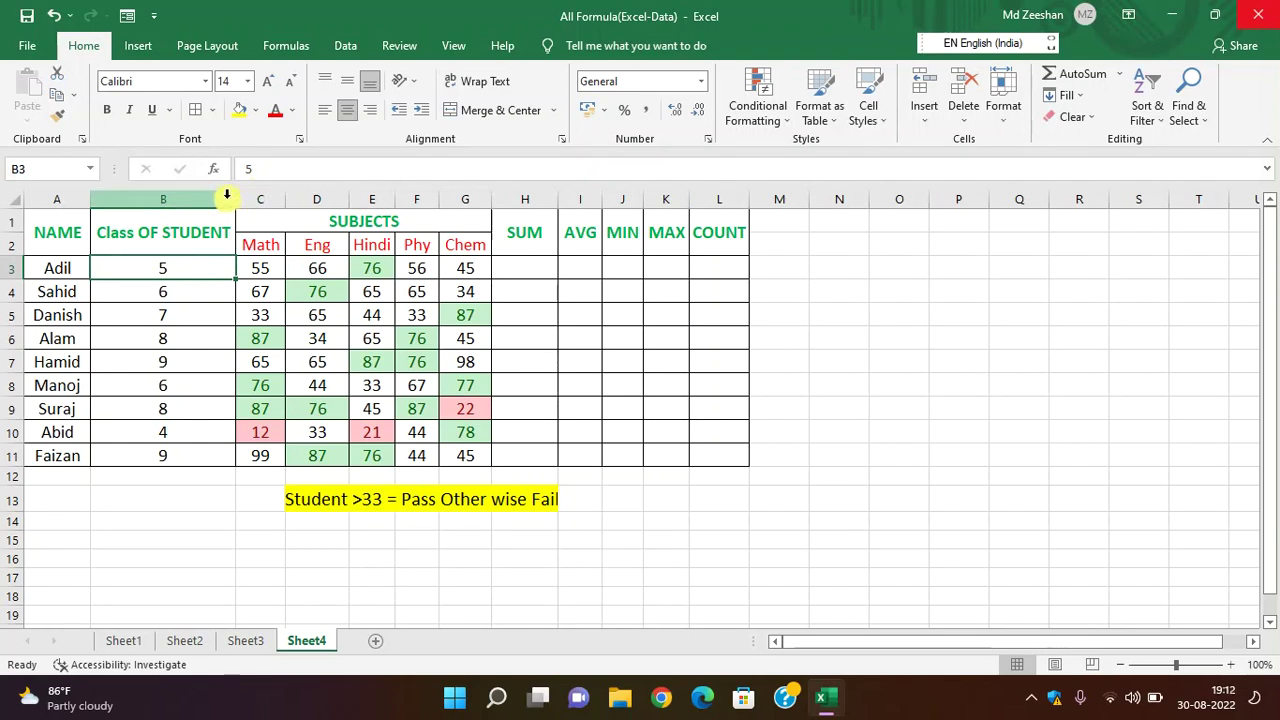
key(ctrl+z)
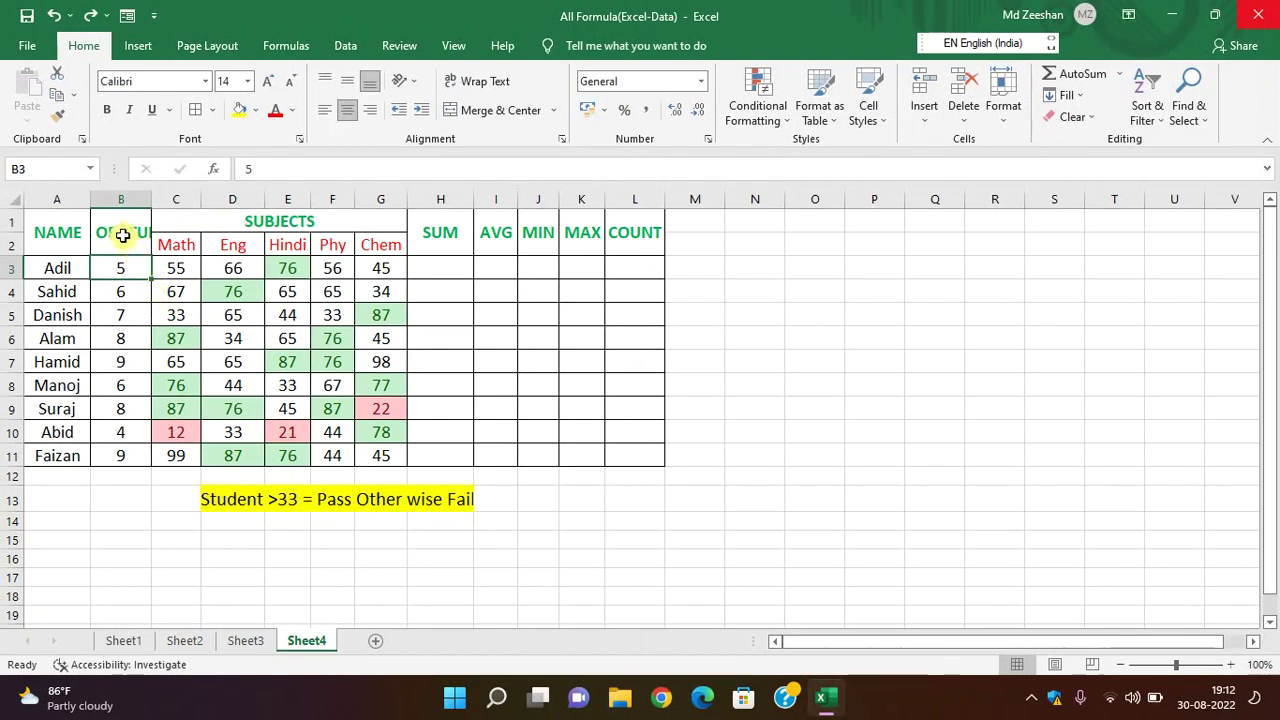
click(122, 235)
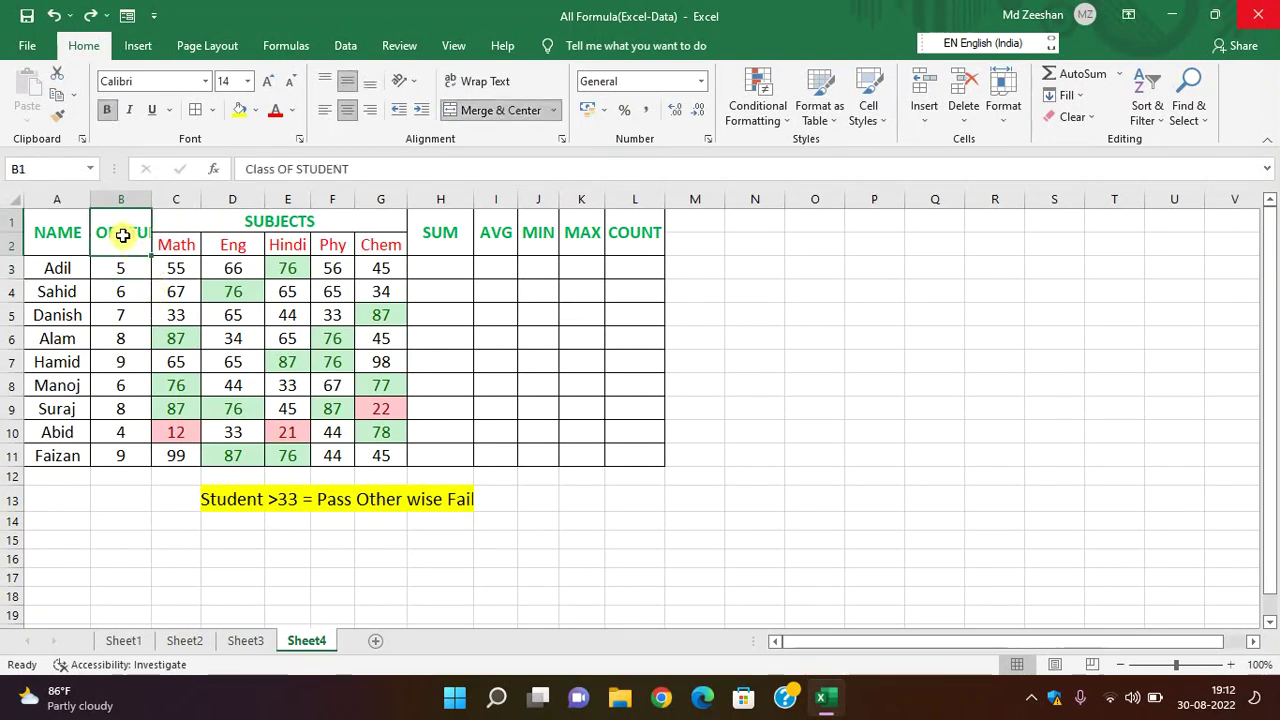
Step: Wrap the Class OF STUDENT header and adjust row 2's height and column B's width
click(480, 84)
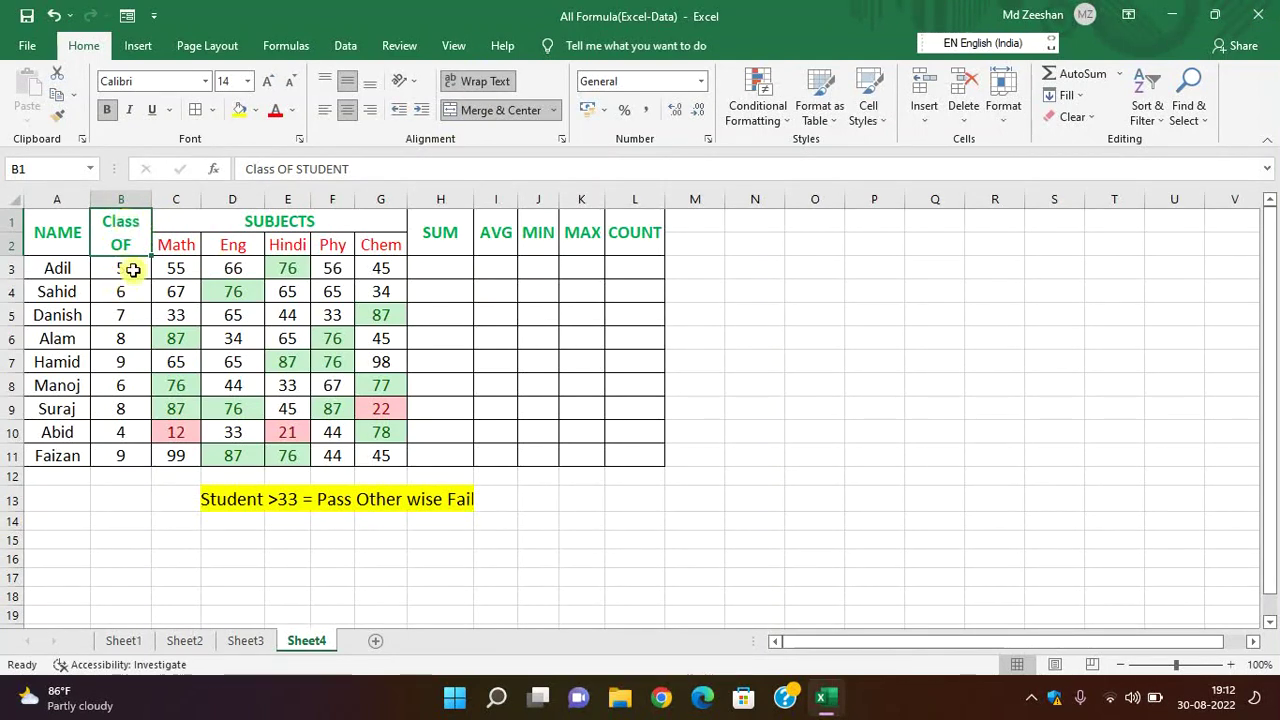
mouse_move(13, 255)
mouse_down()
mouse_move(16, 291)
mouse_move(16, 272)
mouse_up()
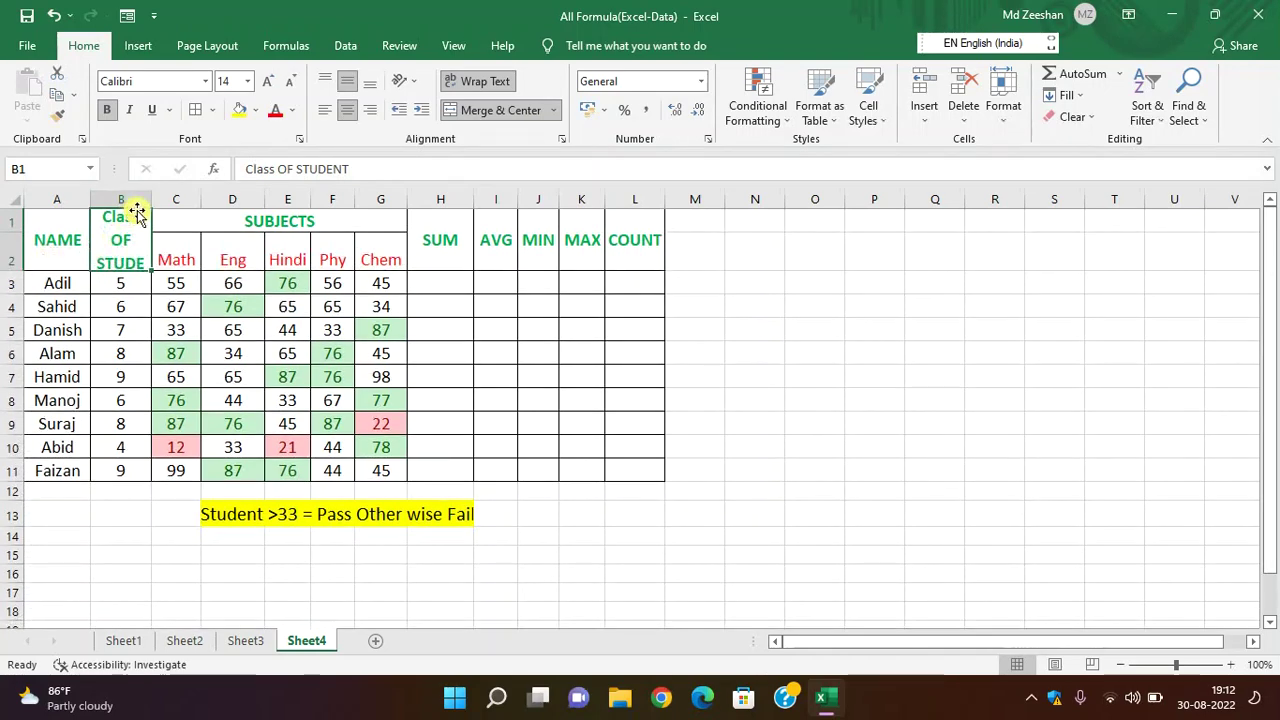
drag(152, 199, 187, 205)
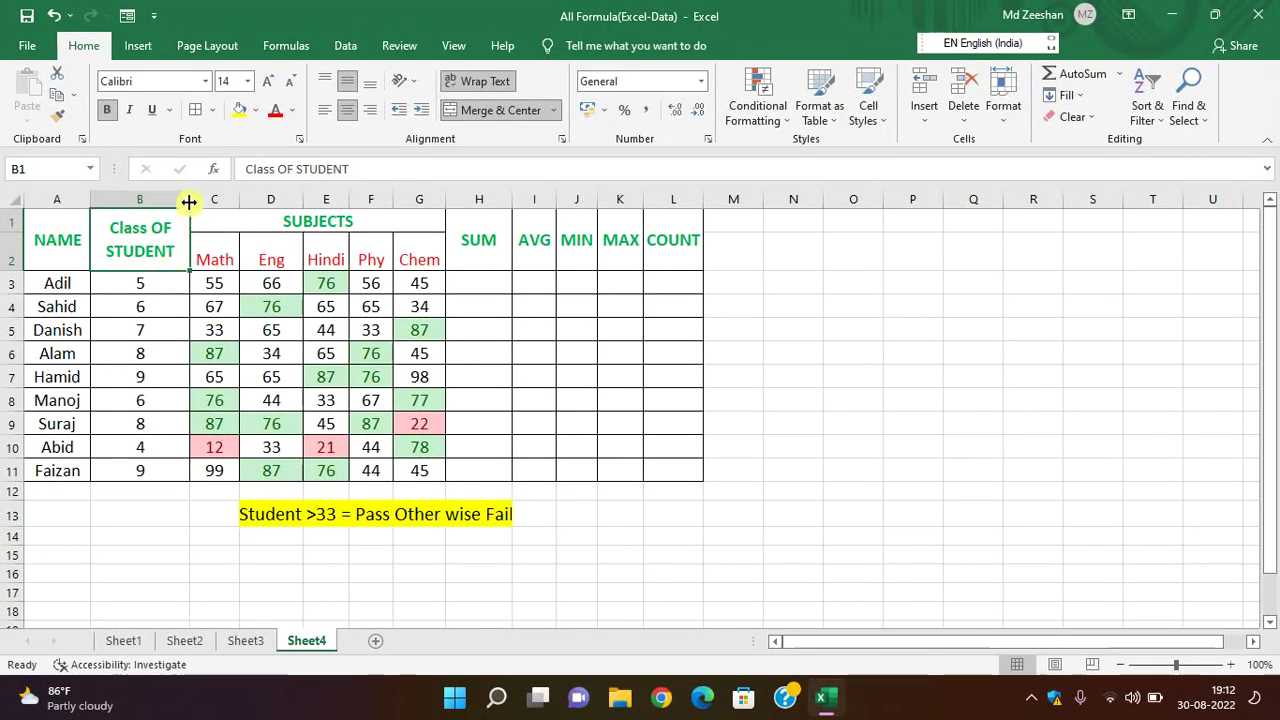
mouse_move(189, 200)
mouse_down()
mouse_move(284, 203)
mouse_move(178, 203)
mouse_up()
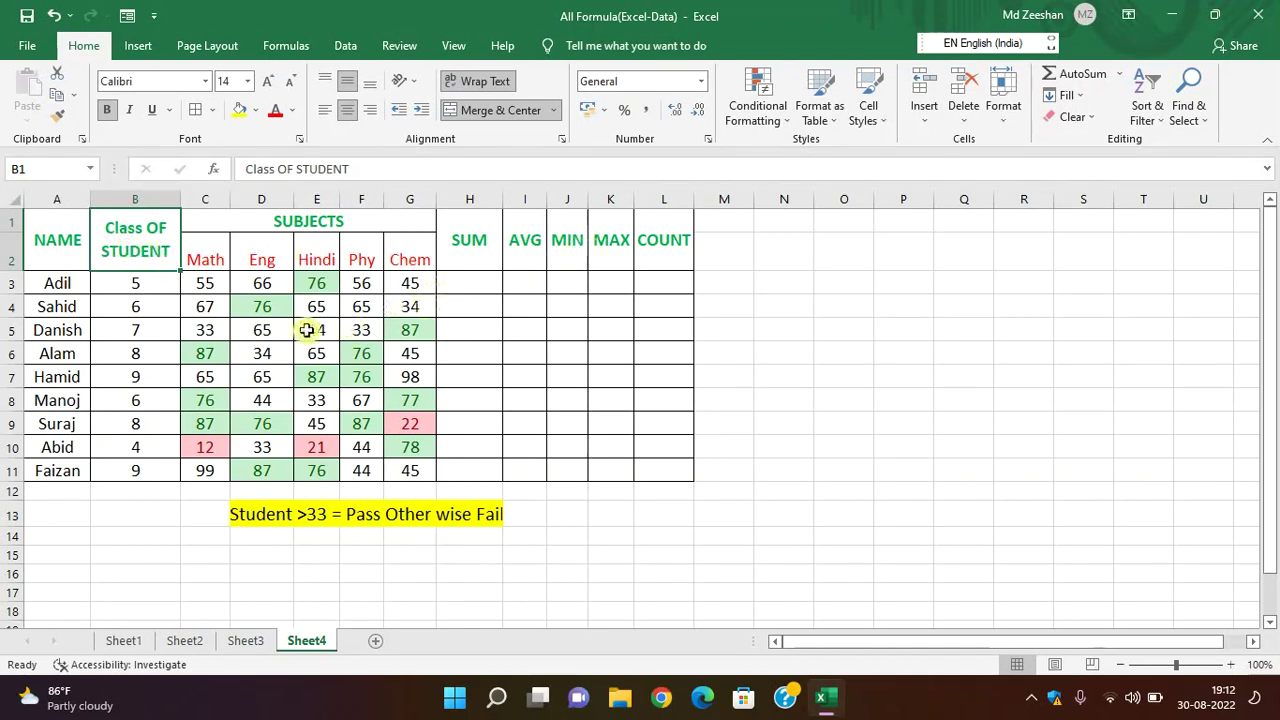
double_click(80, 283)
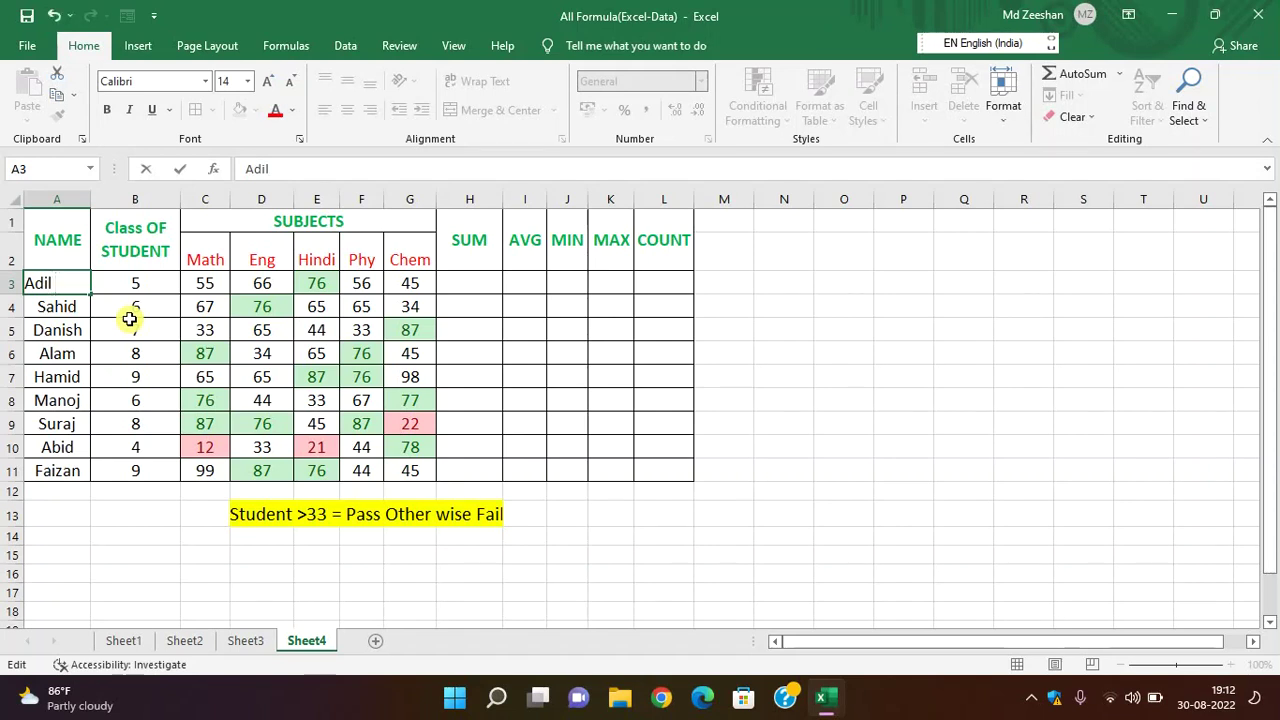
text(ANSARI)
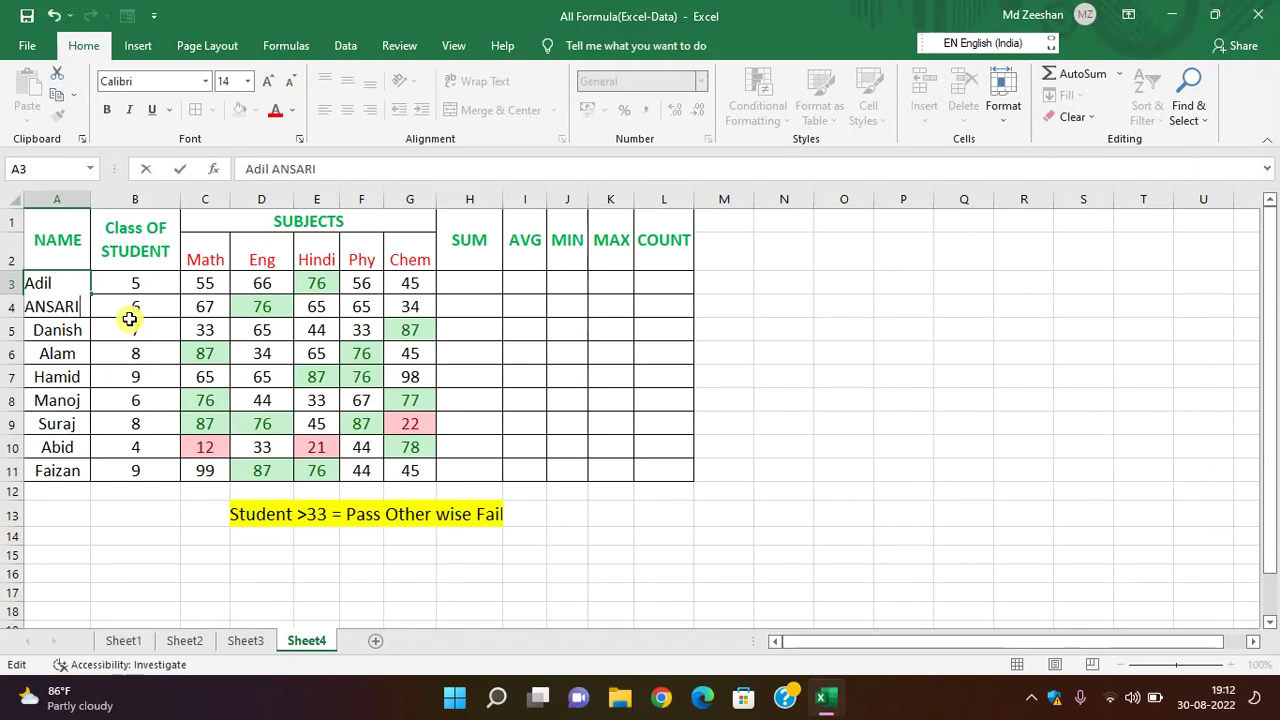
key(Return)
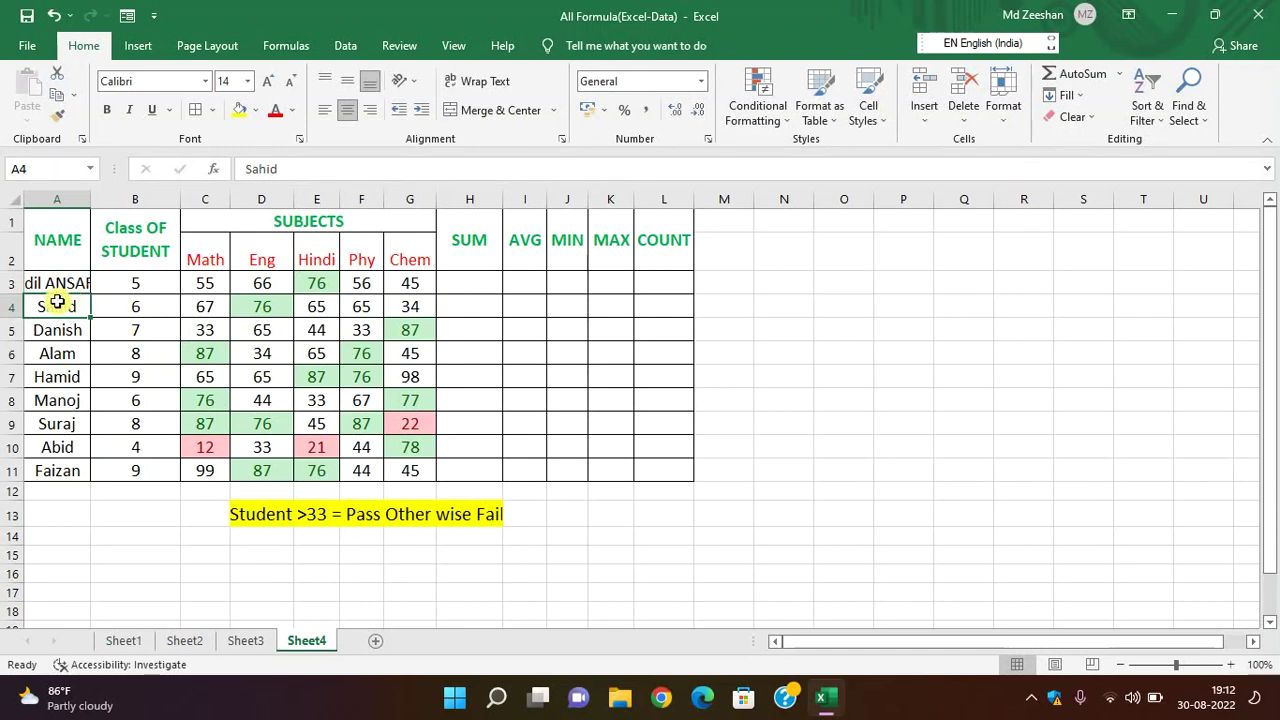
click(57, 284)
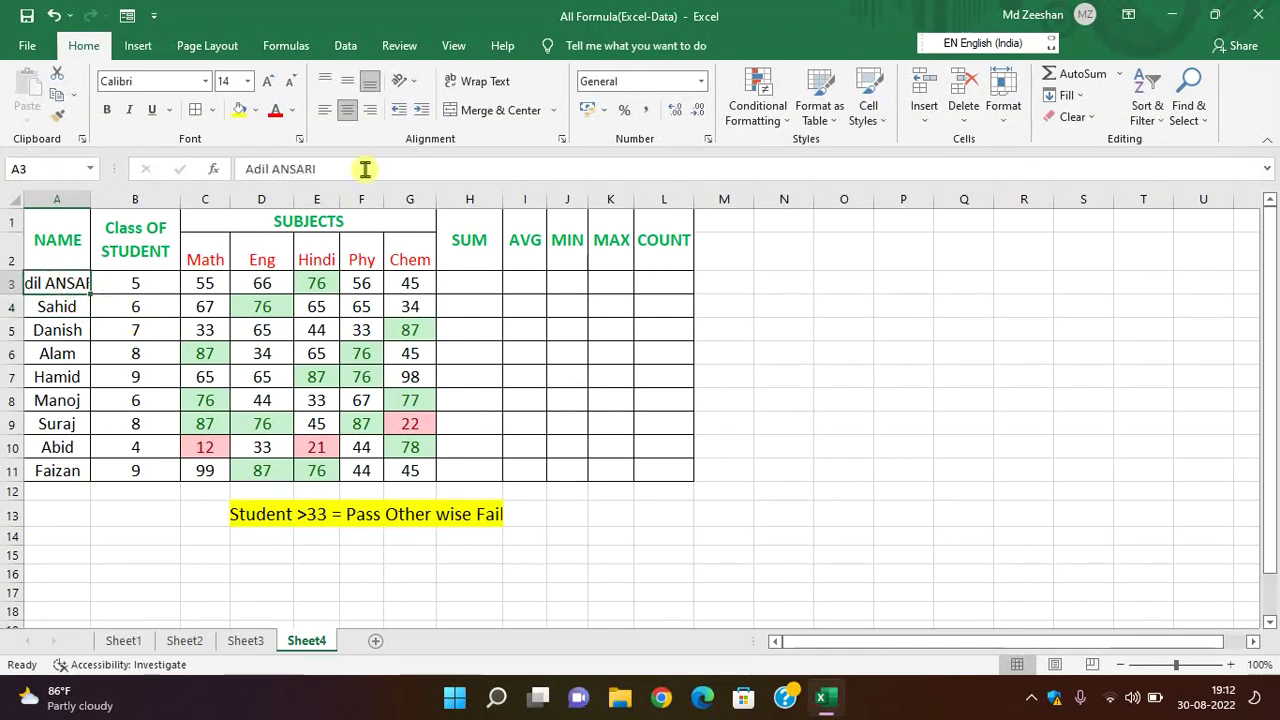
click(481, 84)
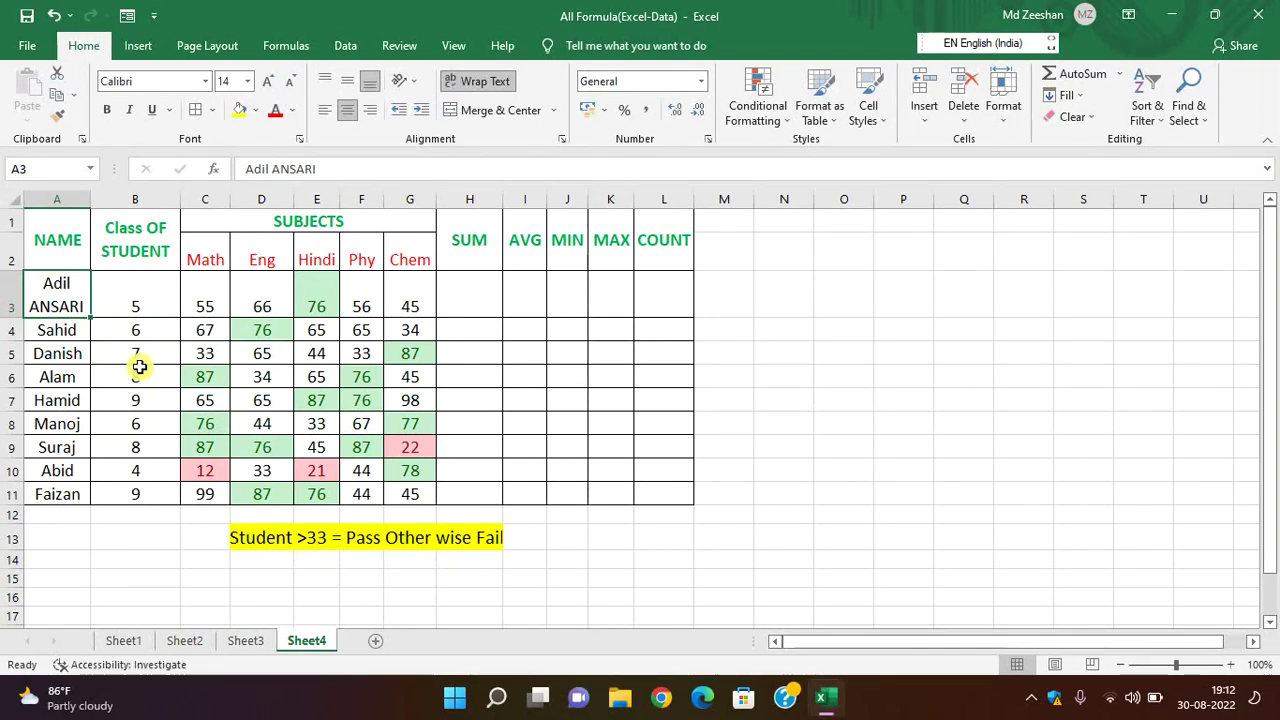
click(786, 352)
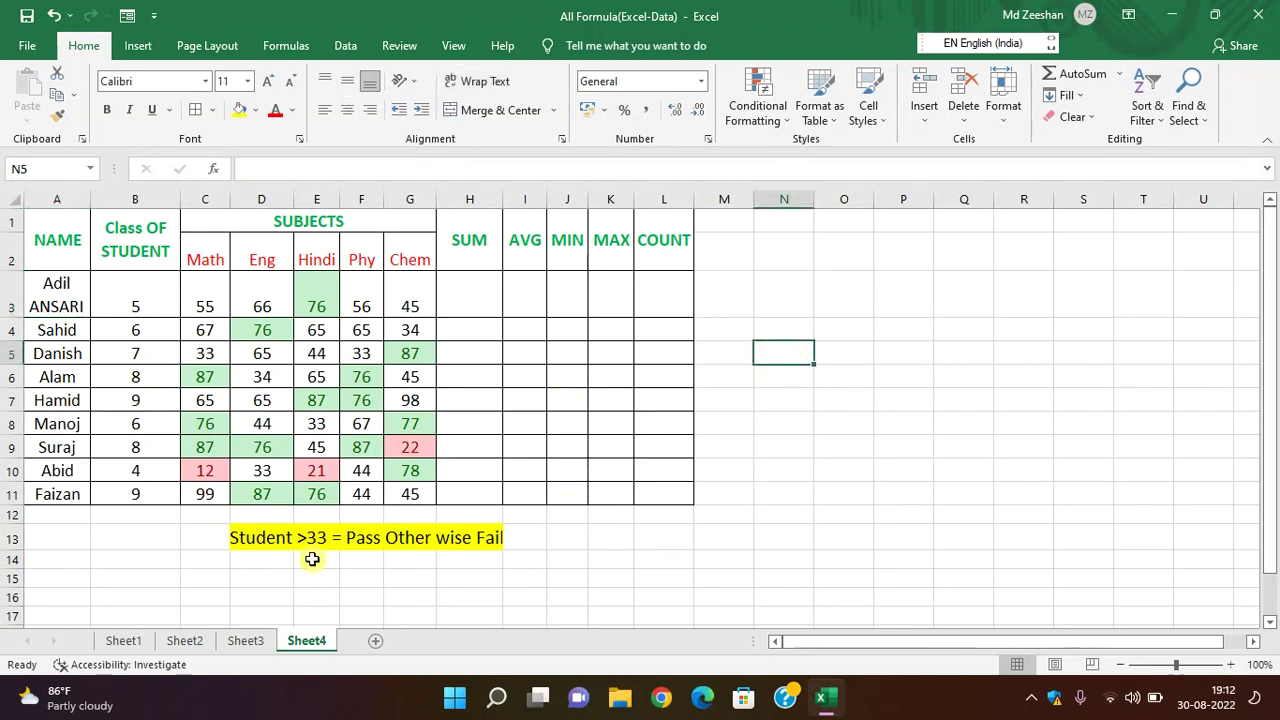
Step: Point out the yellow pass/fail note and the shaded scores 76, 76 and 12
click(250, 537)
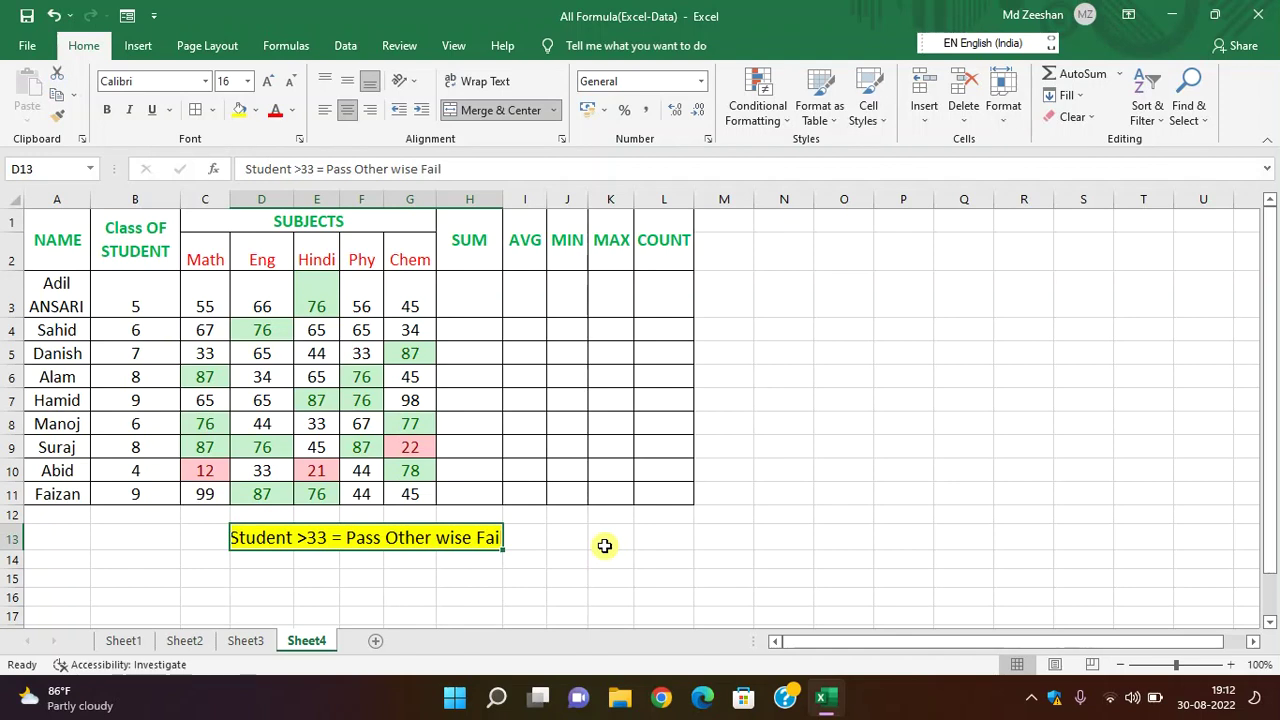
click(282, 328)
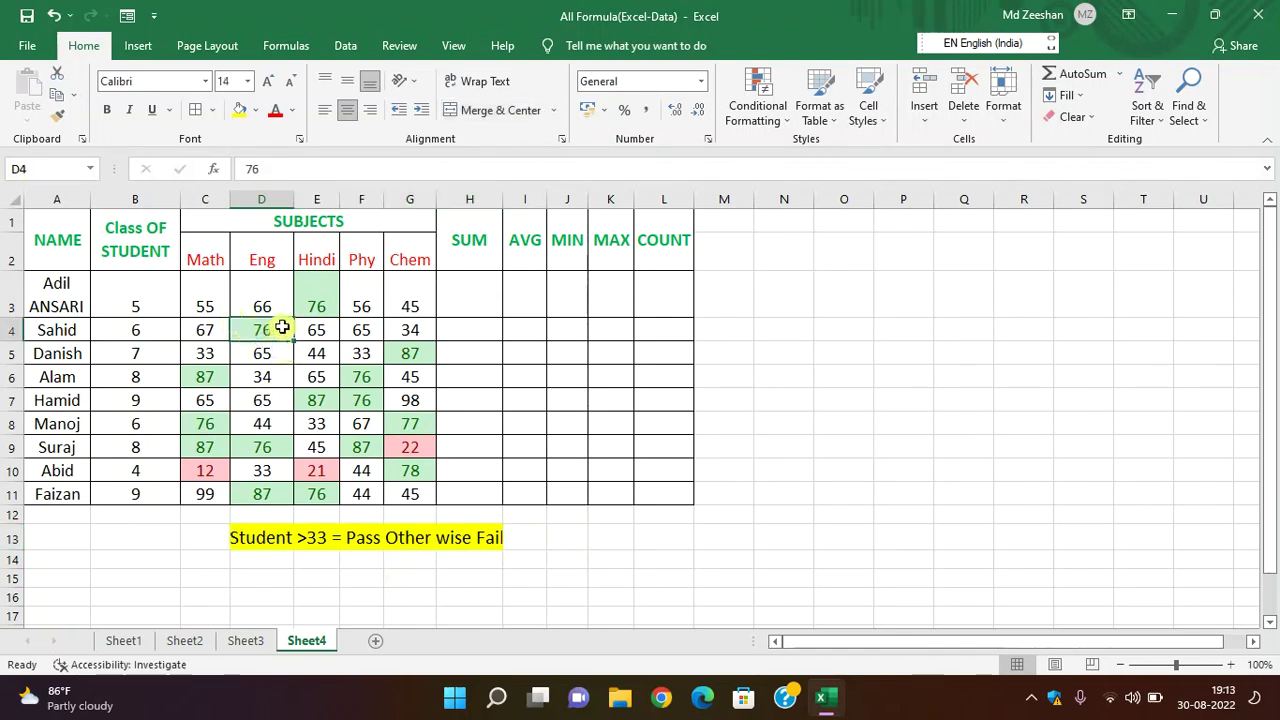
click(316, 304)
click(207, 469)
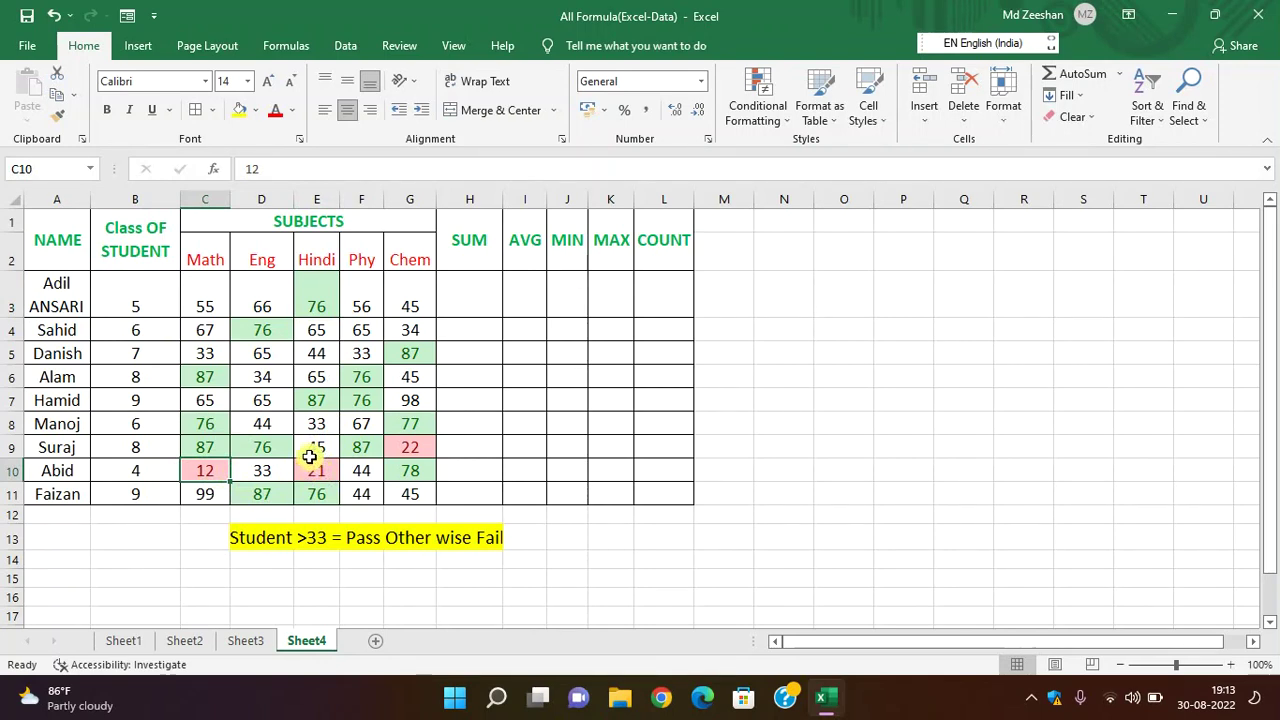
Step: Delete row 13 containing the pass/fail note
click(11, 536)
key(ctrl+minus)
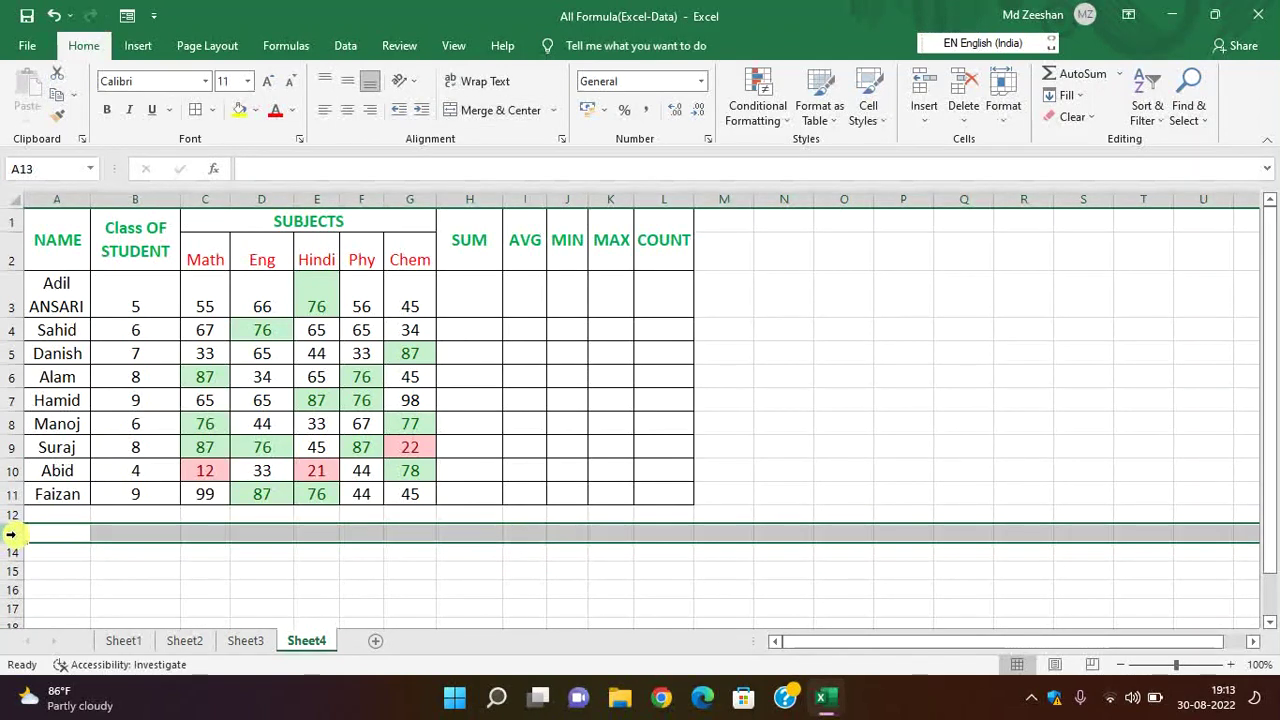
click(235, 553)
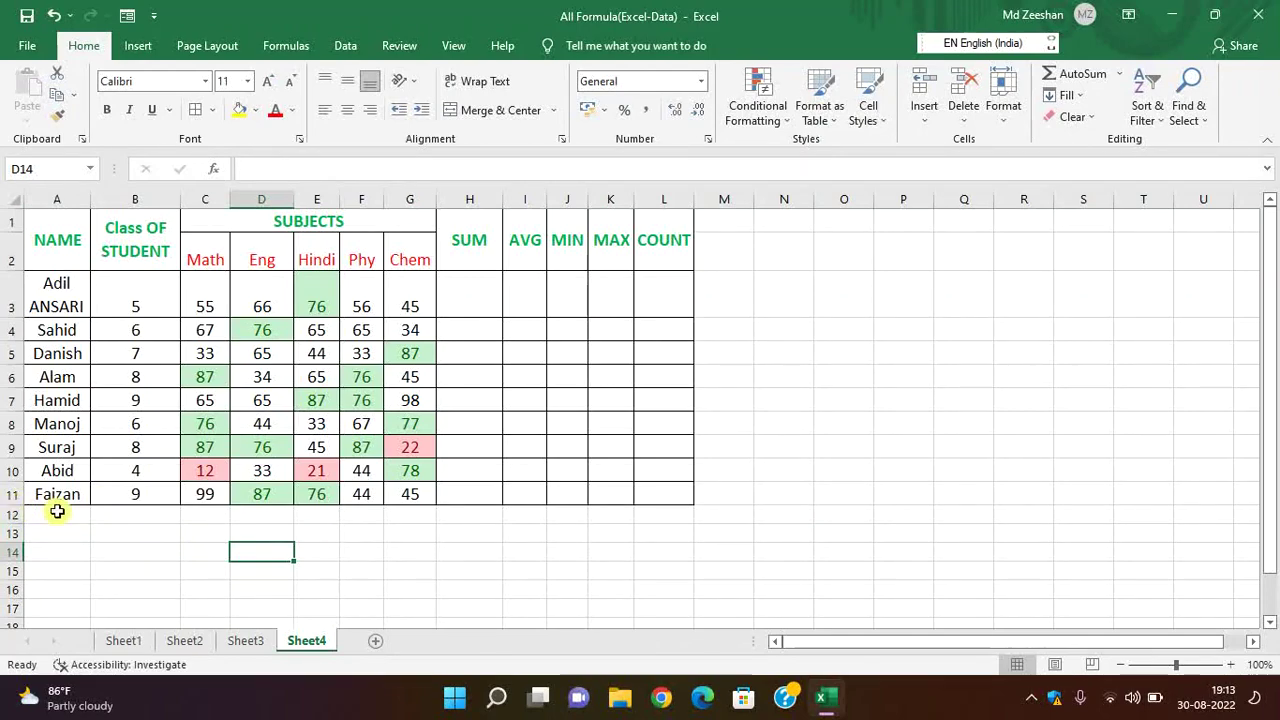
Step: Add borders to the blank range A12:L22 under the table
mouse_move(45, 515)
mouse_down()
mouse_move(144, 546)
mouse_move(660, 566)
mouse_up()
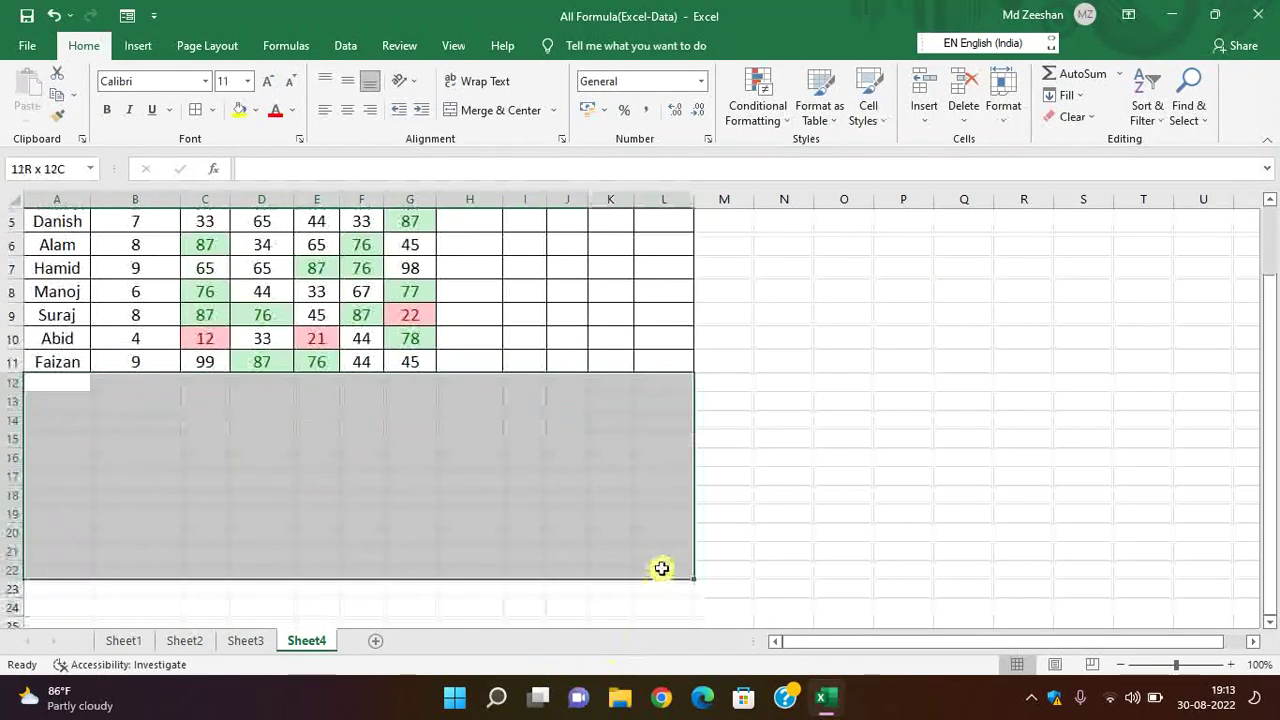
click(197, 113)
click(835, 476)
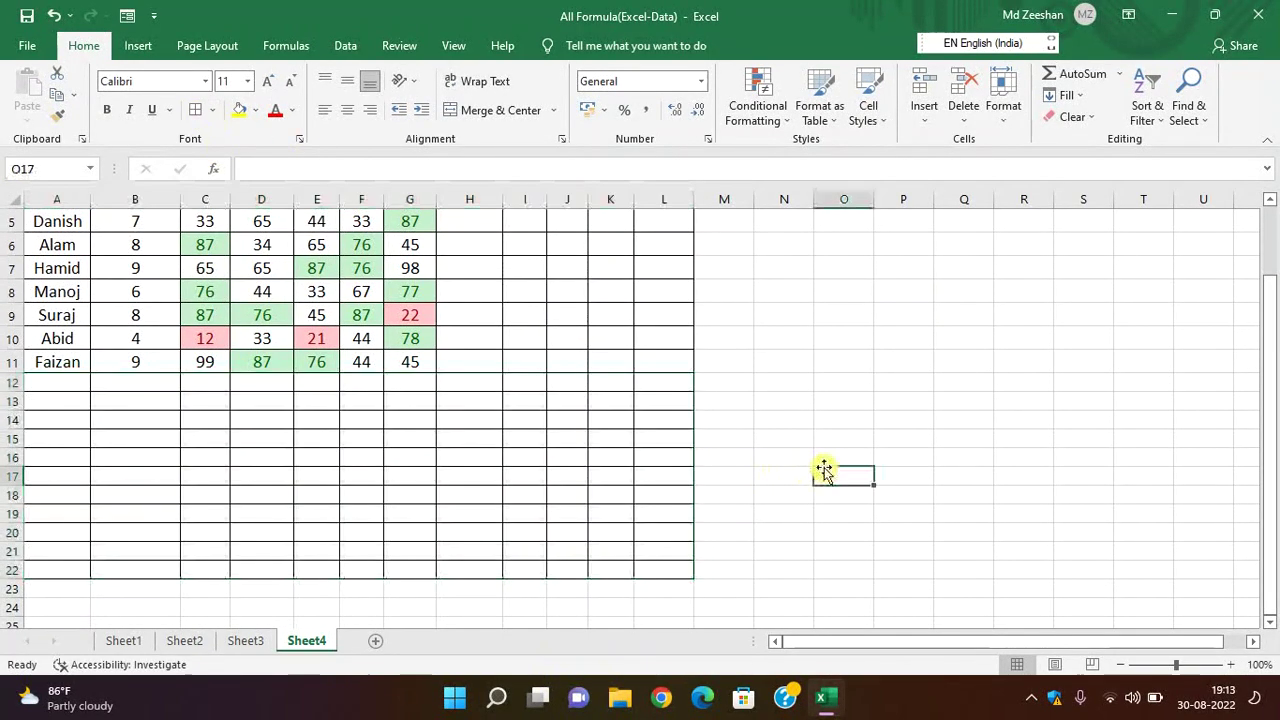
scroll(514, 534, up, 2)
click(70, 512)
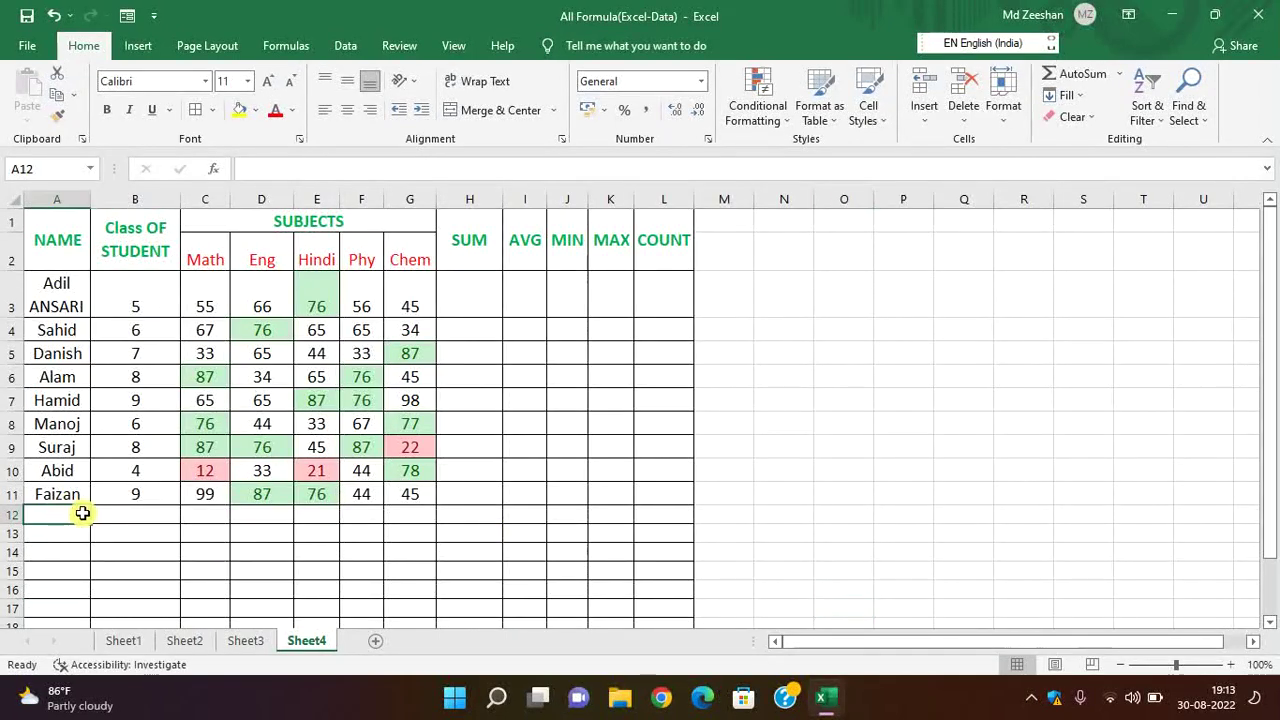
click(138, 514)
click(390, 518)
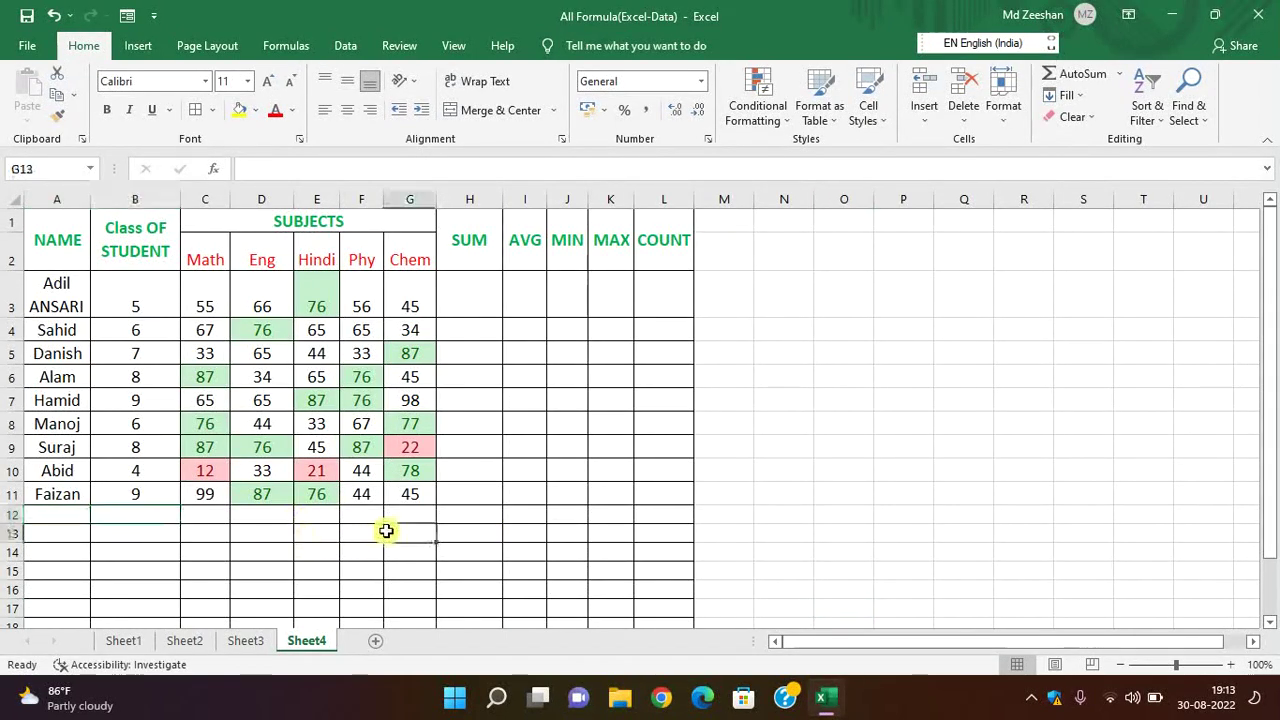
click(511, 516)
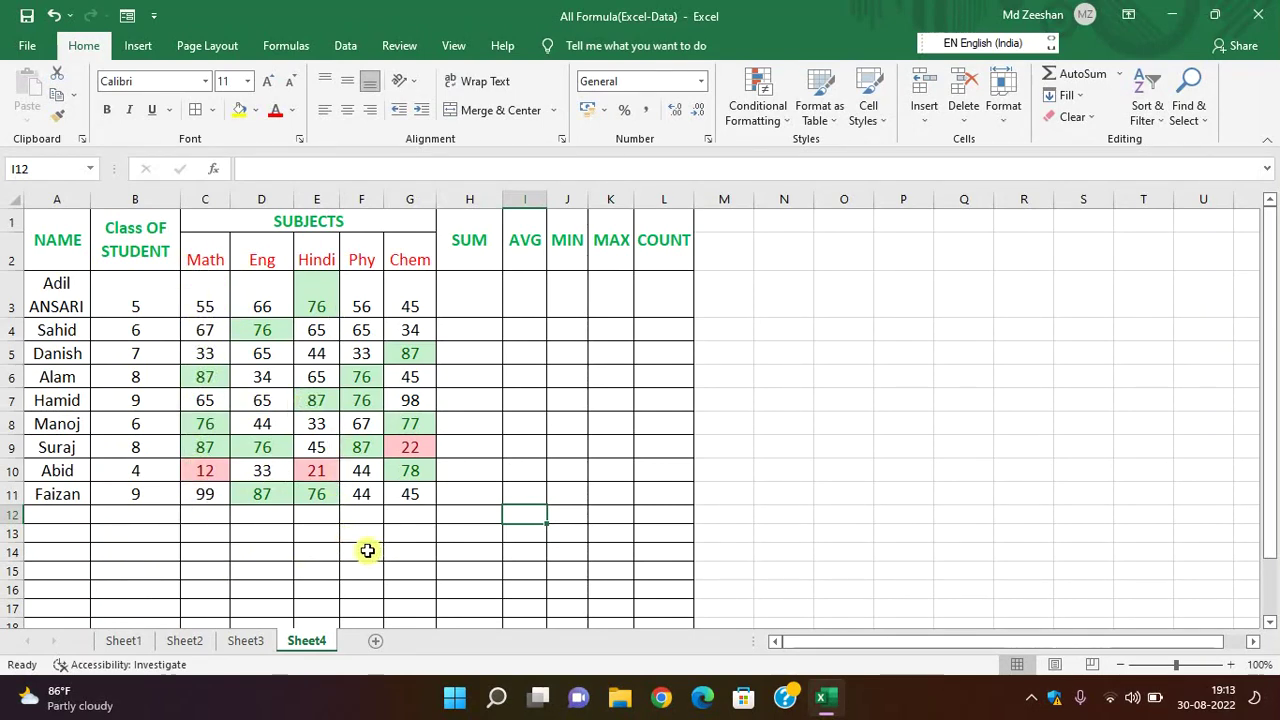
Step: Apply All Borders to the empty range A23:L38
scroll(367, 551, down, 1)
scroll(367, 551, down, 1)
scroll(367, 551, down, 1)
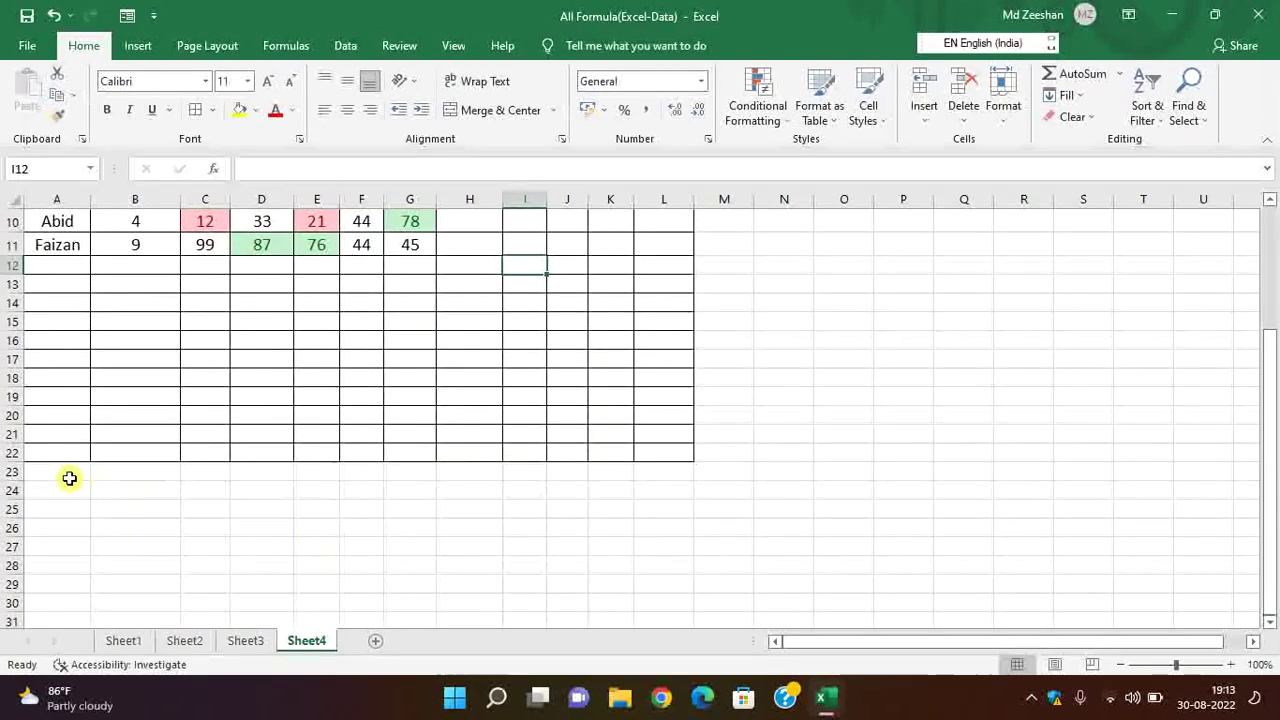
drag(69, 478, 688, 600)
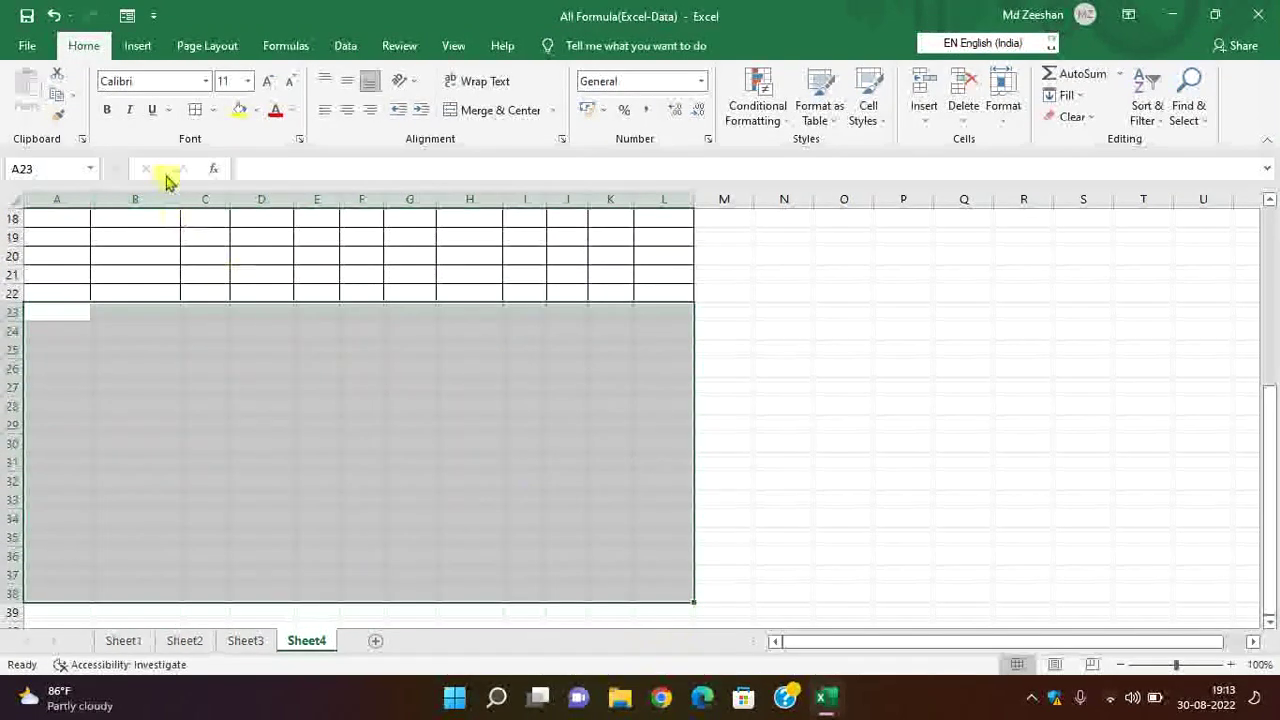
click(195, 110)
click(1008, 457)
Step: Type a test entry in A33, move along row 33, and scroll back up
click(64, 511)
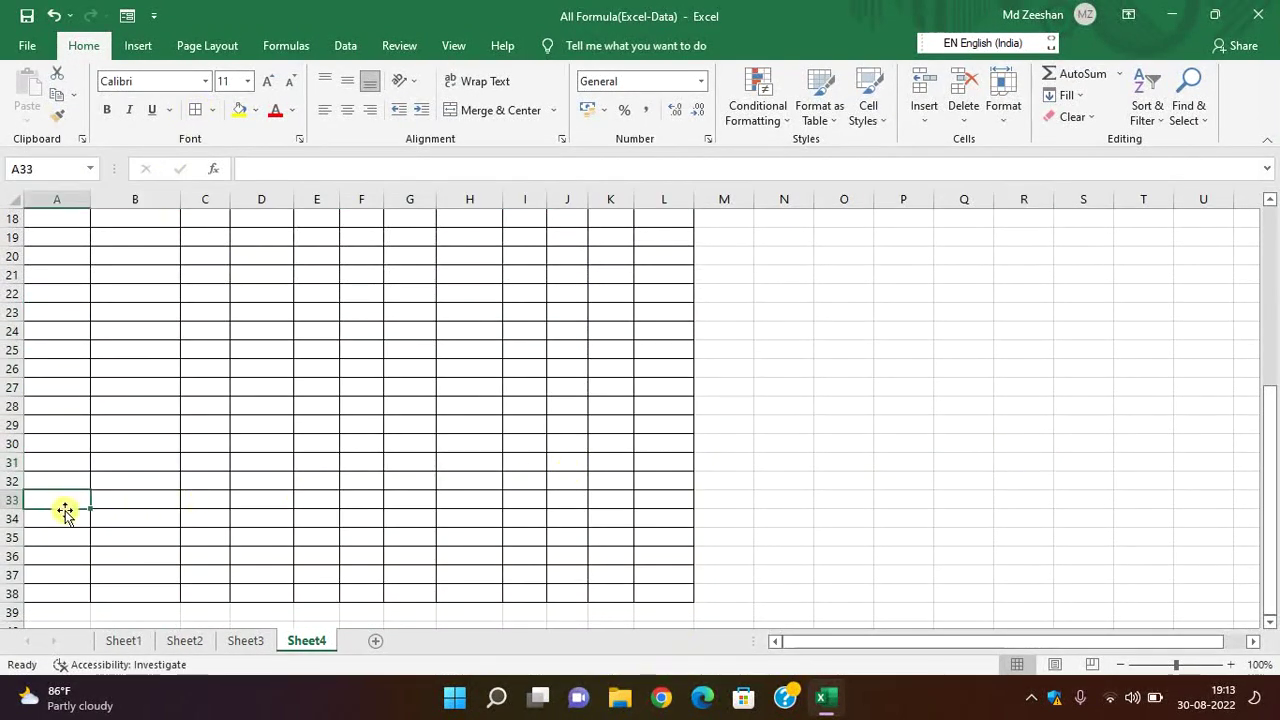
text(;LD)
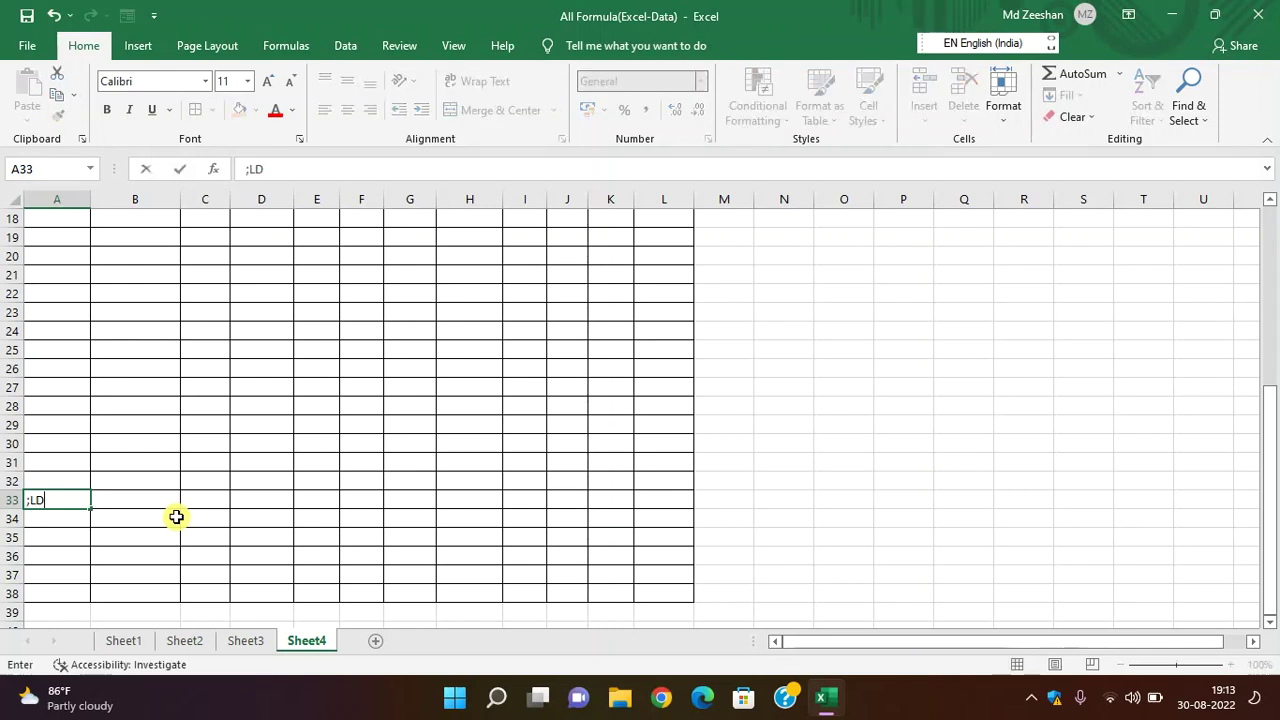
click(150, 500)
click(250, 497)
click(412, 495)
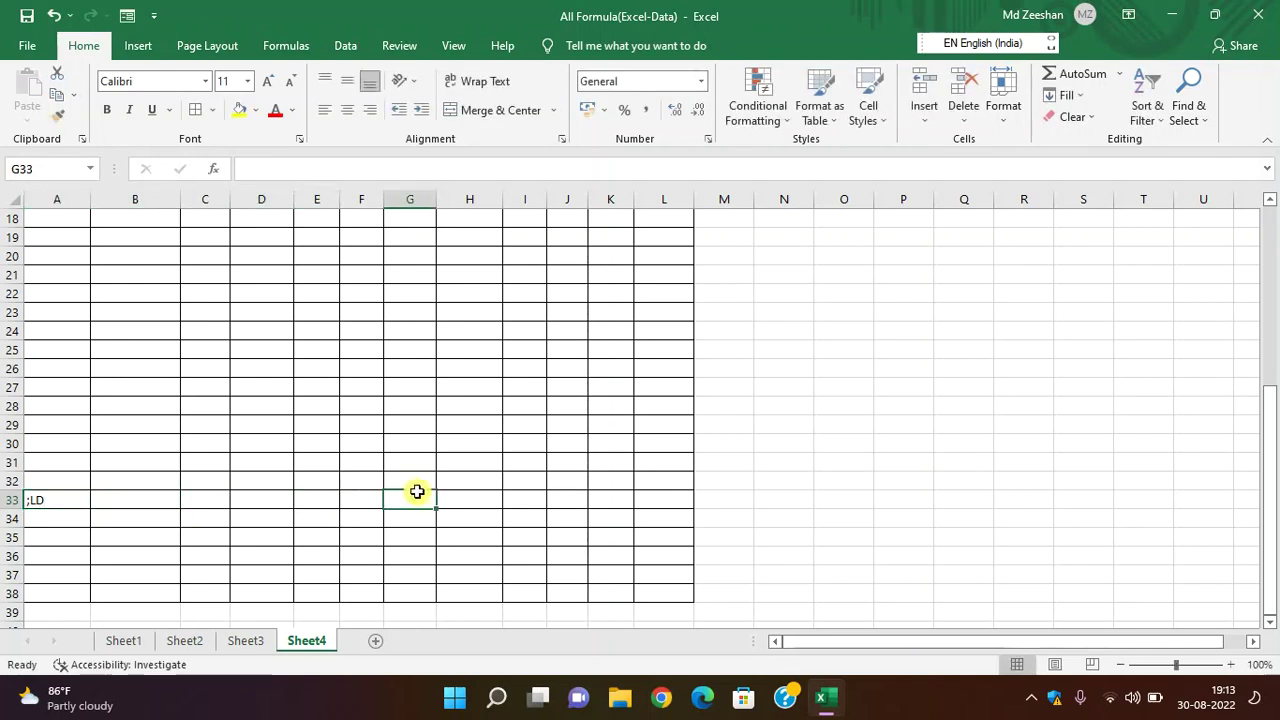
click(77, 497)
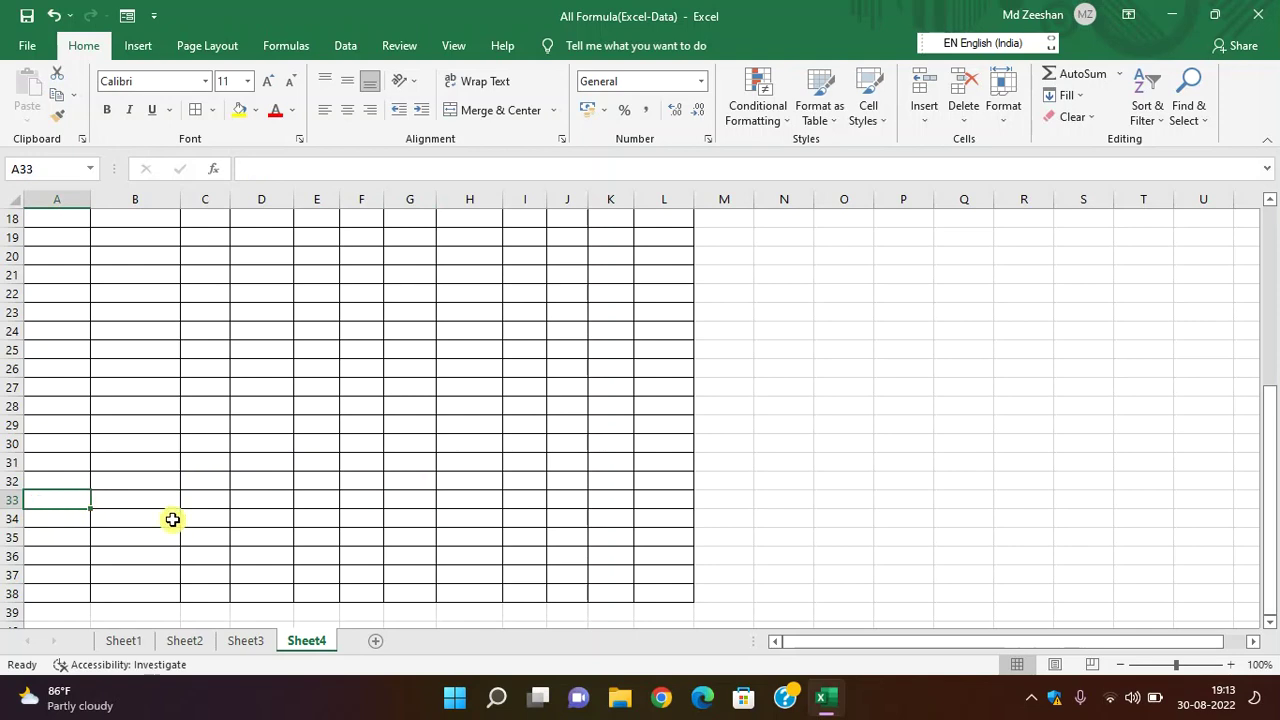
scroll(173, 519, up, 3)
scroll(173, 519, up, 3)
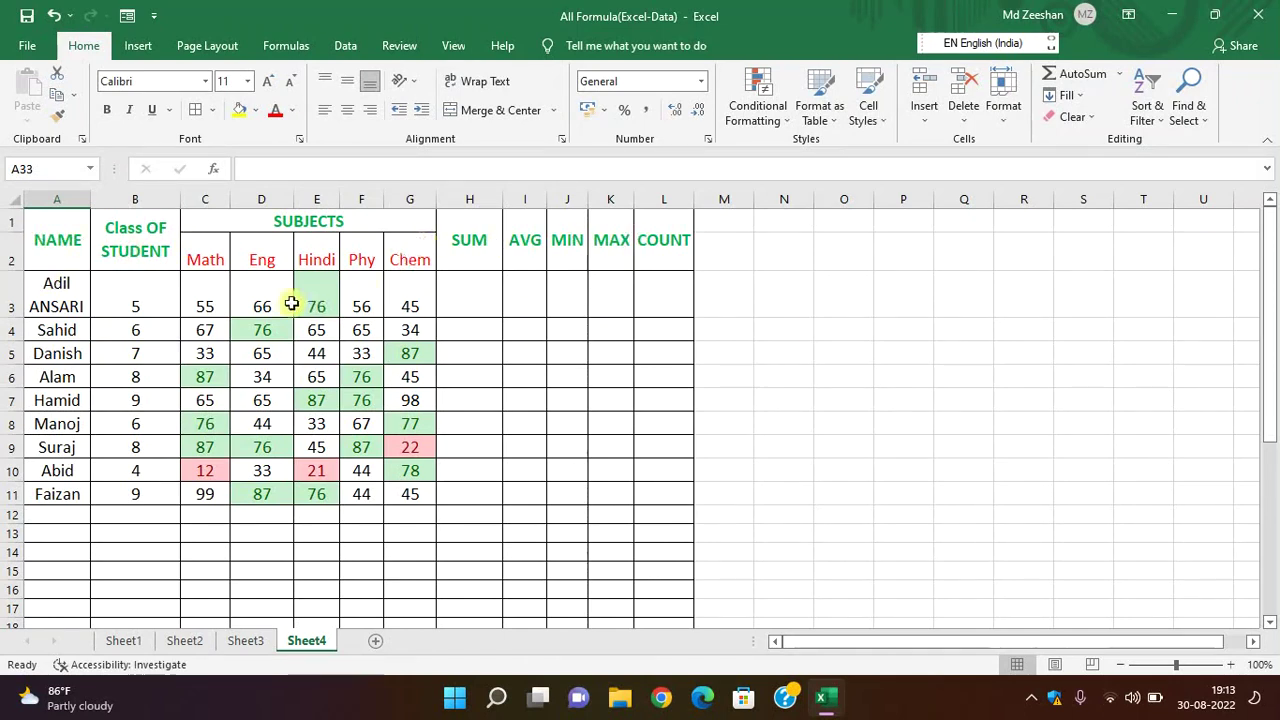
Step: Scroll back to the top and select row 3, the first student's row
scroll(308, 457, down, 5)
scroll(308, 457, down, 5)
scroll(306, 454, up, 3)
scroll(306, 454, up, 6)
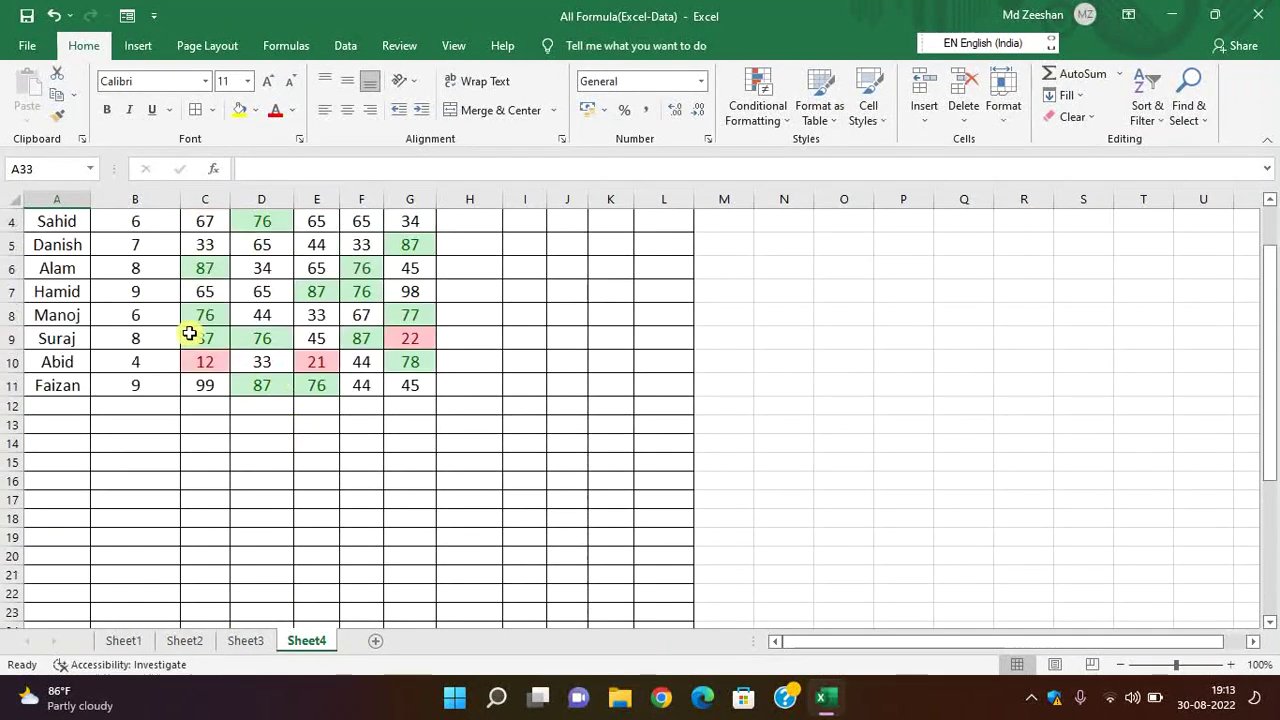
scroll(332, 313, up, 1)
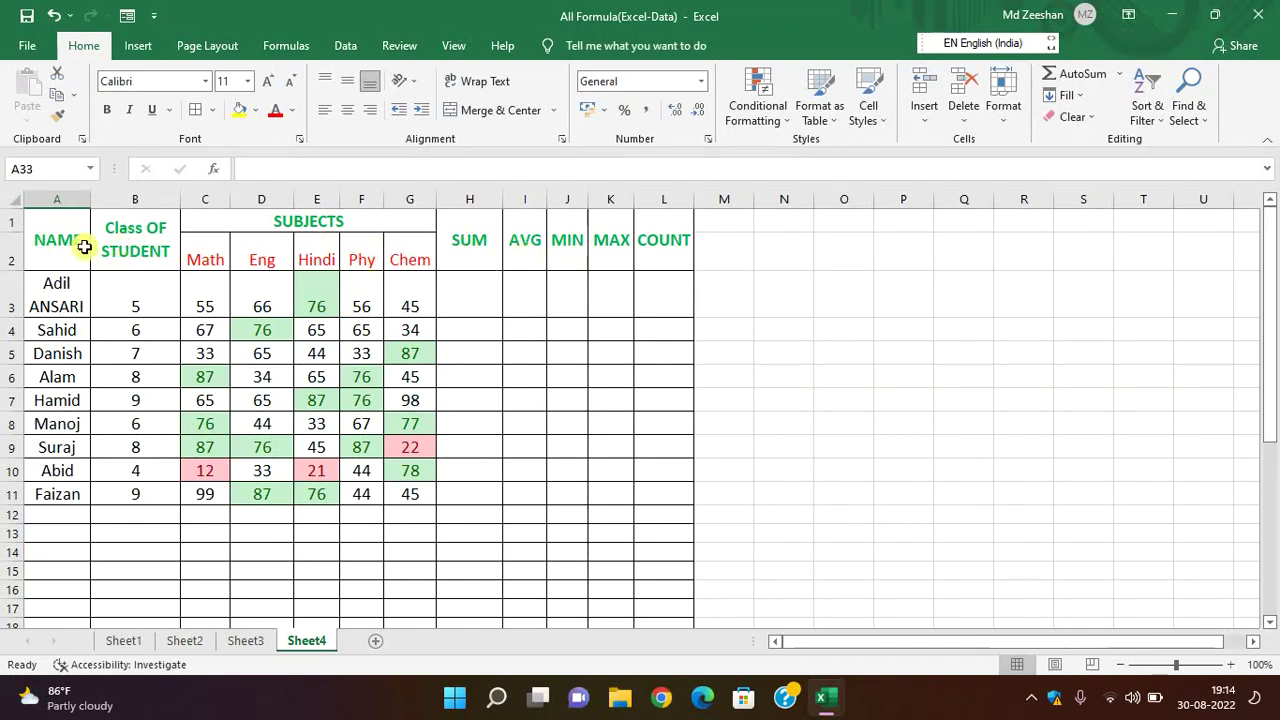
click(5, 300)
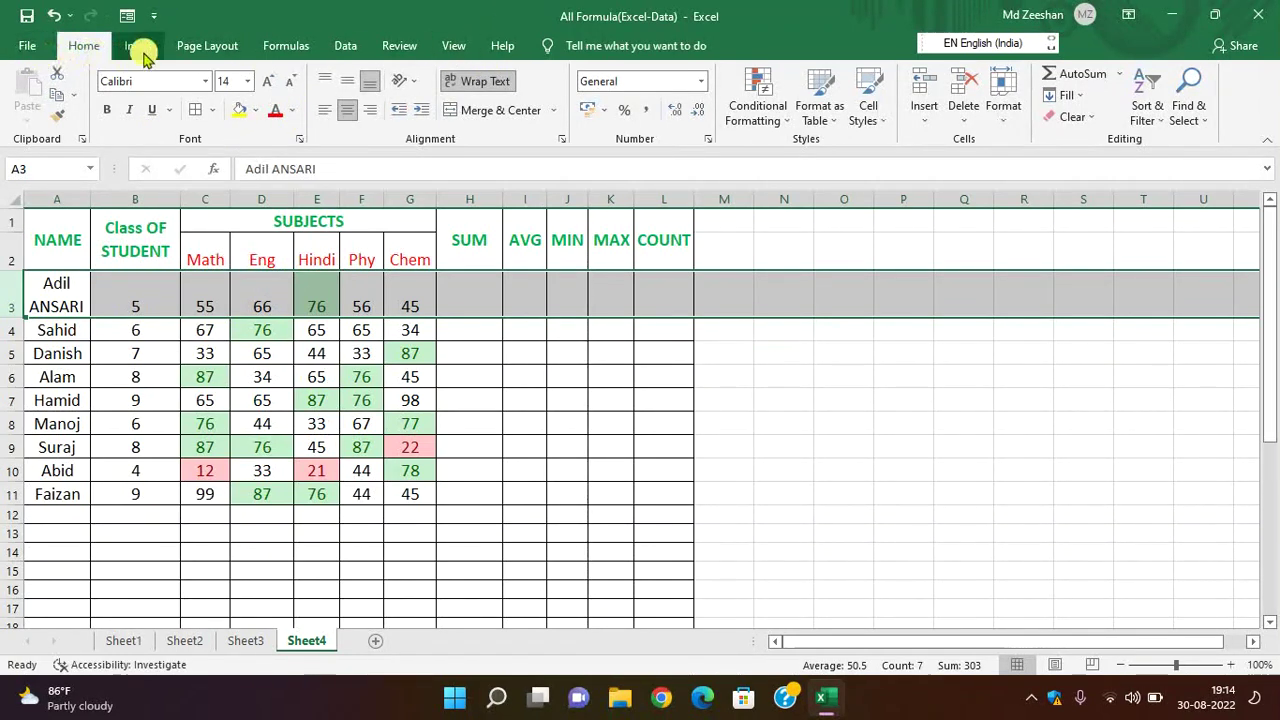
Step: Freeze panes above row 3 so header rows 1–2 stay fixed, then scroll to test
click(445, 42)
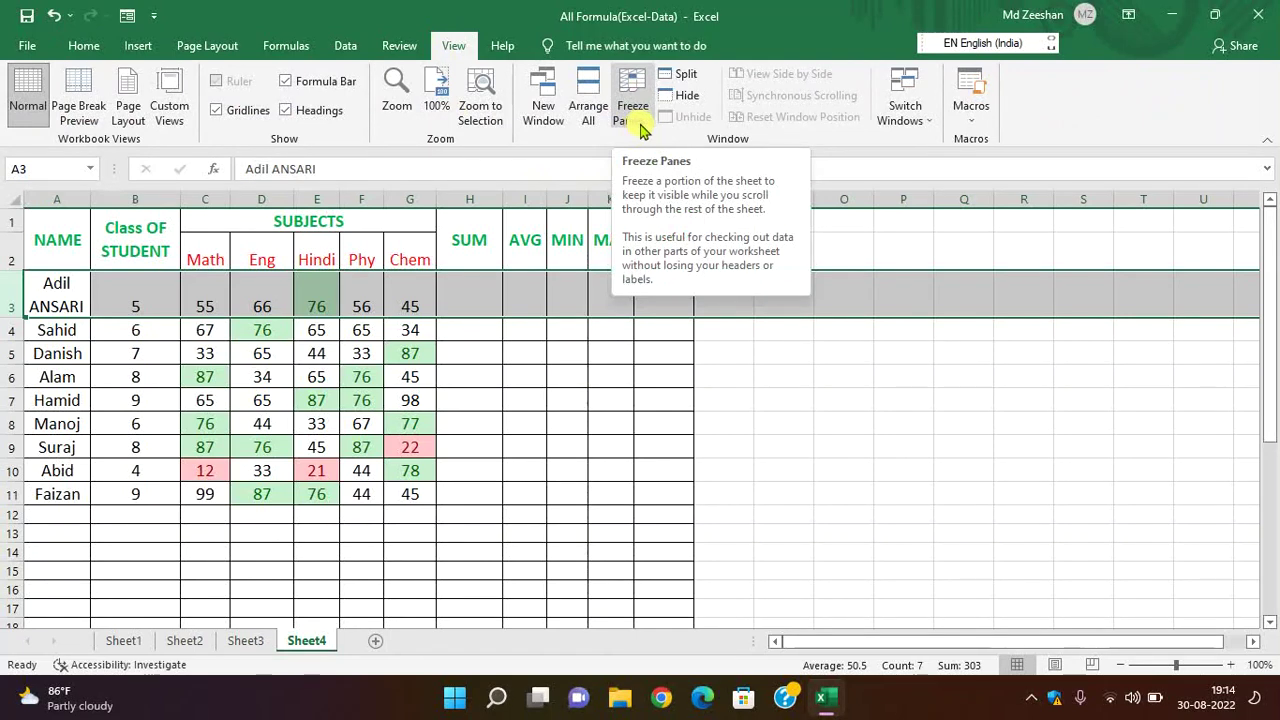
click(646, 128)
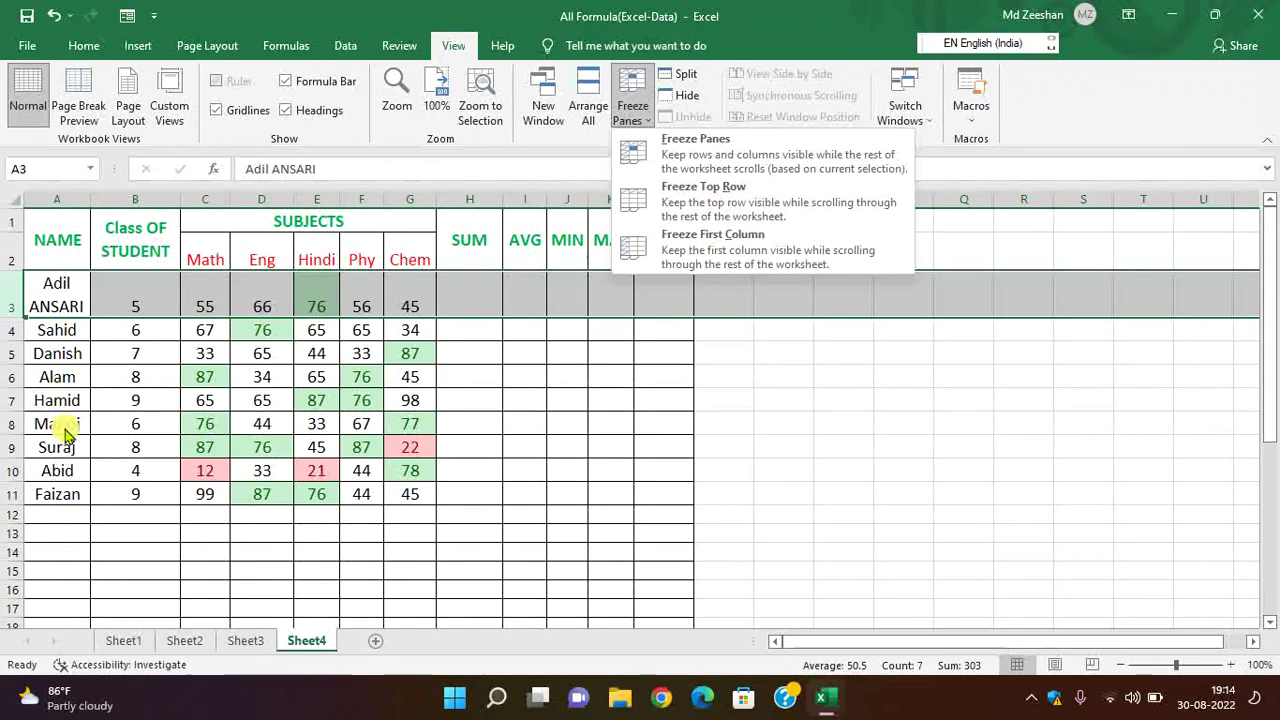
click(708, 163)
click(654, 357)
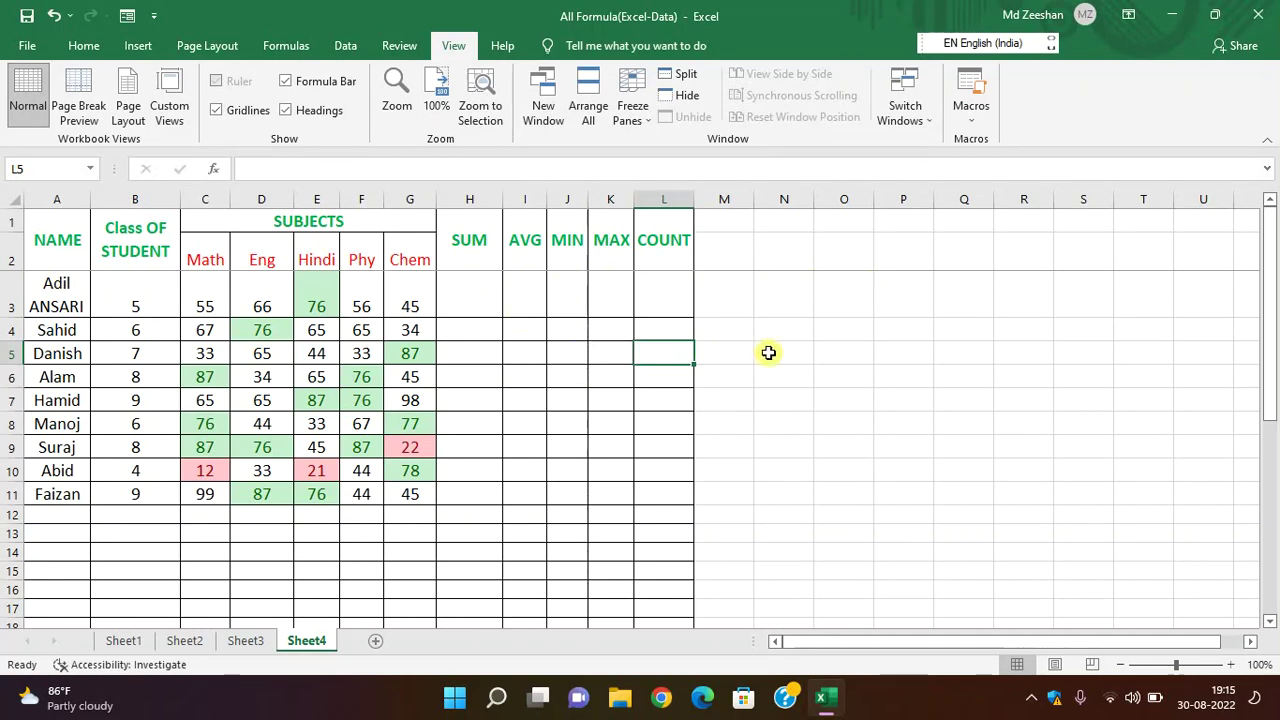
scroll(540, 434, down, 2)
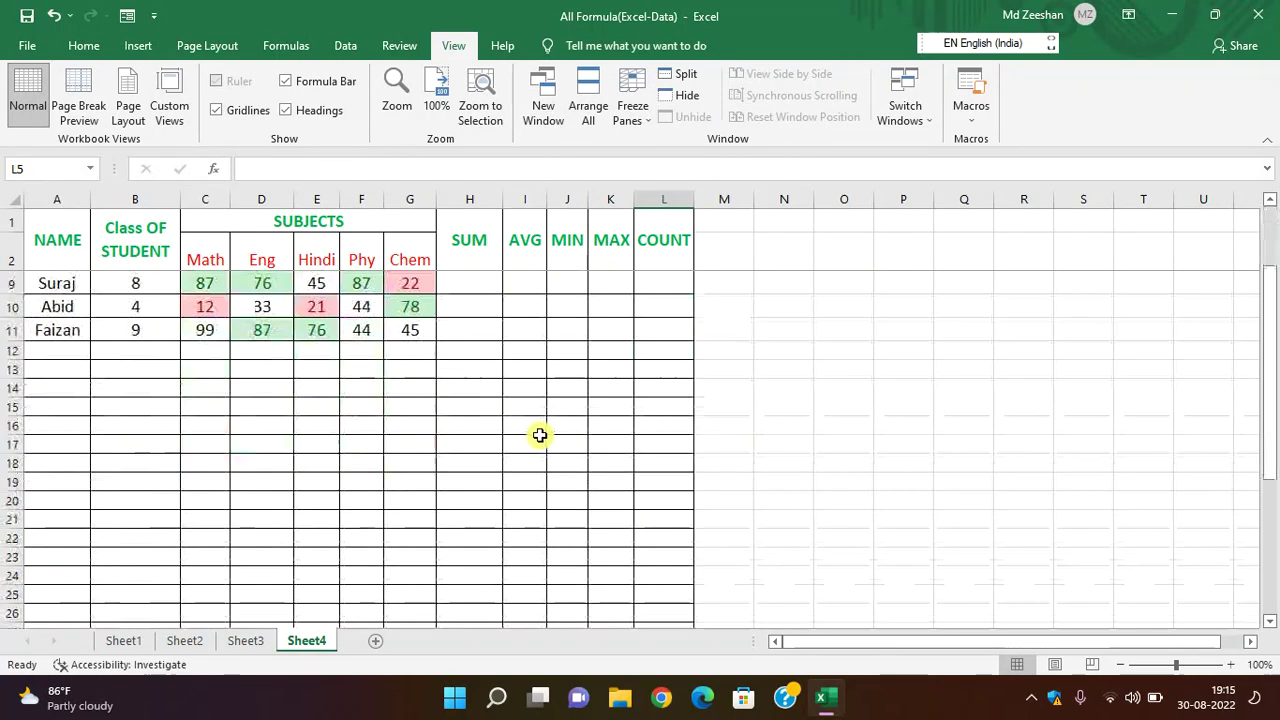
scroll(540, 434, down, 3)
scroll(540, 435, down, 1)
scroll(540, 435, down, 4)
scroll(540, 435, up, 4)
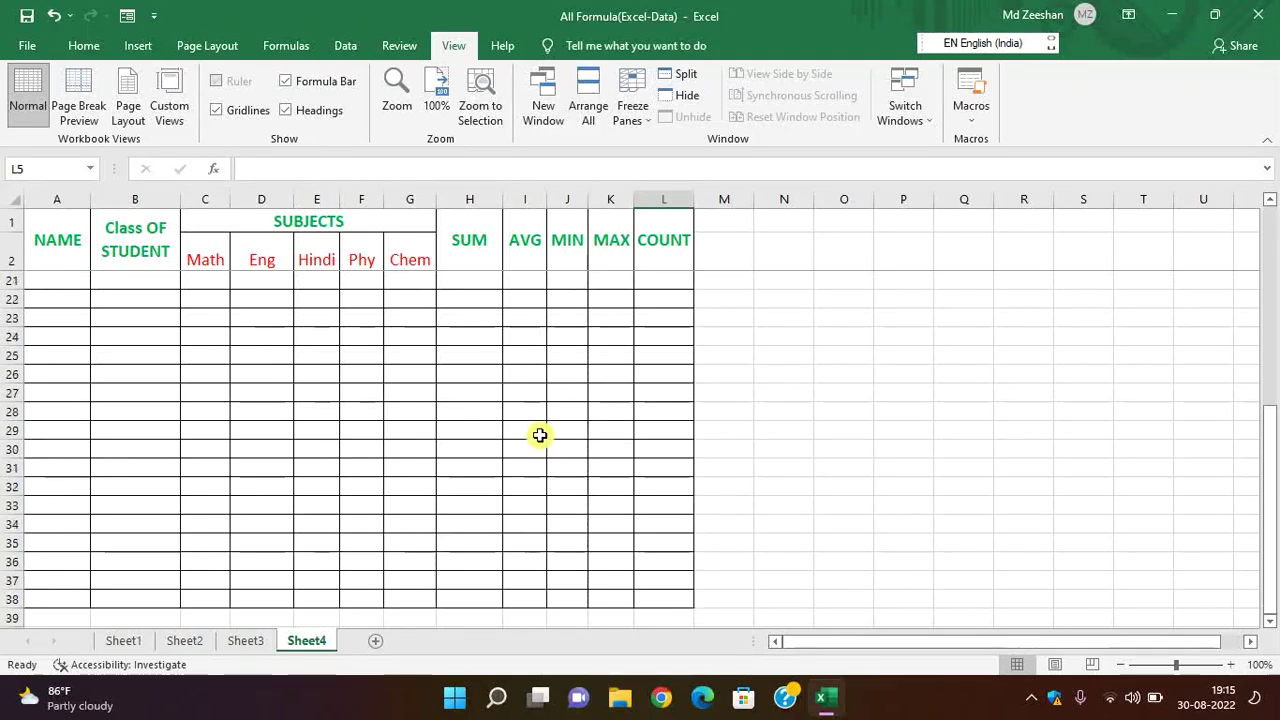
scroll(540, 435, up, 3)
scroll(540, 435, up, 3)
scroll(540, 435, down, 1)
scroll(540, 435, down, 2)
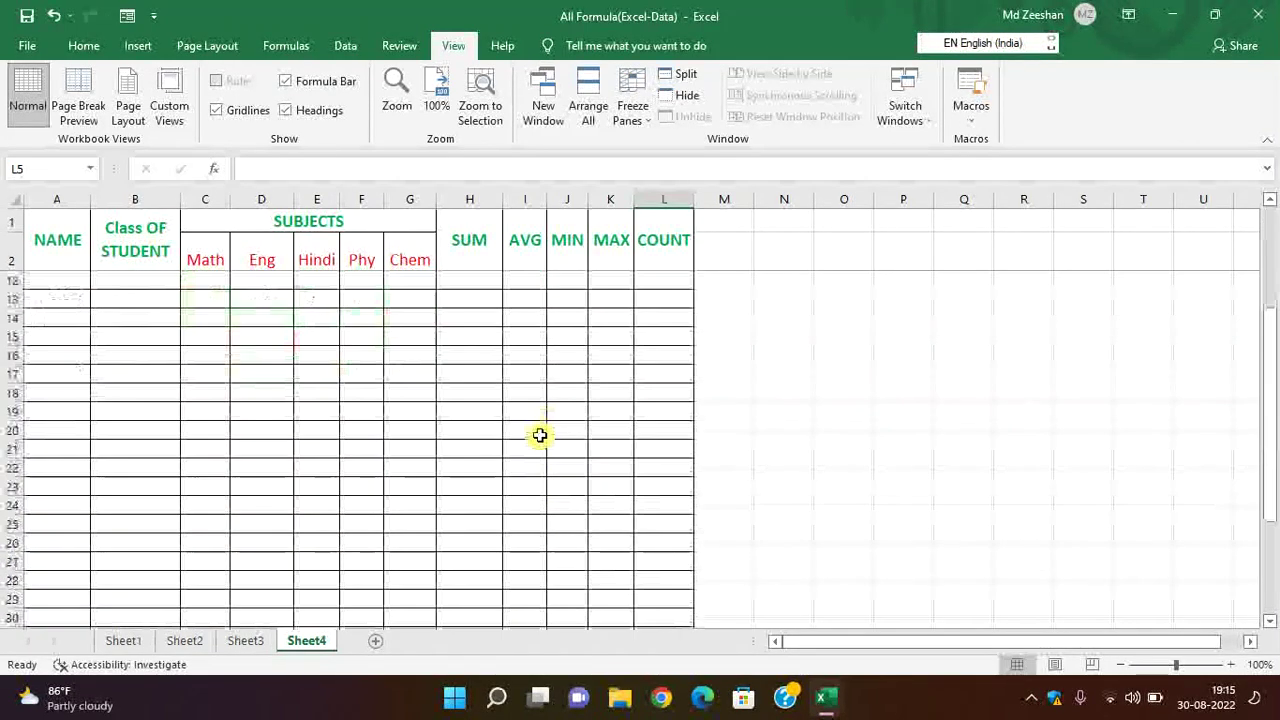
scroll(403, 414, up, 2)
scroll(399, 414, down, 1)
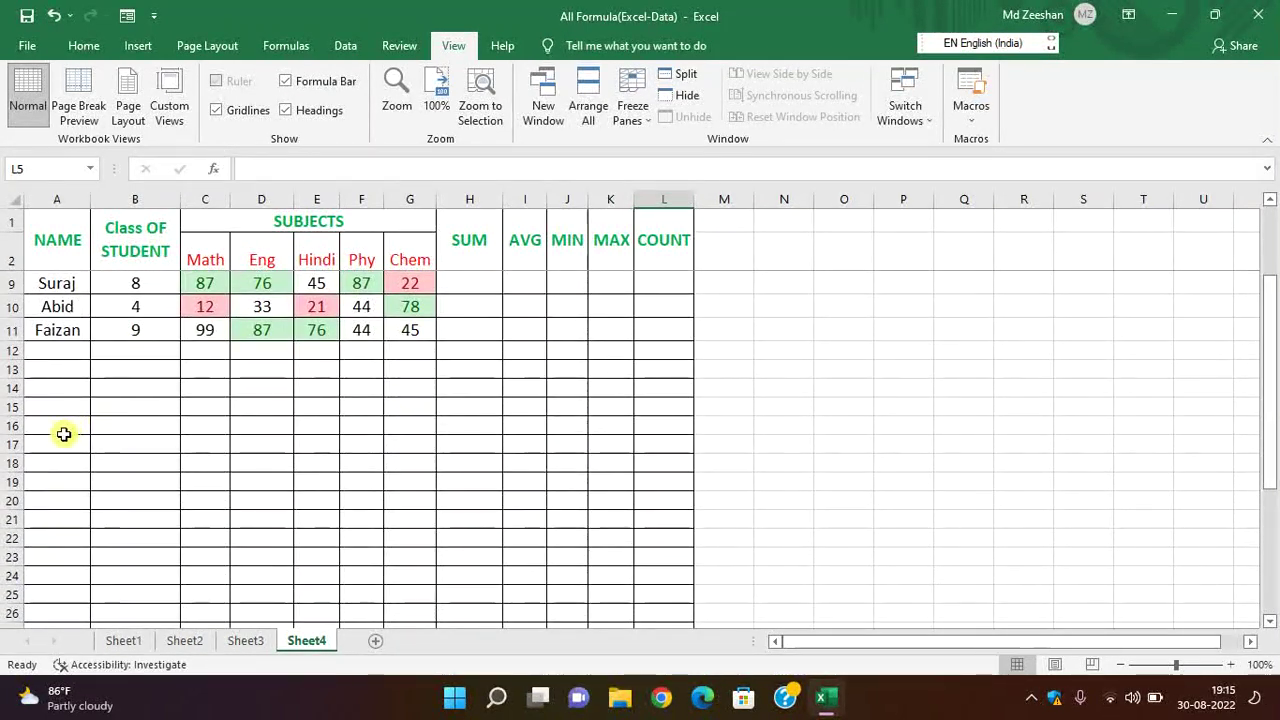
scroll(63, 432, down, 2)
click(66, 429)
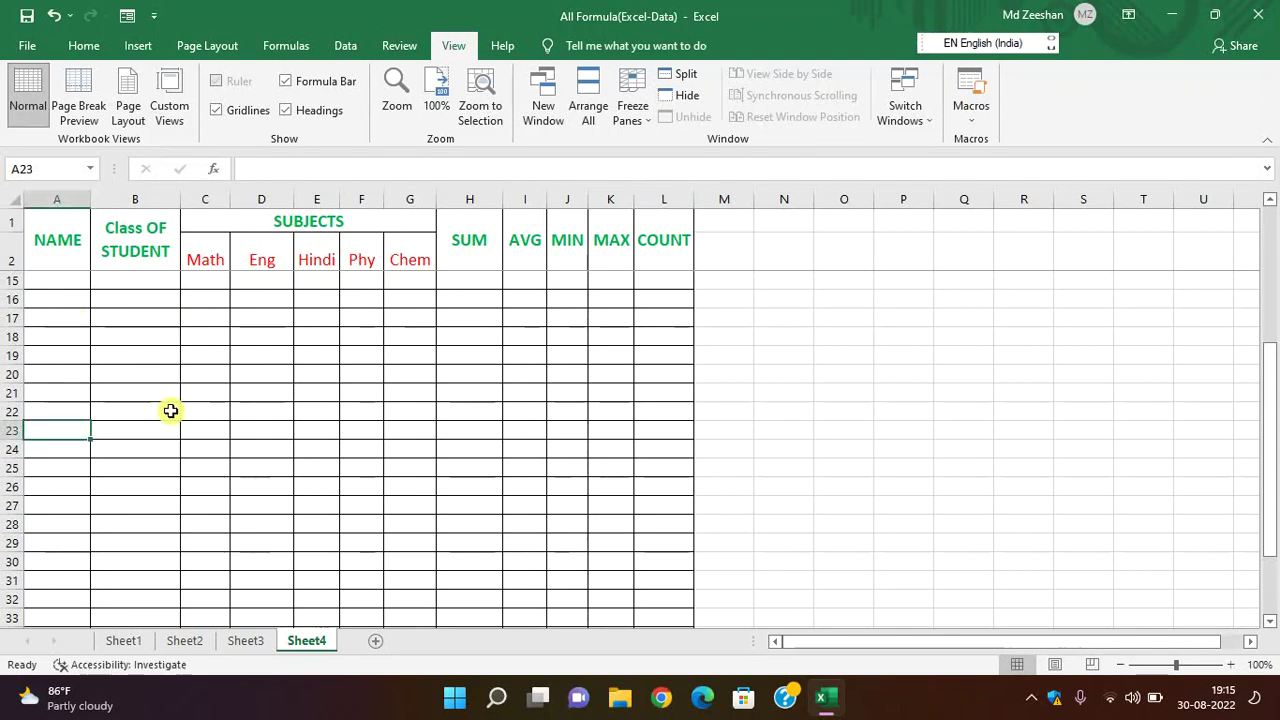
text(KFJKL)
key(Tab)
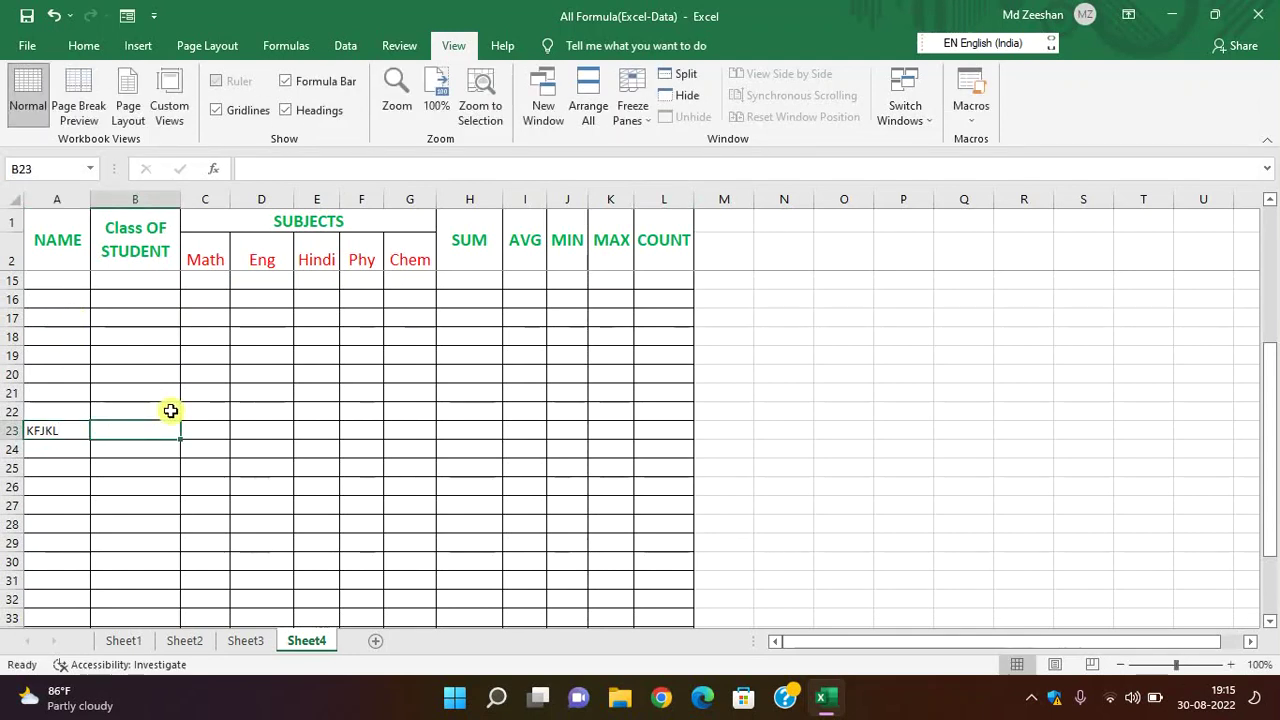
text(12)
key(Tab)
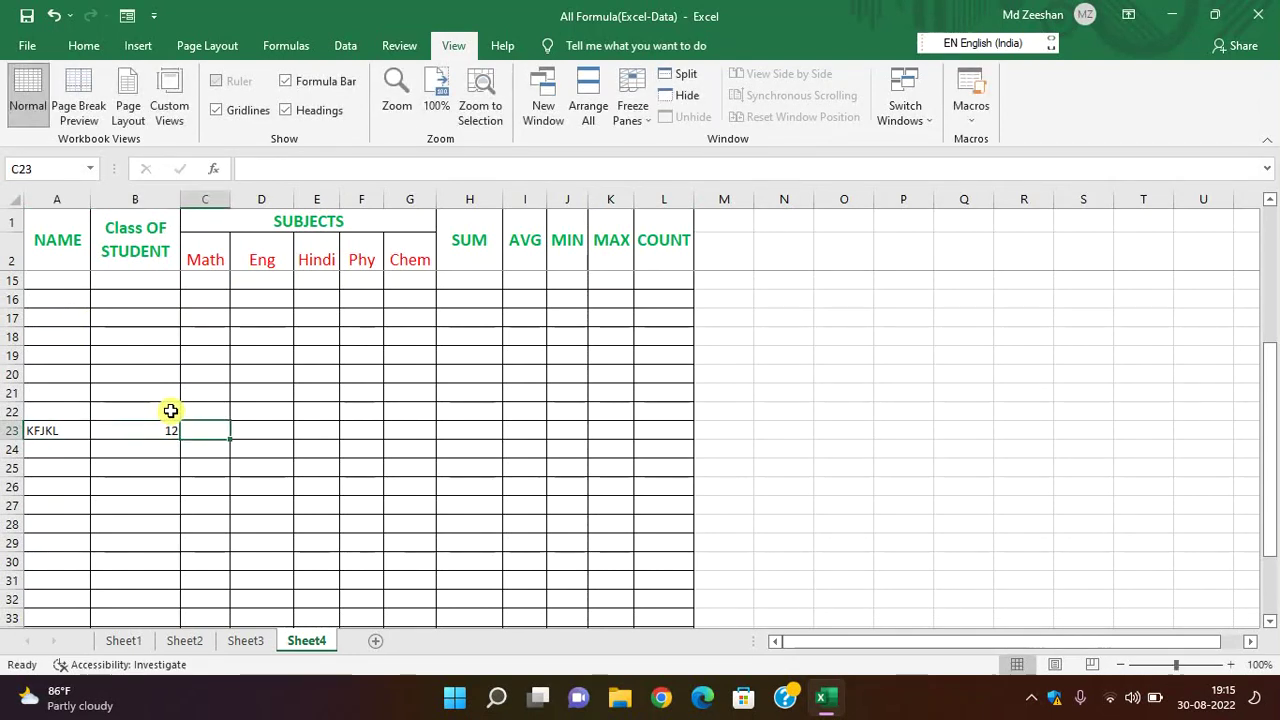
key(Tab)
key(Tab)
key(Tab)
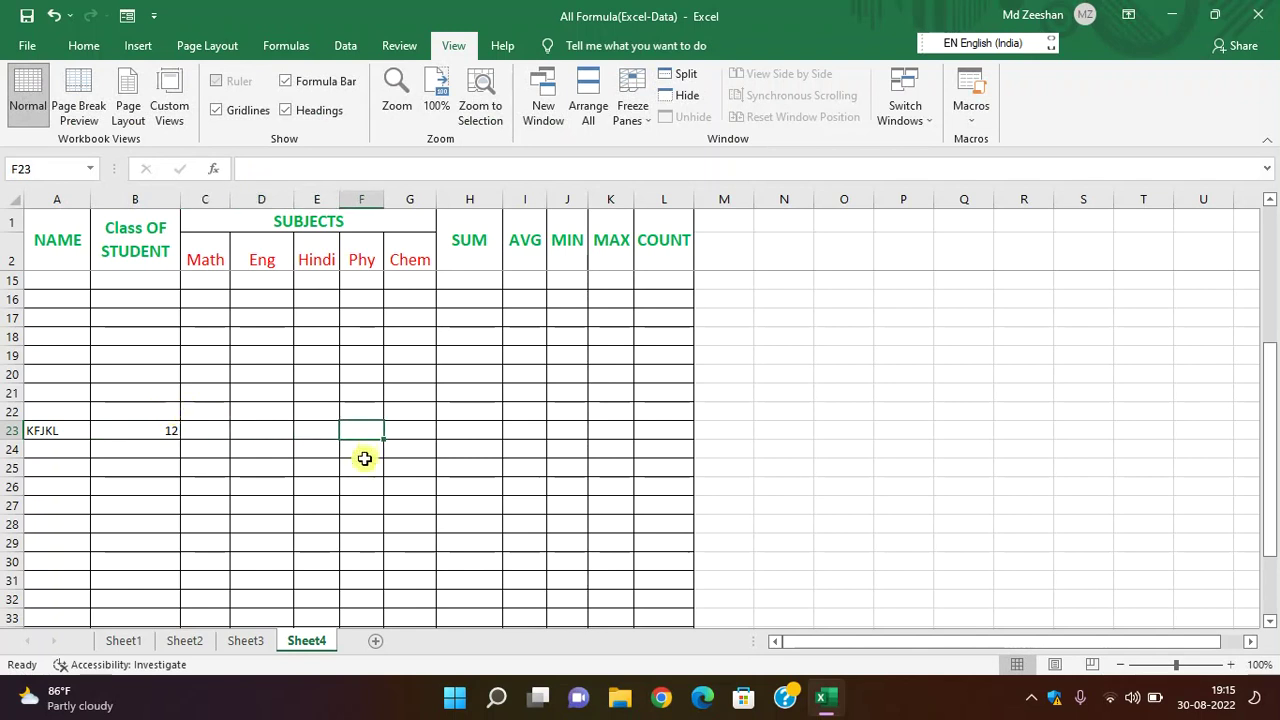
drag(63, 428, 147, 425)
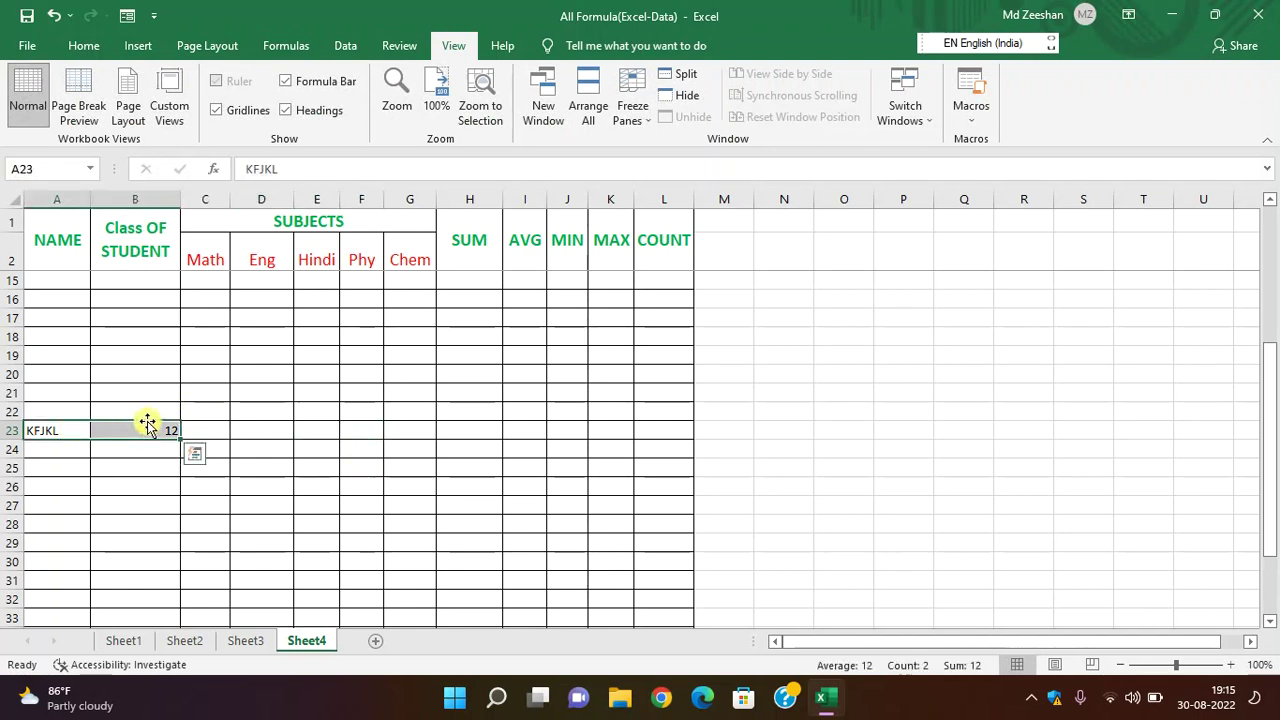
key(Delete)
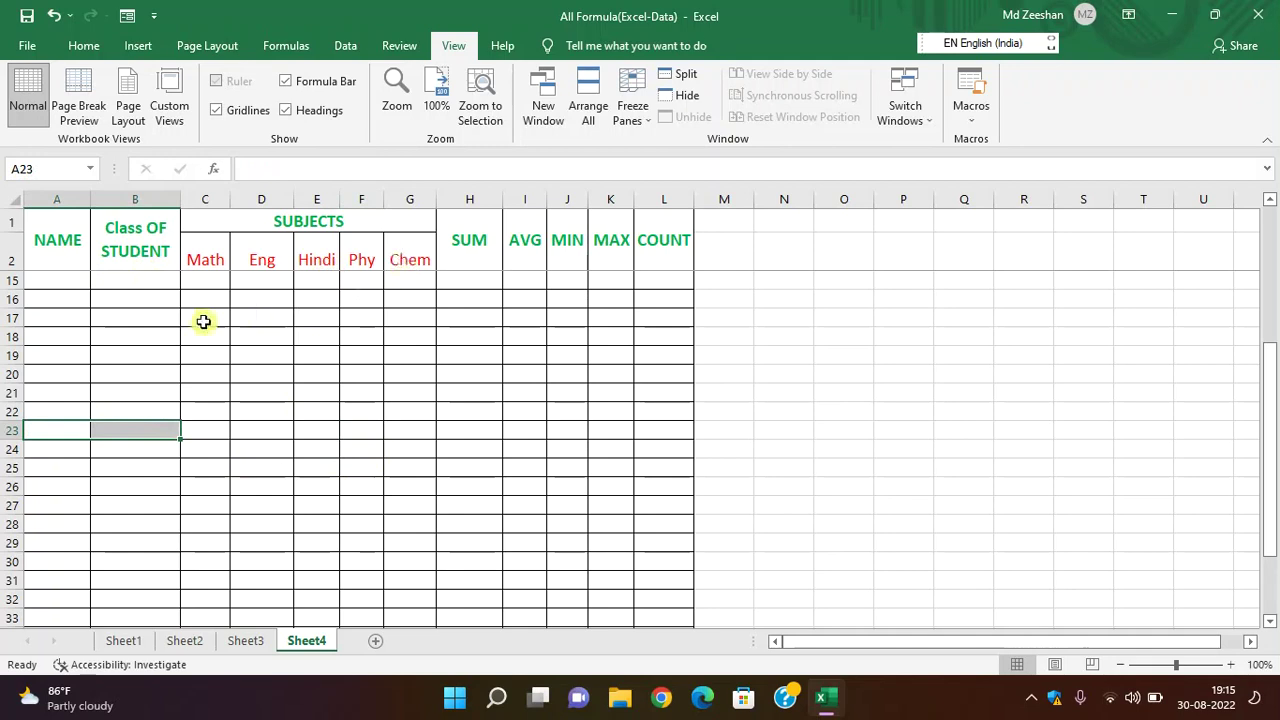
scroll(313, 454, up, 4)
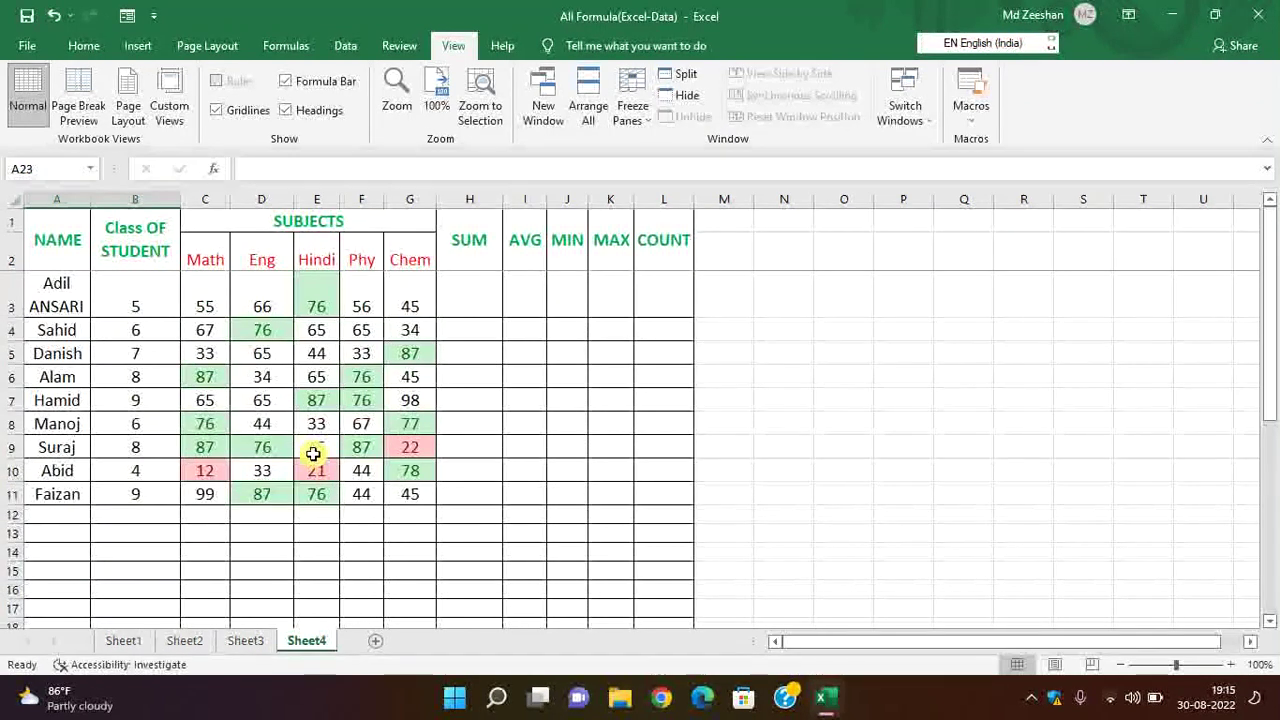
scroll(338, 514, down, 5)
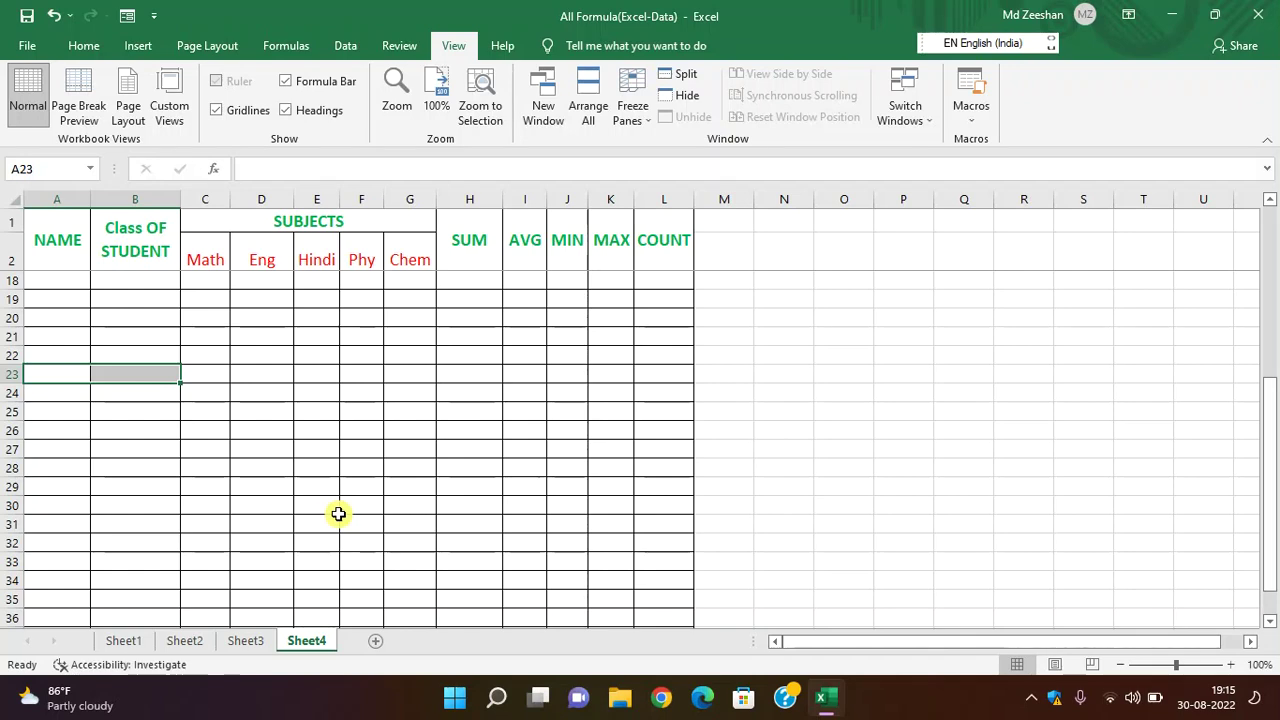
scroll(338, 514, up, 4)
scroll(338, 514, up, 1)
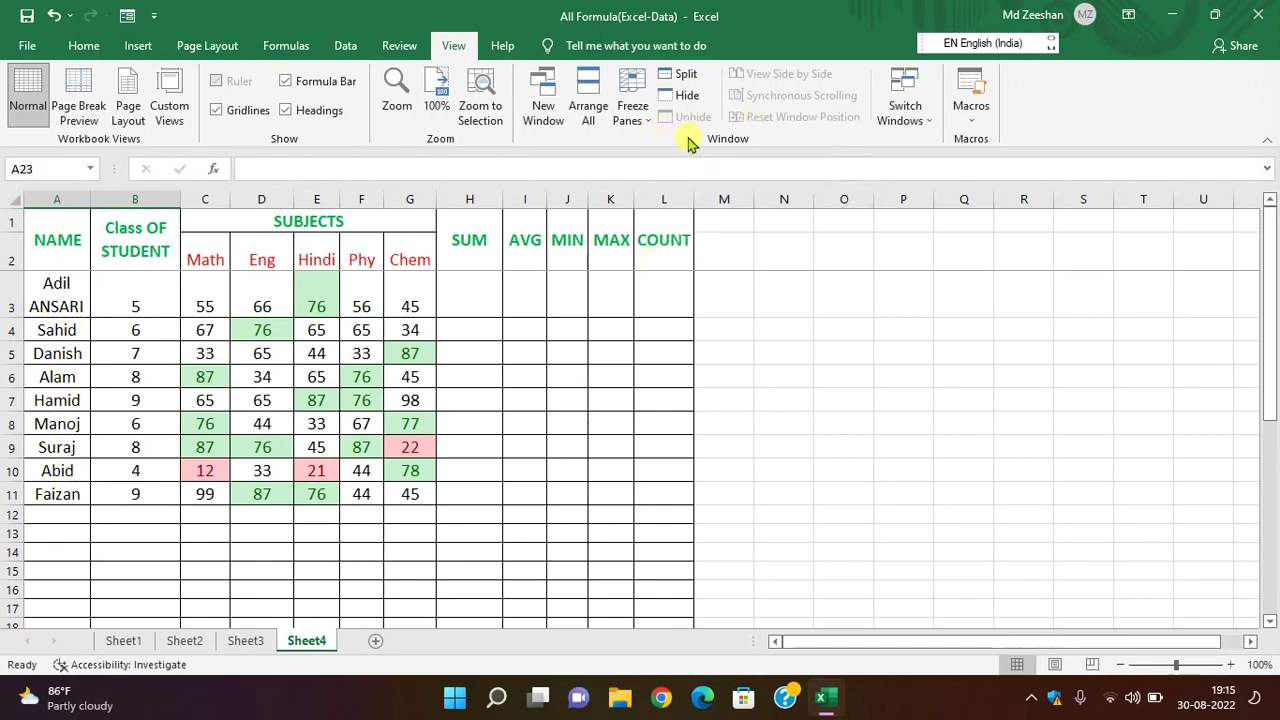
Step: Switch to Freeze First Column and type stray test text along row 3 from M3
click(640, 116)
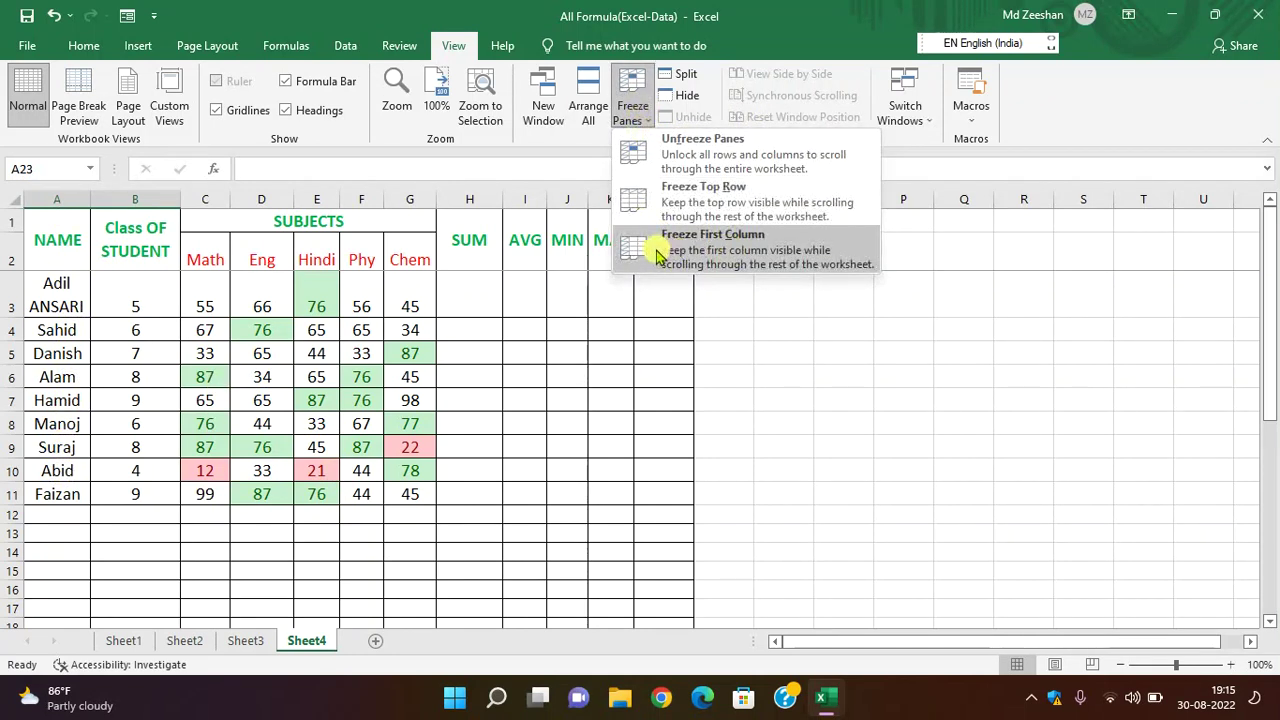
click(720, 255)
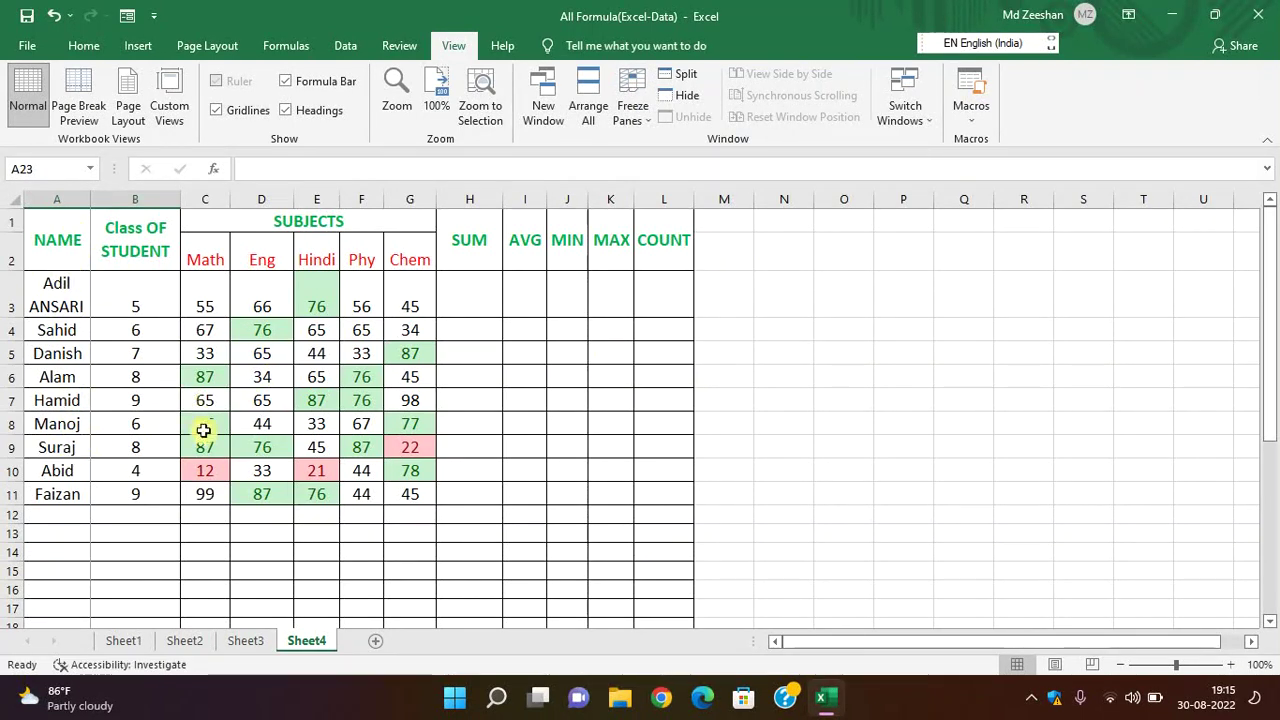
click(741, 308)
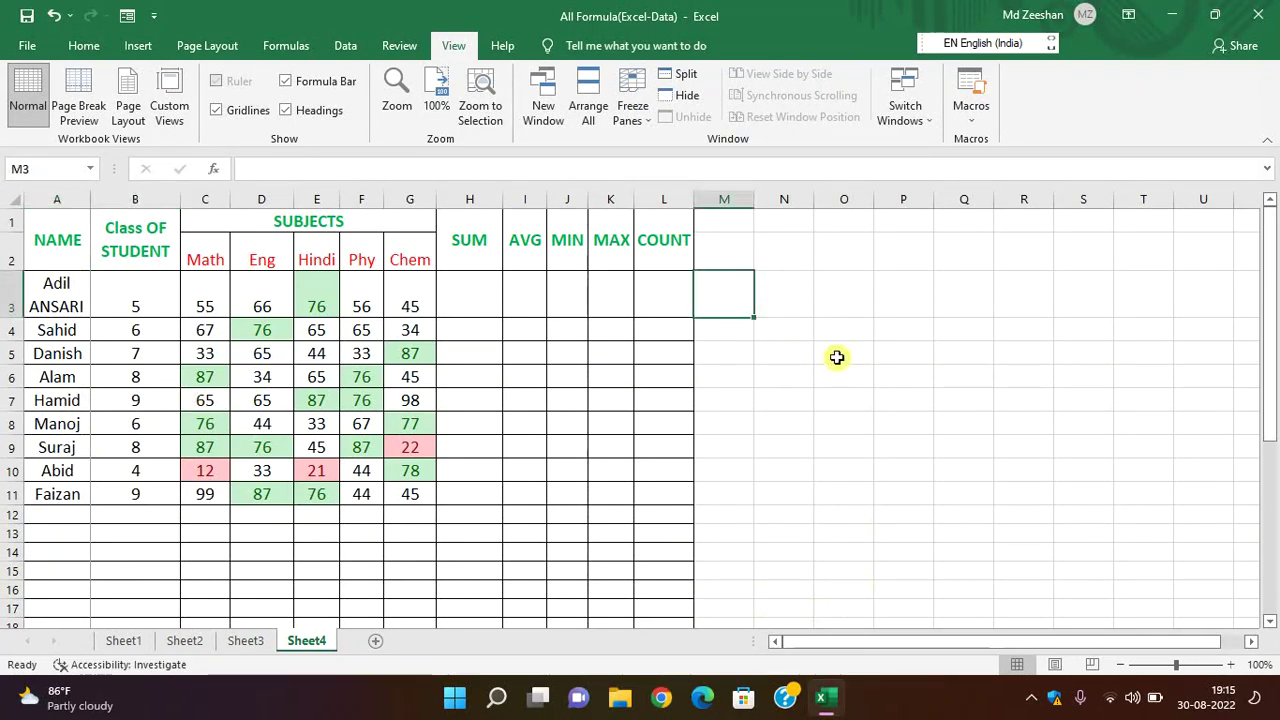
text(KLGD;FLKG)
key(Tab)
text(F';GLDF;'GL)
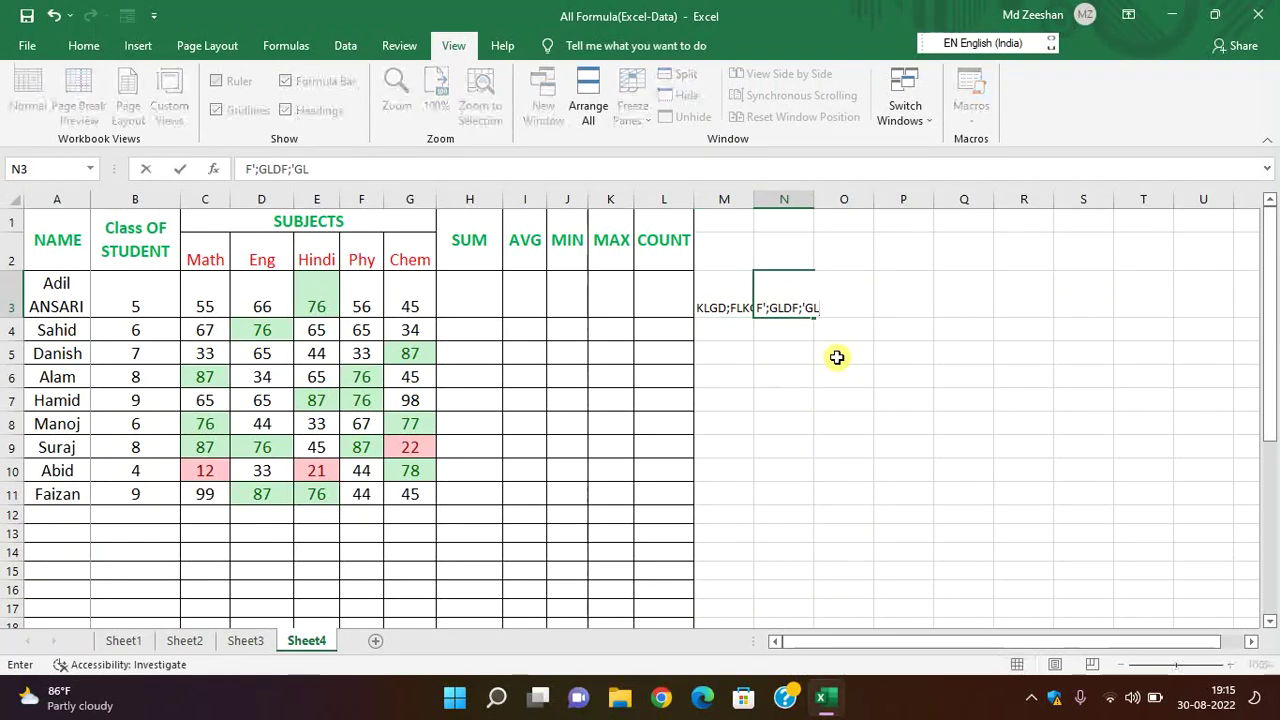
text( G/.L';)
key(Tab)
key(Tab)
text(DF;'GDFL';D;F)
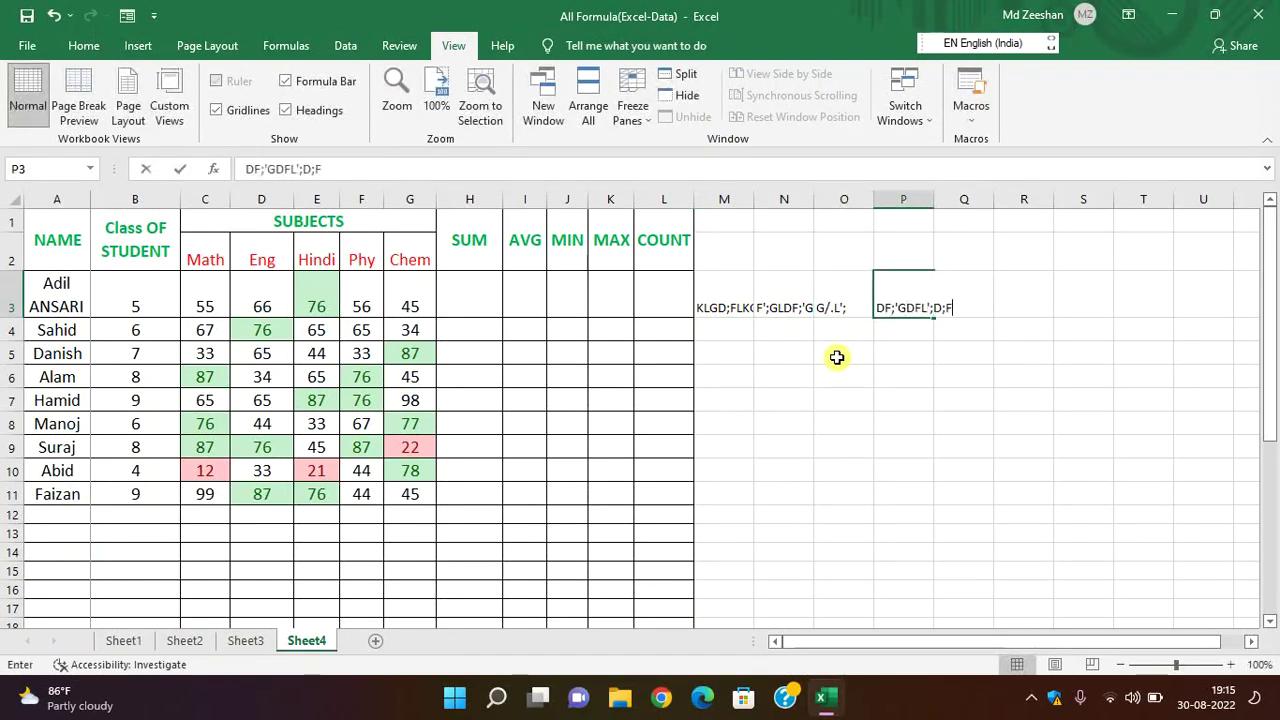
text(		G	DF	GDF		F	GDF	G	)
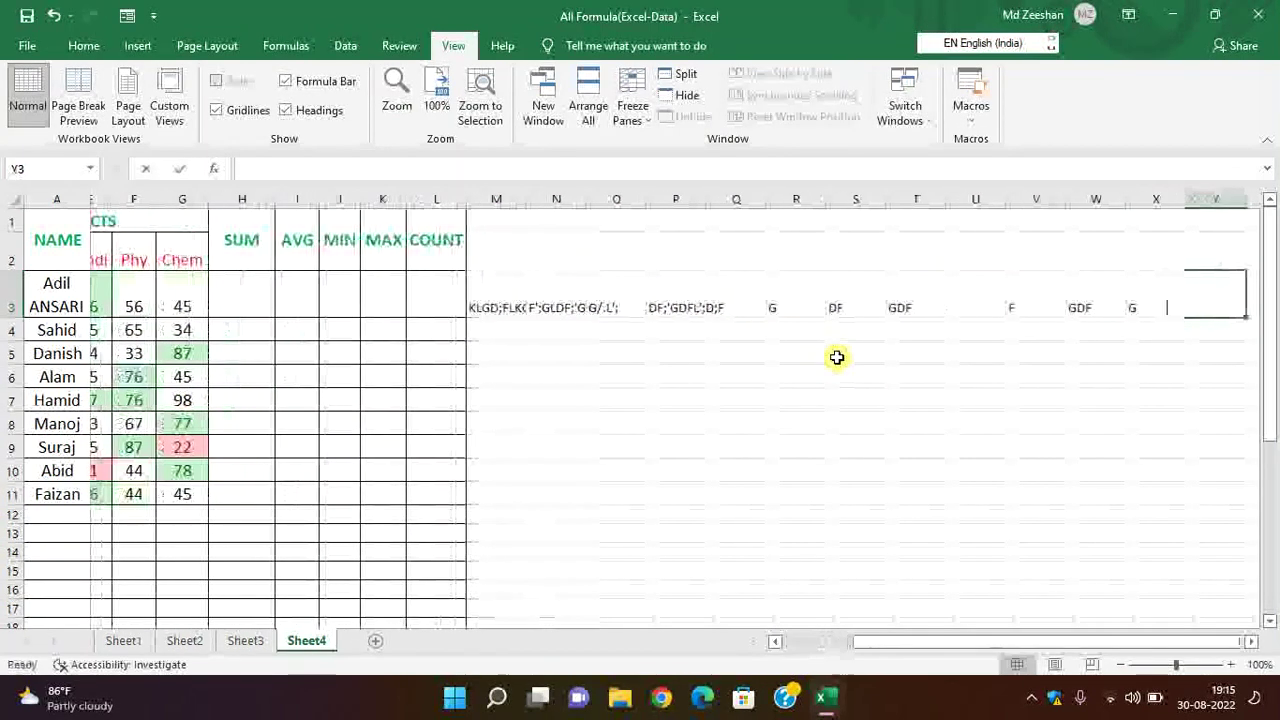
text(DF	DF	DF	DF	DF		DF	DFG	DF	G	DF		DF)
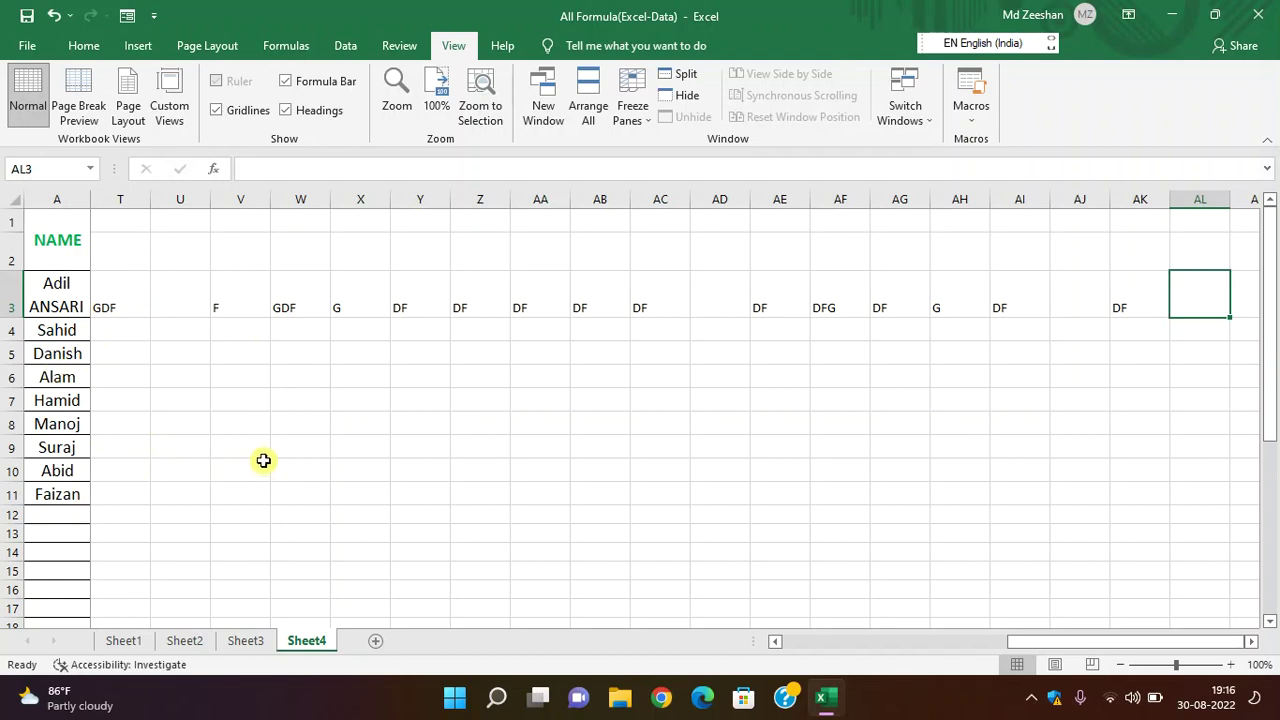
Step: Select the stray entries from M3 to the end of row 3 and delete them
key(Left)
key(Left)
key(Left)
key(Left)
key(Left)
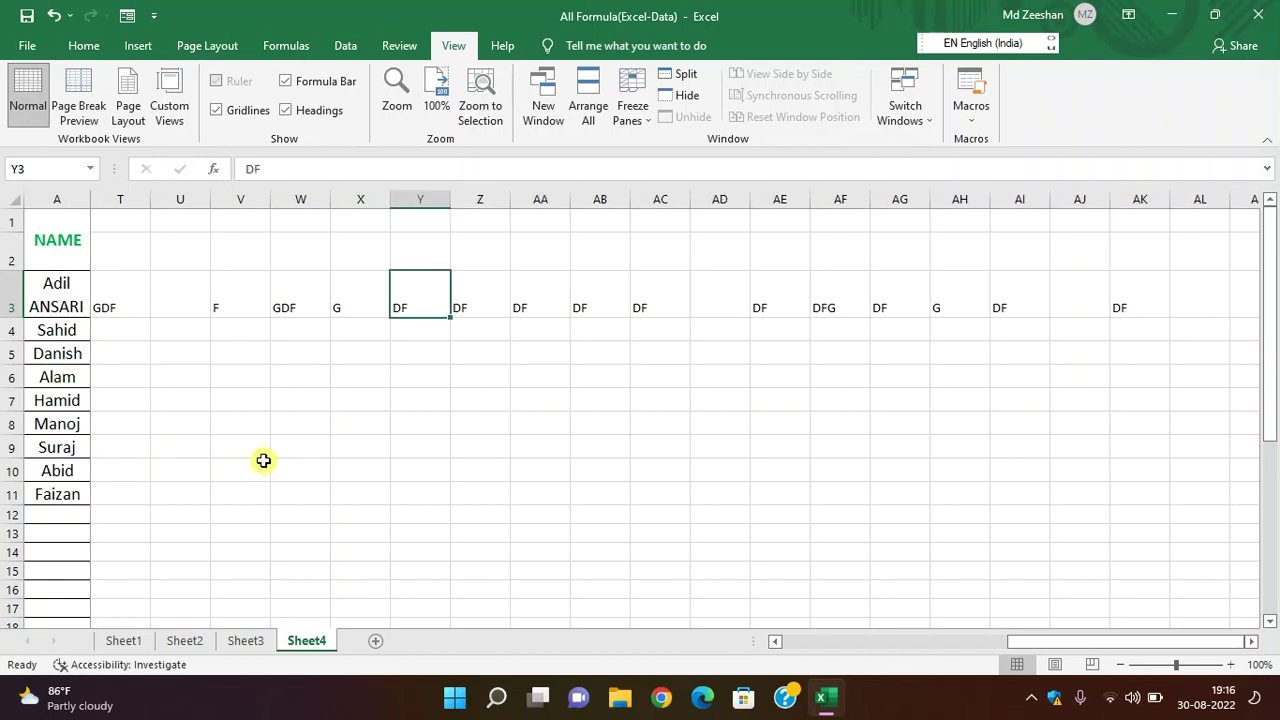
key(Left)
key(Left)
key(Left)
key(Left)
key(Left)
key(Left)
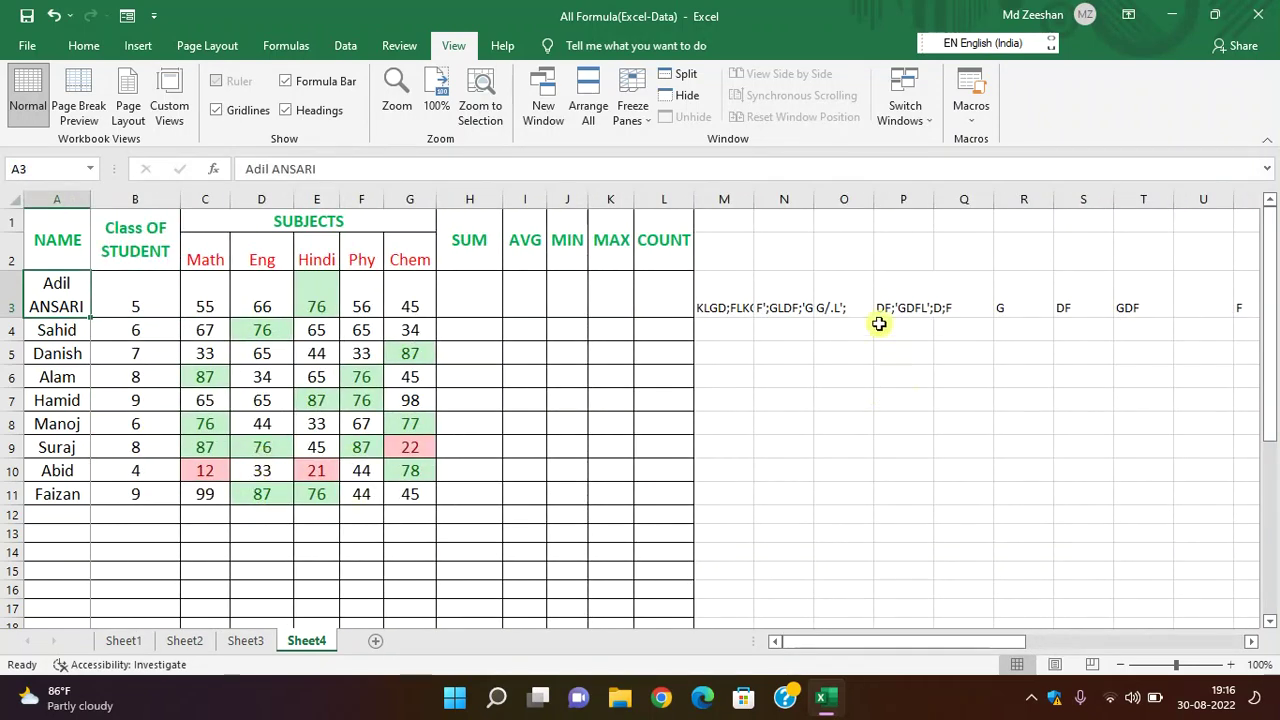
click(740, 304)
key(shift+Right)
key(shift+Right)
key(shift+Right)
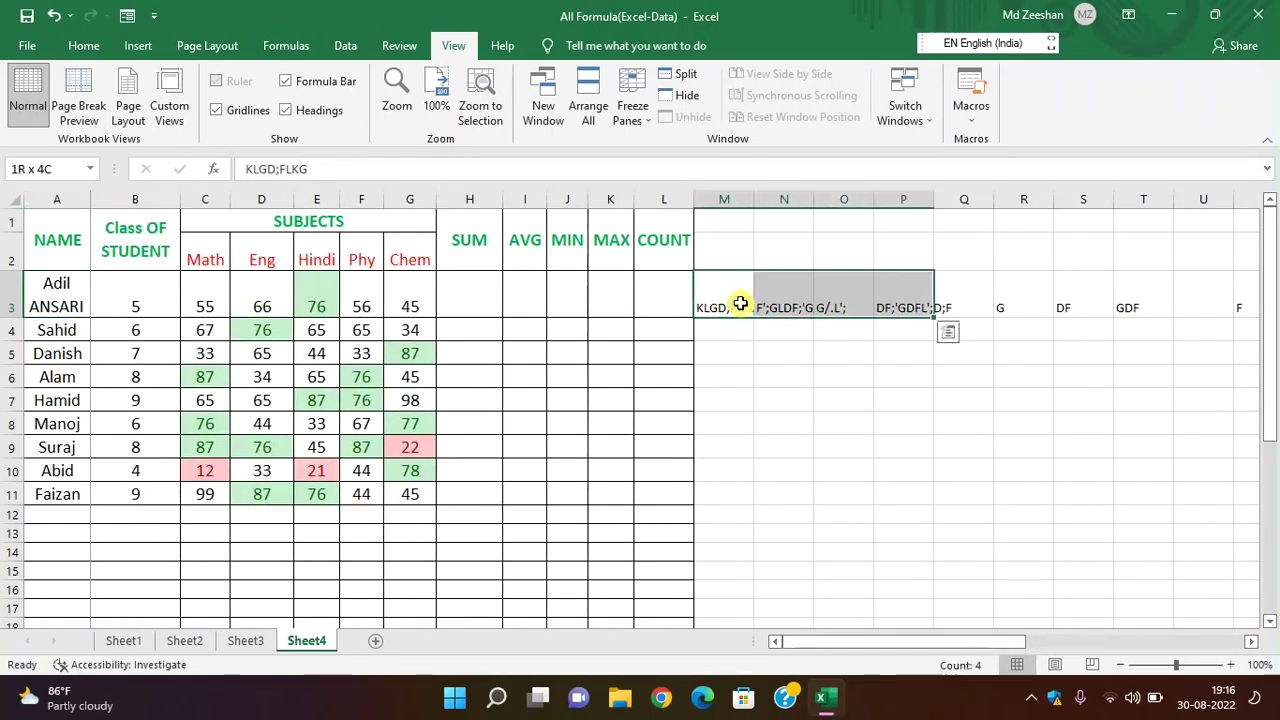
key(shift+Right)
key(shift+Right)
key(shift+Right)
key(shift+Right)
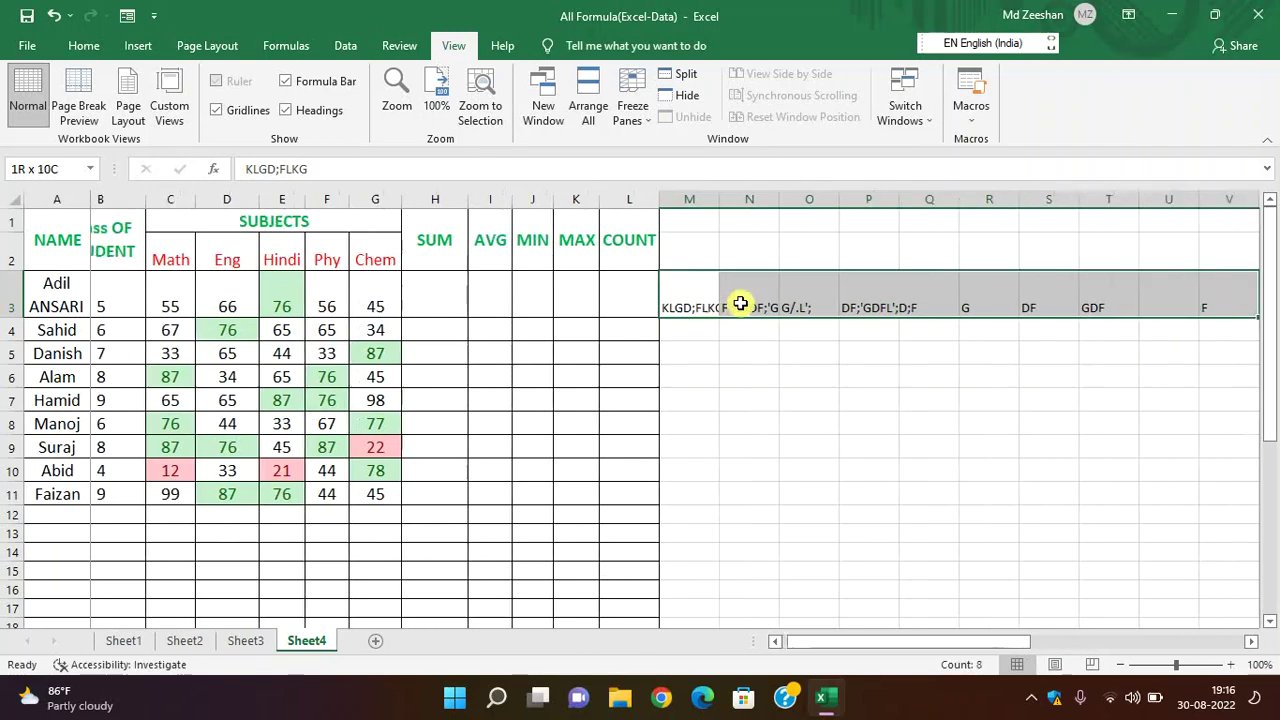
key(shift+Right)
key(shift+Right)
key(shift+Right)
key(shift+Right)
key(shift+Right)
key(shift+Right)
key(shift+Right)
key(shift+Right)
key(shift+Right)
key(shift+Right)
key(shift+Right)
key(shift+Right)
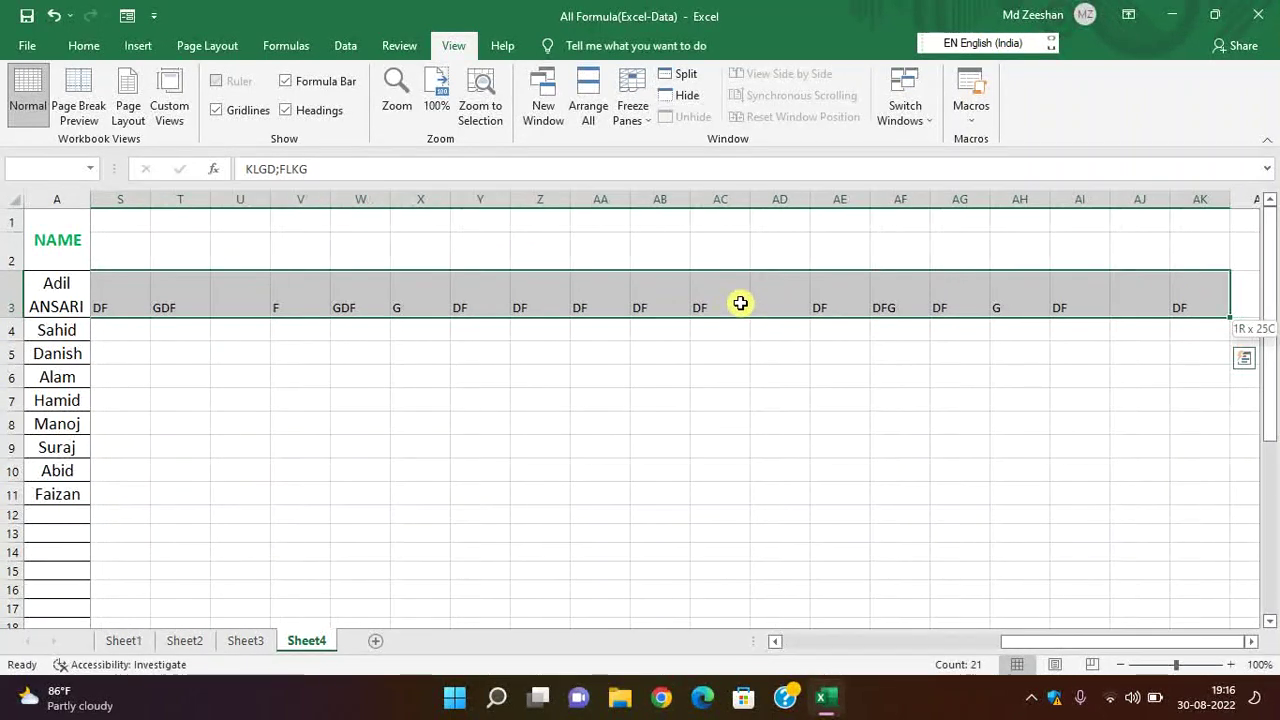
key(ctrl+shift+Right)
key(Delete)
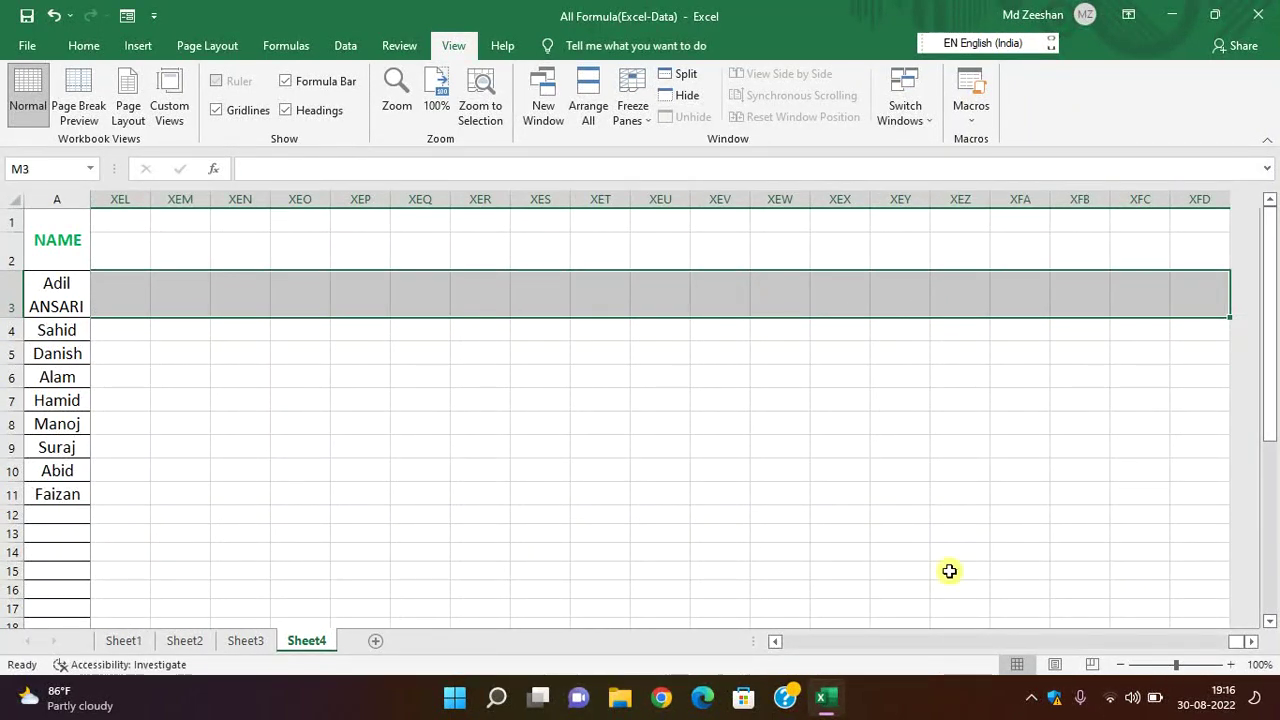
drag(1229, 648, 752, 645)
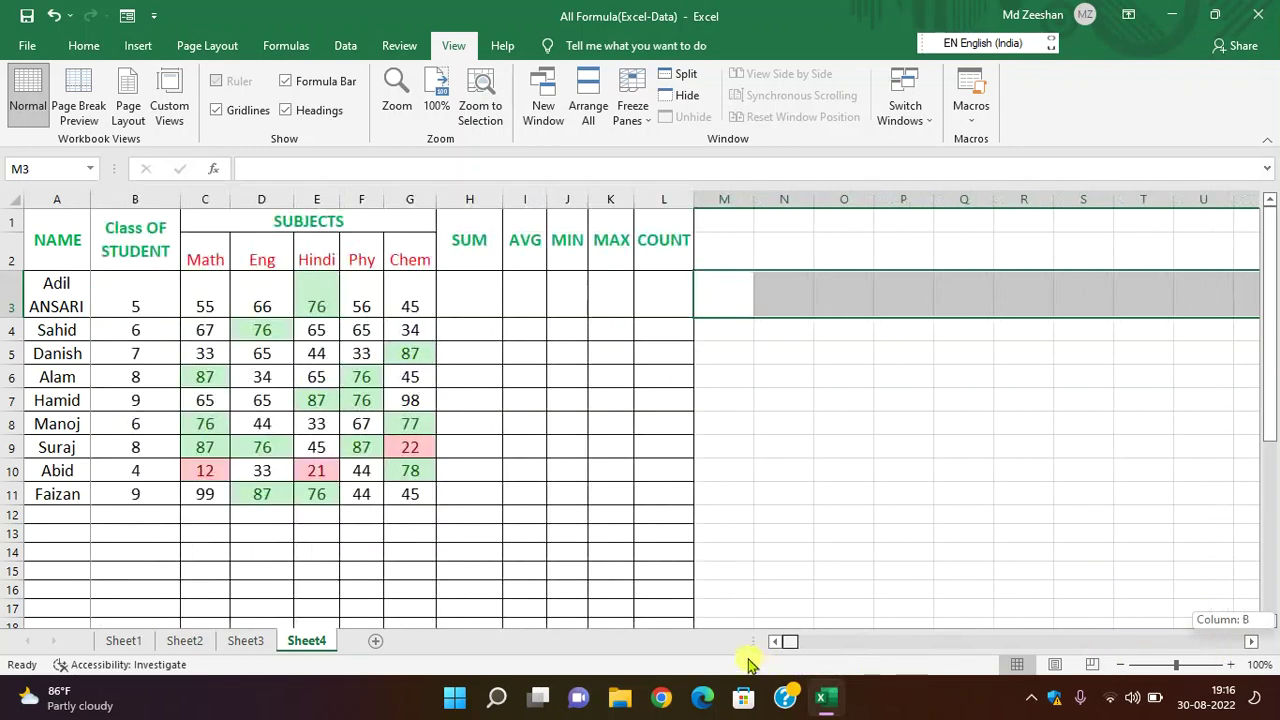
Step: Insert two blank rows at row 1 above the marks table
click(536, 566)
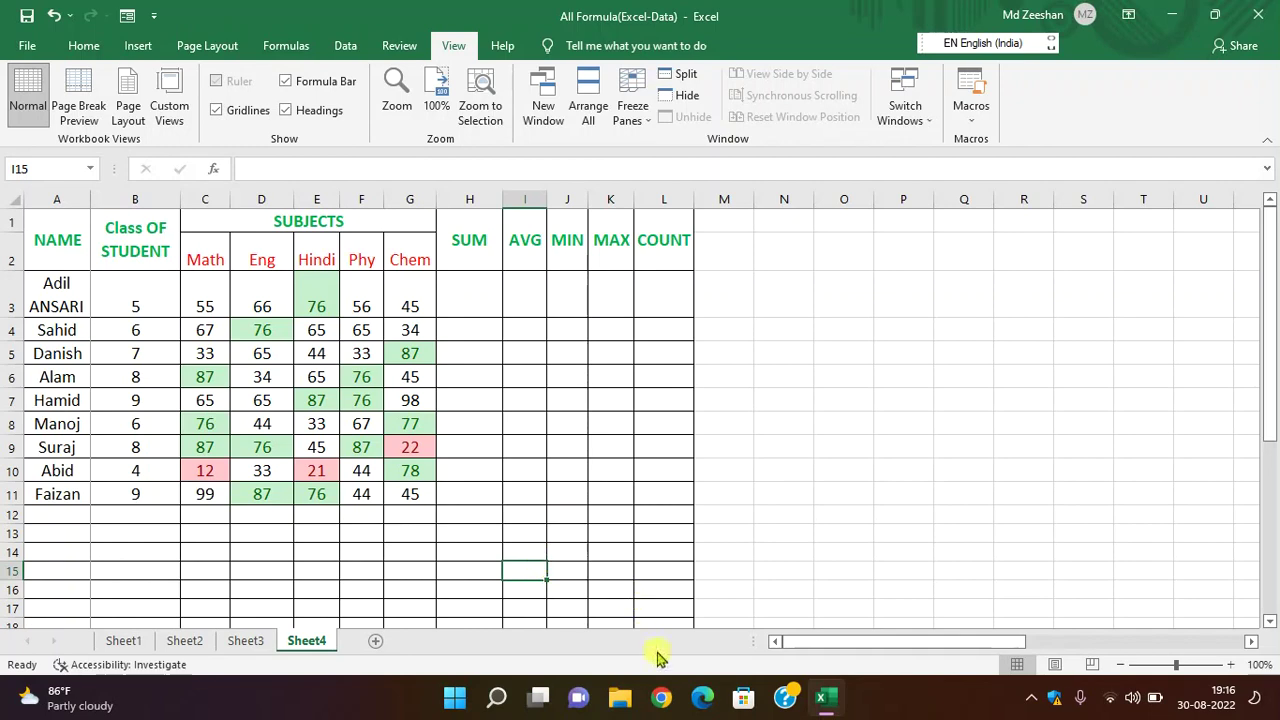
click(5, 225)
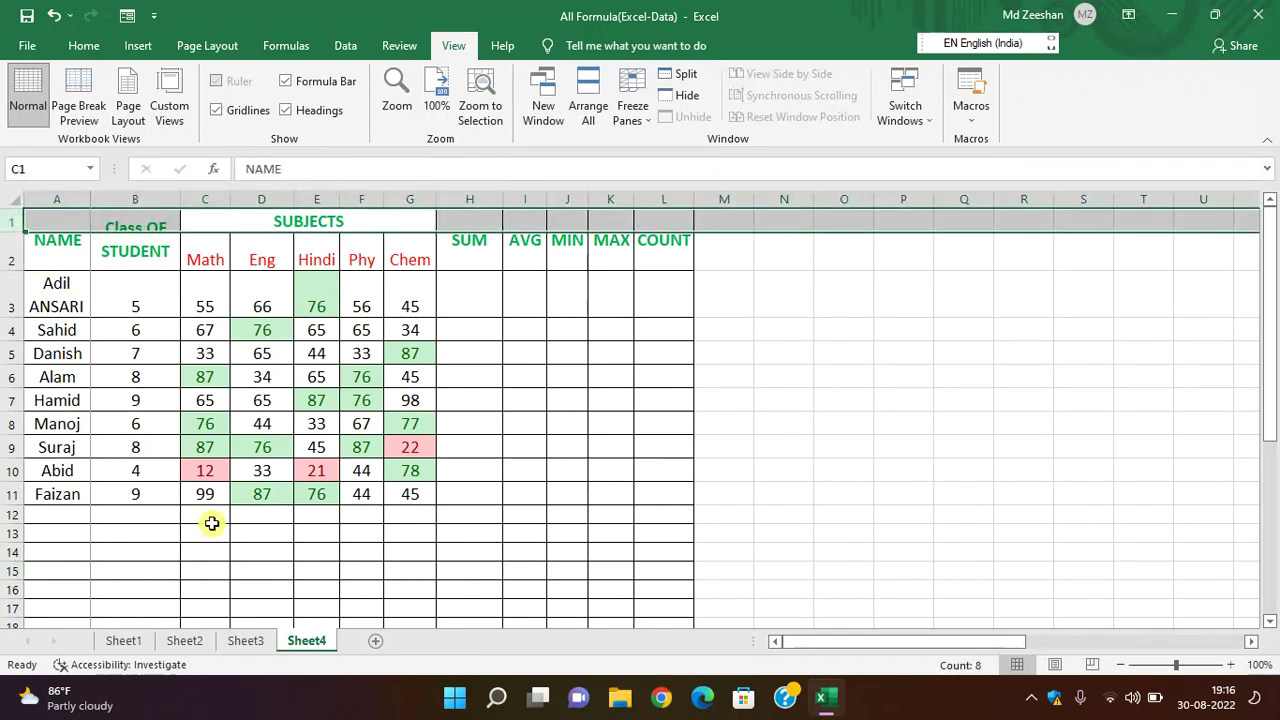
key(ctrl+shift+plus)
key(ctrl+shift+plus)
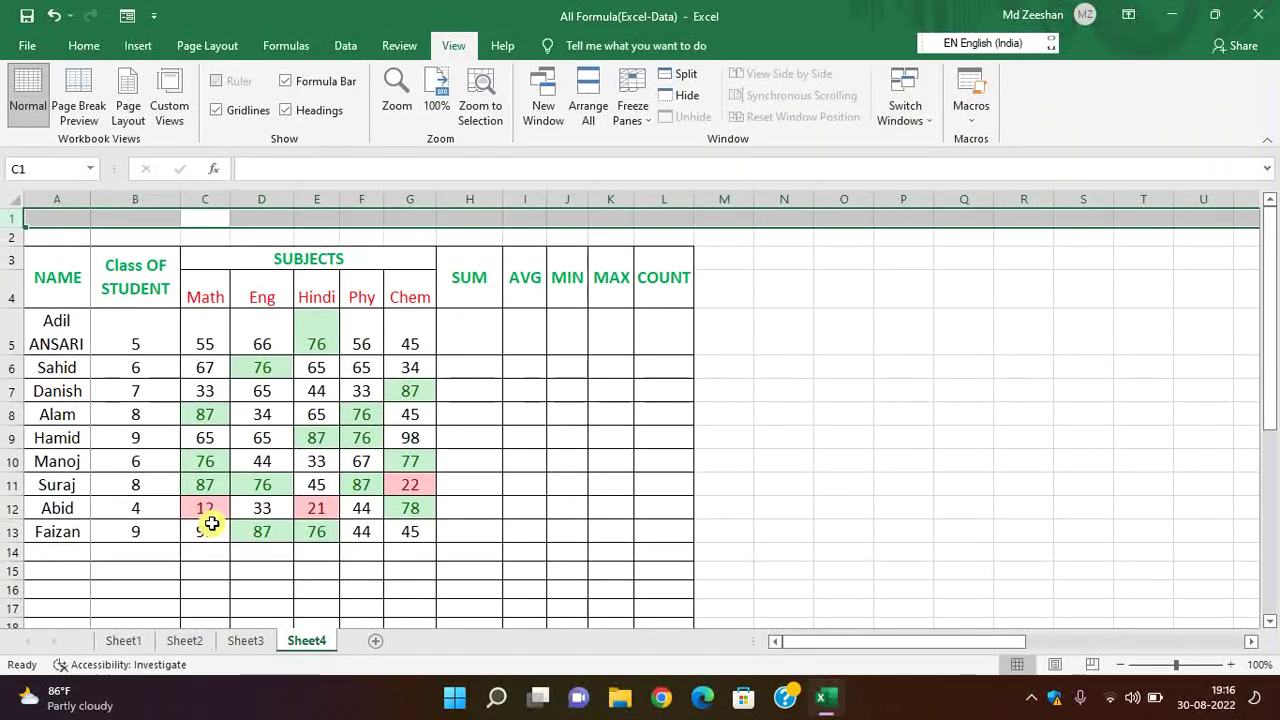
click(527, 610)
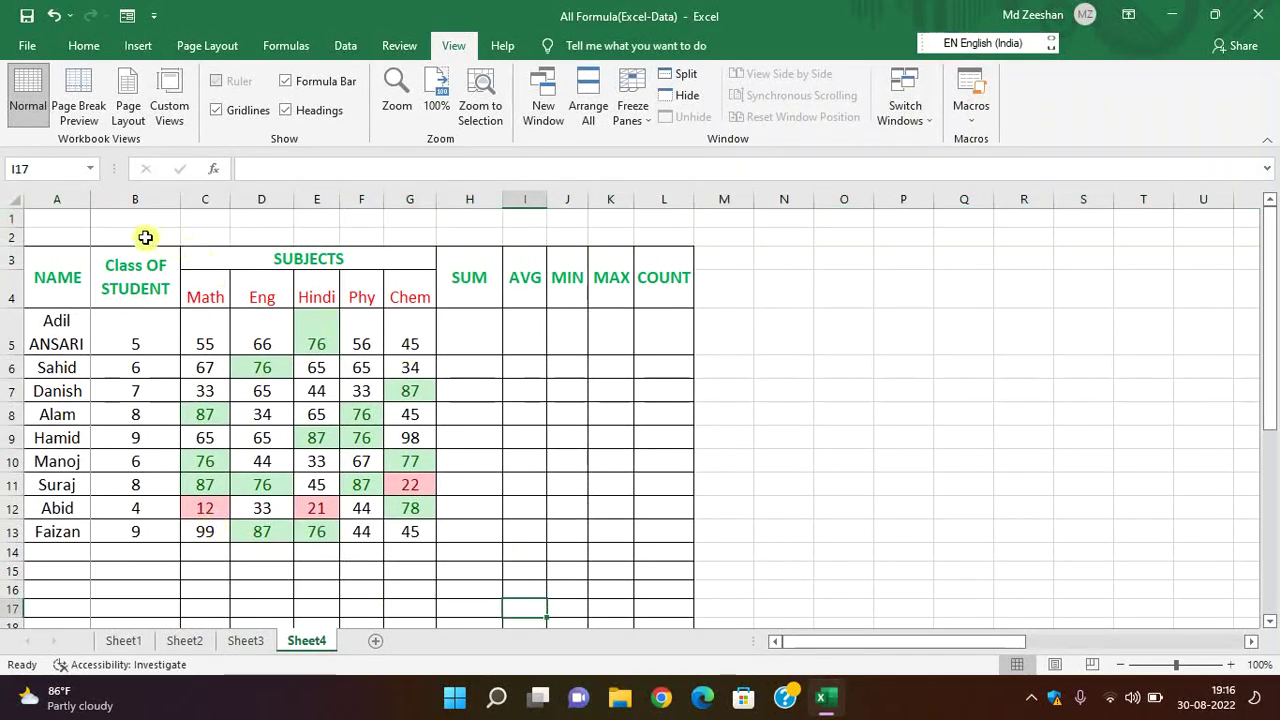
drag(43, 234, 149, 238)
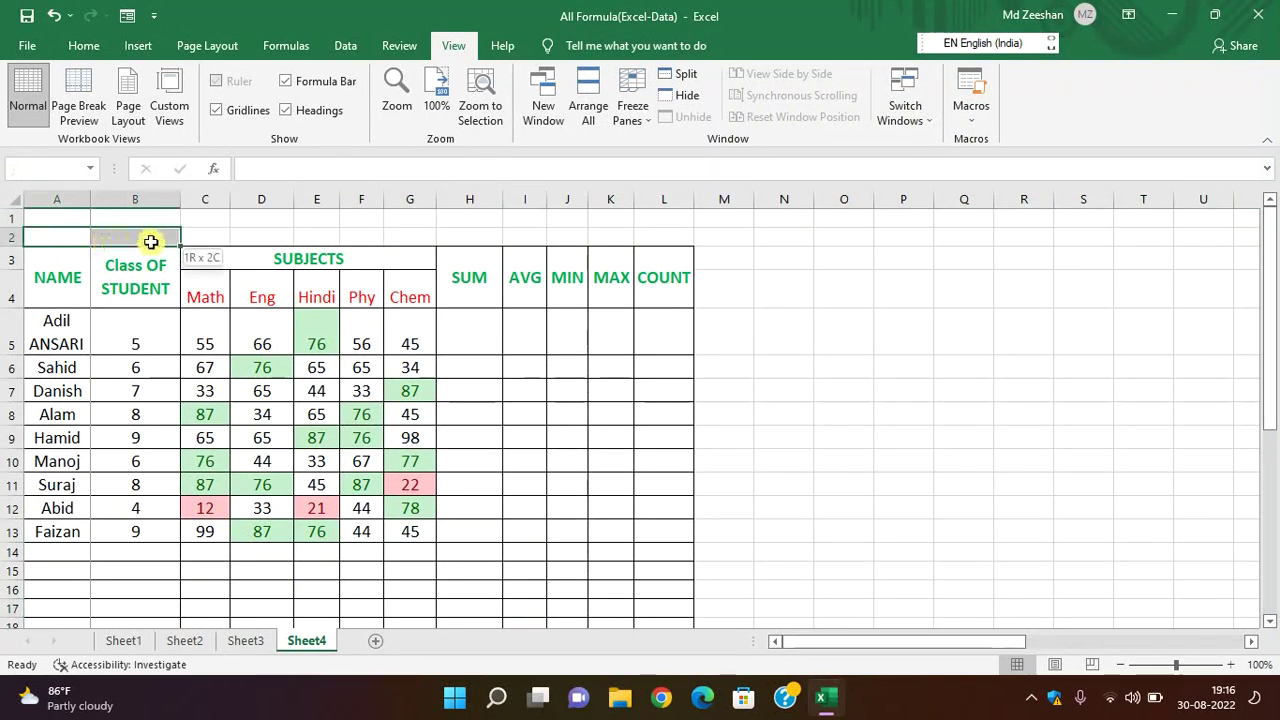
Step: Enter the title 'SCHOOL SUTDENT DATA' in A2 and select A2:L2 across the table
click(69, 239)
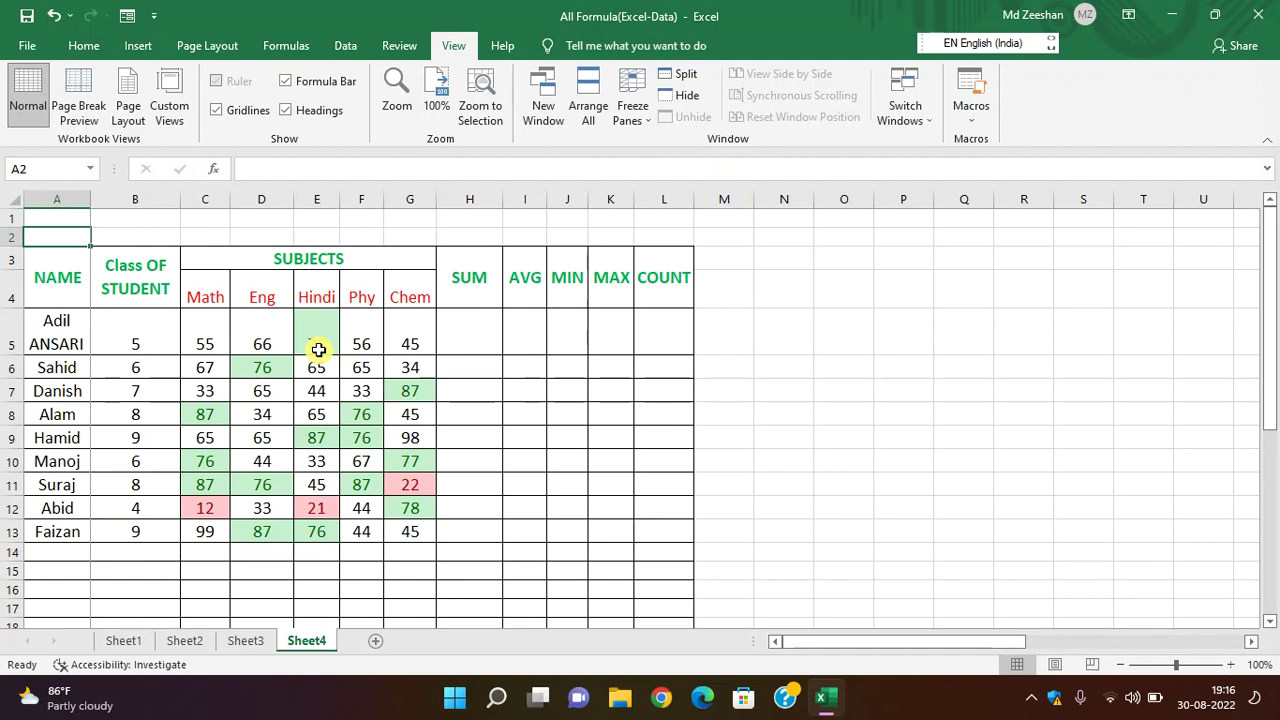
text(sC)
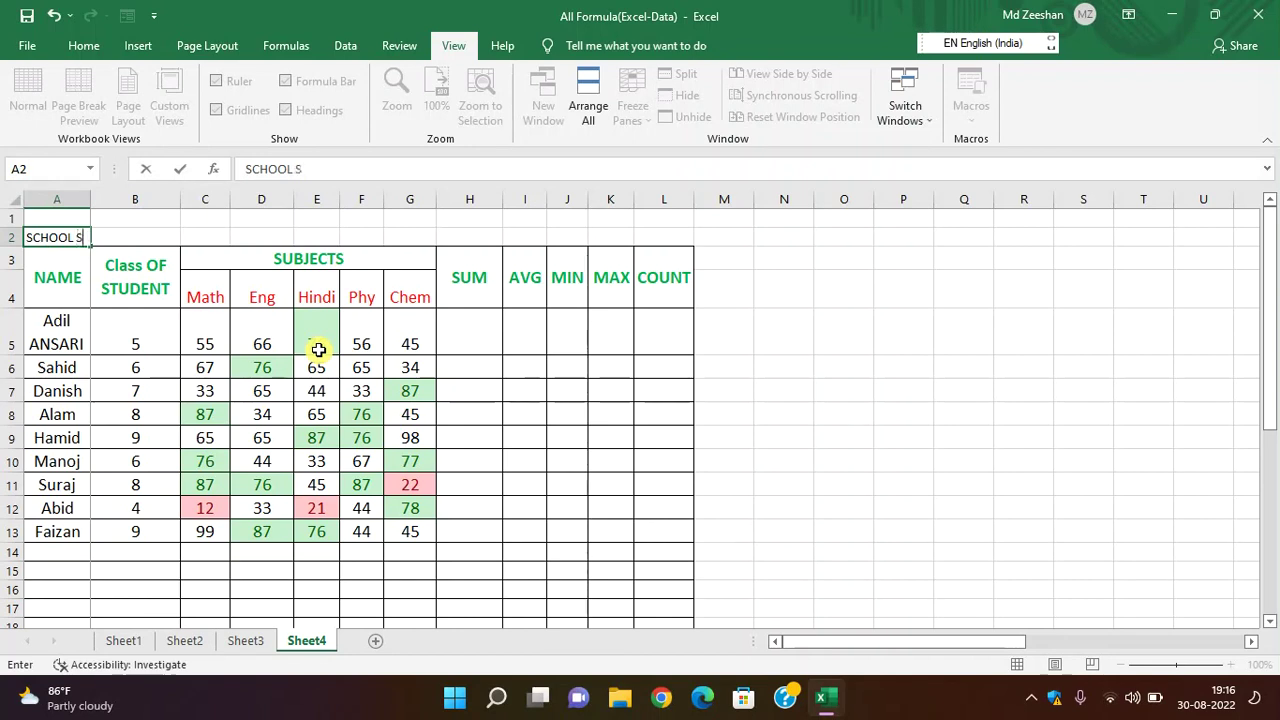
text(UTDENT)
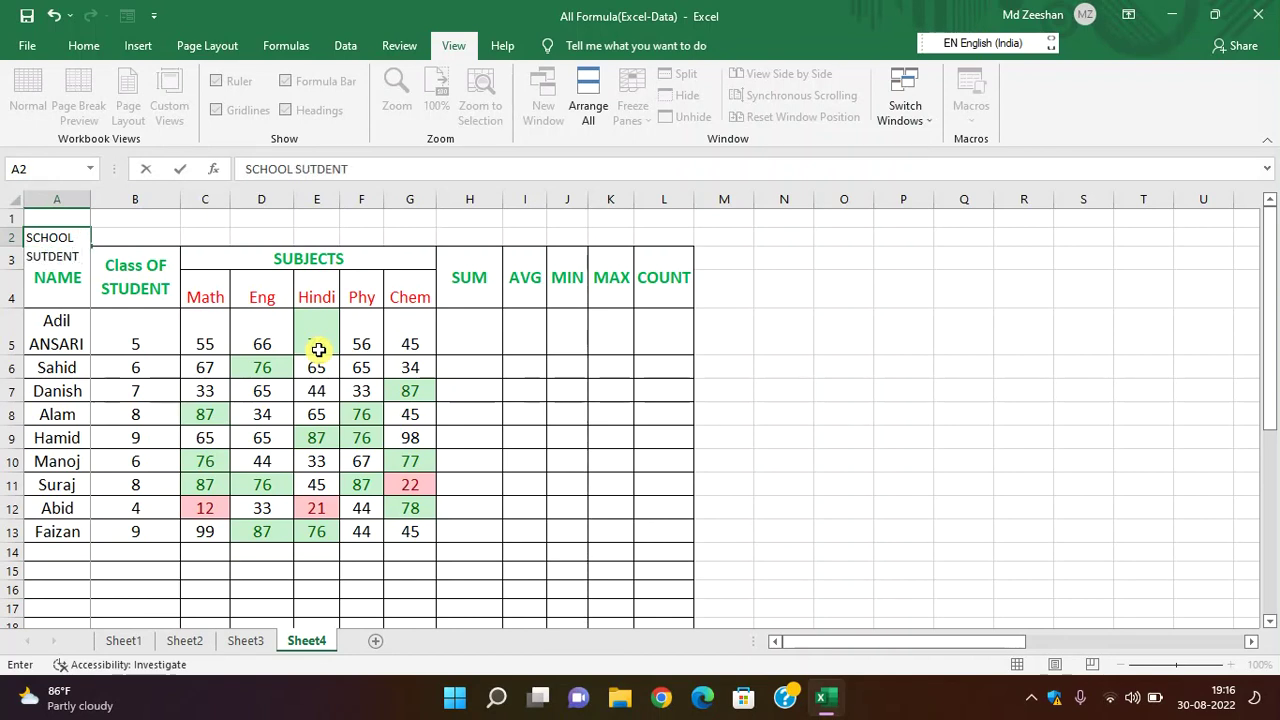
text( DATA)
key(Return)
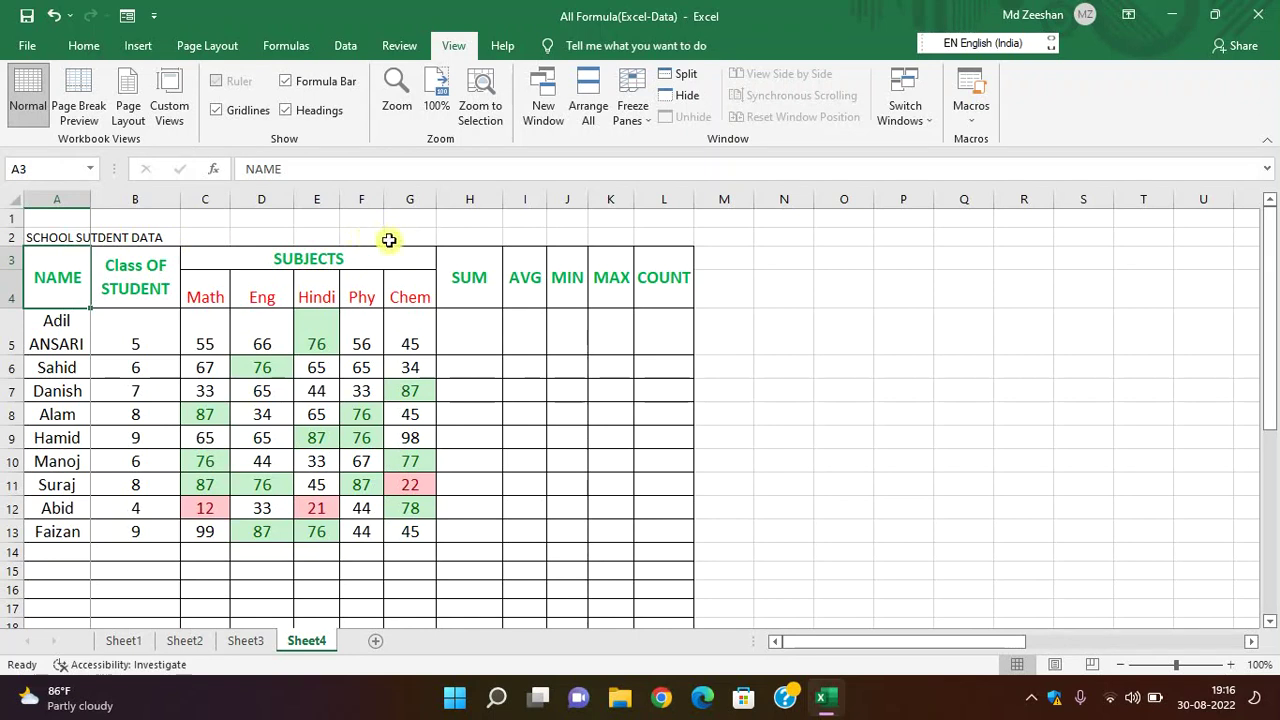
click(54, 238)
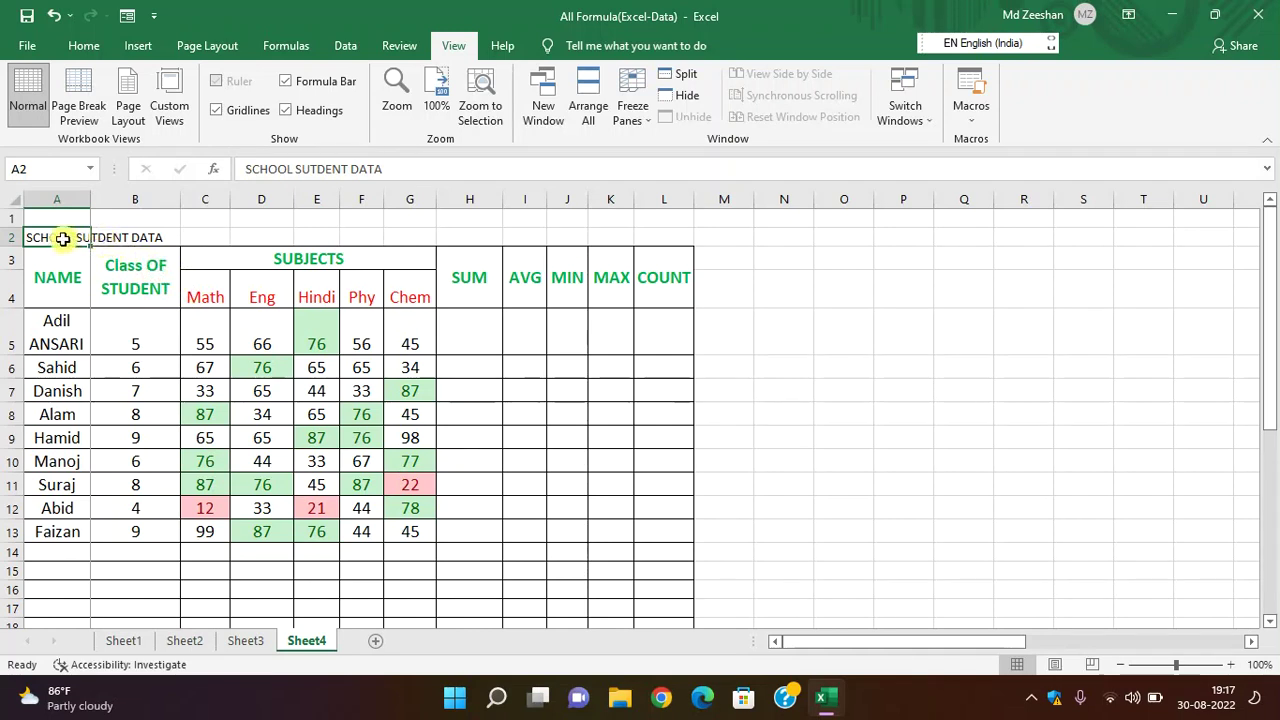
click(362, 237)
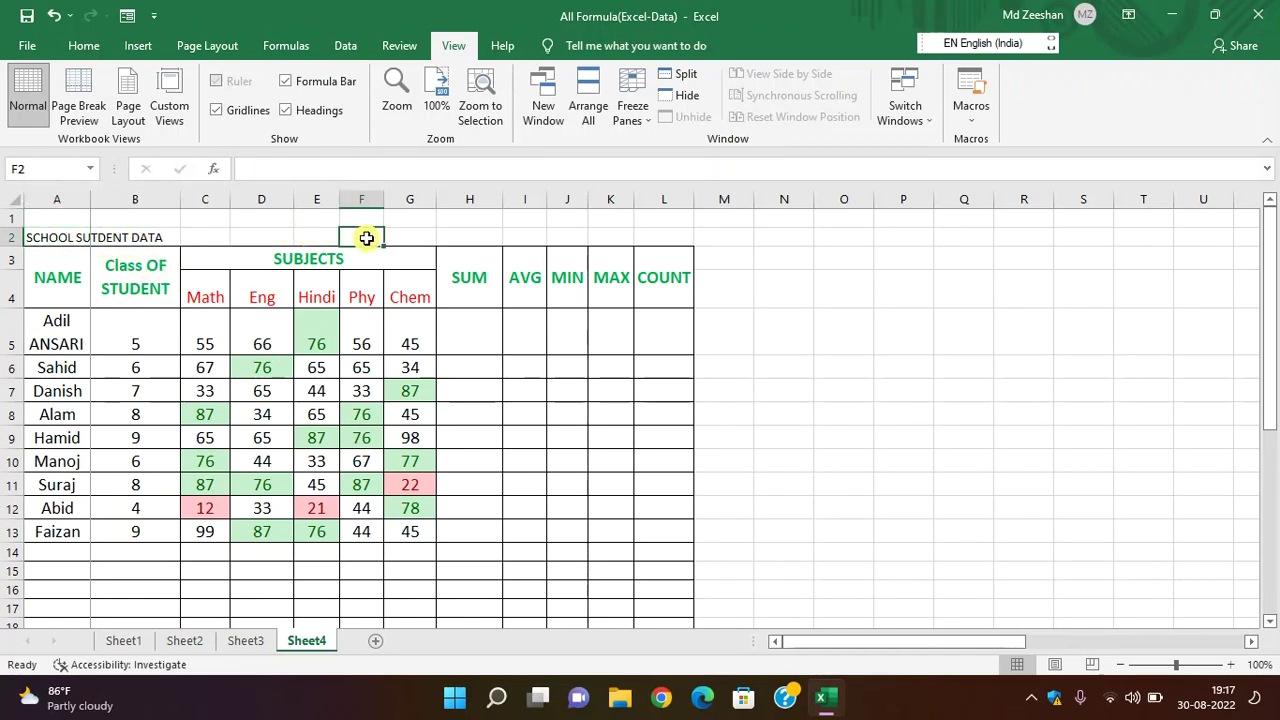
click(569, 243)
drag(63, 237, 646, 235)
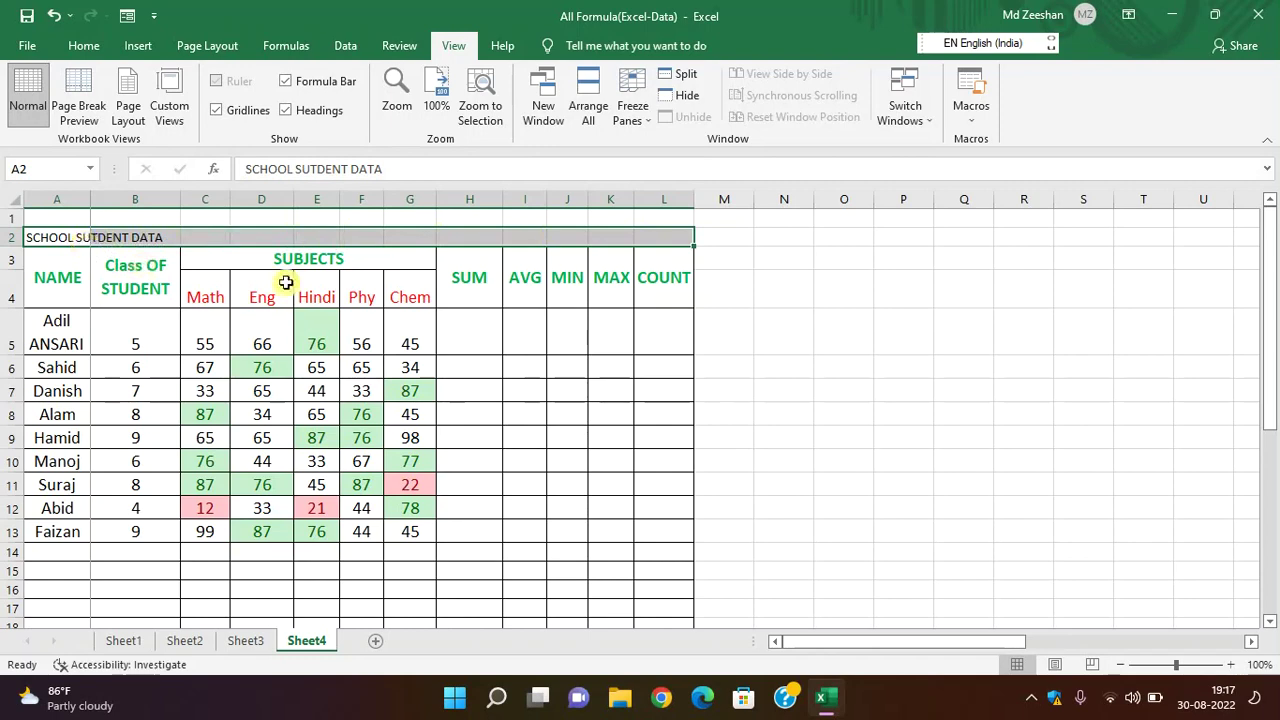
Step: Try Merge & Center with right and left alignment on the title, then unmerge it
click(78, 46)
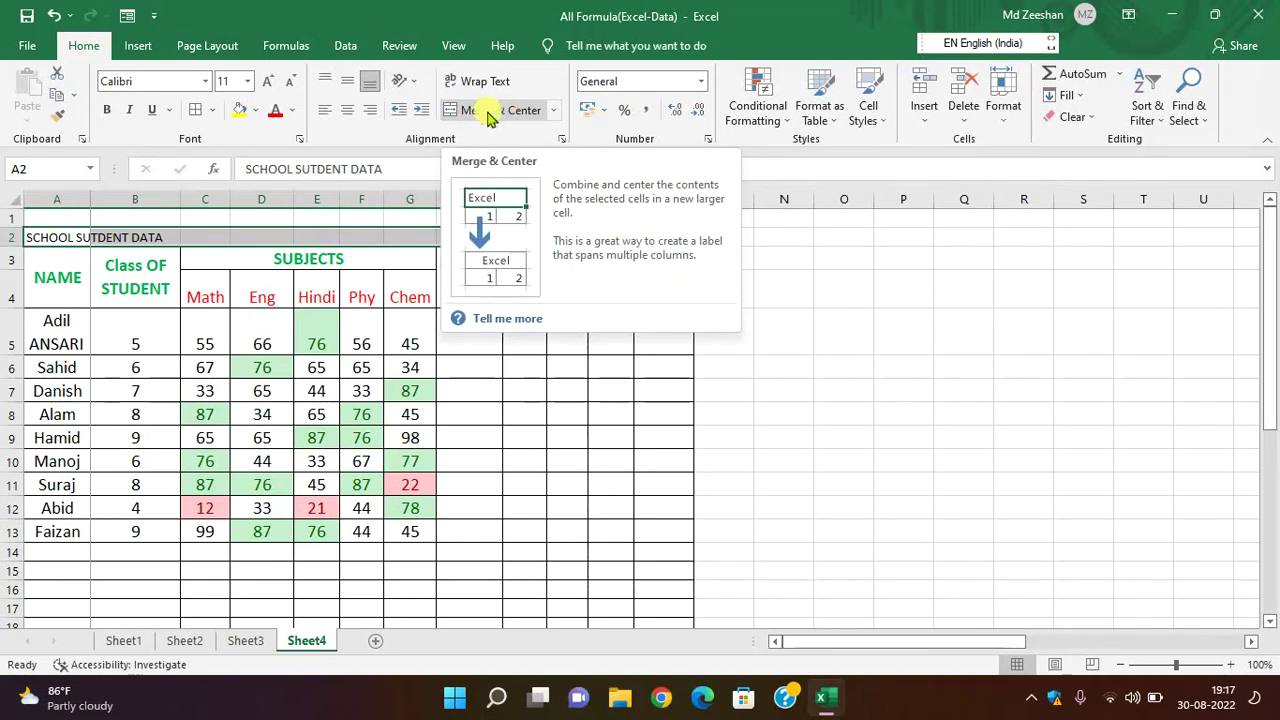
click(489, 113)
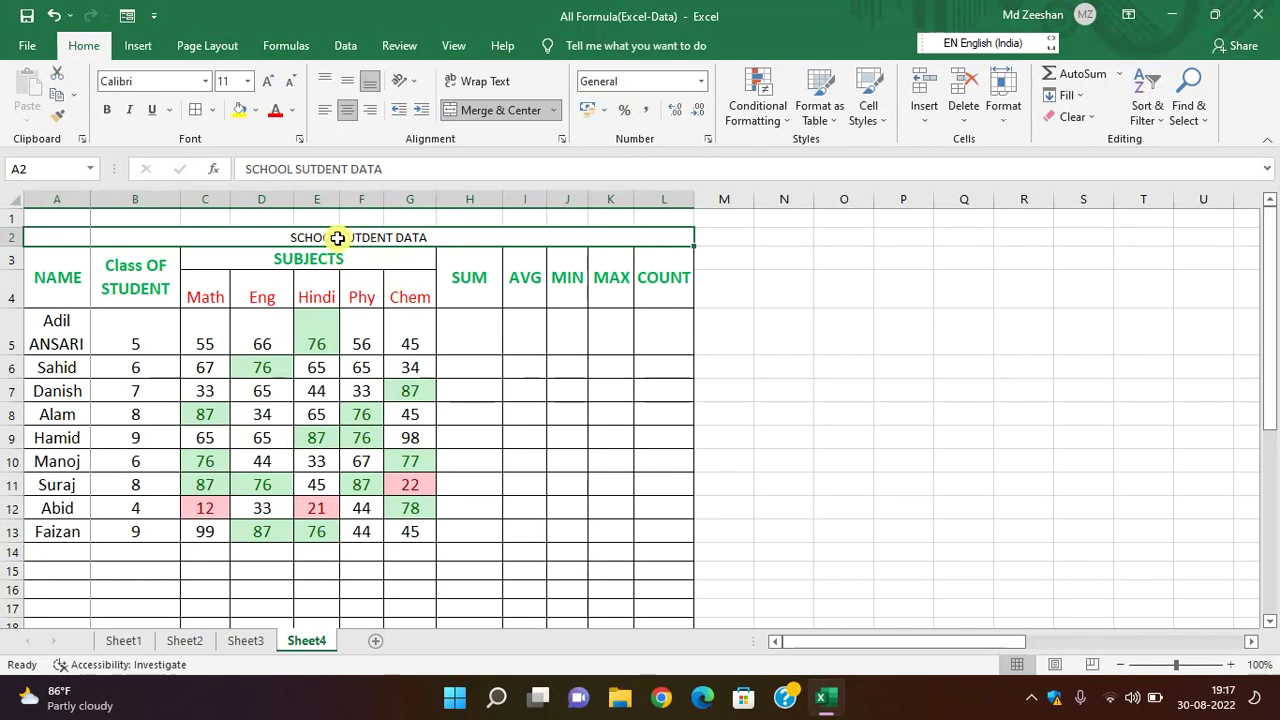
click(370, 112)
click(324, 112)
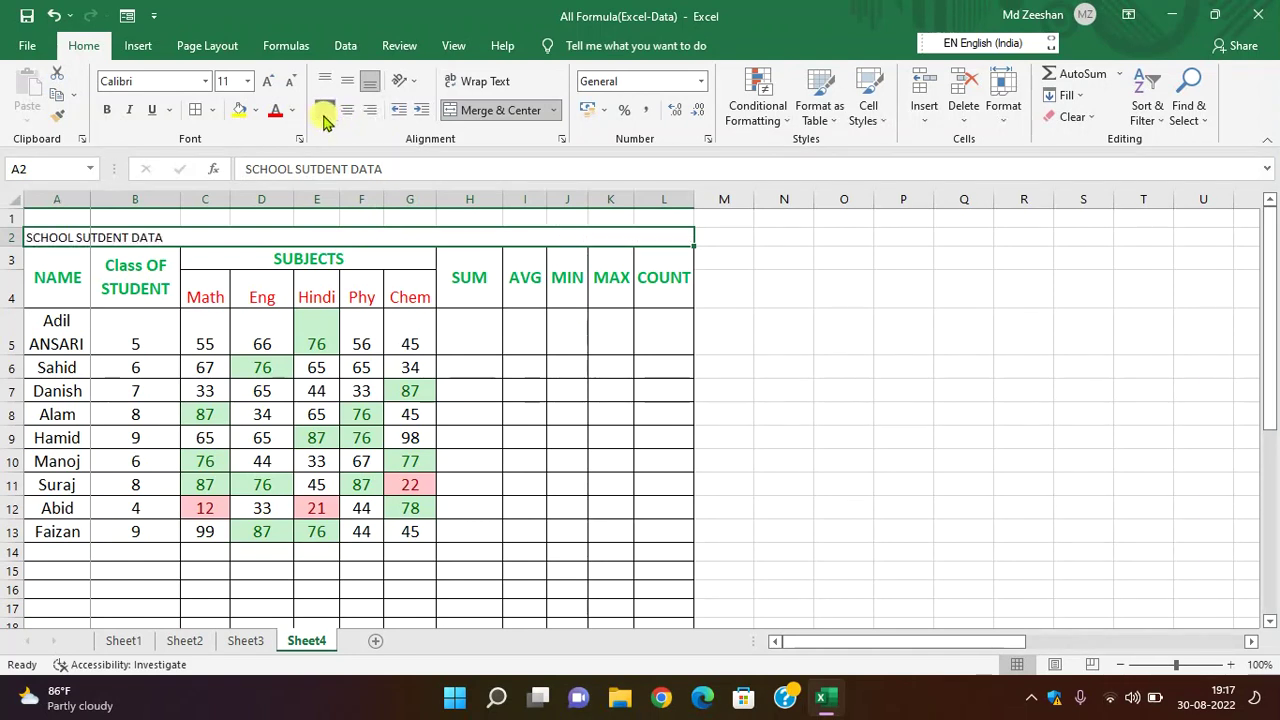
click(490, 118)
click(490, 118)
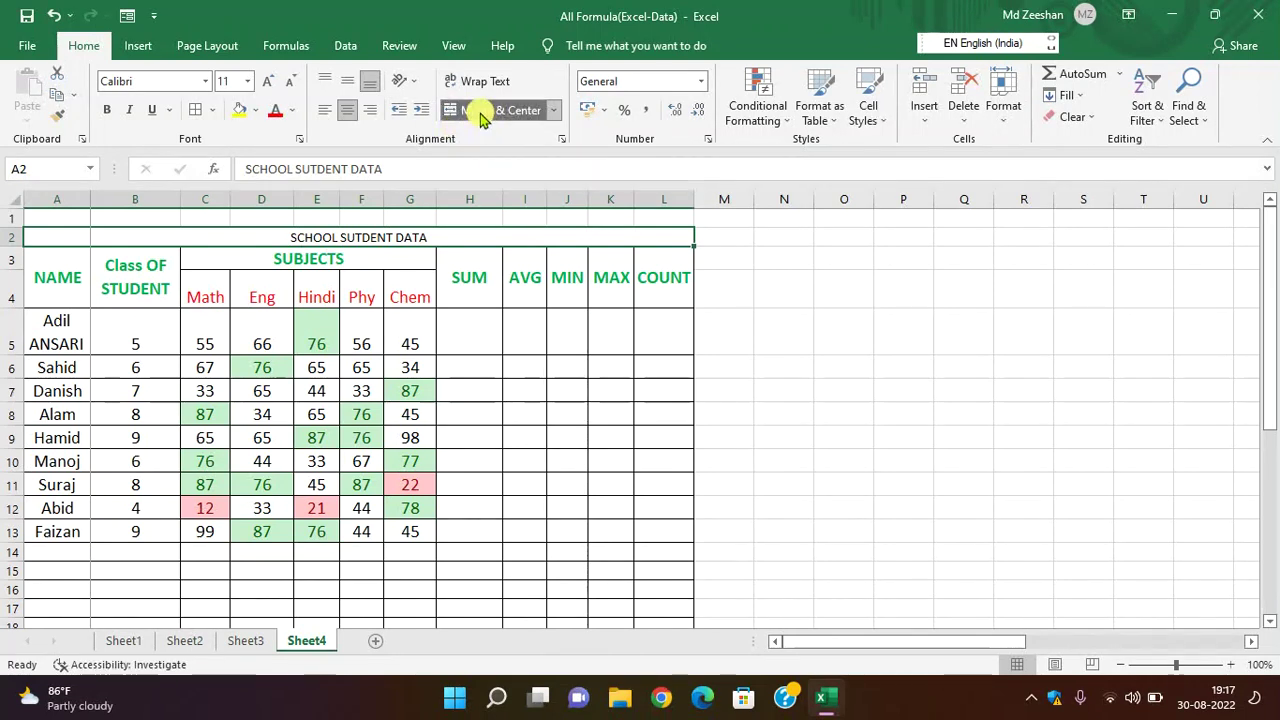
click(484, 118)
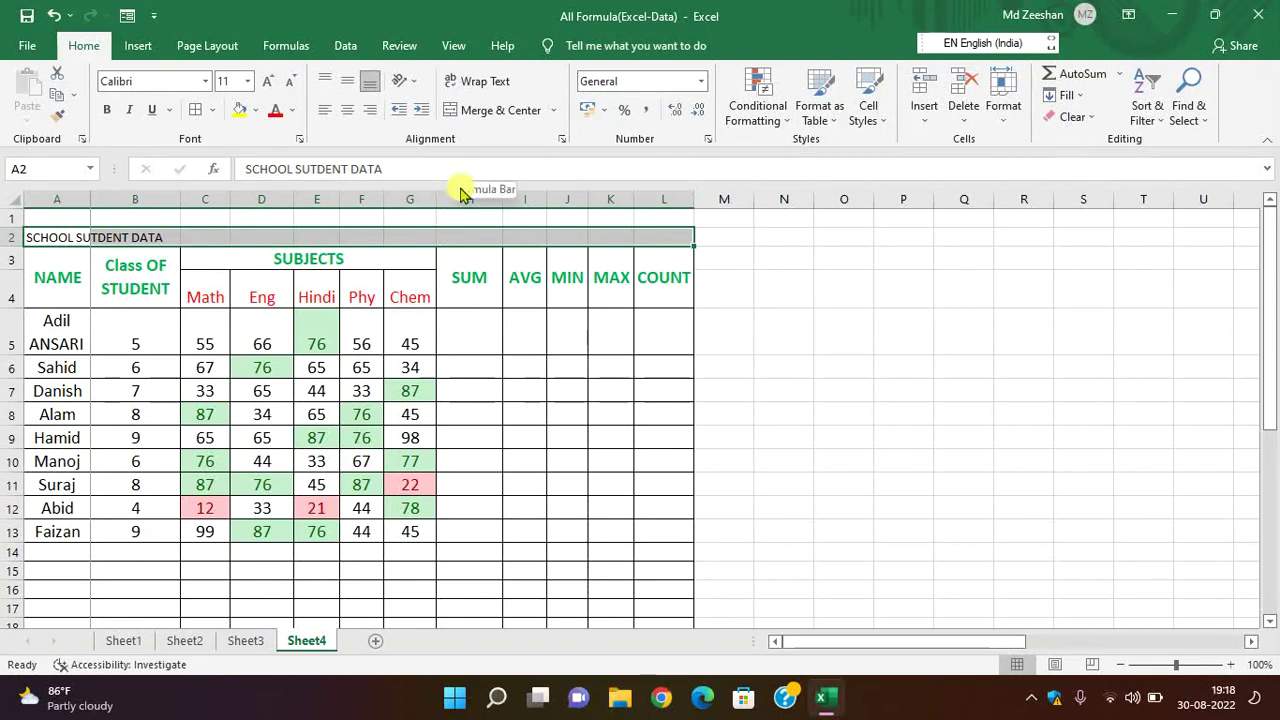
Step: Try merging A2:L2 without centring and as one cell, then unmerge the title row
click(549, 117)
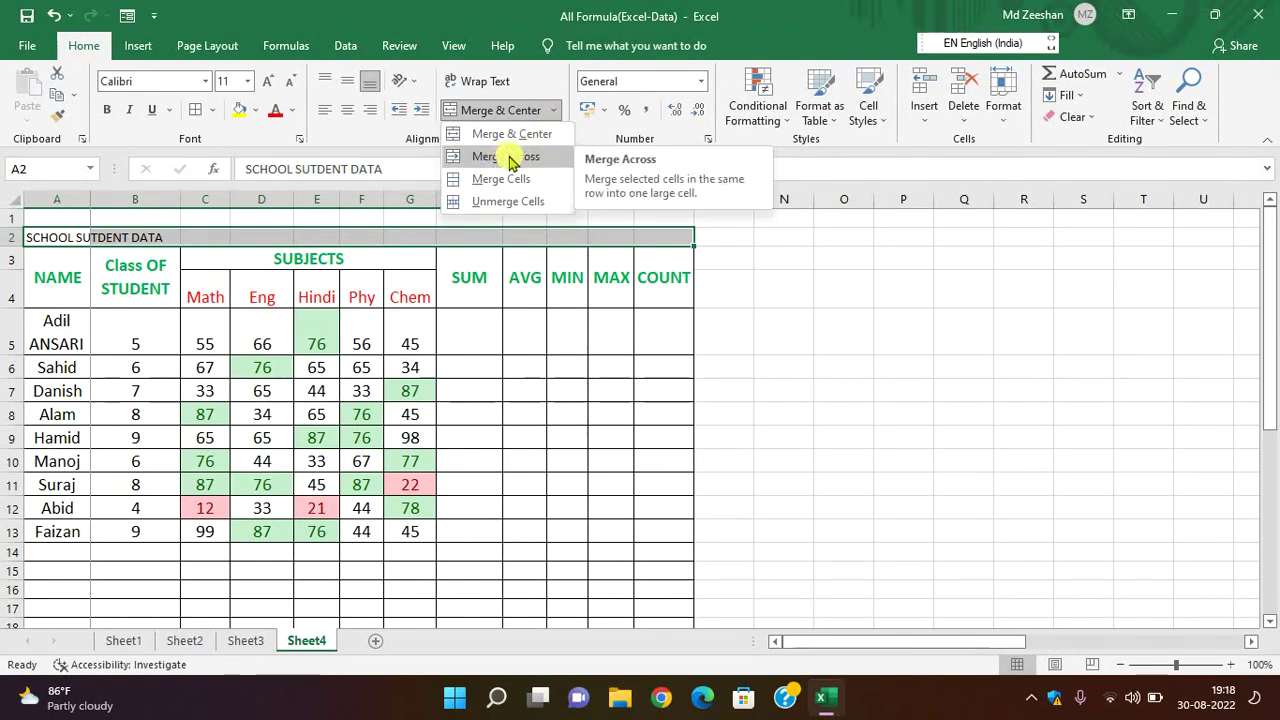
click(510, 157)
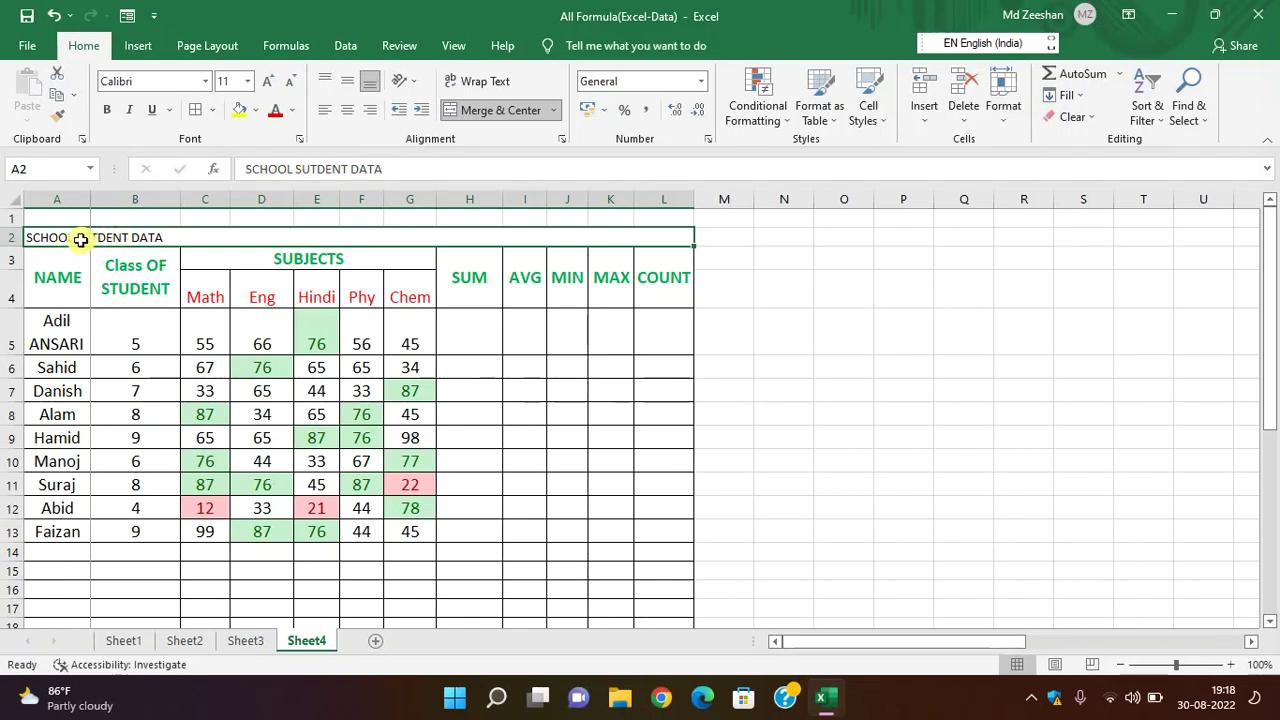
click(554, 112)
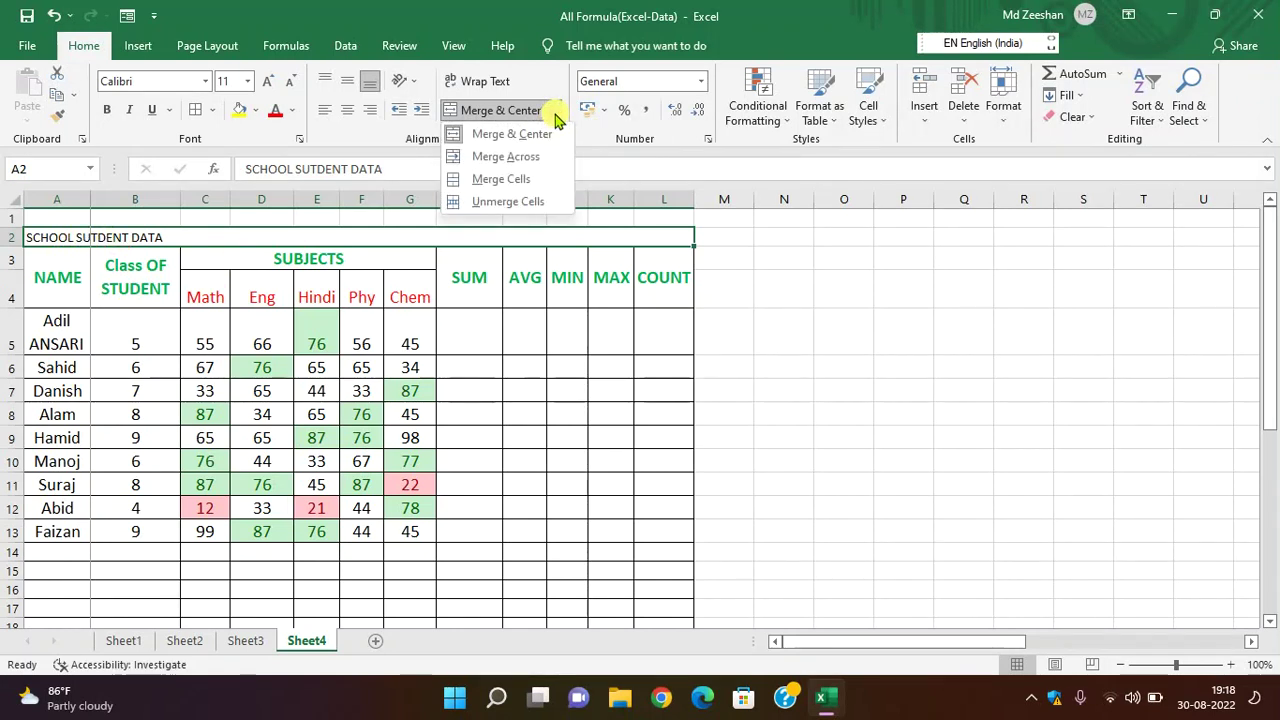
click(500, 179)
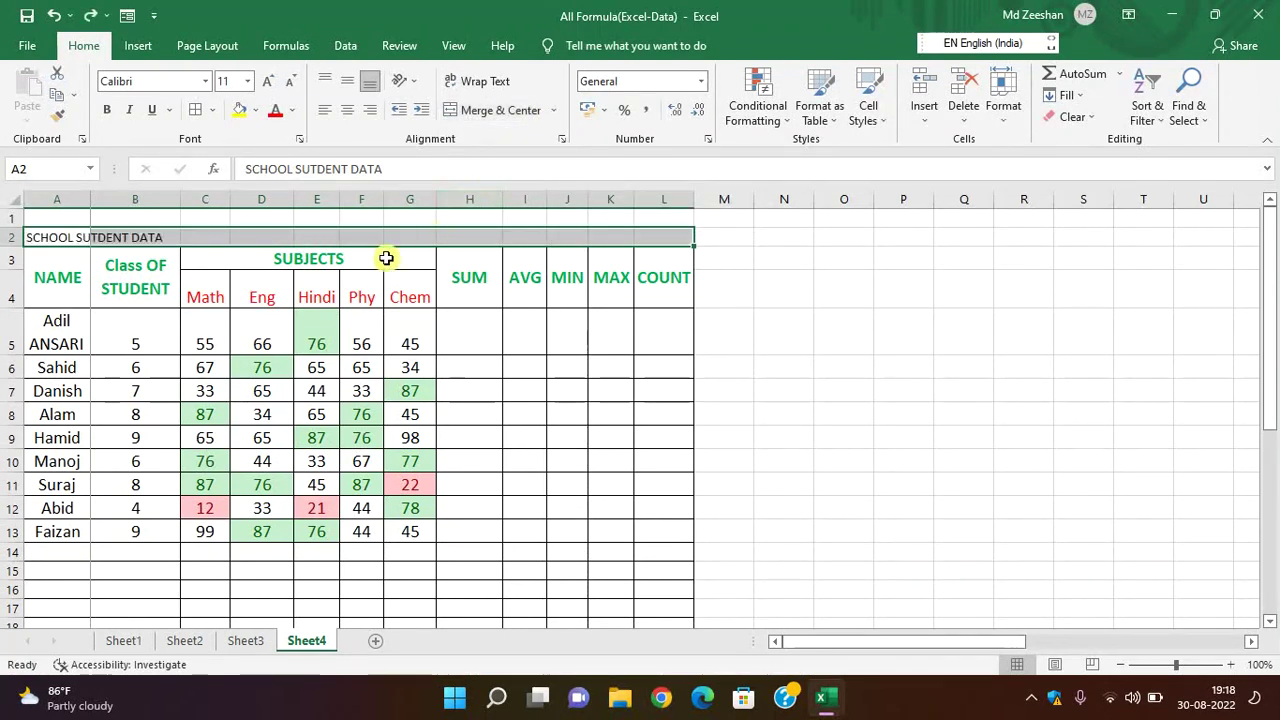
click(552, 112)
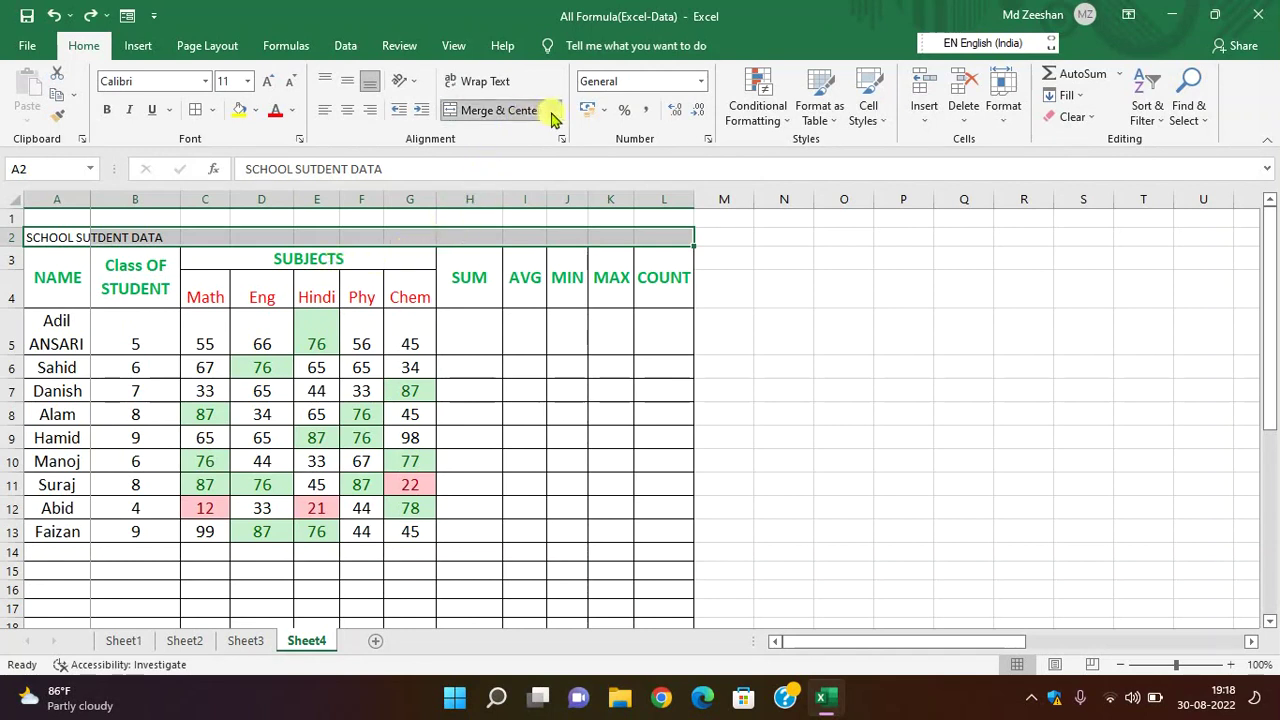
click(506, 200)
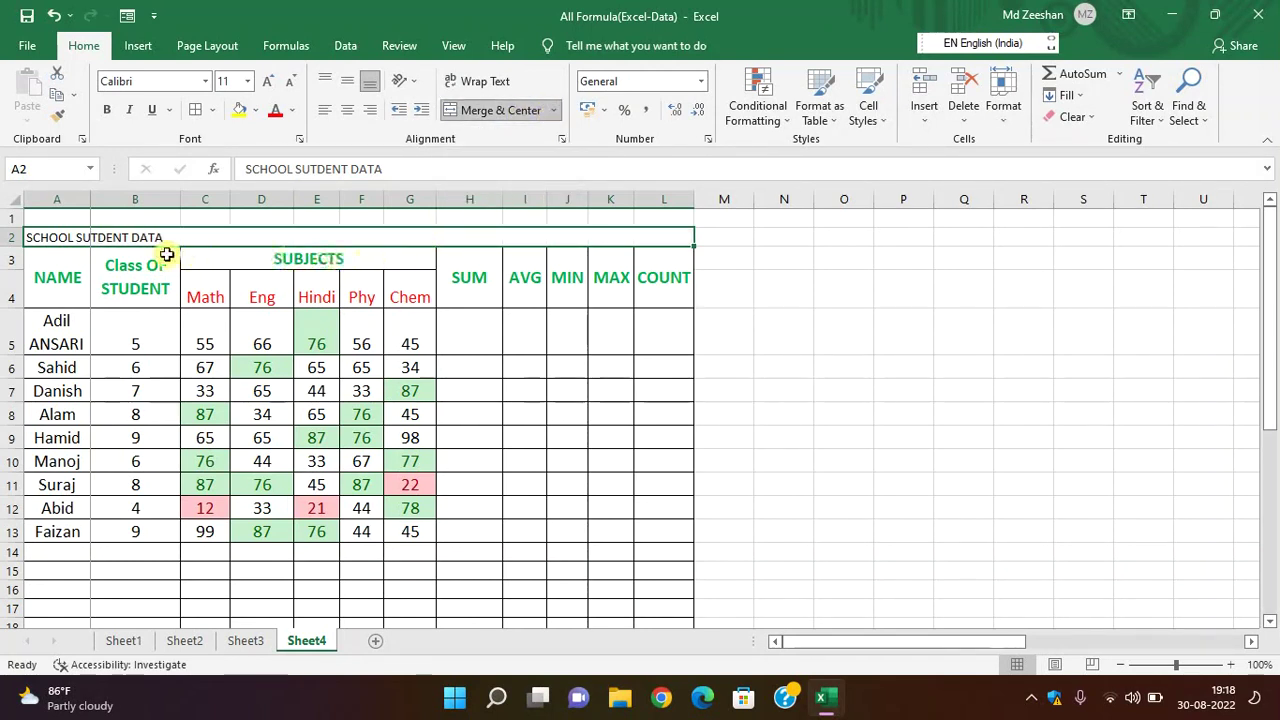
click(553, 110)
click(506, 200)
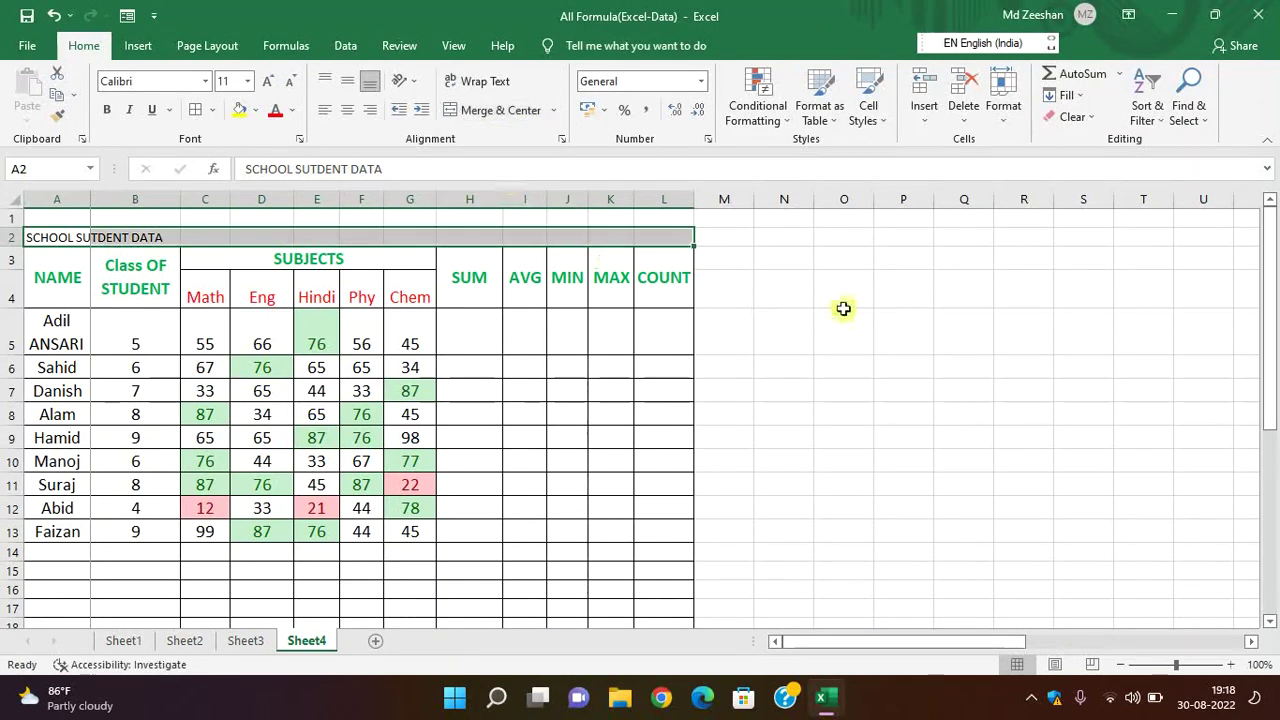
click(844, 312)
Step: Merge and centre the SCHOOL SUTDENT DATA title across A2:L2
drag(87, 245, 638, 235)
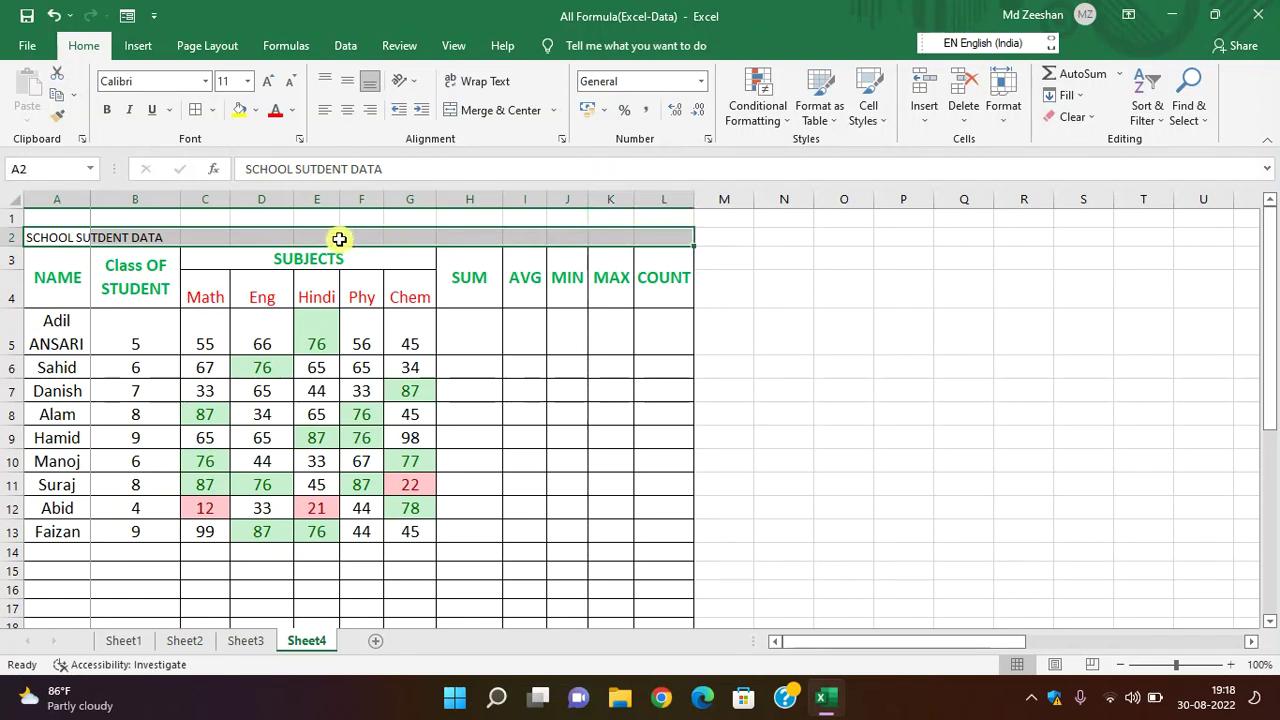
click(485, 110)
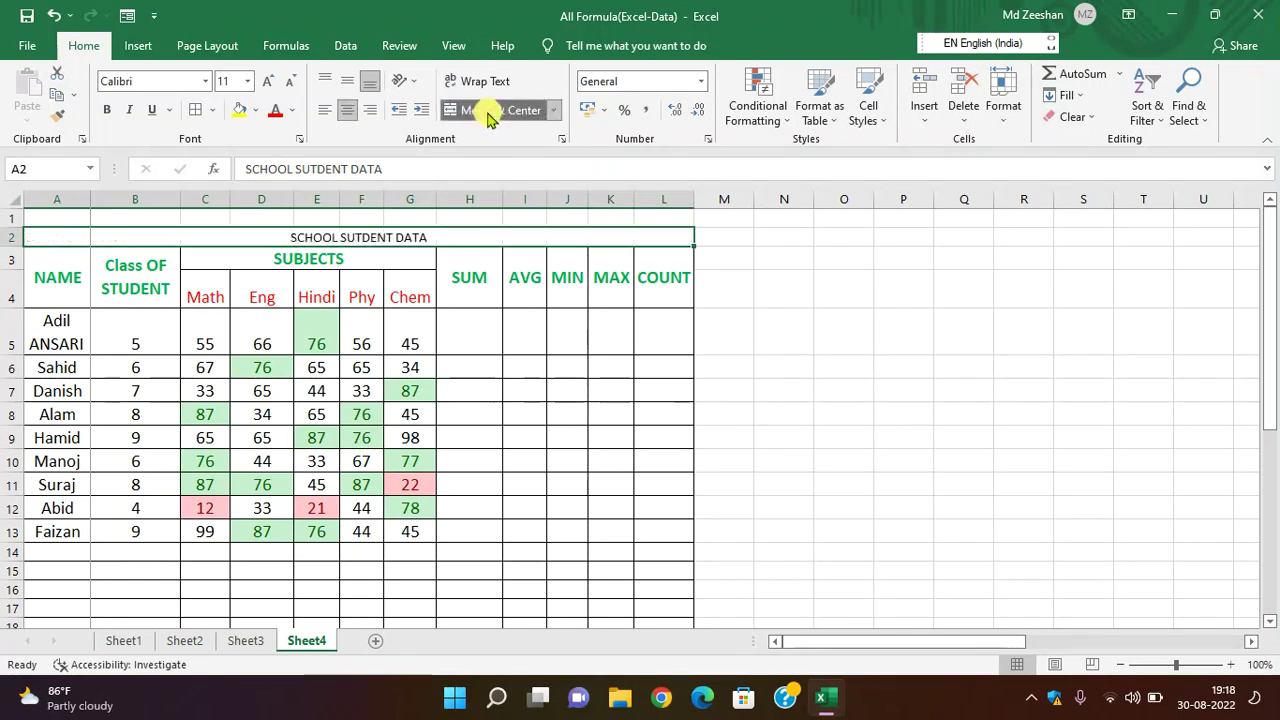
click(822, 296)
click(326, 240)
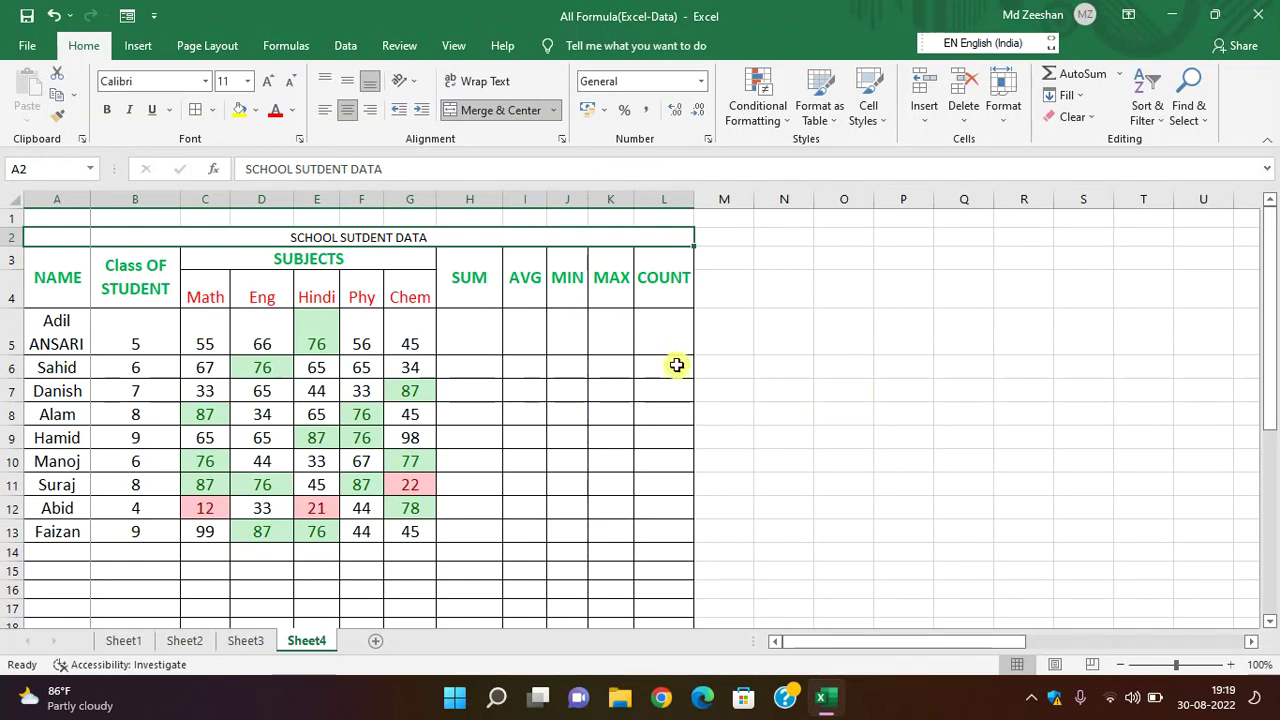
click(966, 442)
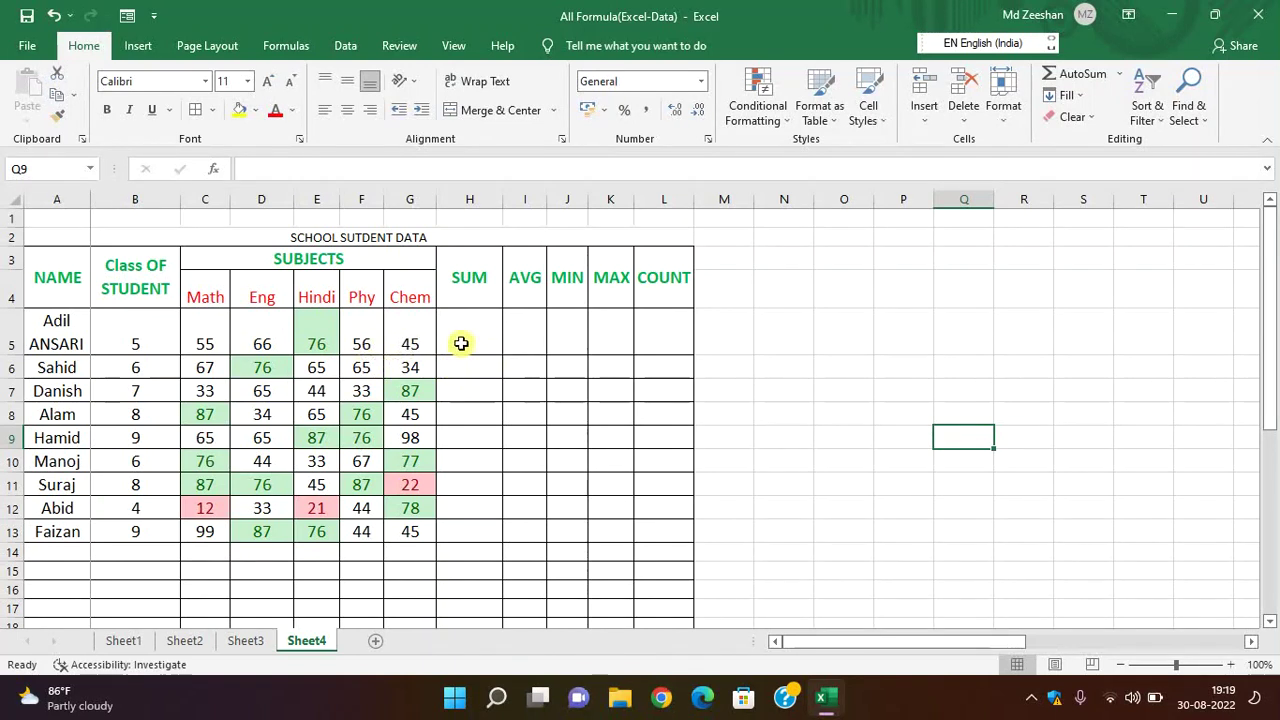
Step: Test AutoSum on the first student's marks into H5, then clear it
click(477, 338)
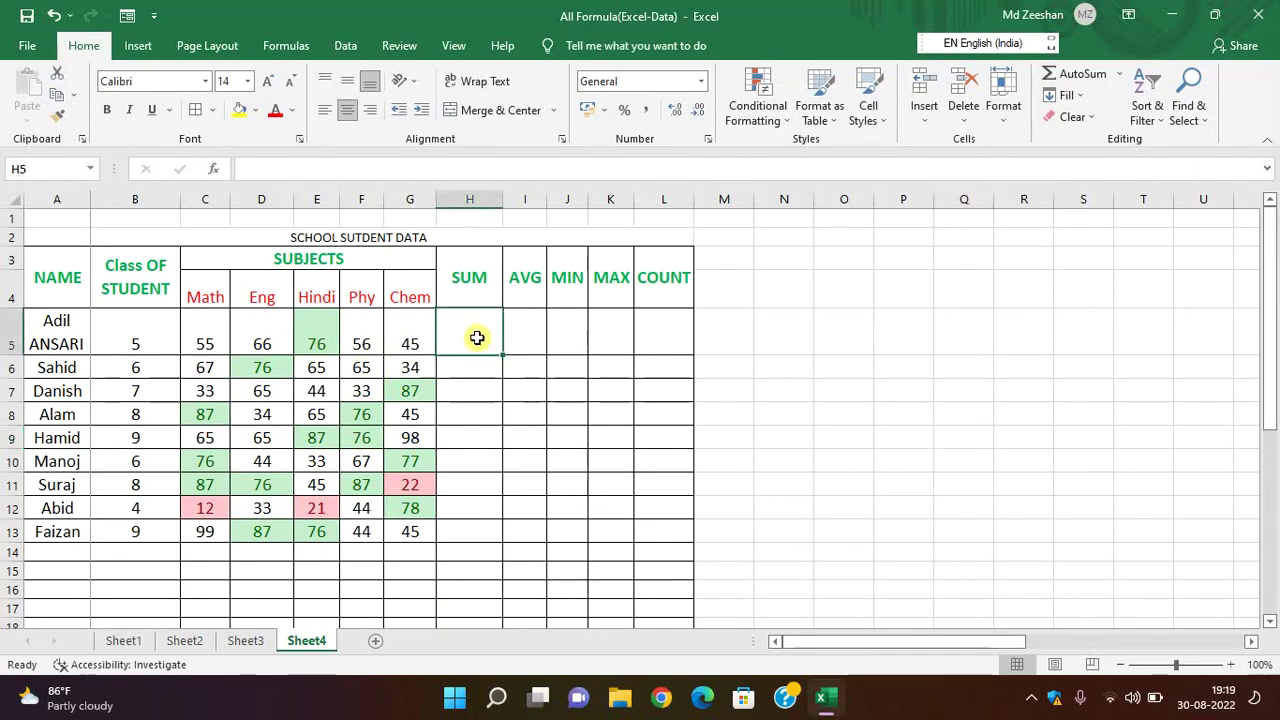
drag(192, 338, 466, 341)
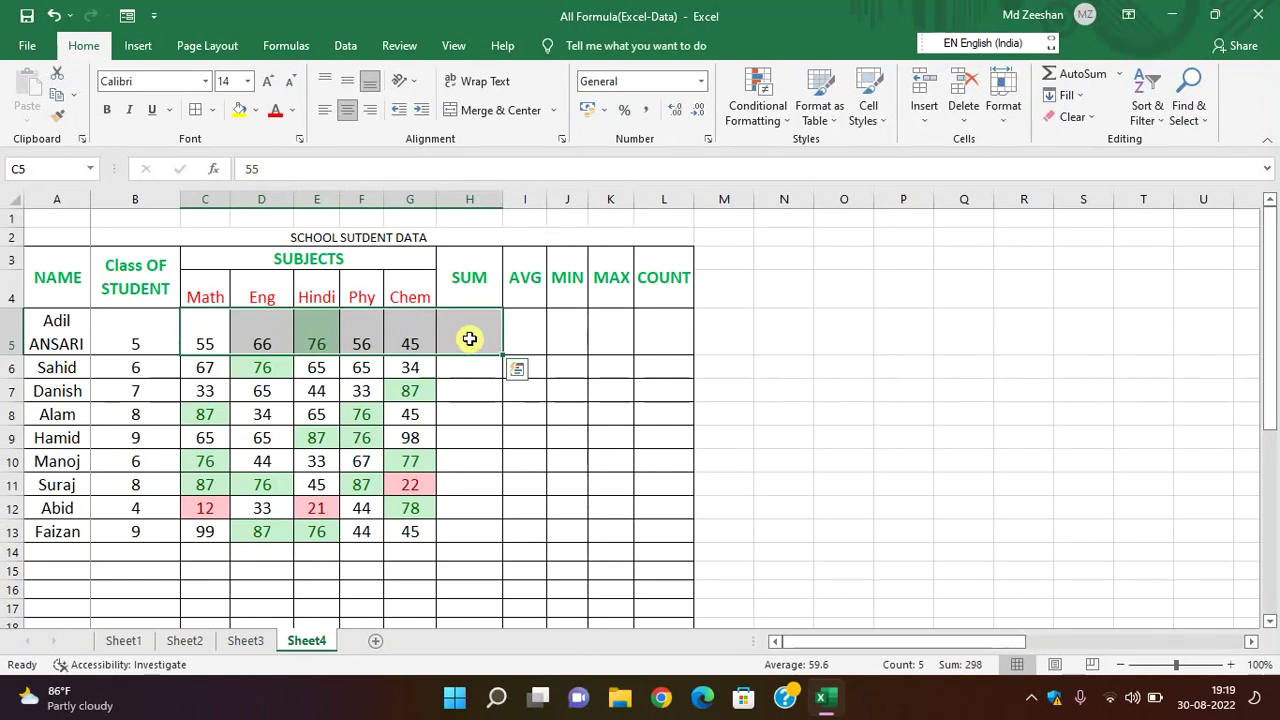
click(1080, 78)
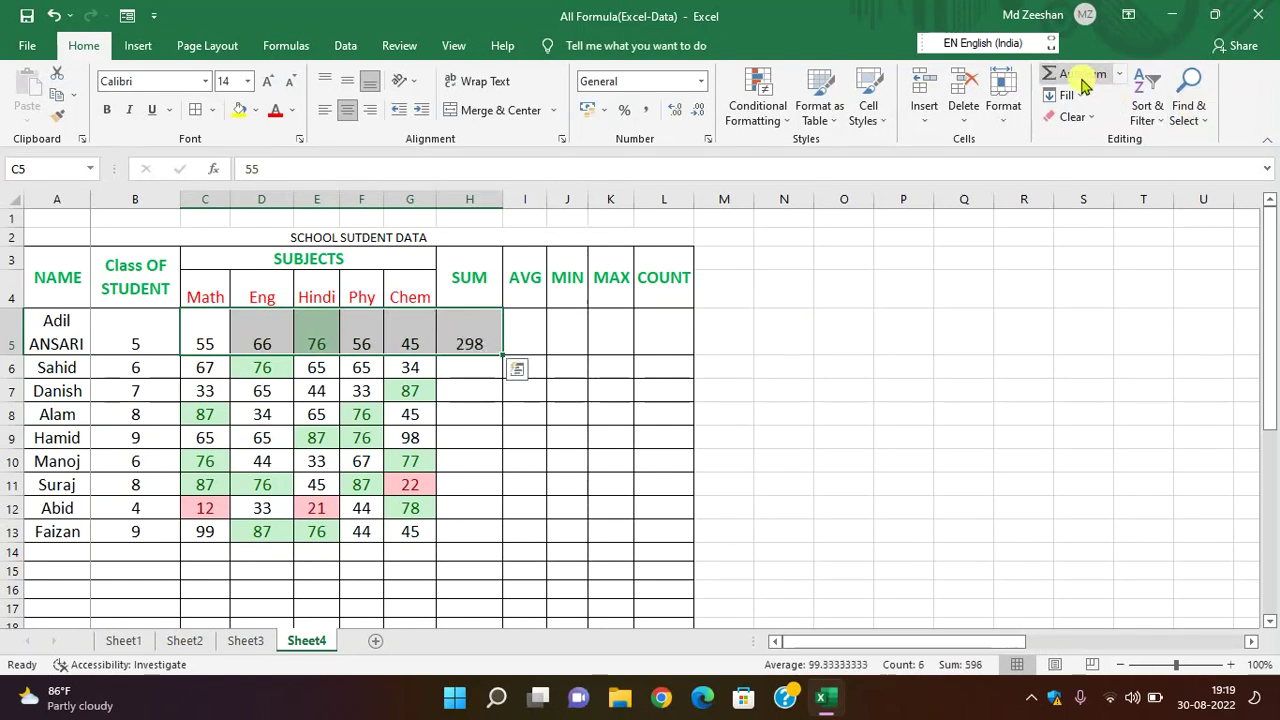
click(938, 316)
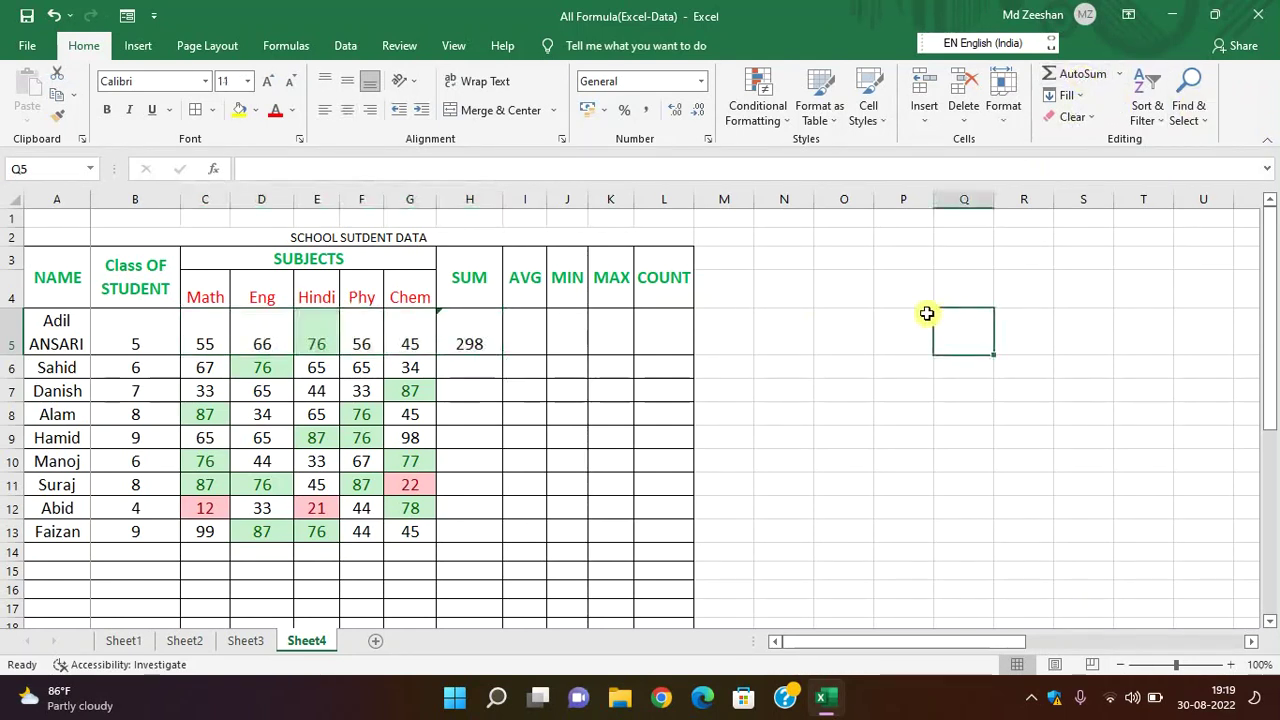
click(469, 340)
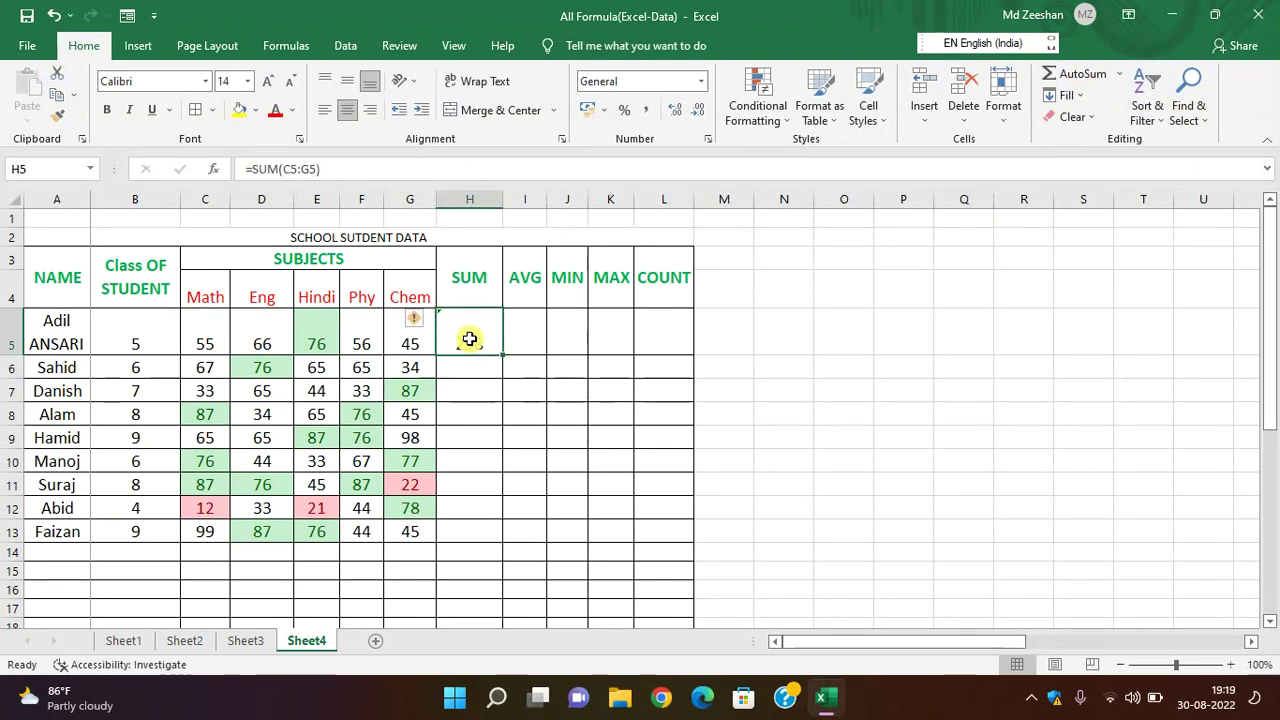
key(Delete)
Step: AutoSum H5:H13 to total every student's marks, 303 through 360
click(482, 458)
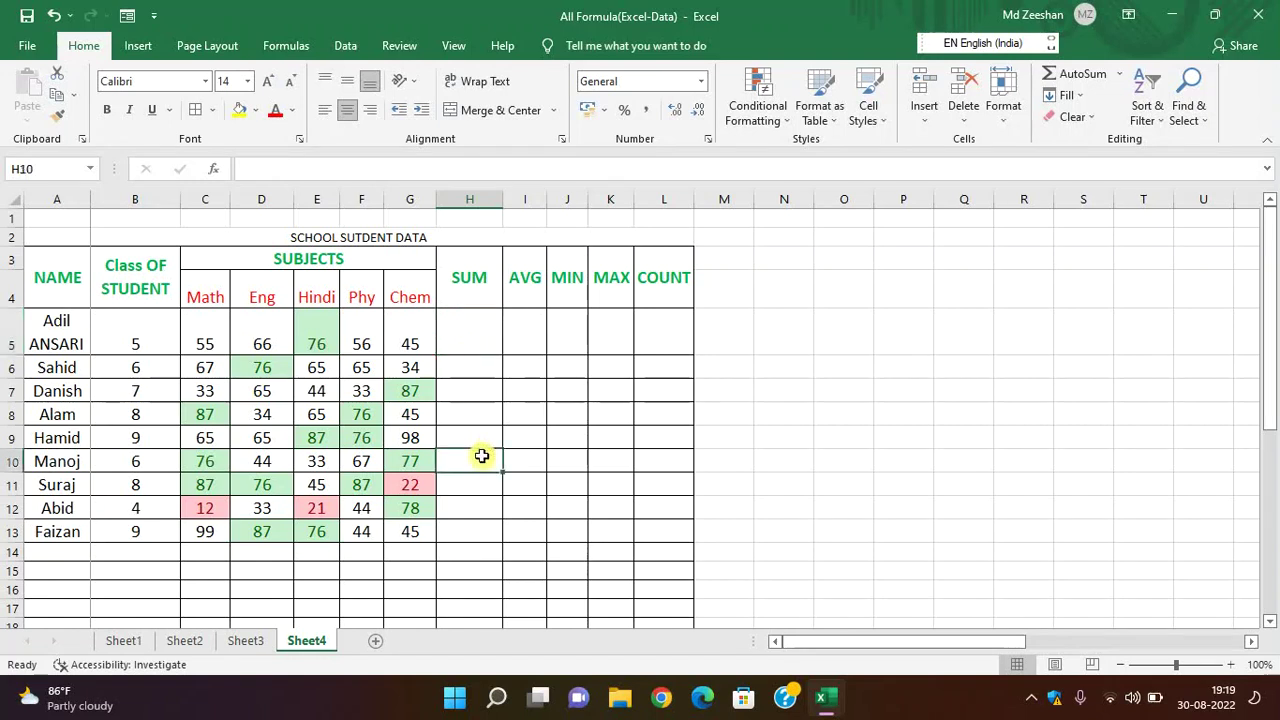
drag(469, 334, 466, 531)
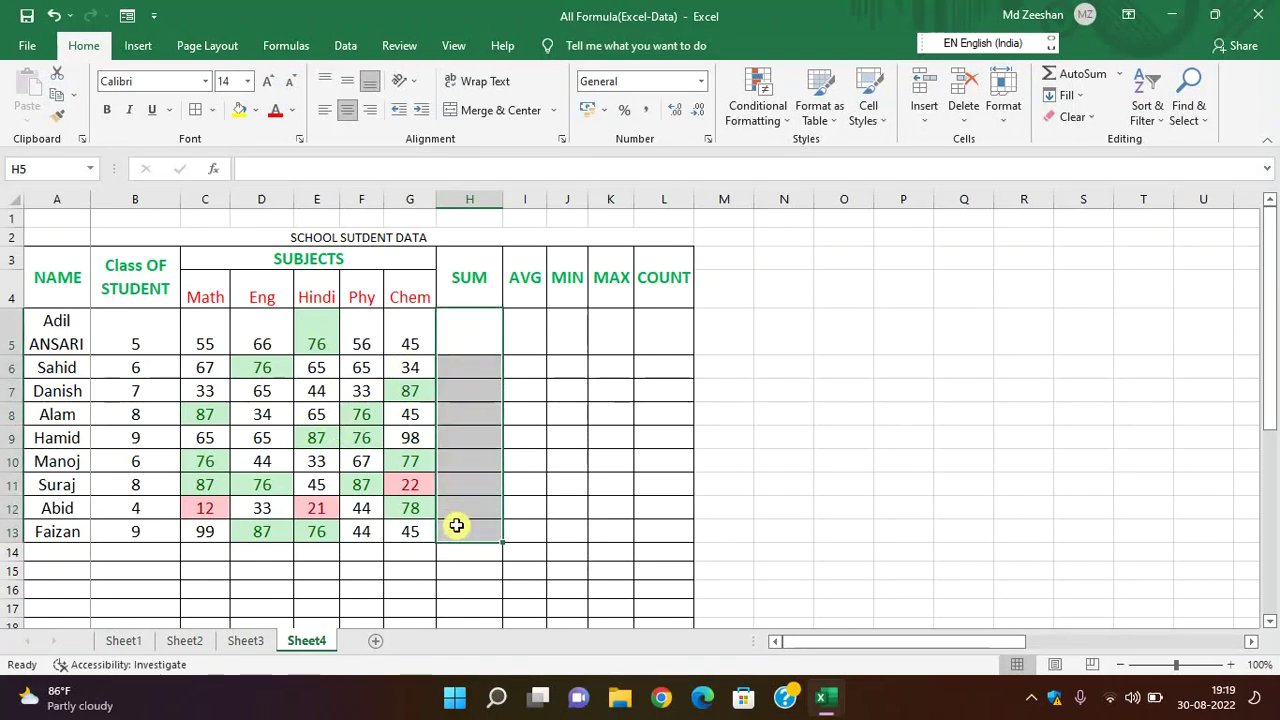
key(alt+equal)
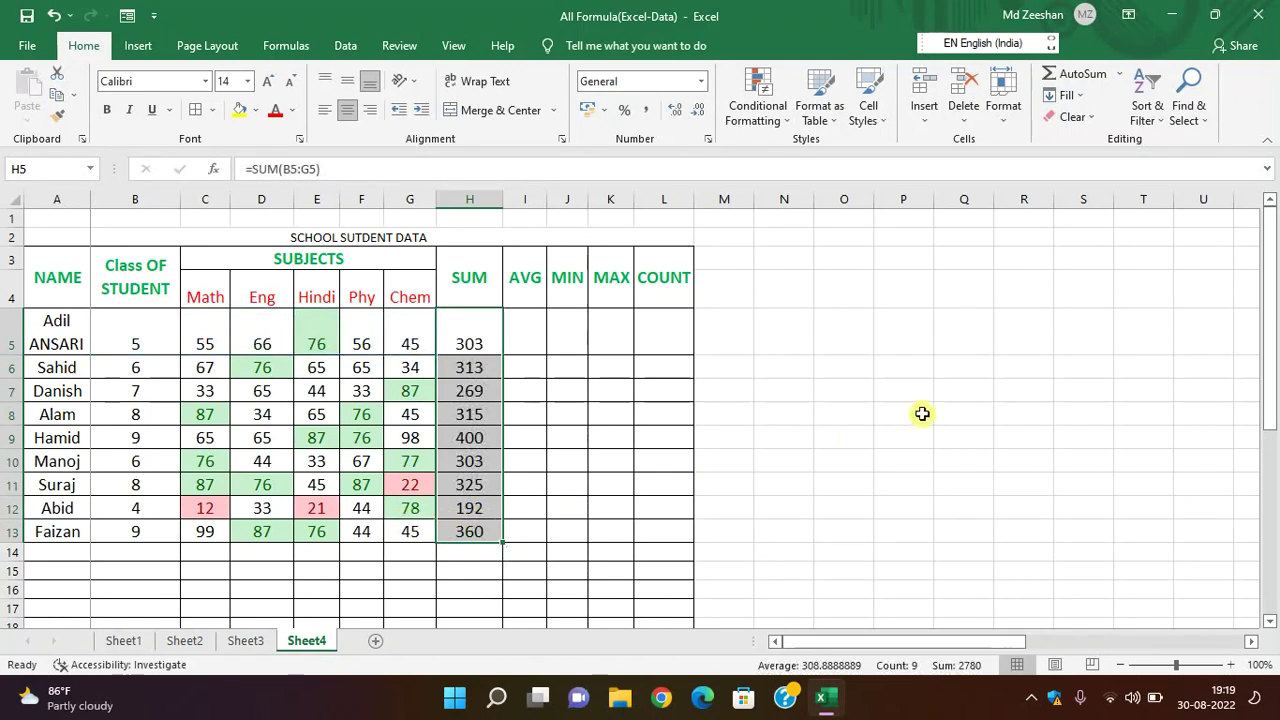
click(923, 414)
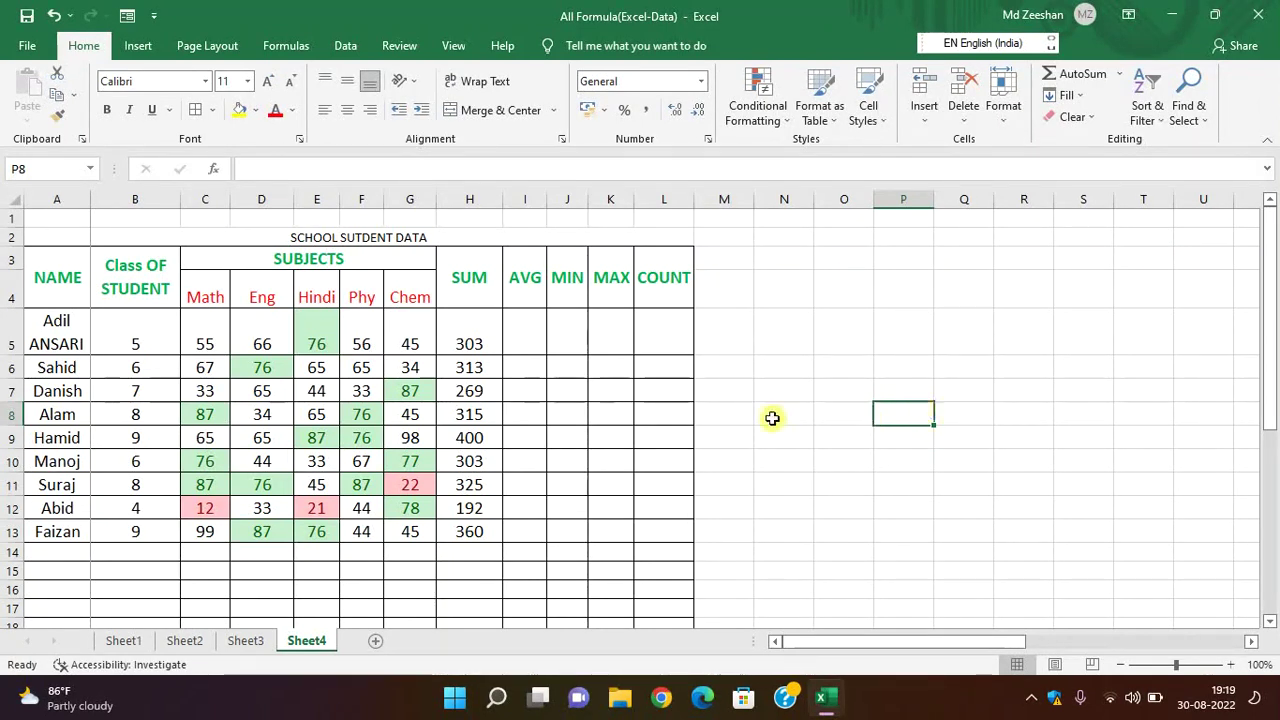
Step: Enter =AVERAGE(C5:G5) in I5 for the first student's average
click(732, 416)
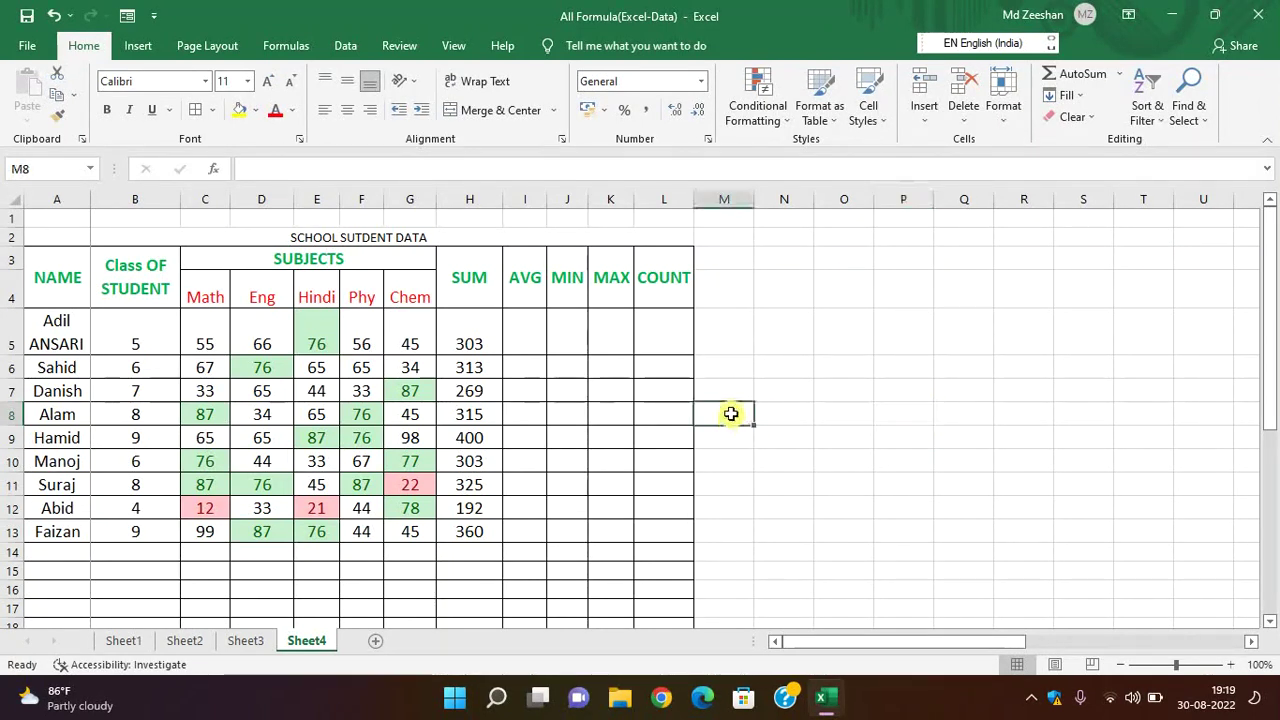
click(524, 330)
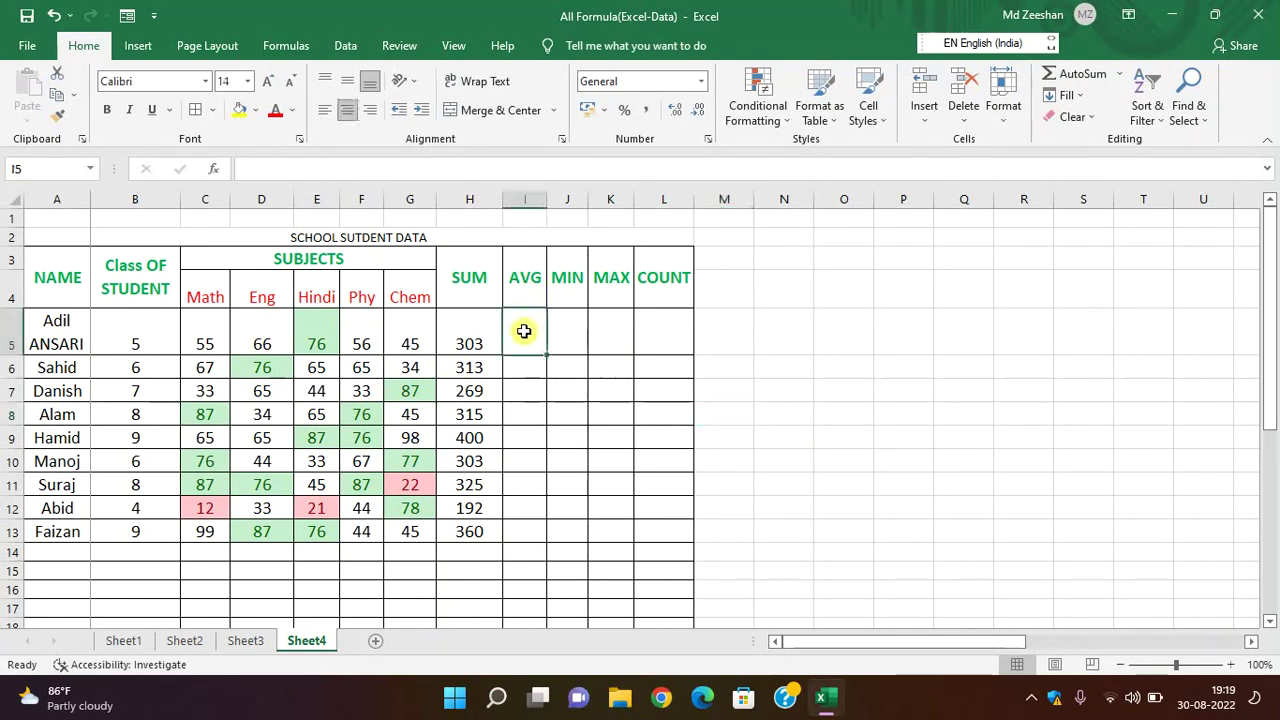
click(1120, 78)
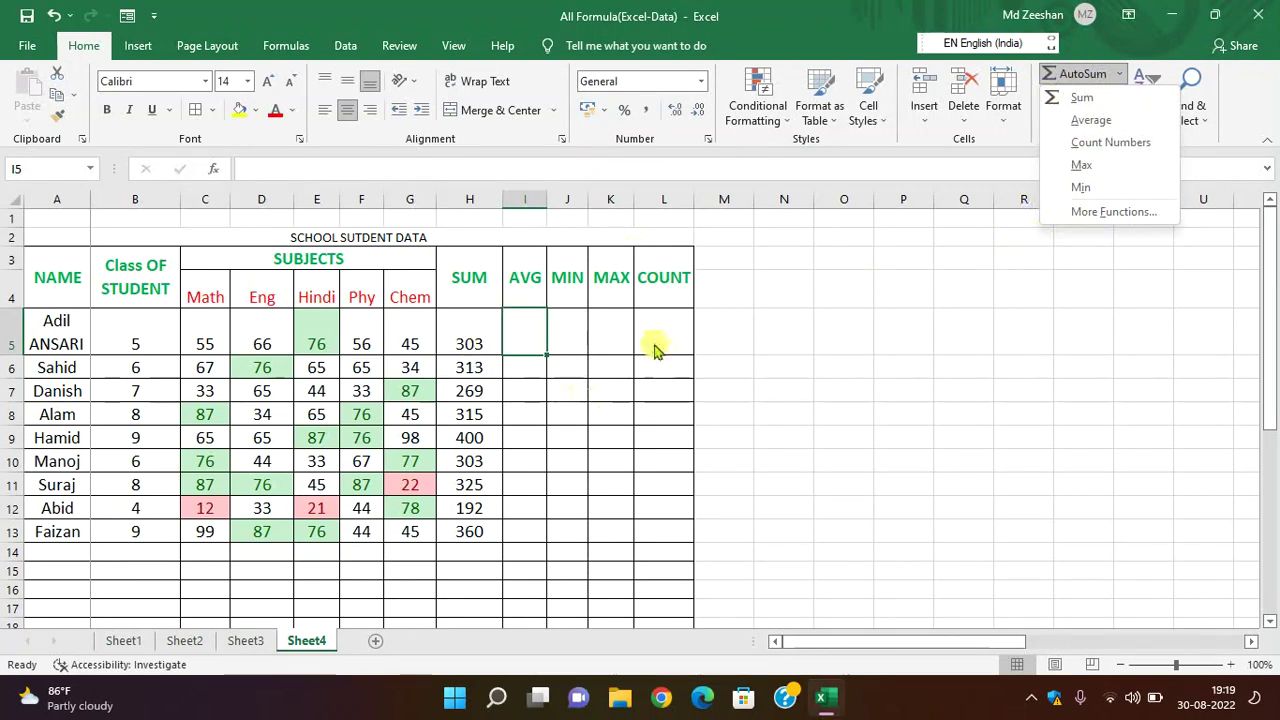
click(830, 380)
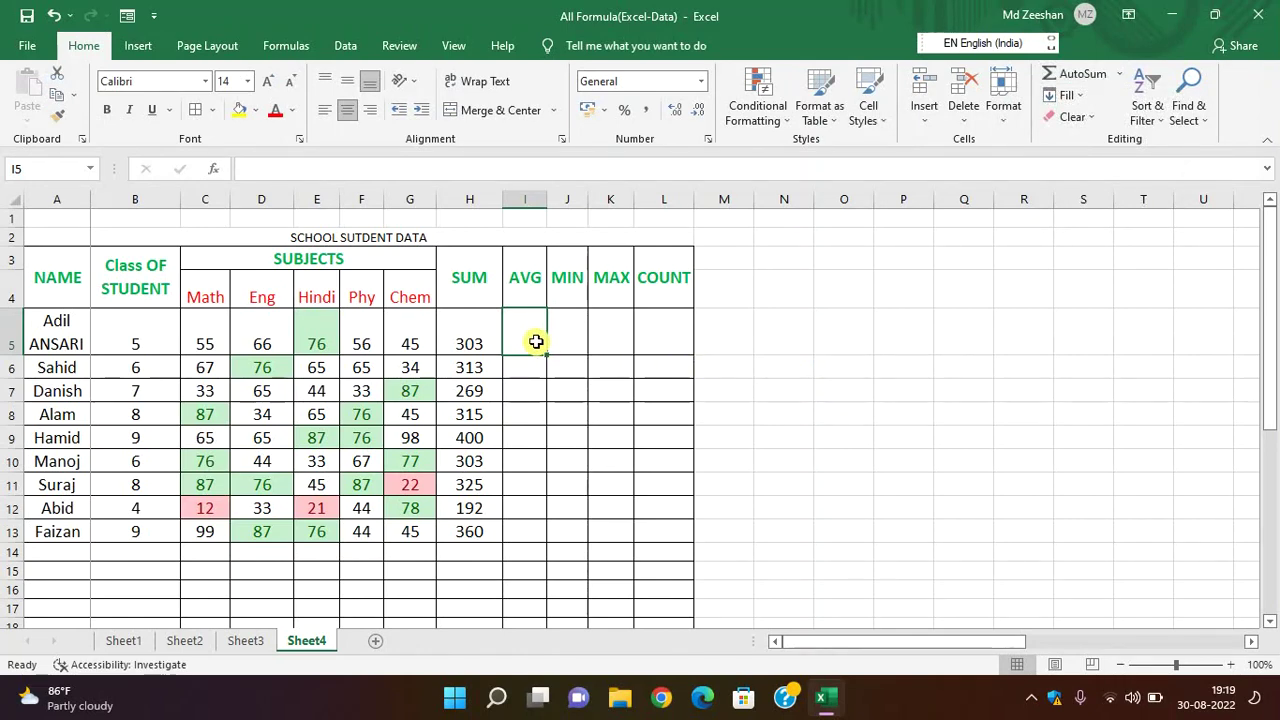
text(=AVE)
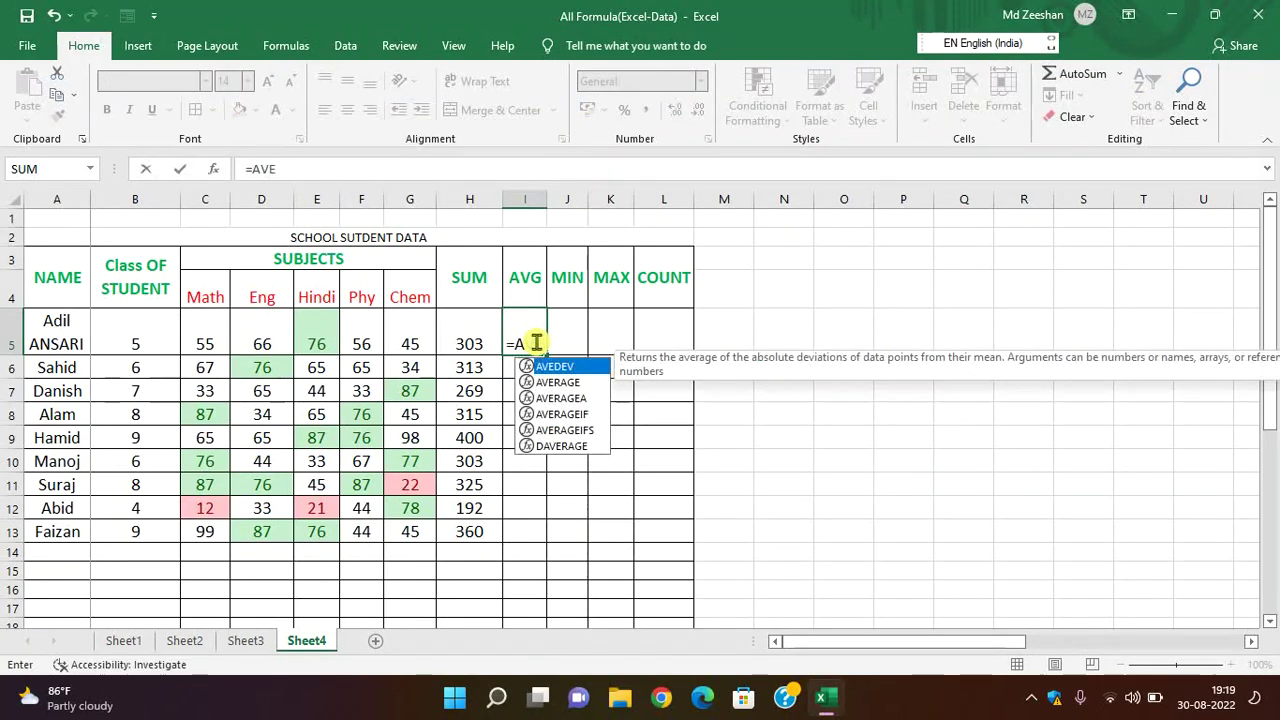
key(Down)
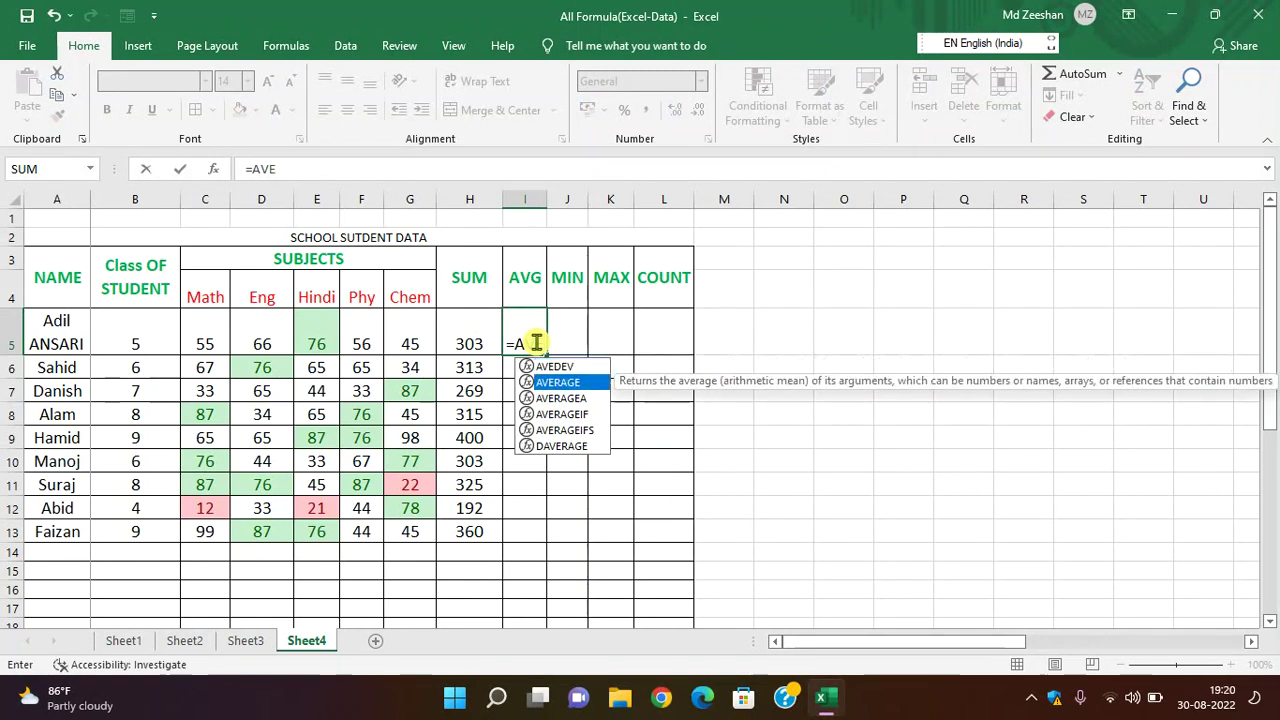
key(Tab)
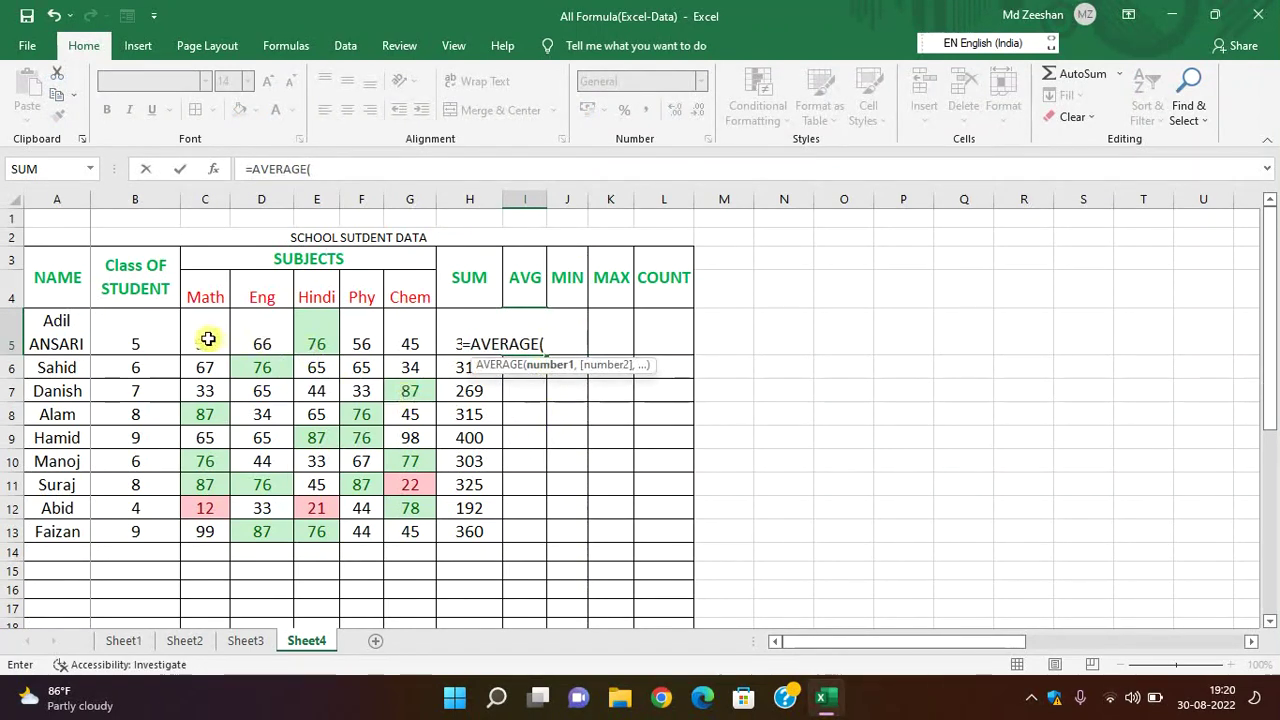
drag(203, 340, 392, 343)
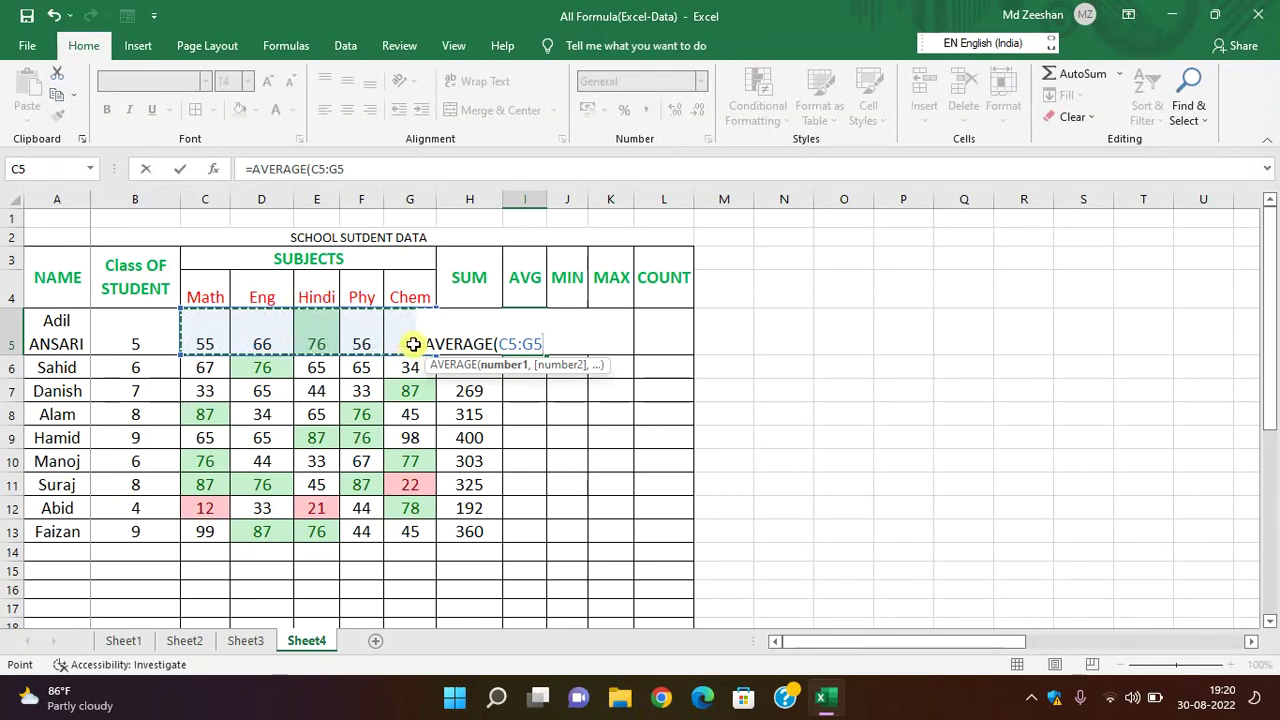
text())
key(Return)
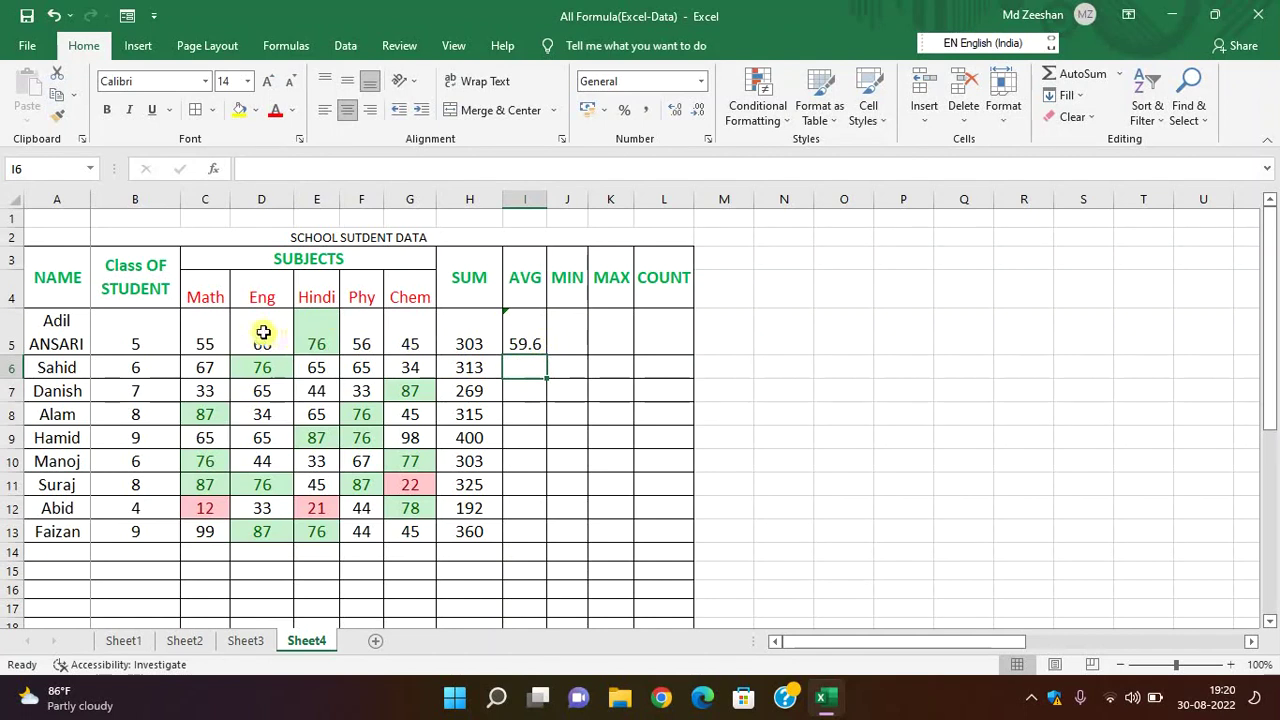
Step: Fill the average formula down from I5 to I13
click(527, 336)
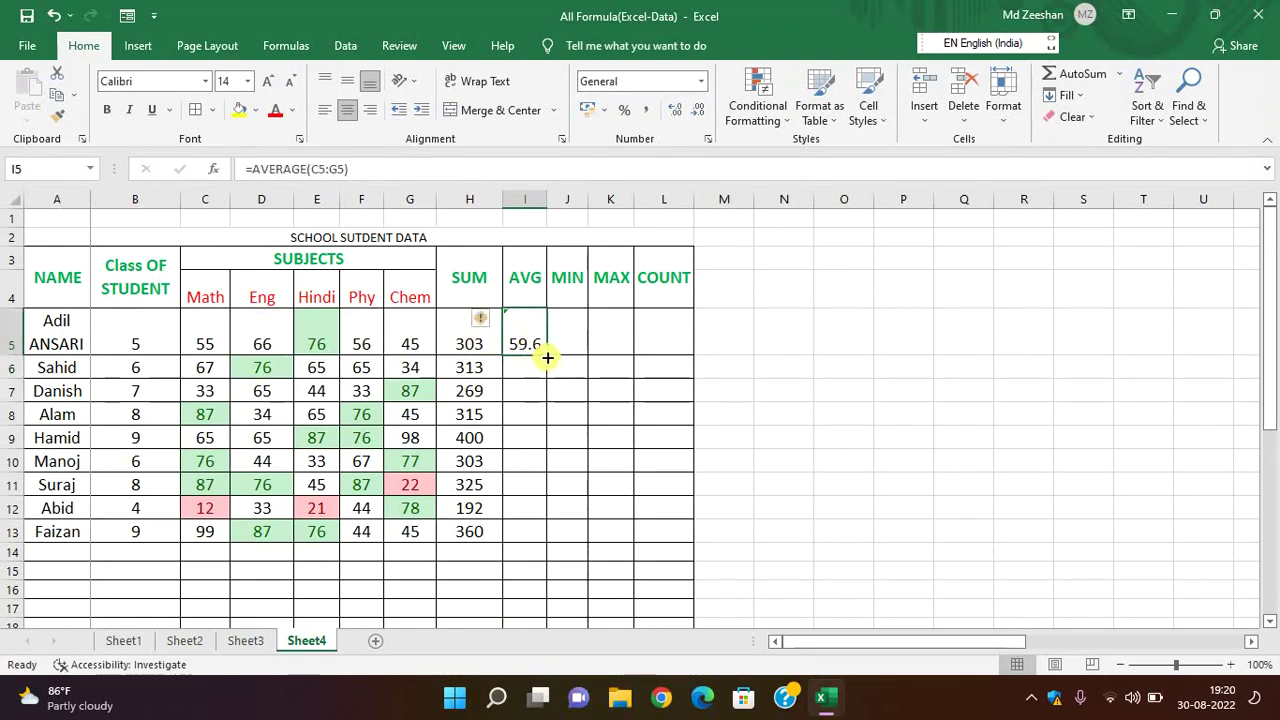
drag(547, 357, 547, 534)
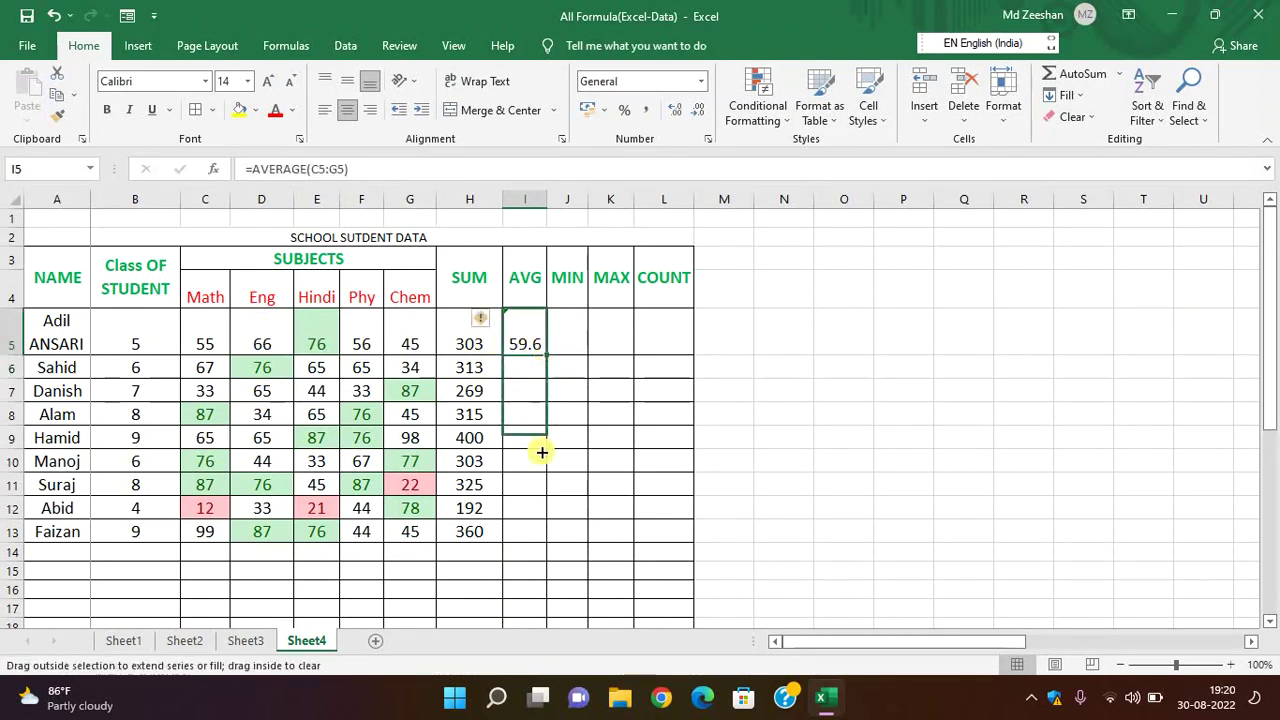
click(568, 331)
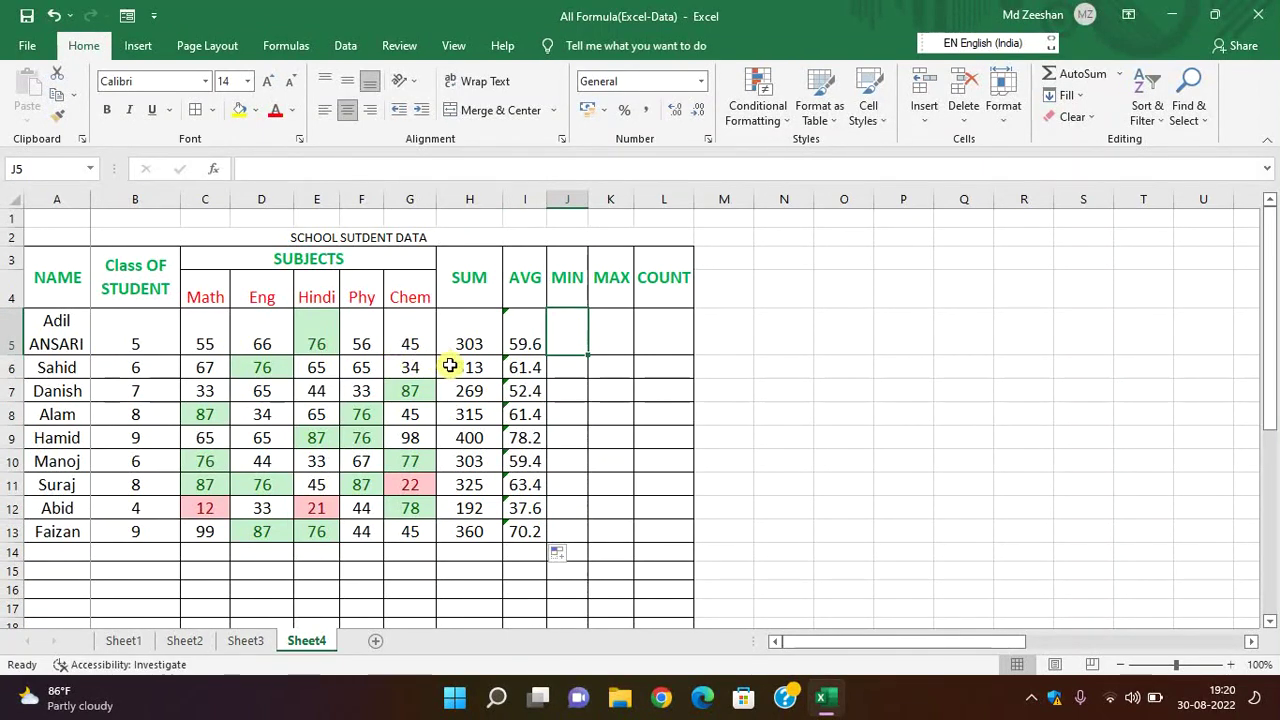
Step: Enter =MIN(C5:G5) in J5, giving the lowest mark 45
click(1119, 73)
key(Escape)
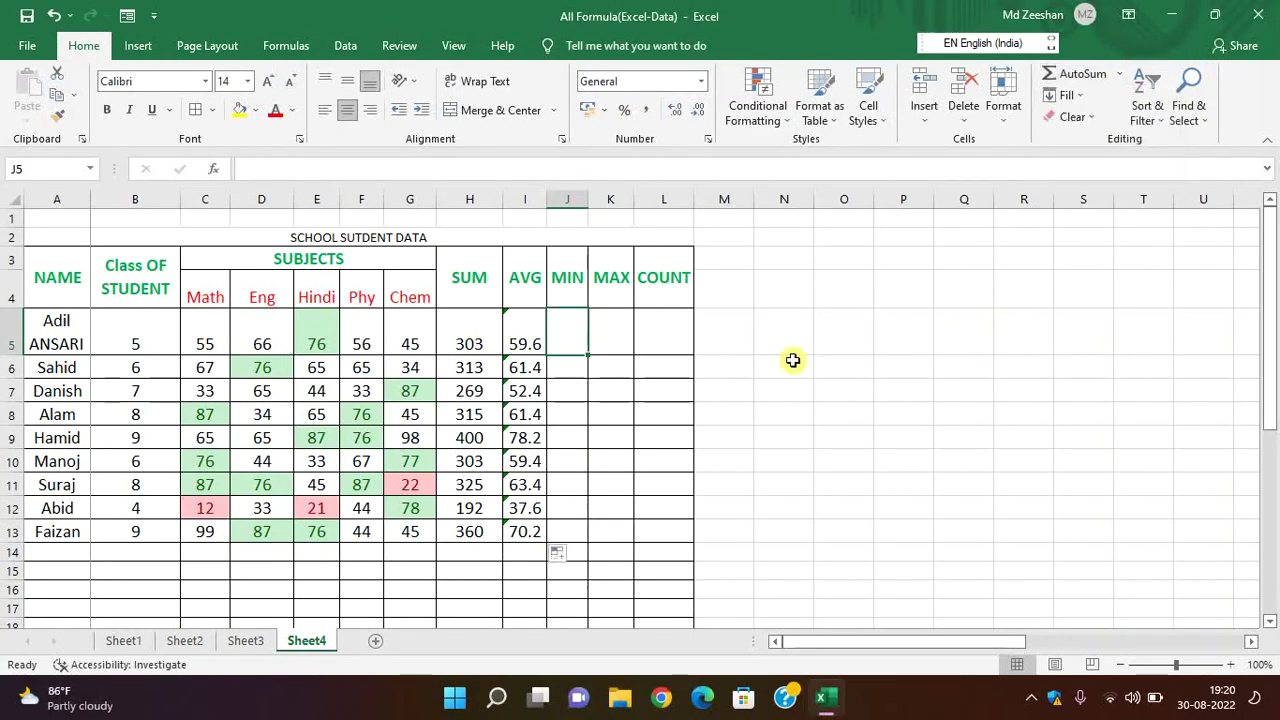
text(=)
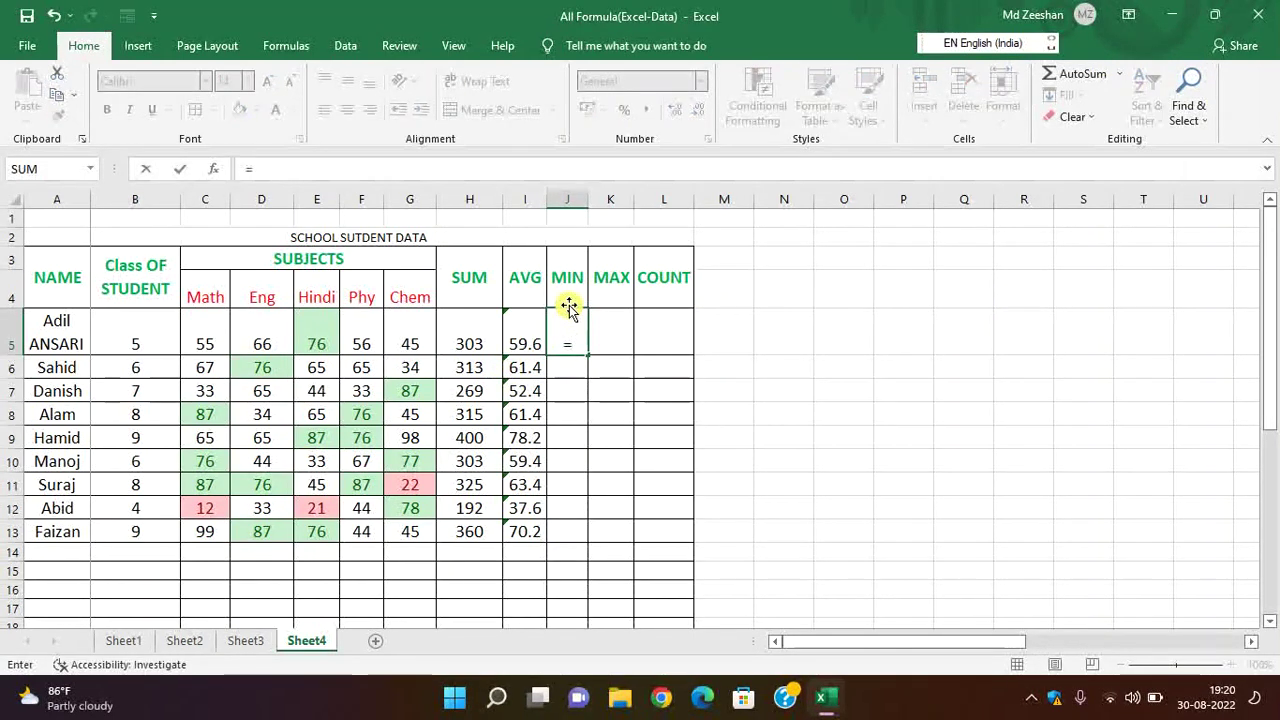
text(MIN)
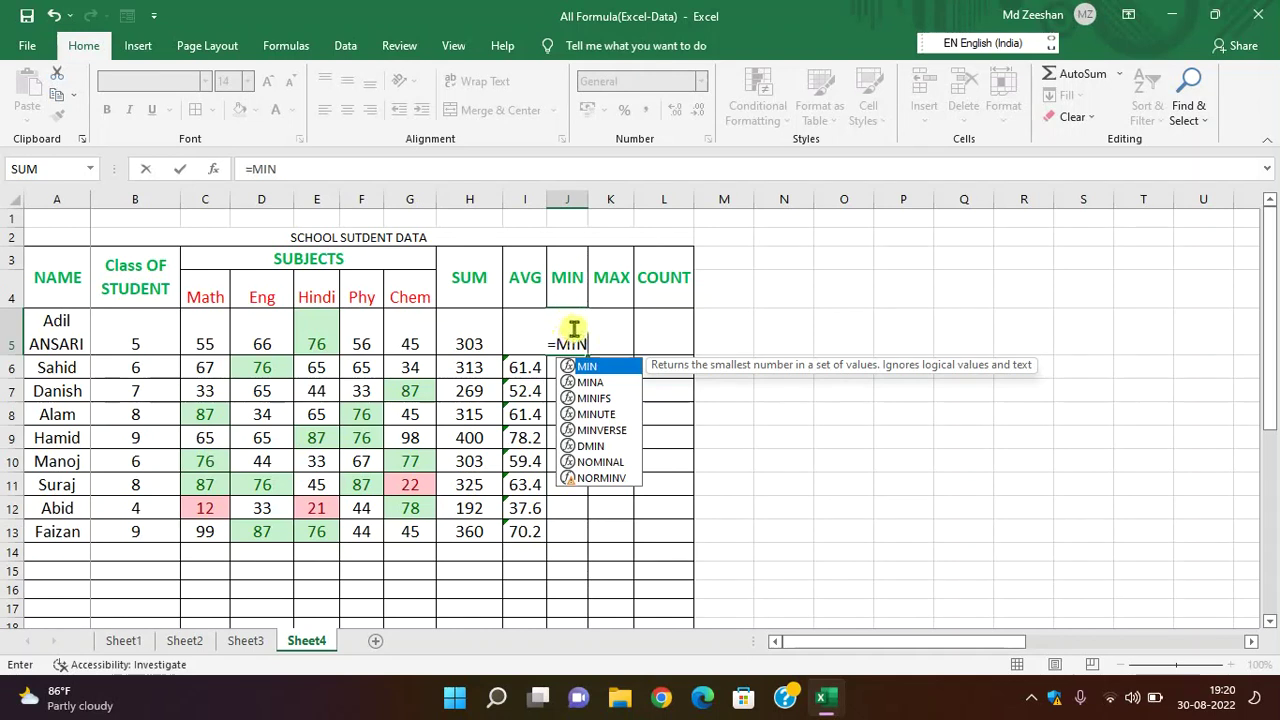
text(()
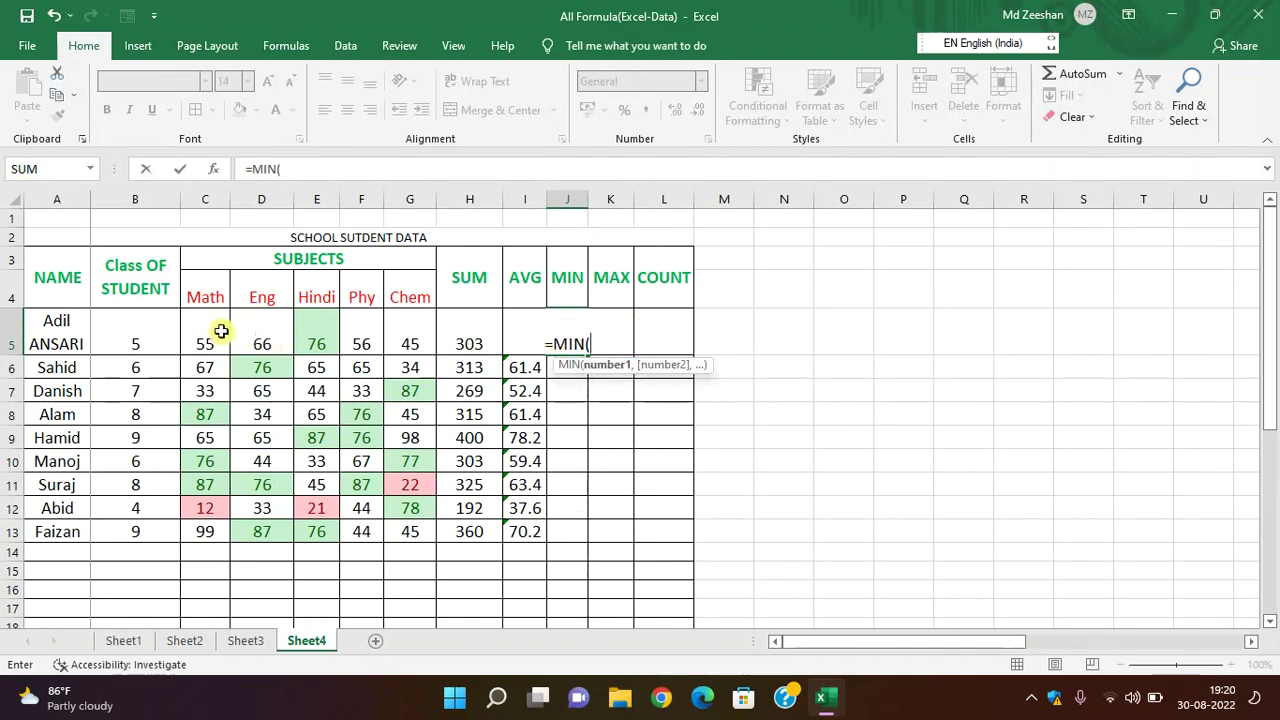
drag(220, 332, 394, 341)
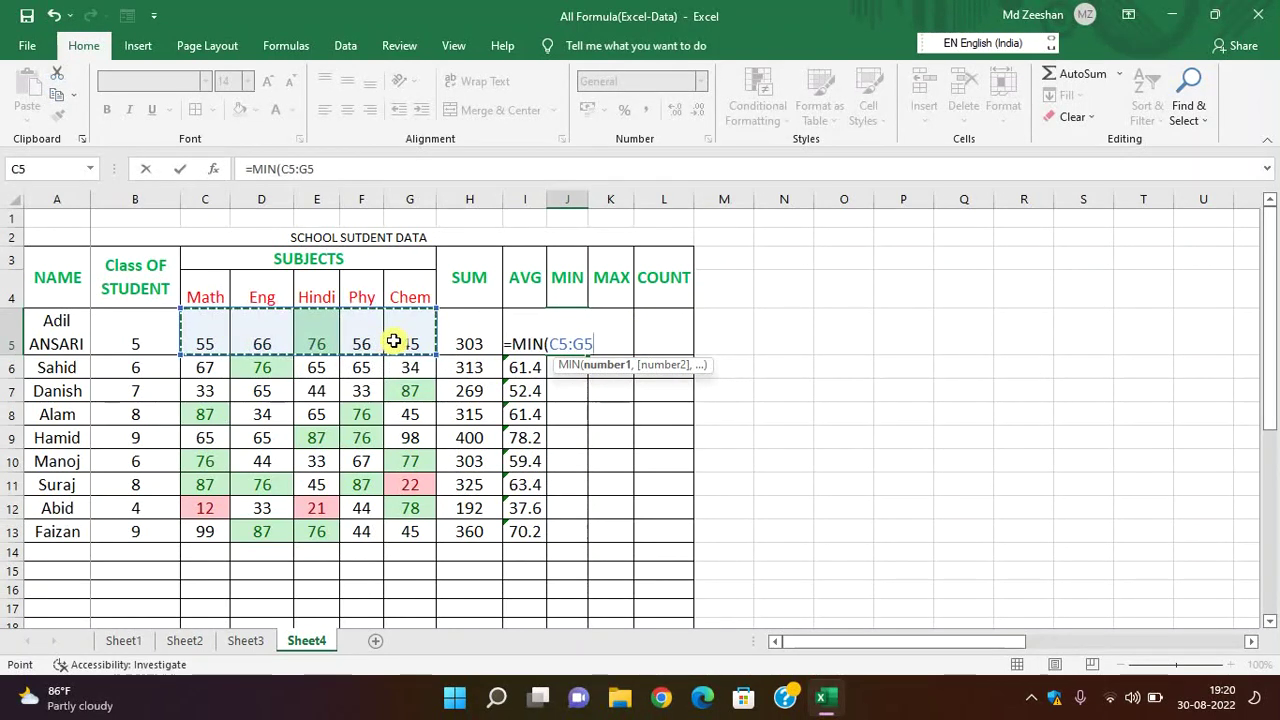
text())
key(Return)
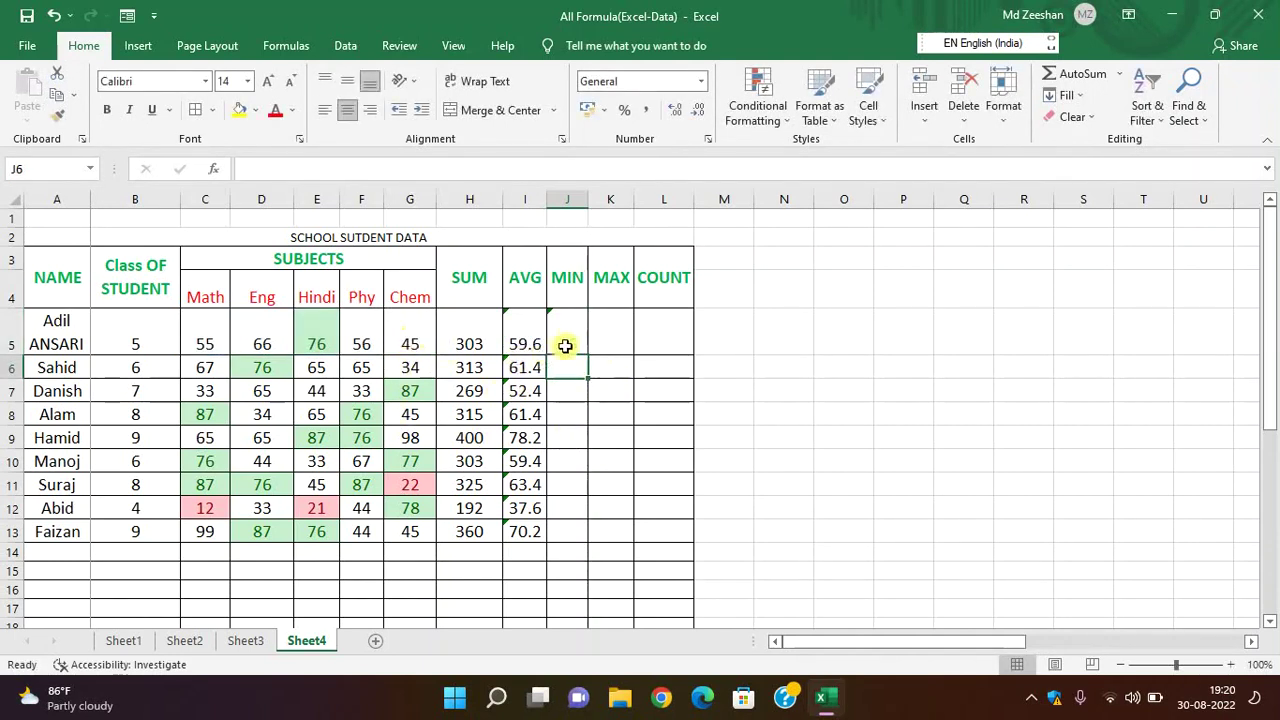
Step: Enter =MAX(C5:G5) in K5, giving the highest mark 76
click(567, 343)
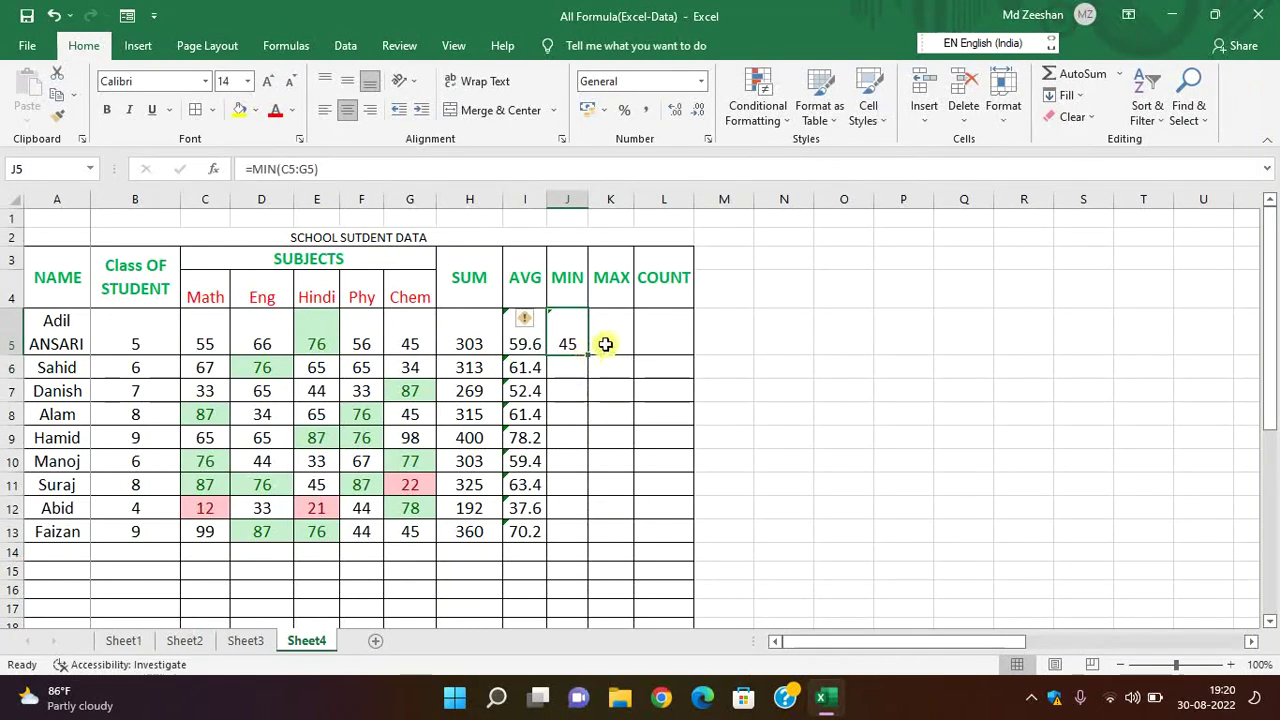
click(611, 335)
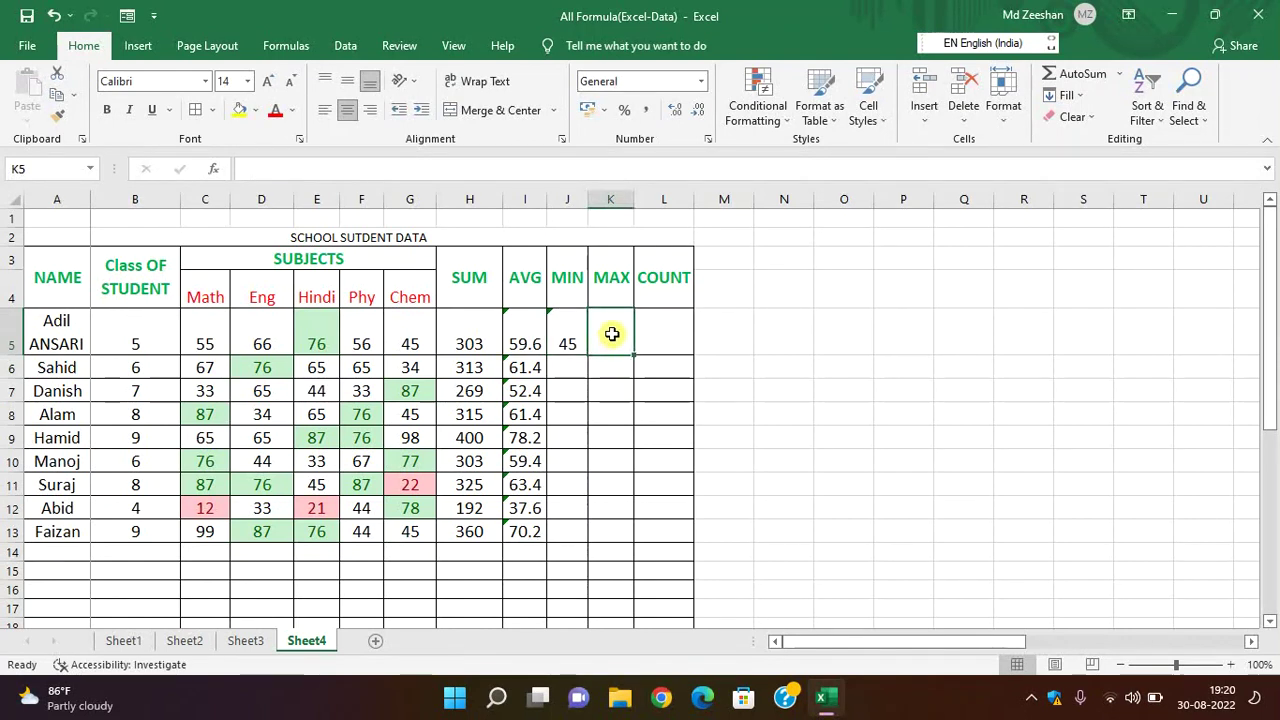
text(=MAX)
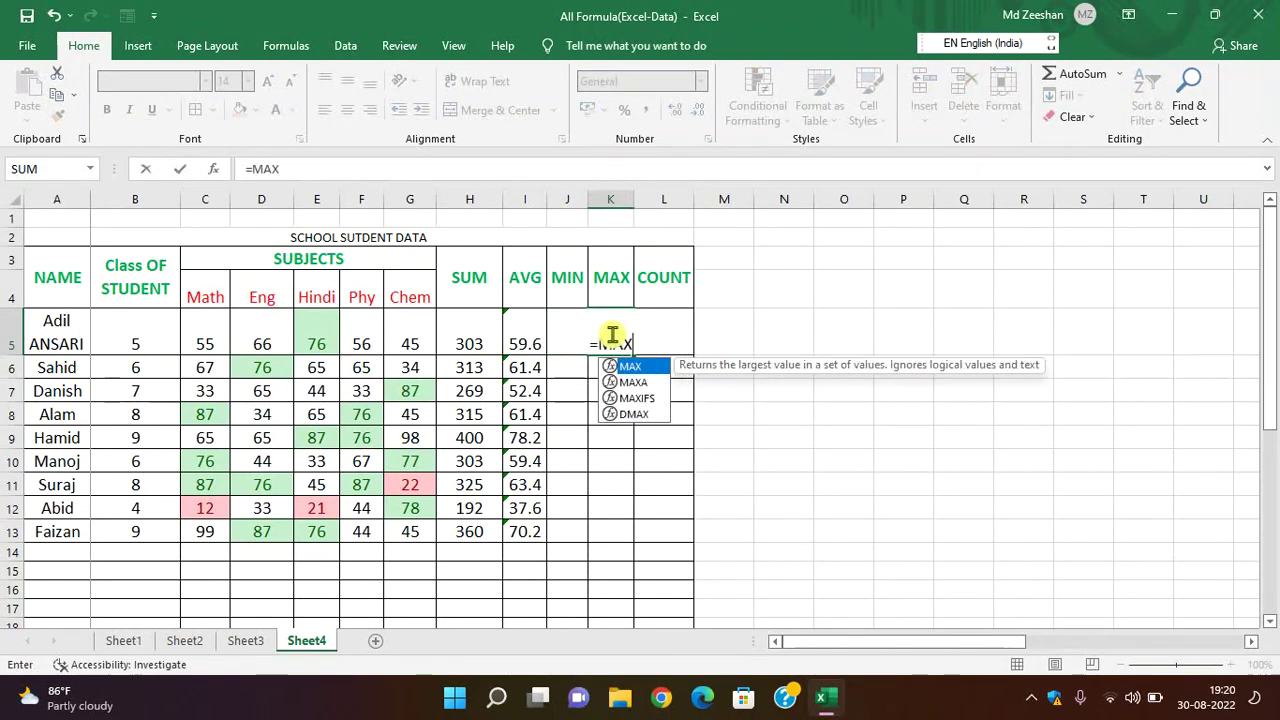
text(()
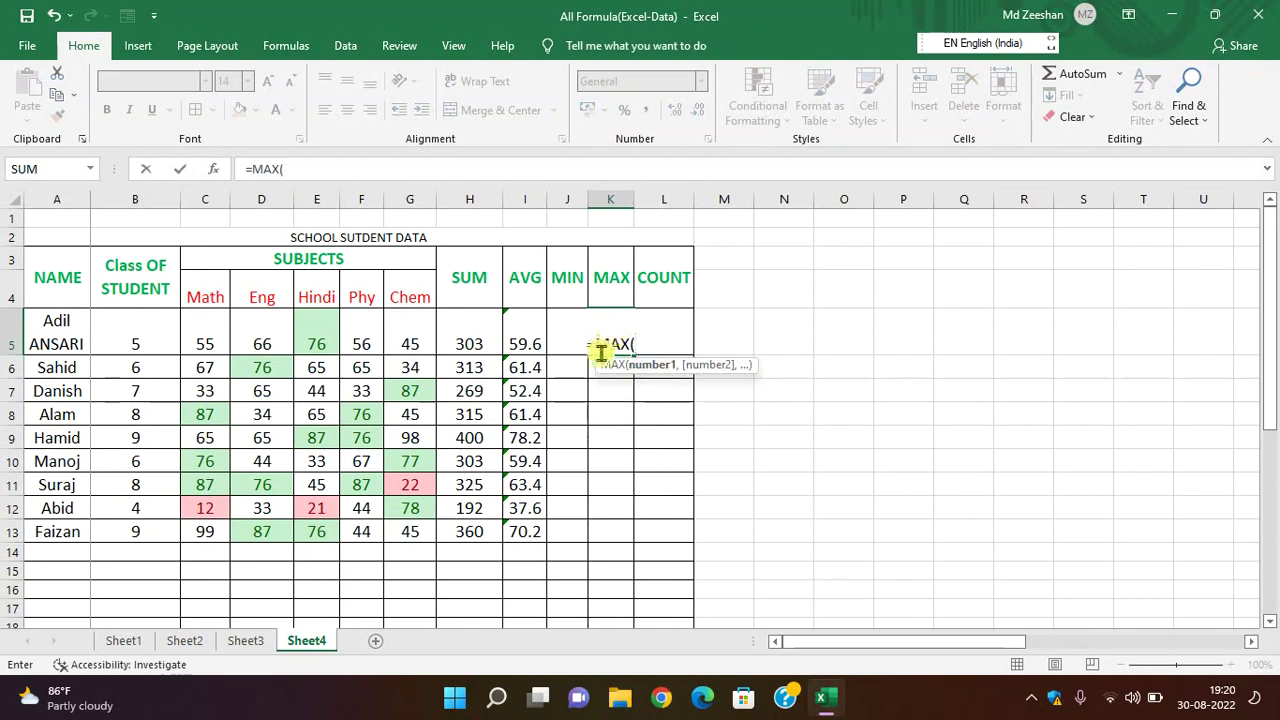
drag(210, 342, 409, 323)
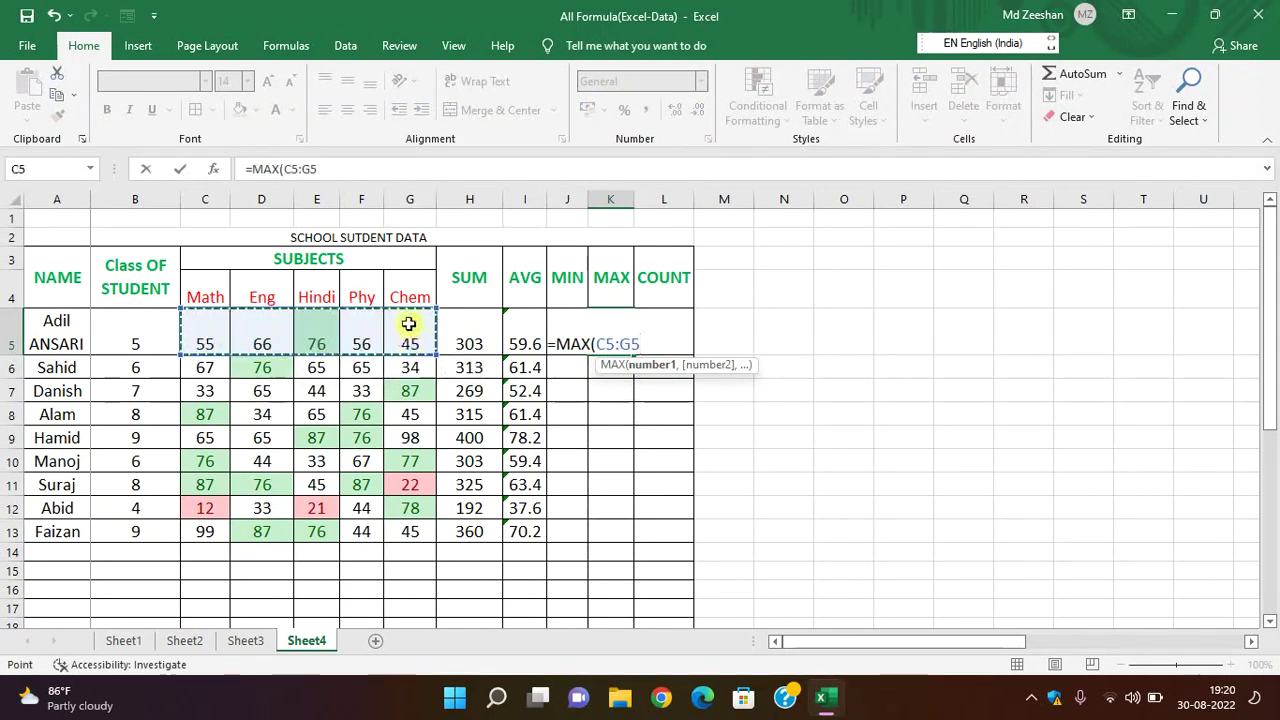
key(Return)
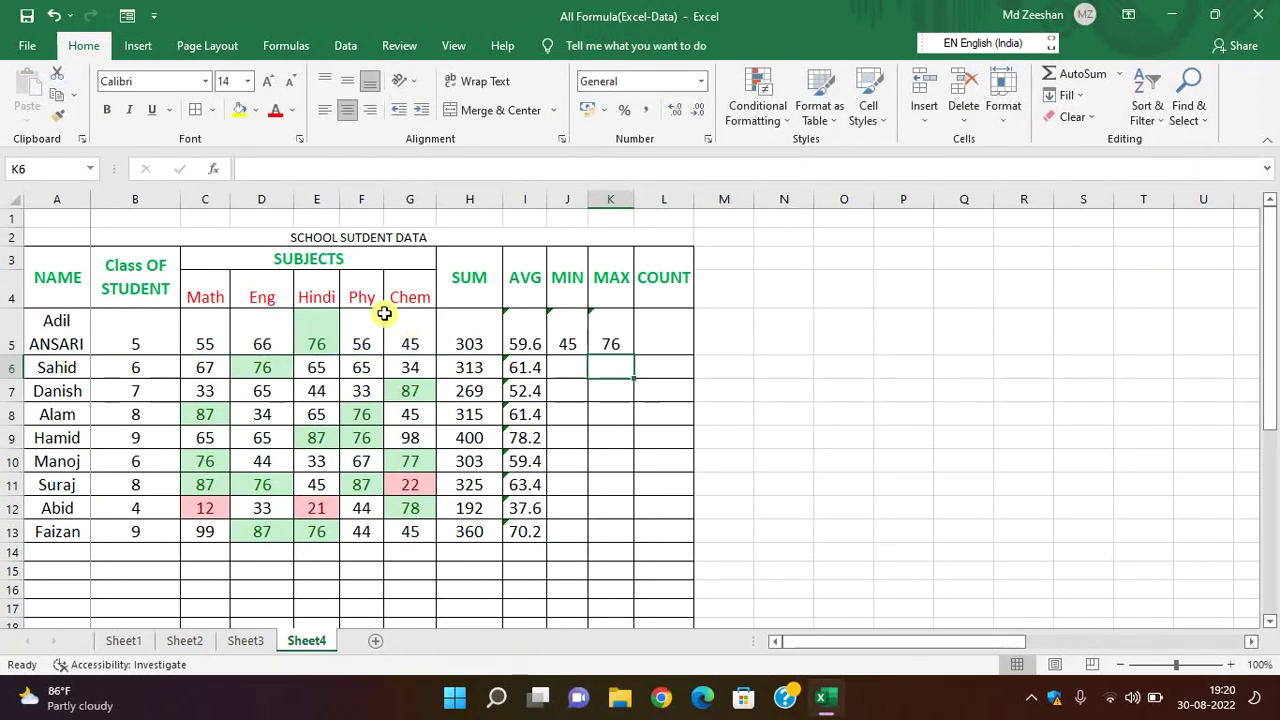
Step: Enter =COUNT(C5:G5) in L5, counting the first student's 5 marks
click(667, 328)
text(=)
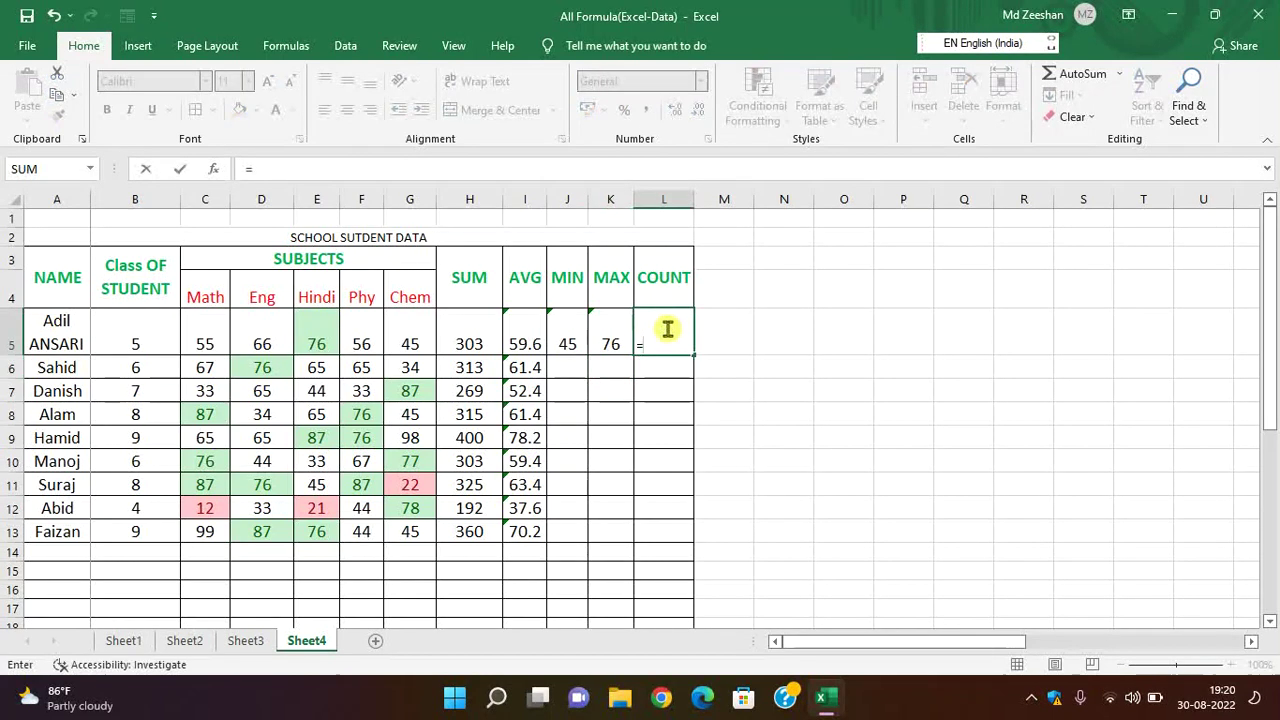
text(CO)
text(U)
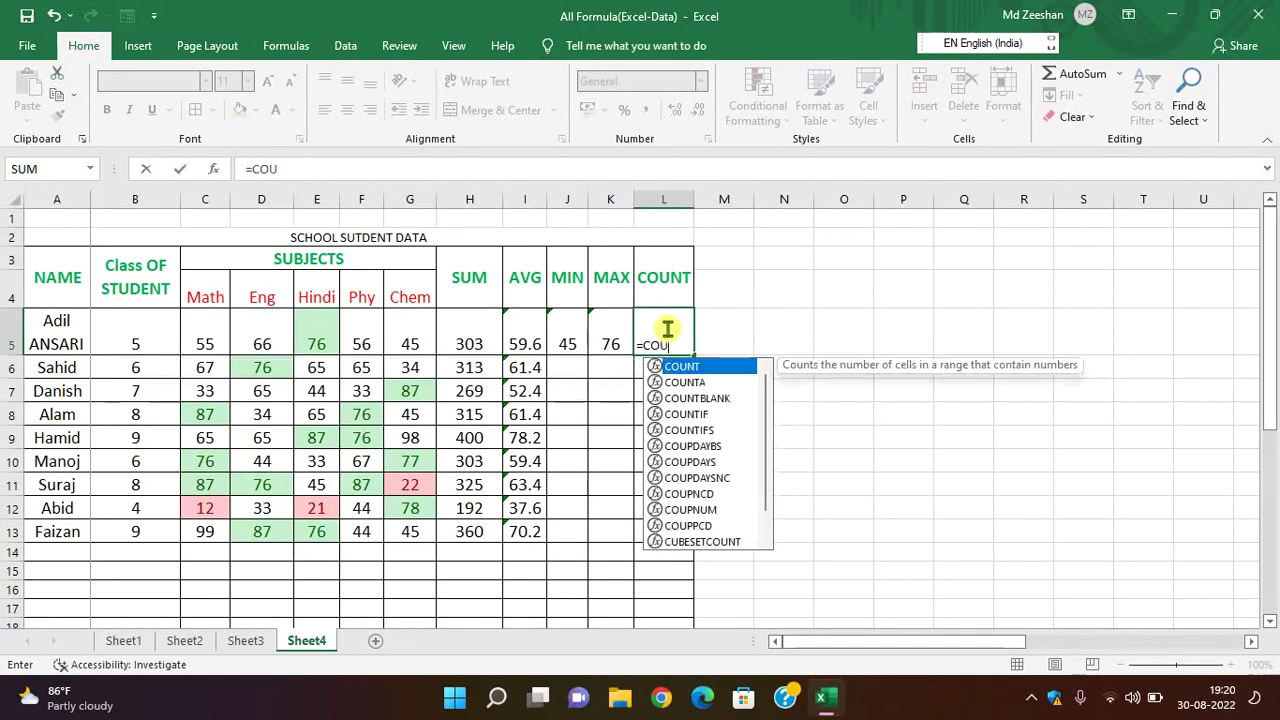
key(Tab)
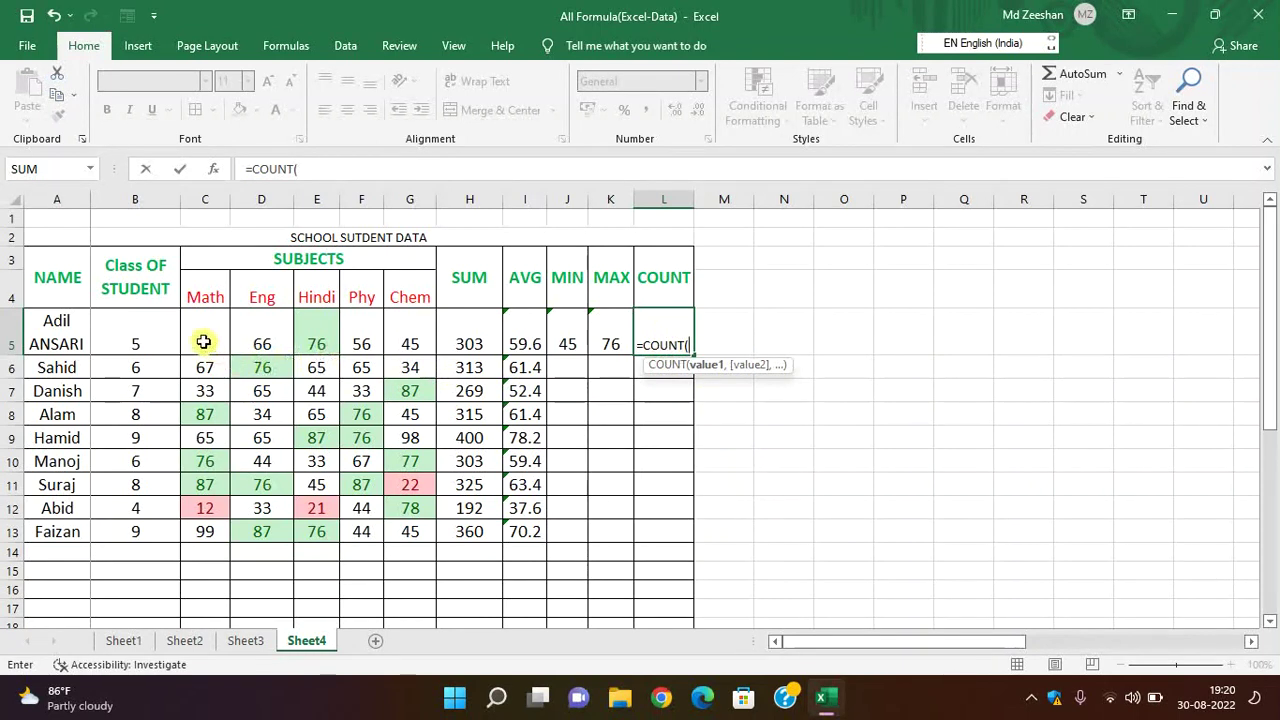
drag(203, 342, 394, 344)
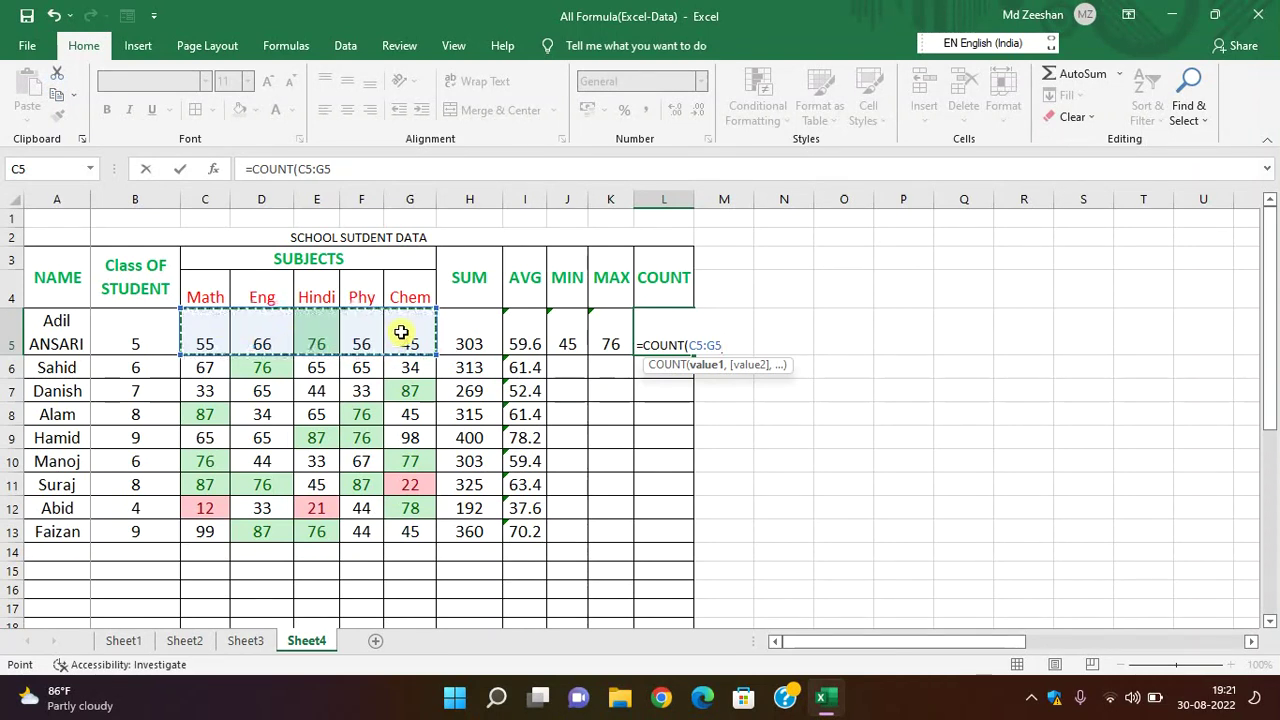
text())
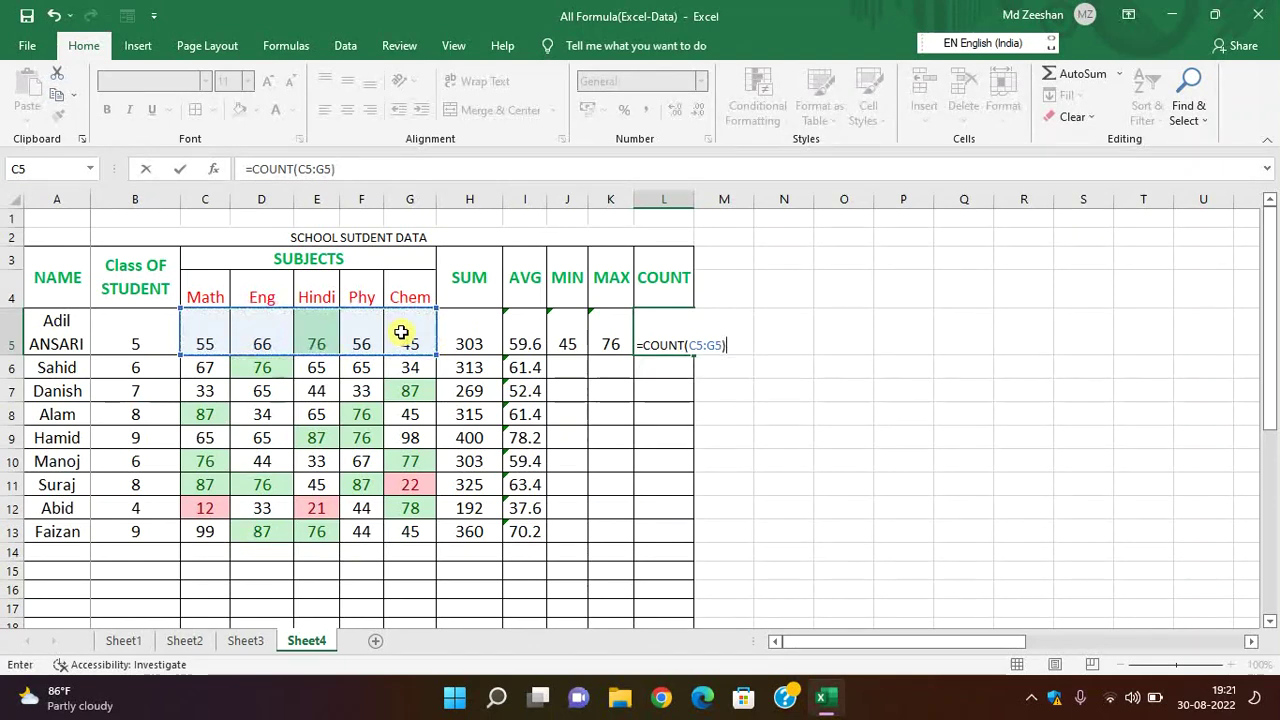
key(Return)
Step: Change L5's formula to =COUNT(B5:G13), which shows 54
click(224, 341)
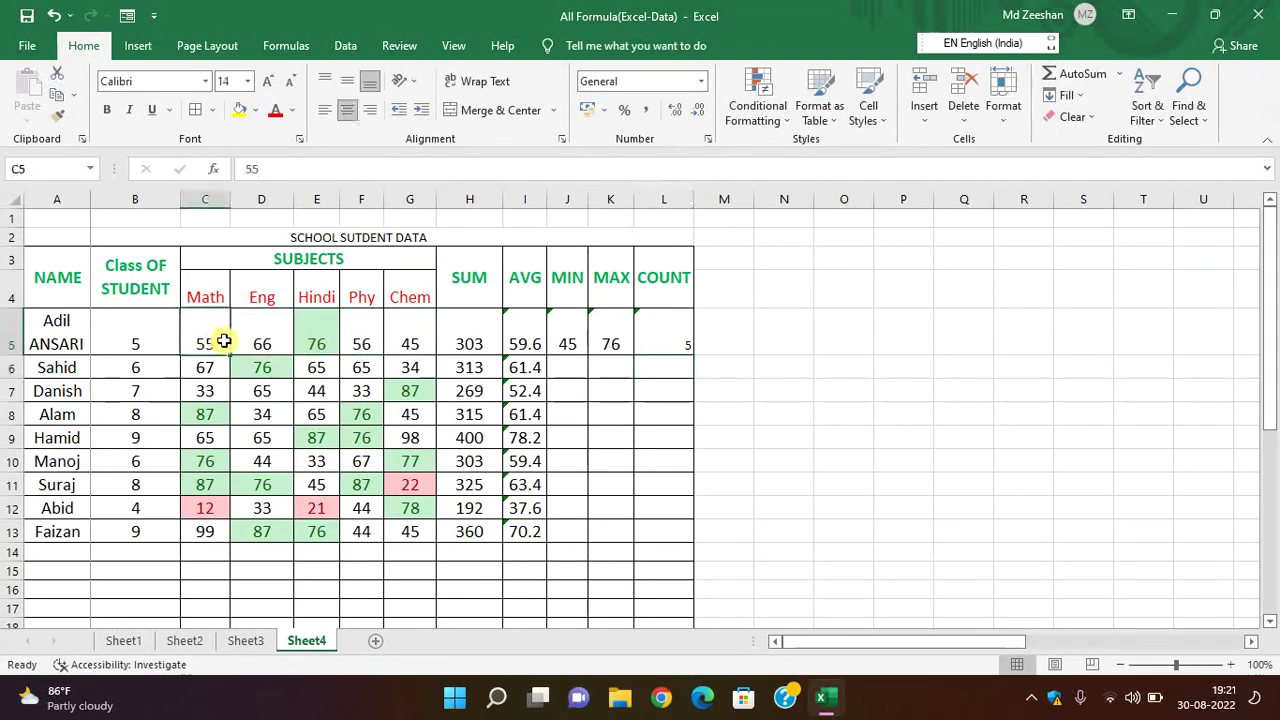
click(258, 340)
click(313, 338)
click(360, 335)
click(403, 320)
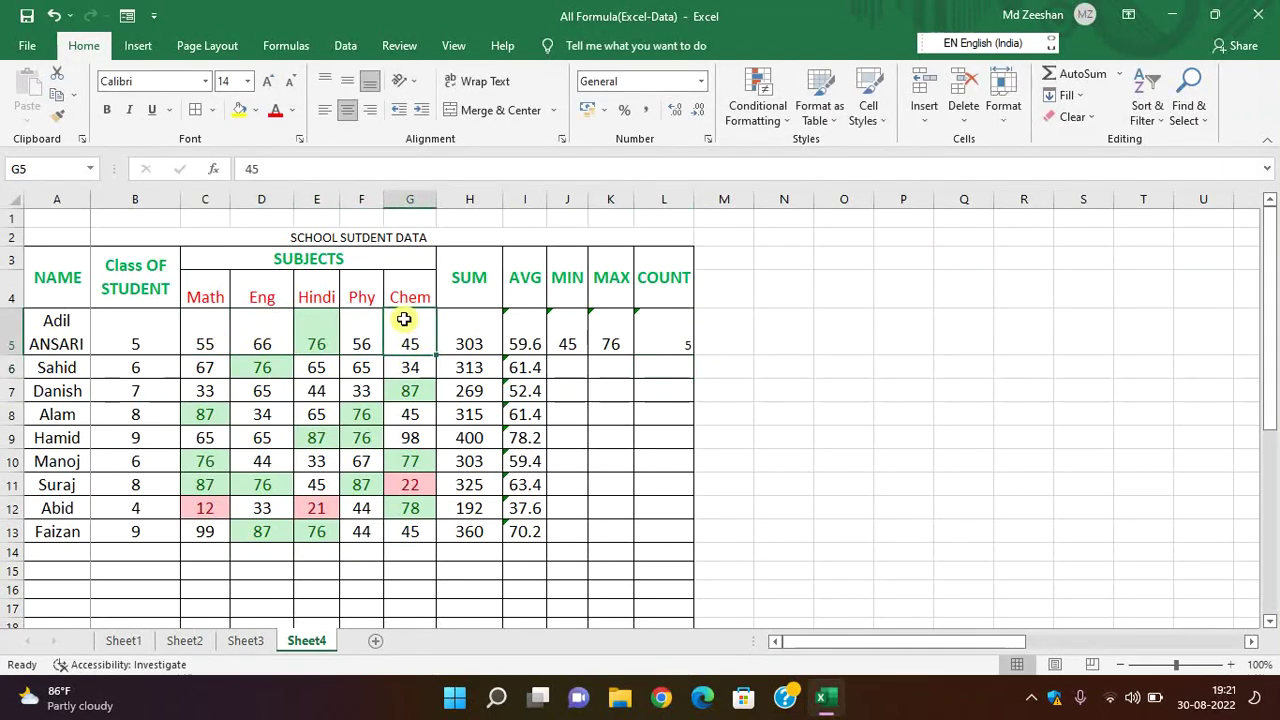
click(667, 342)
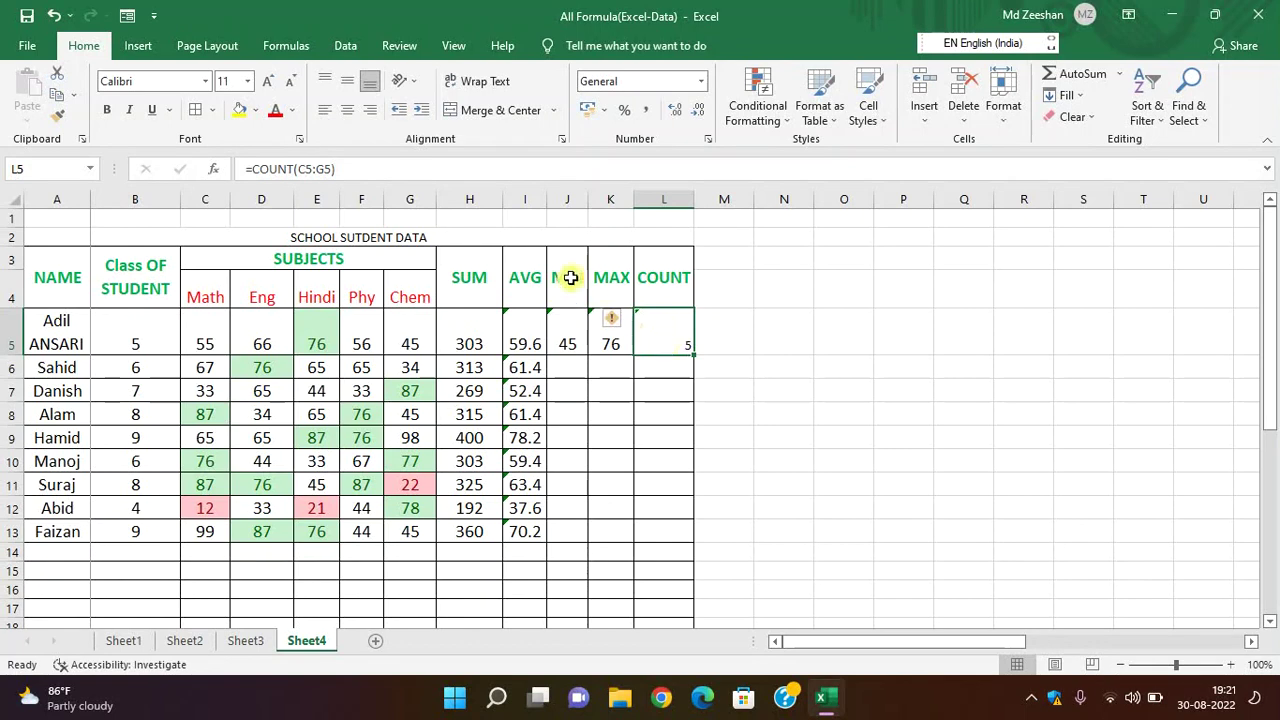
click(334, 168)
key(BackSpace)
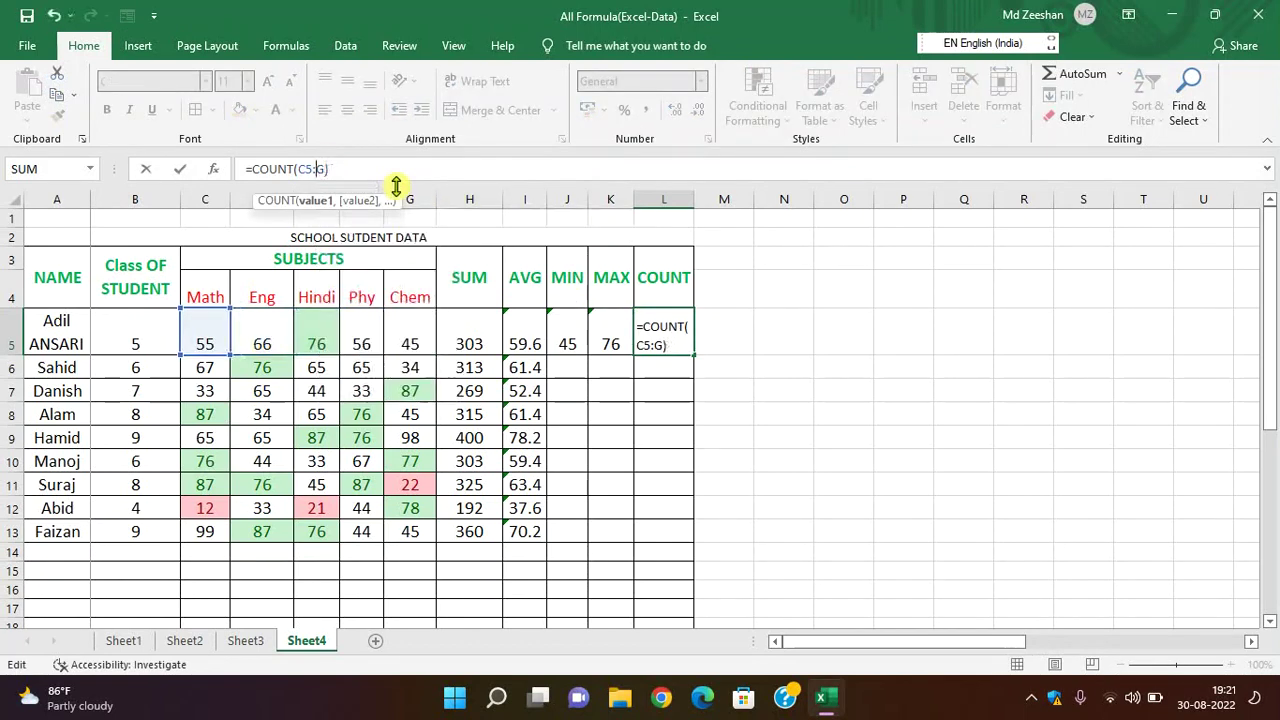
key(BackSpace)
key(BackSpace)
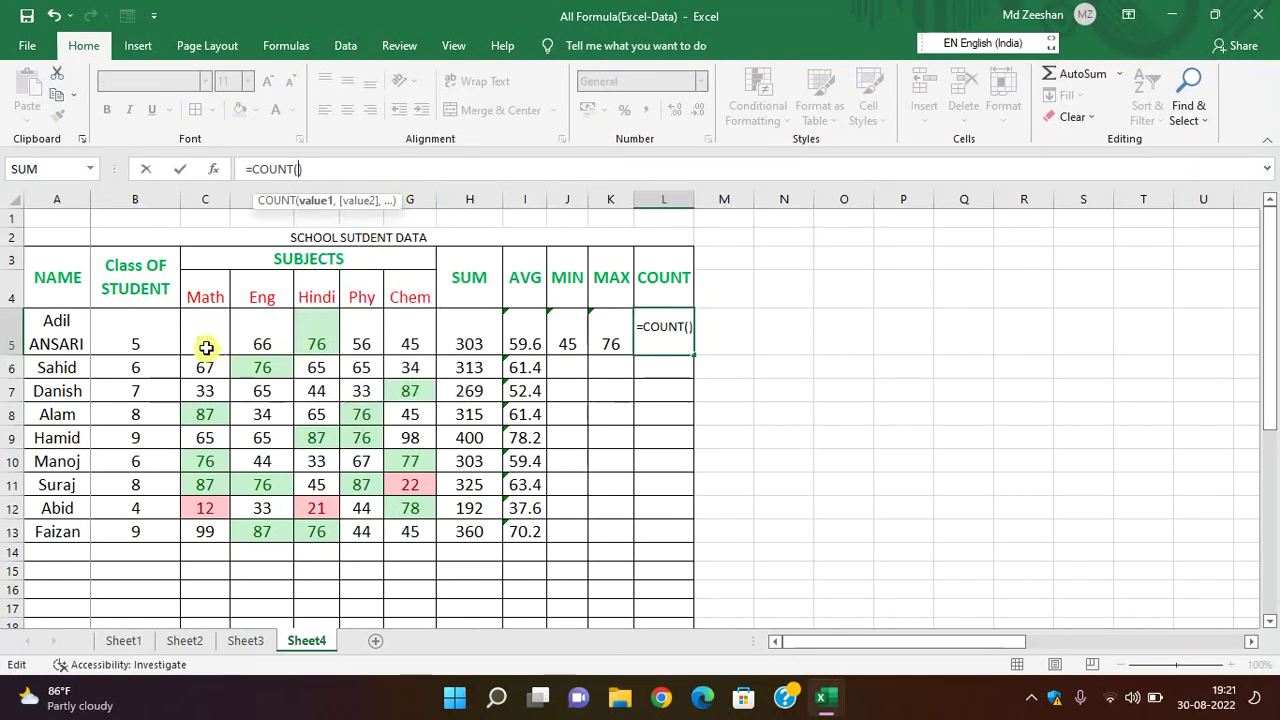
mouse_move(147, 334)
mouse_down()
mouse_move(424, 390)
mouse_move(406, 517)
mouse_up()
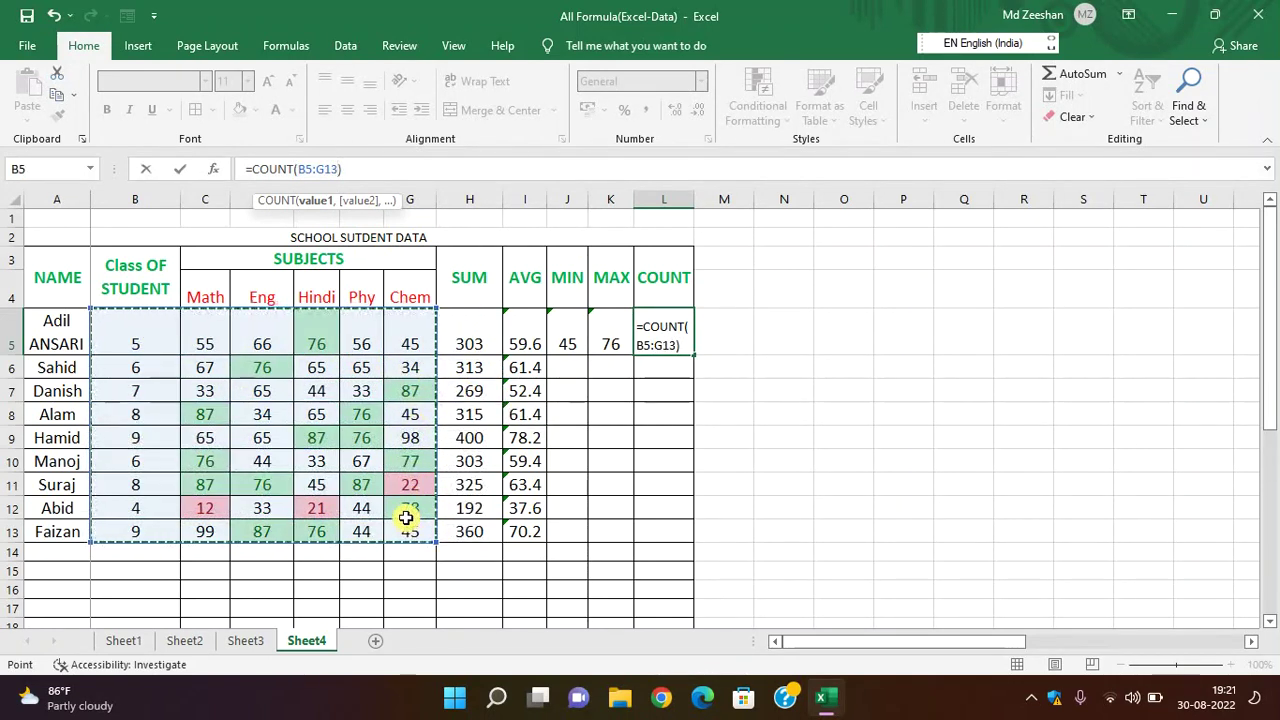
key(Return)
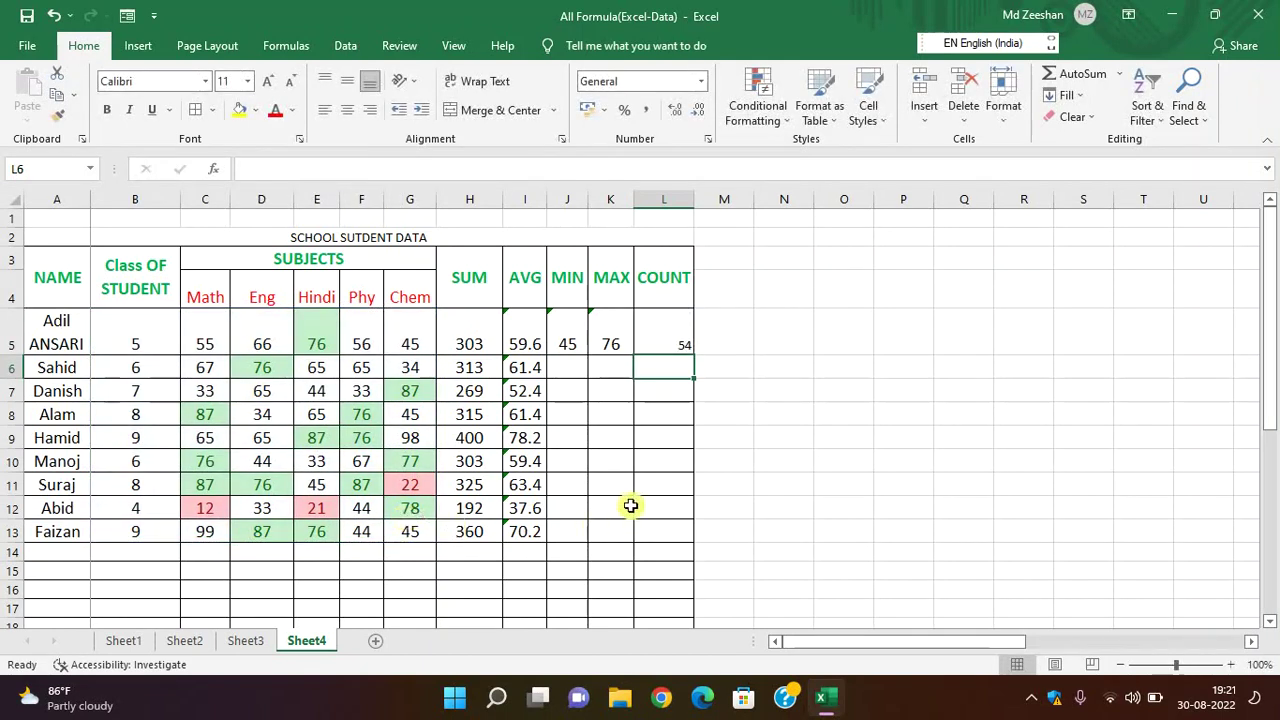
Step: Copy MIN and MAX down to row 13, check some marks, then undo the copy
click(674, 340)
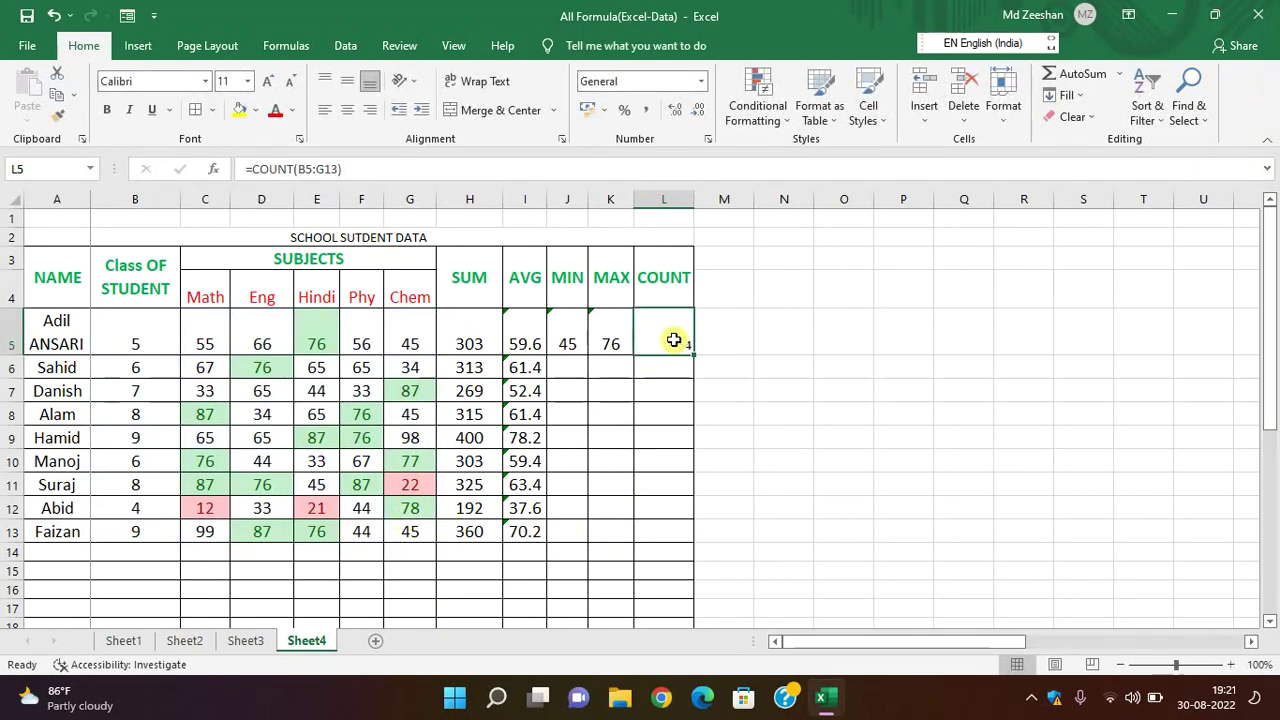
mouse_move(567, 340)
mouse_down()
mouse_move(605, 340)
mouse_move(631, 396)
mouse_move(623, 526)
mouse_up()
click(800, 349)
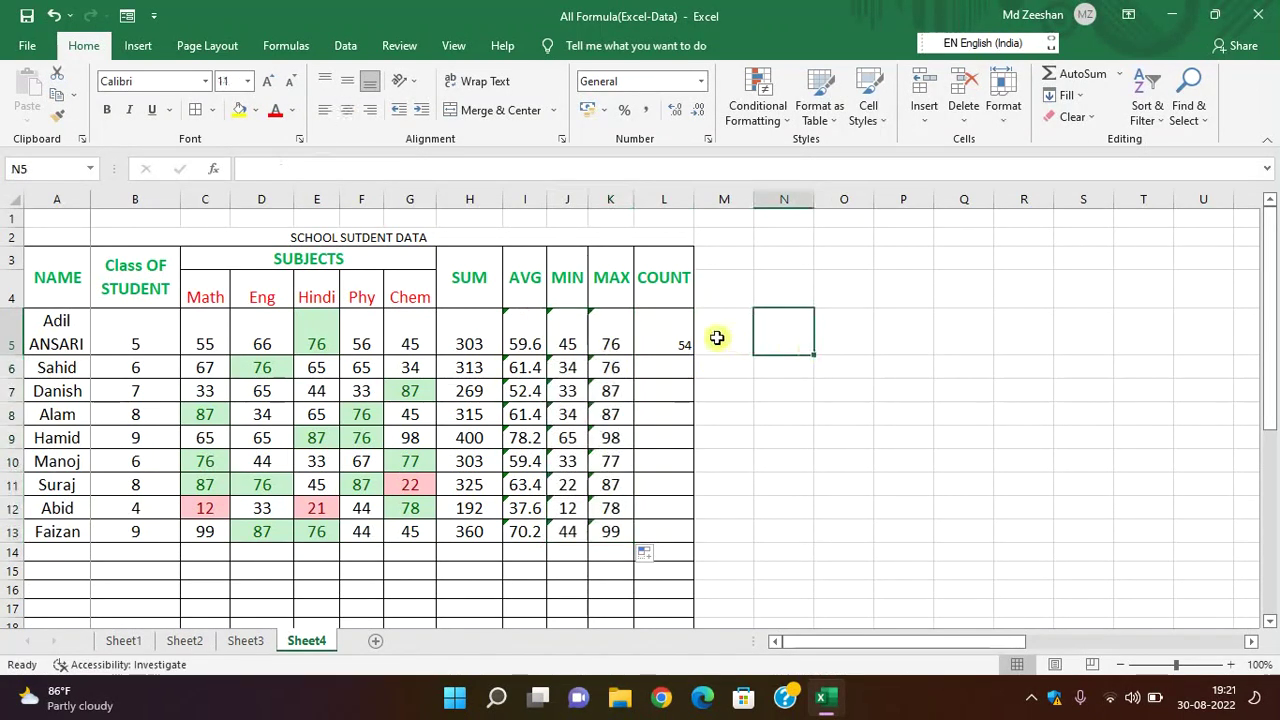
click(678, 342)
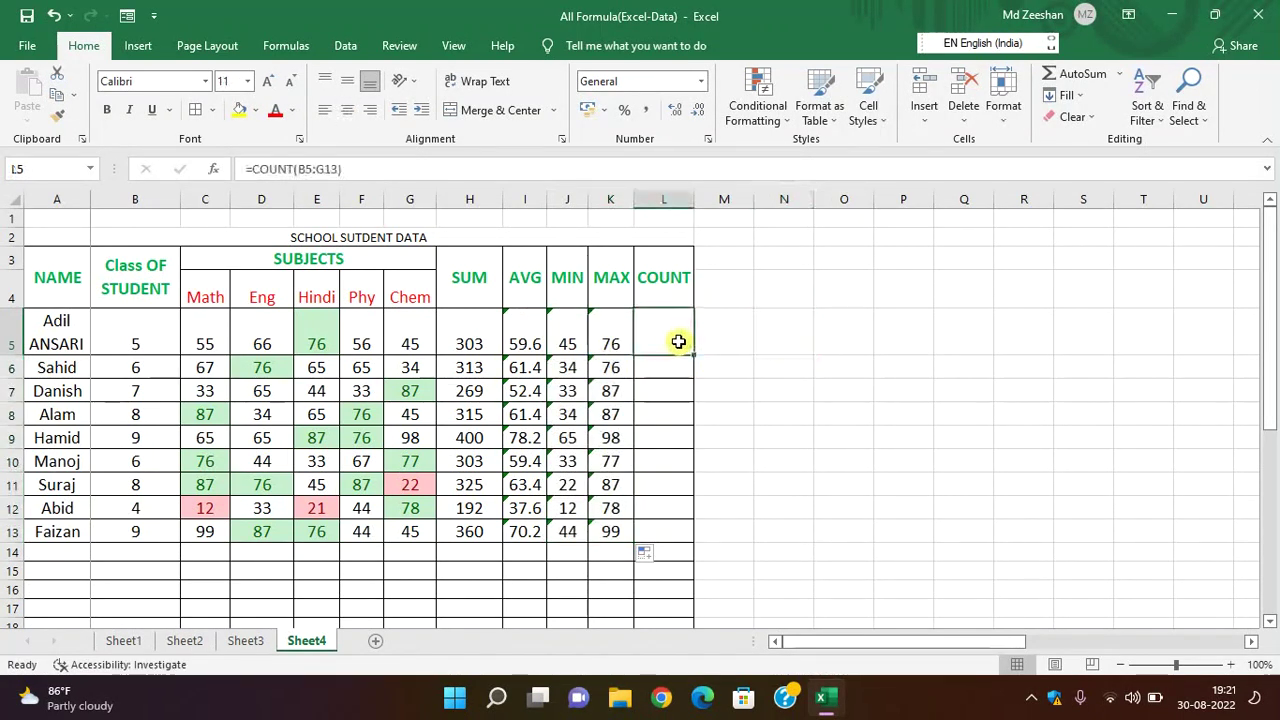
click(737, 371)
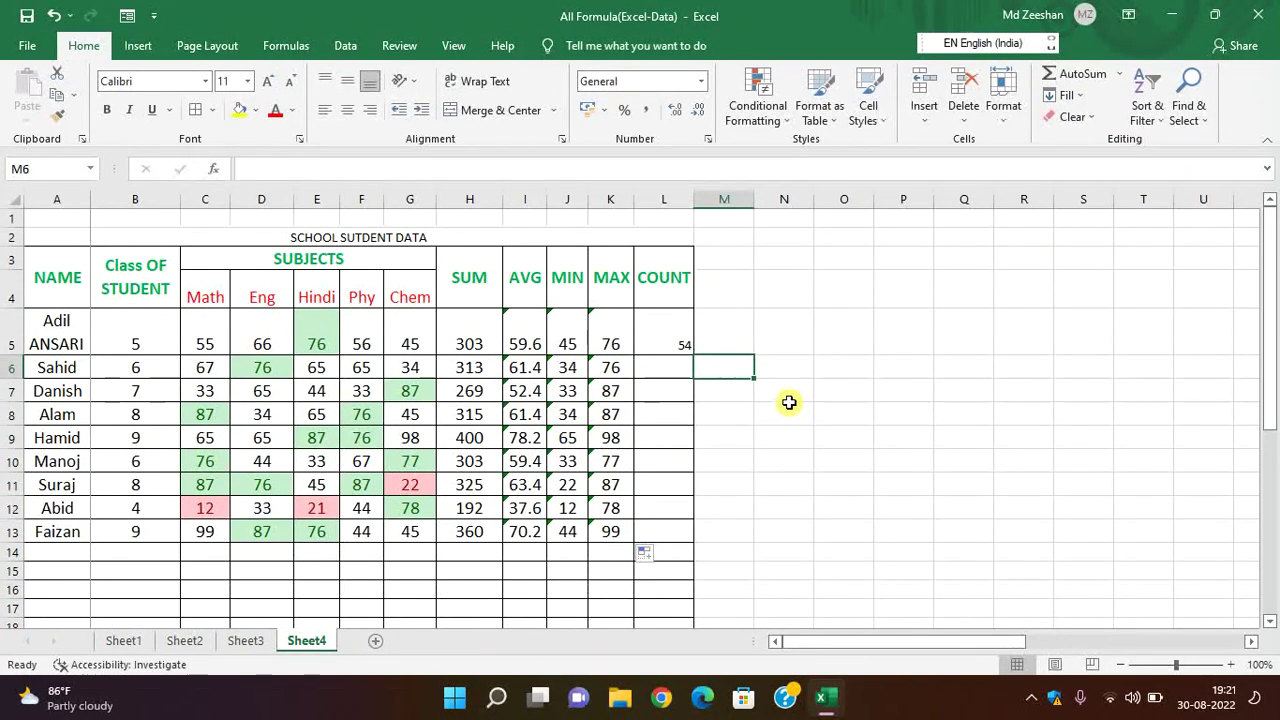
click(815, 428)
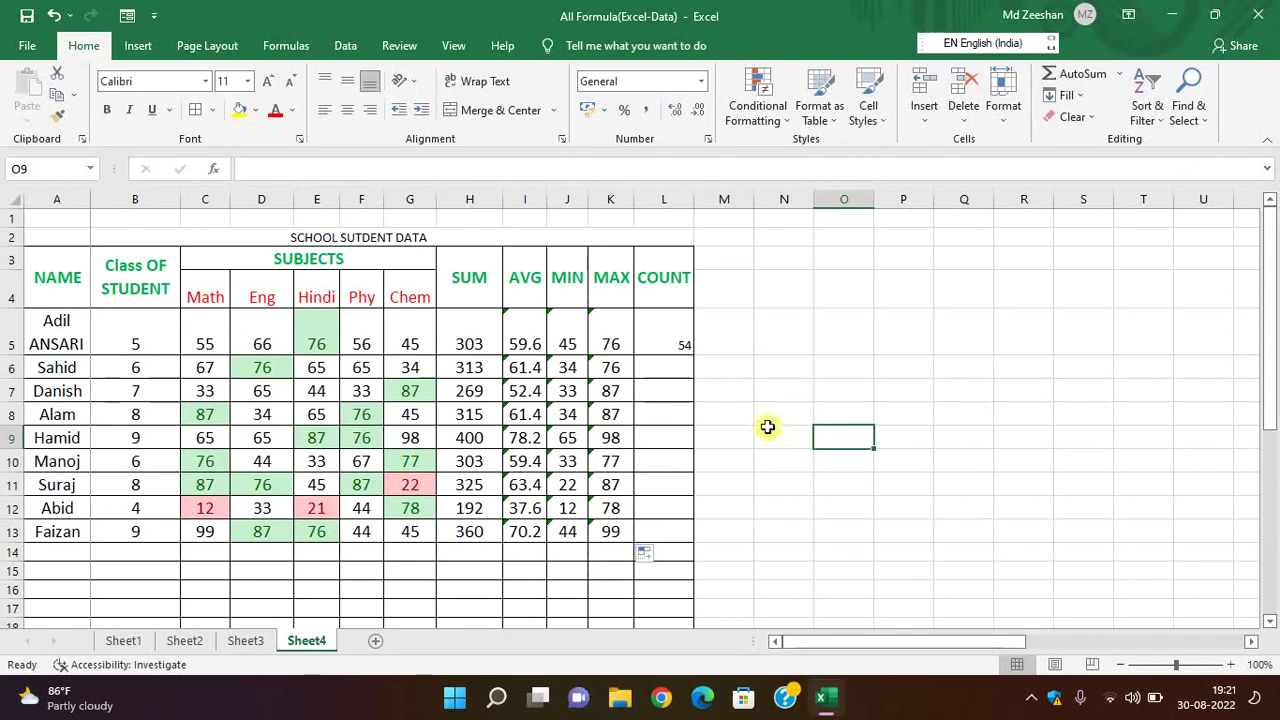
click(205, 368)
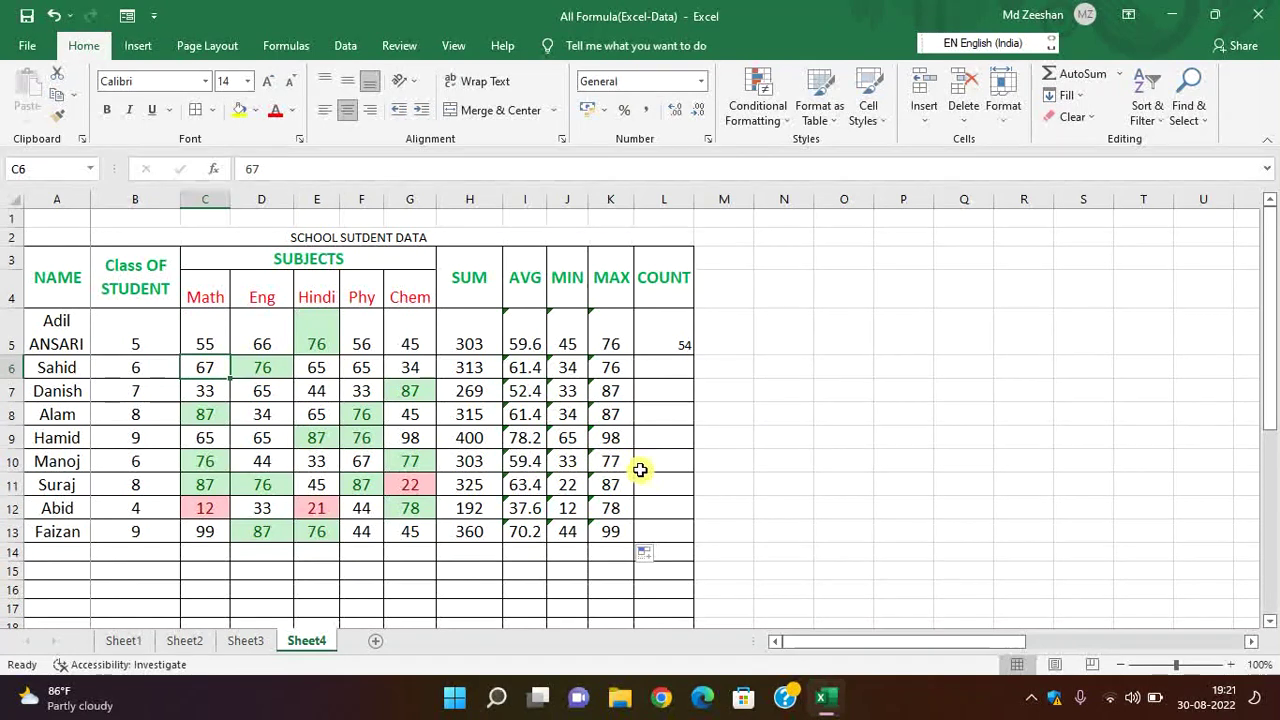
click(782, 456)
click(249, 421)
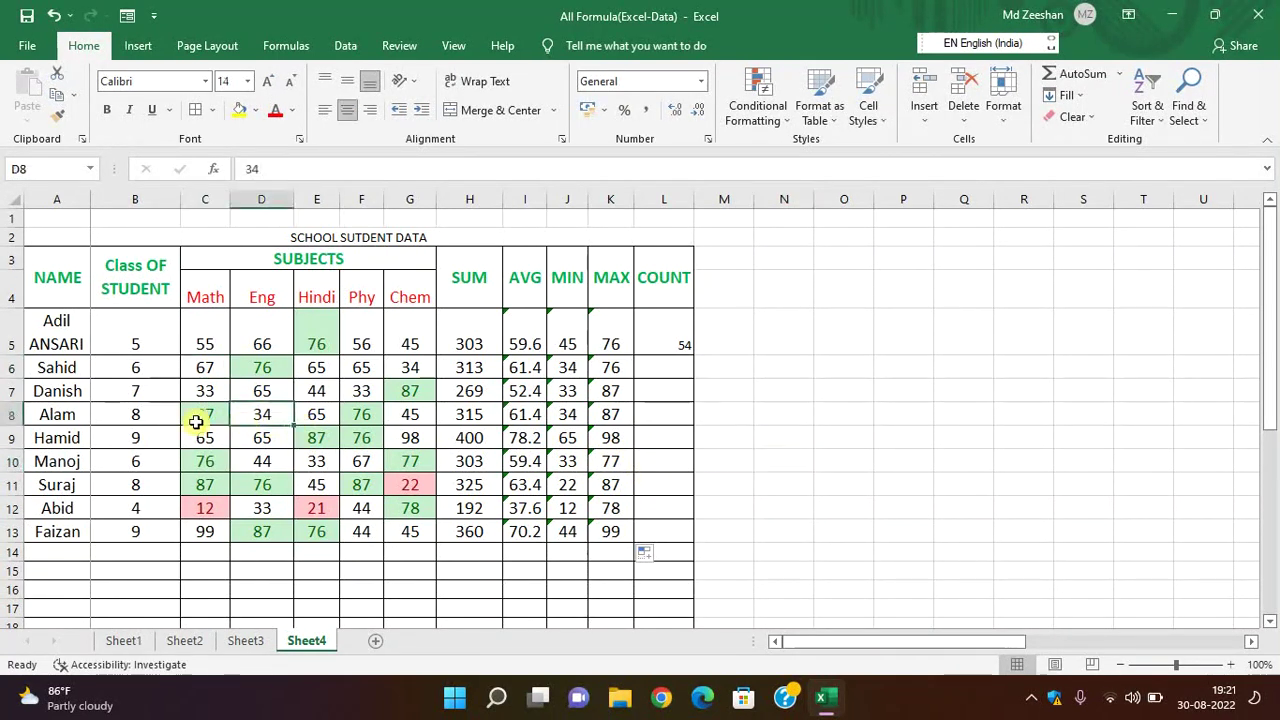
click(8, 367)
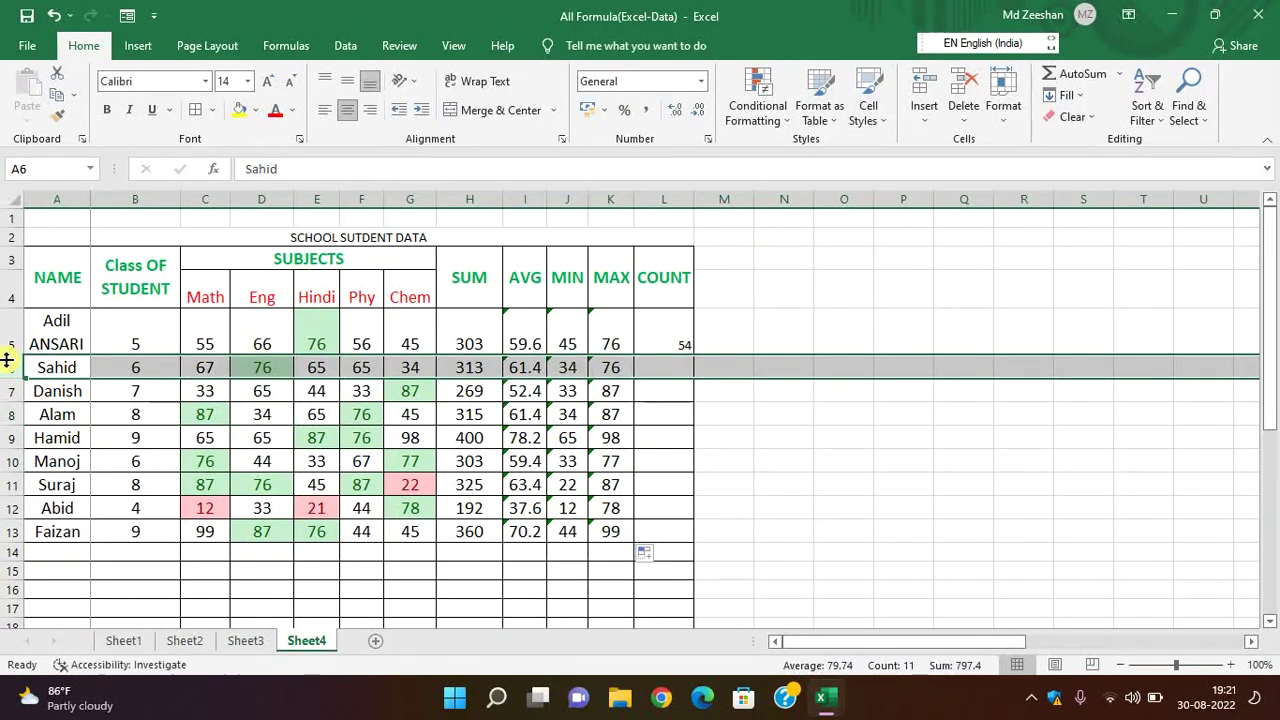
key(ctrl+z)
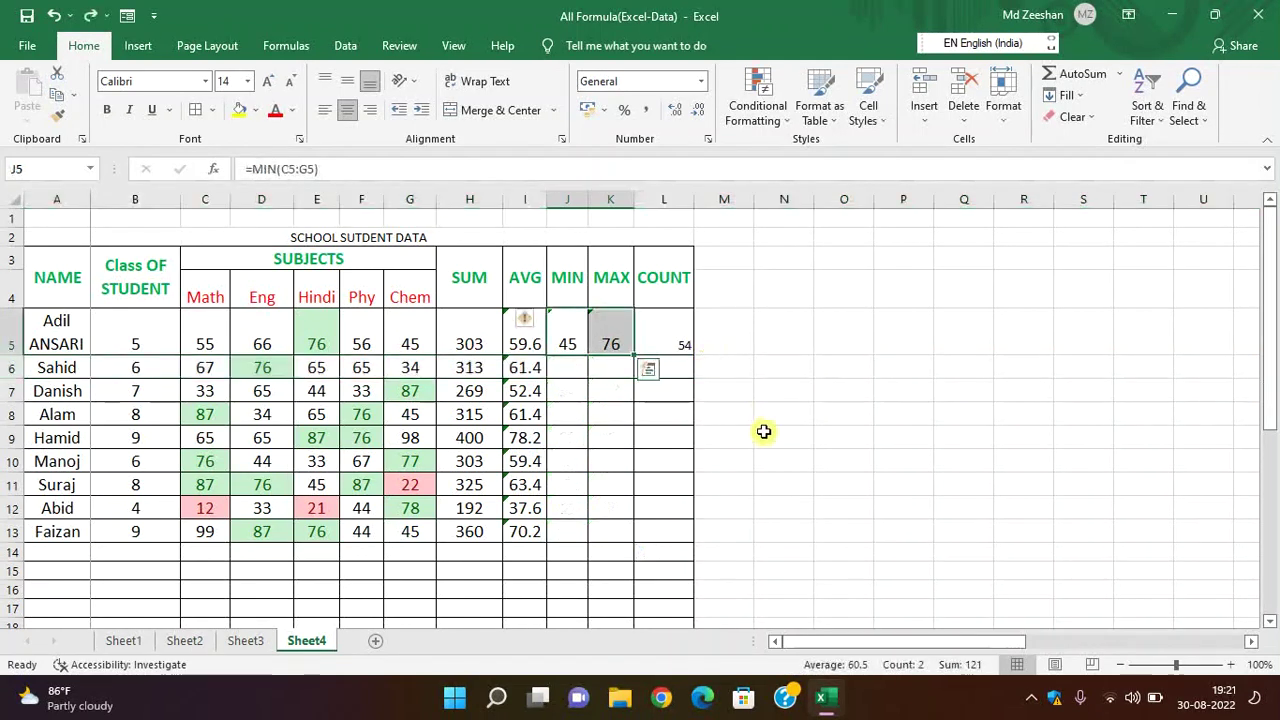
Step: Fill the row-5 MIN, MAX and COUNT formulas down to Faizan's row
click(759, 424)
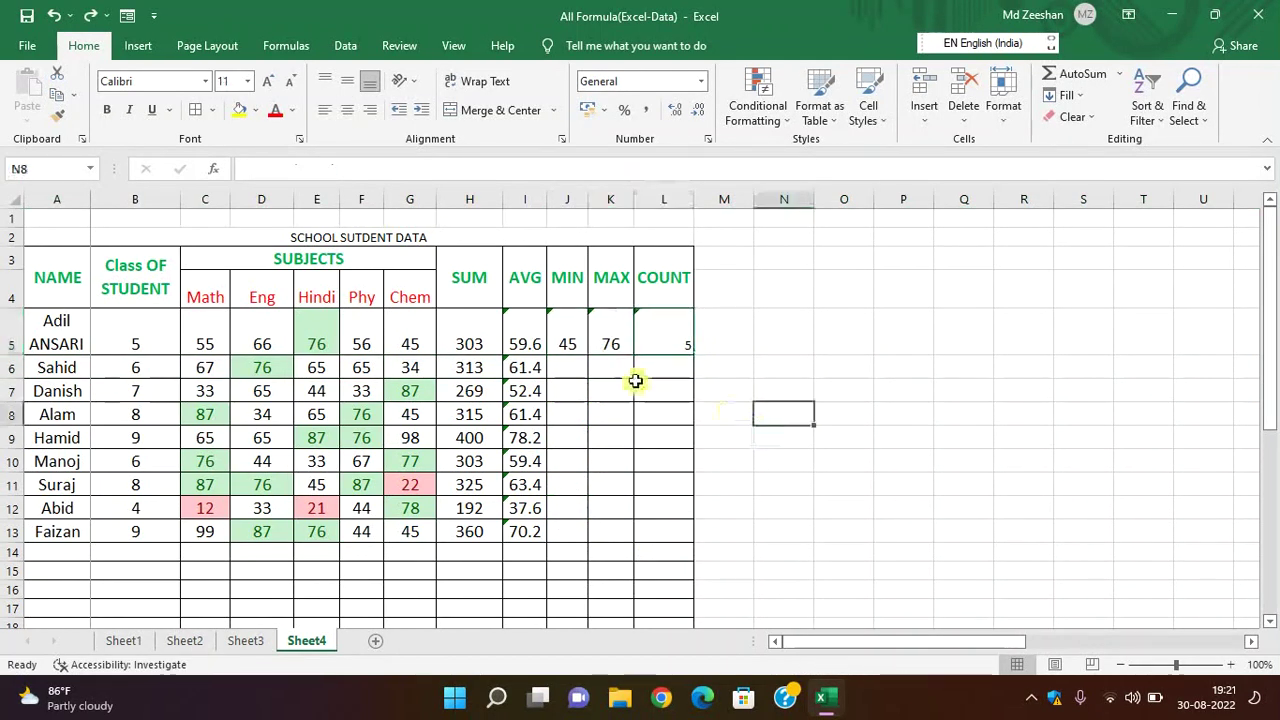
mouse_move(580, 343)
mouse_down()
mouse_move(676, 349)
mouse_move(688, 534)
mouse_up()
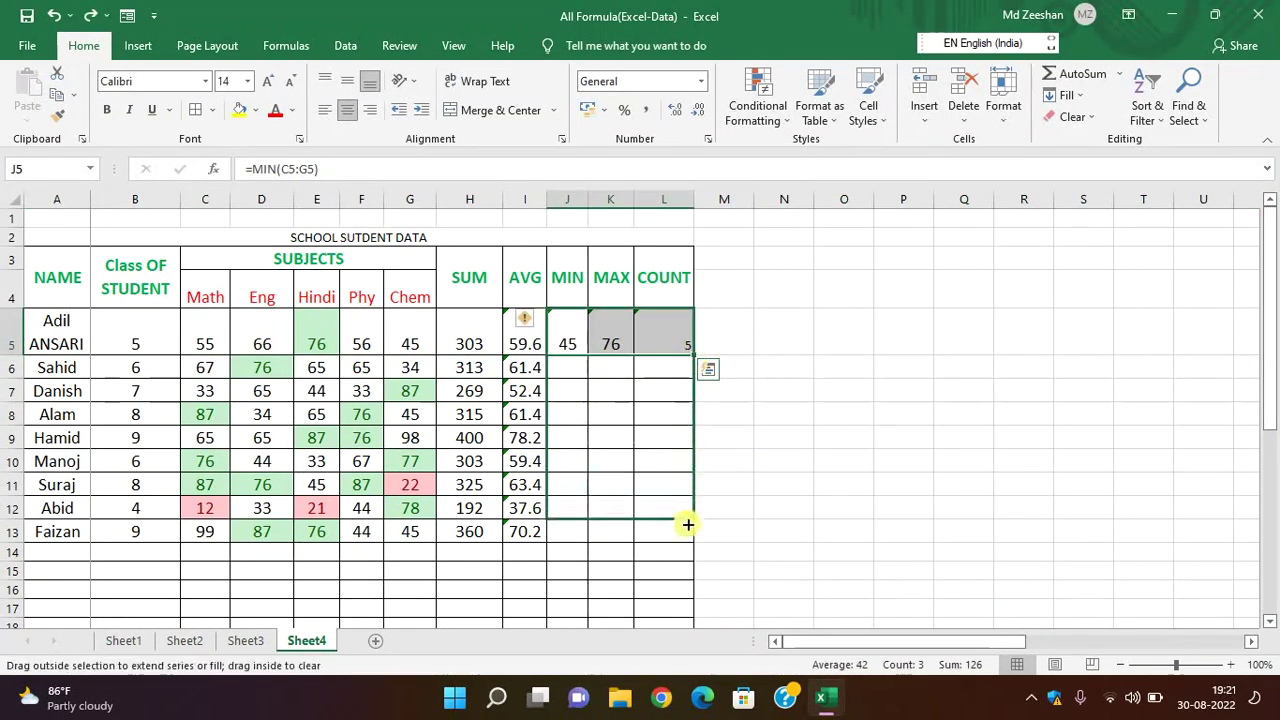
click(829, 480)
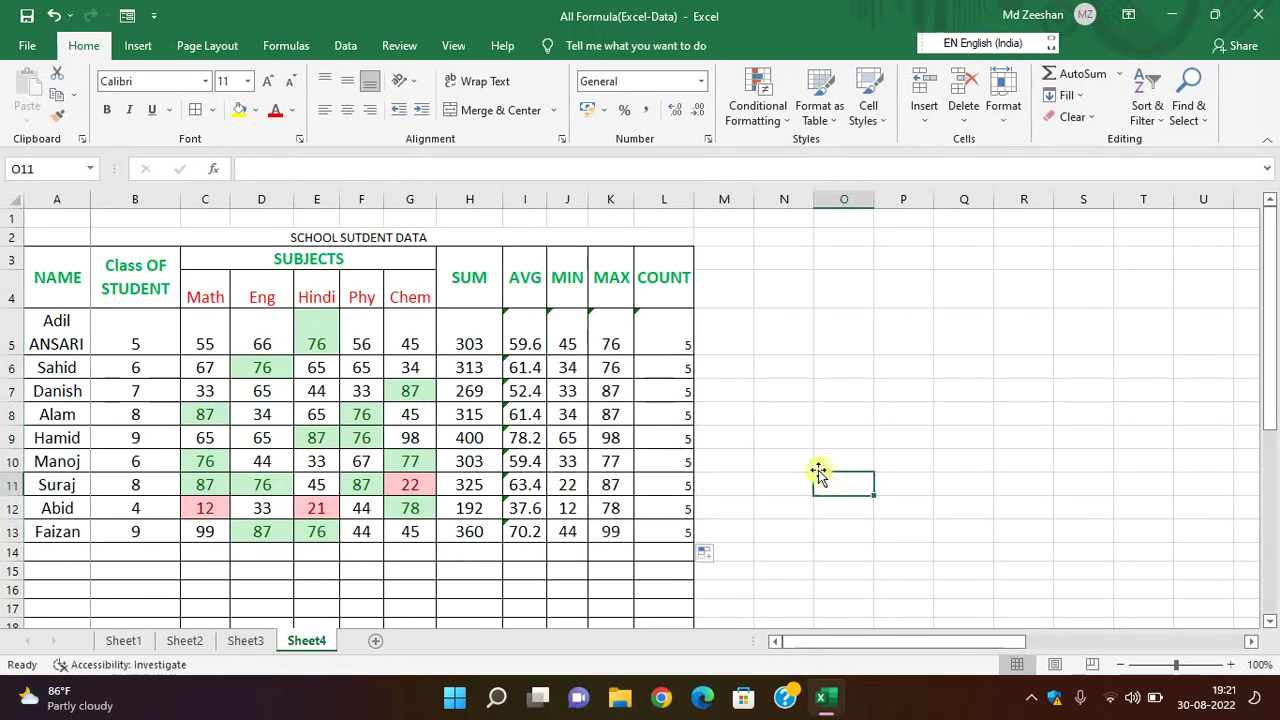
Step: Insert a blank row above each of Danish, Hamid and Abid
click(12, 390)
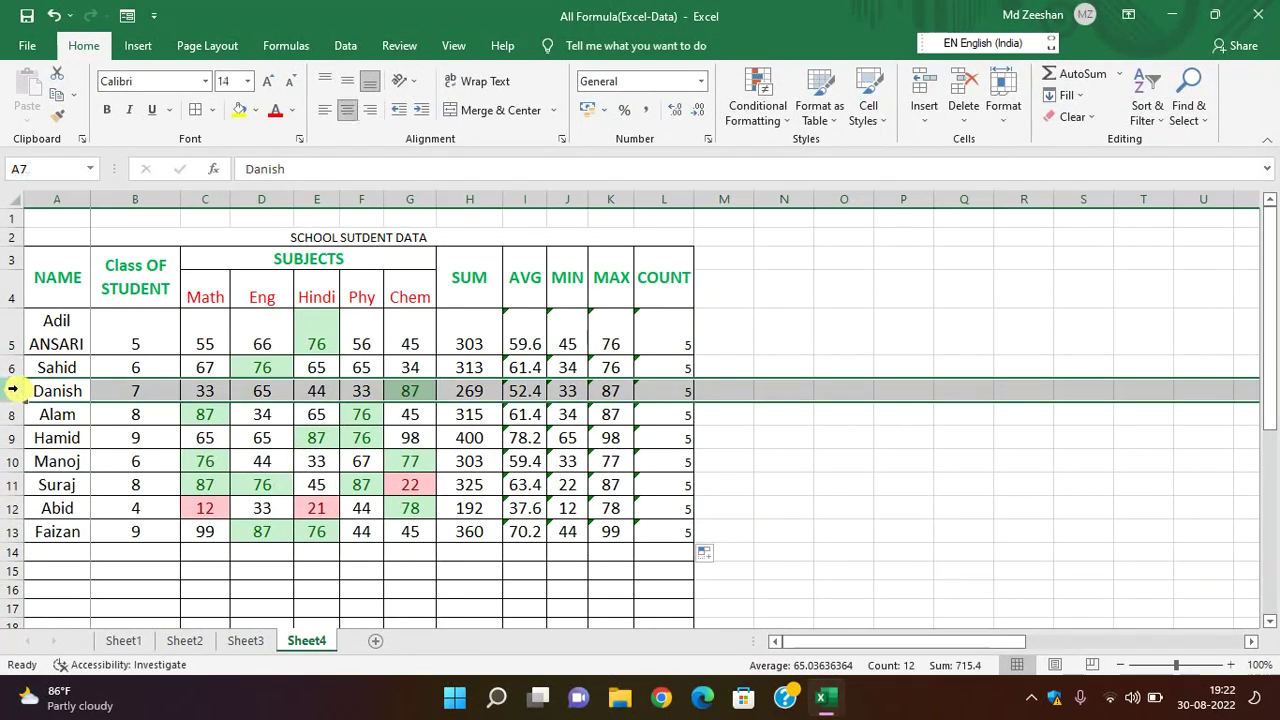
key(ctrl+shift+plus)
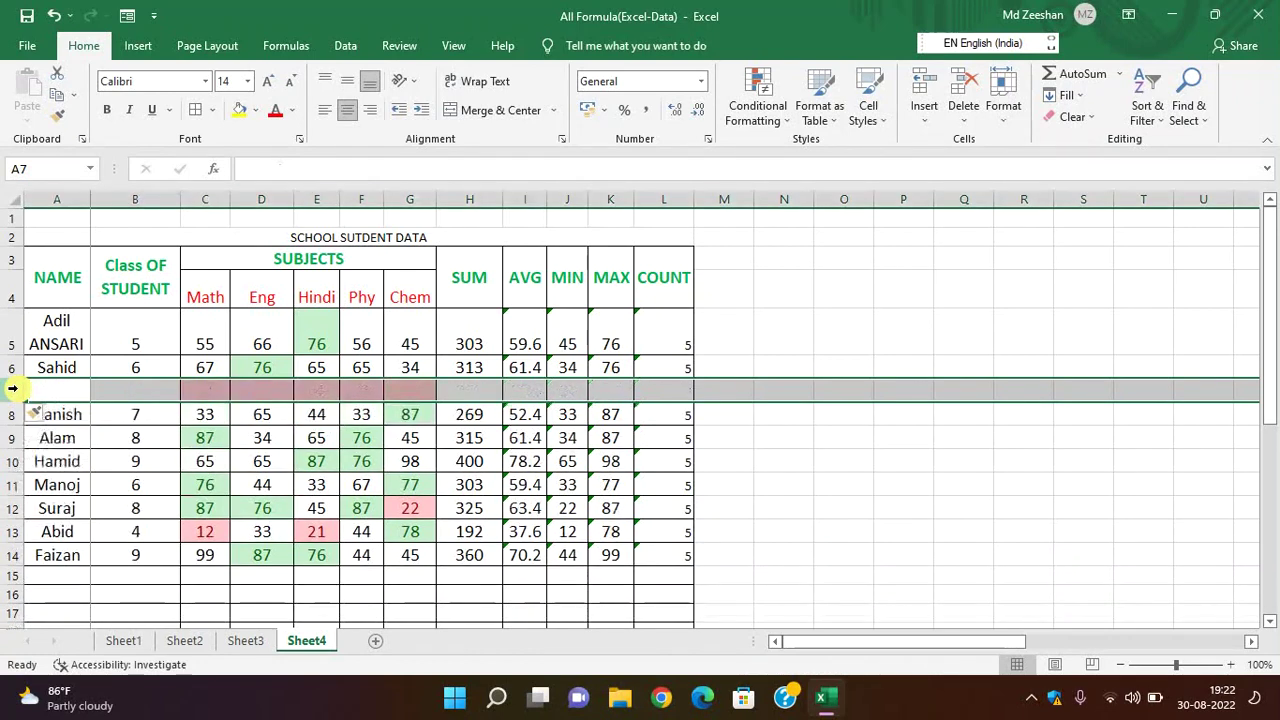
click(6, 462)
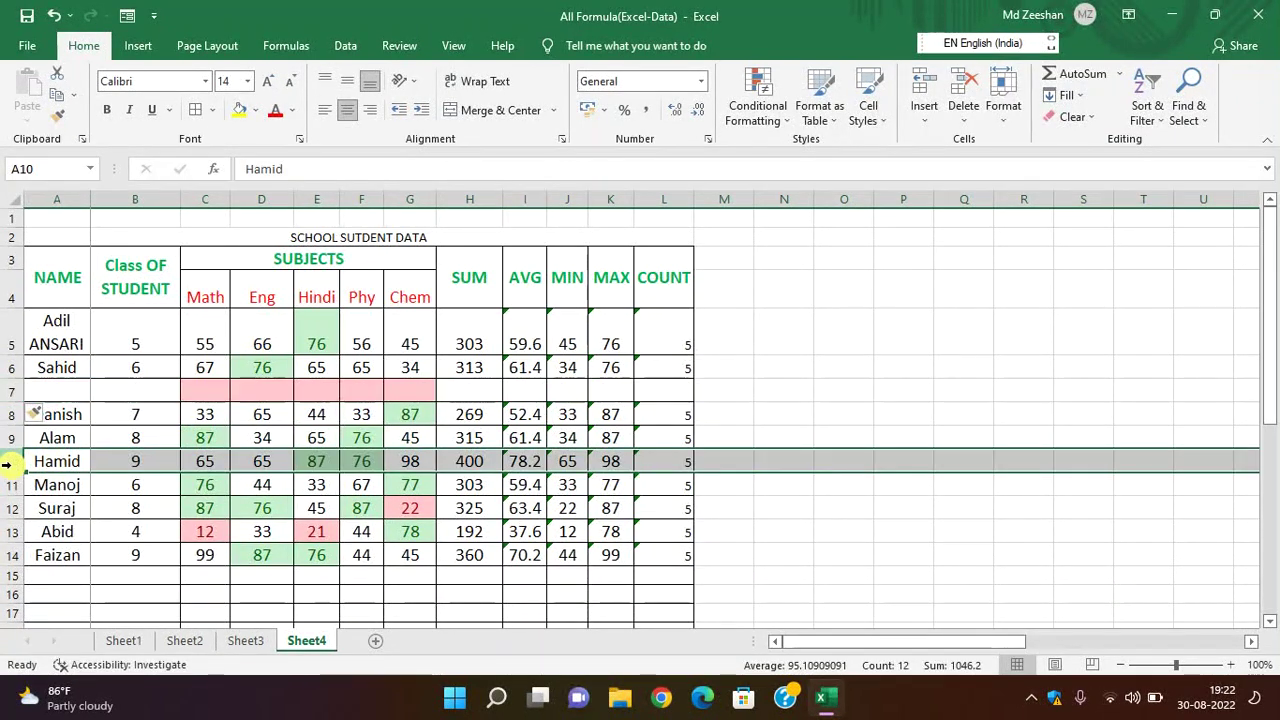
key(ctrl+shift+plus)
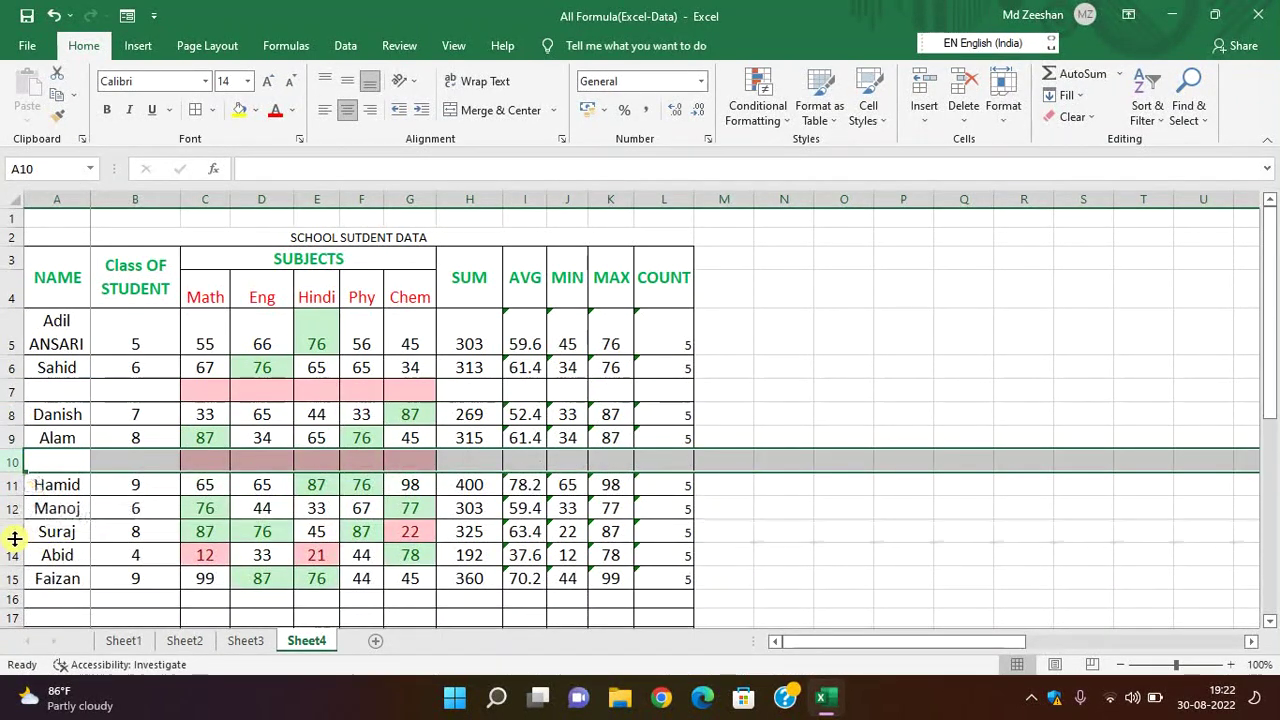
click(7, 552)
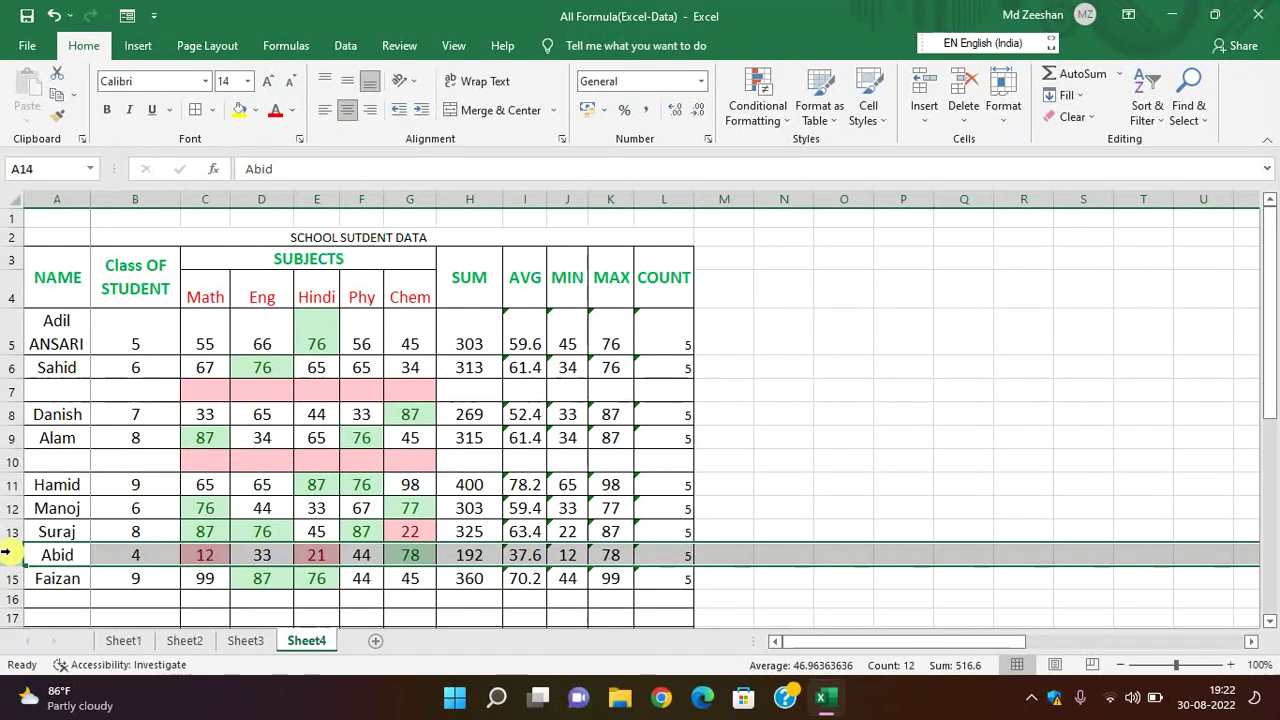
key(ctrl+shift+plus)
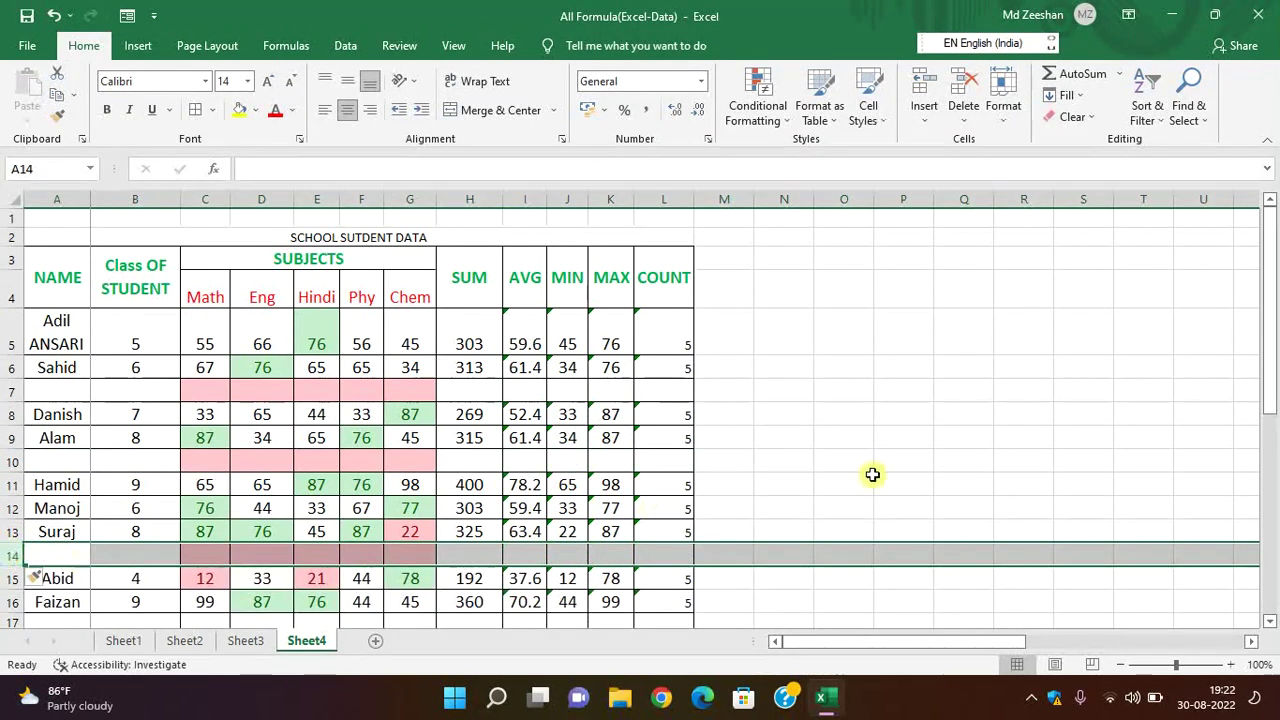
click(942, 442)
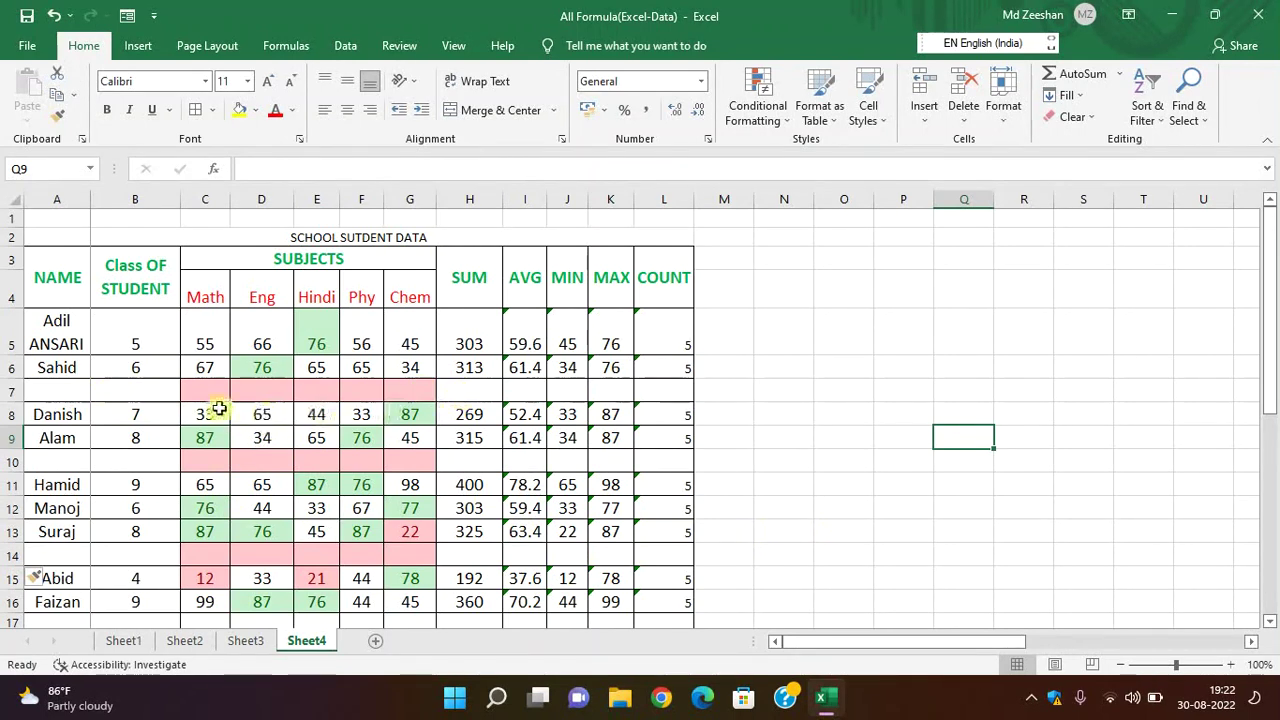
click(11, 392)
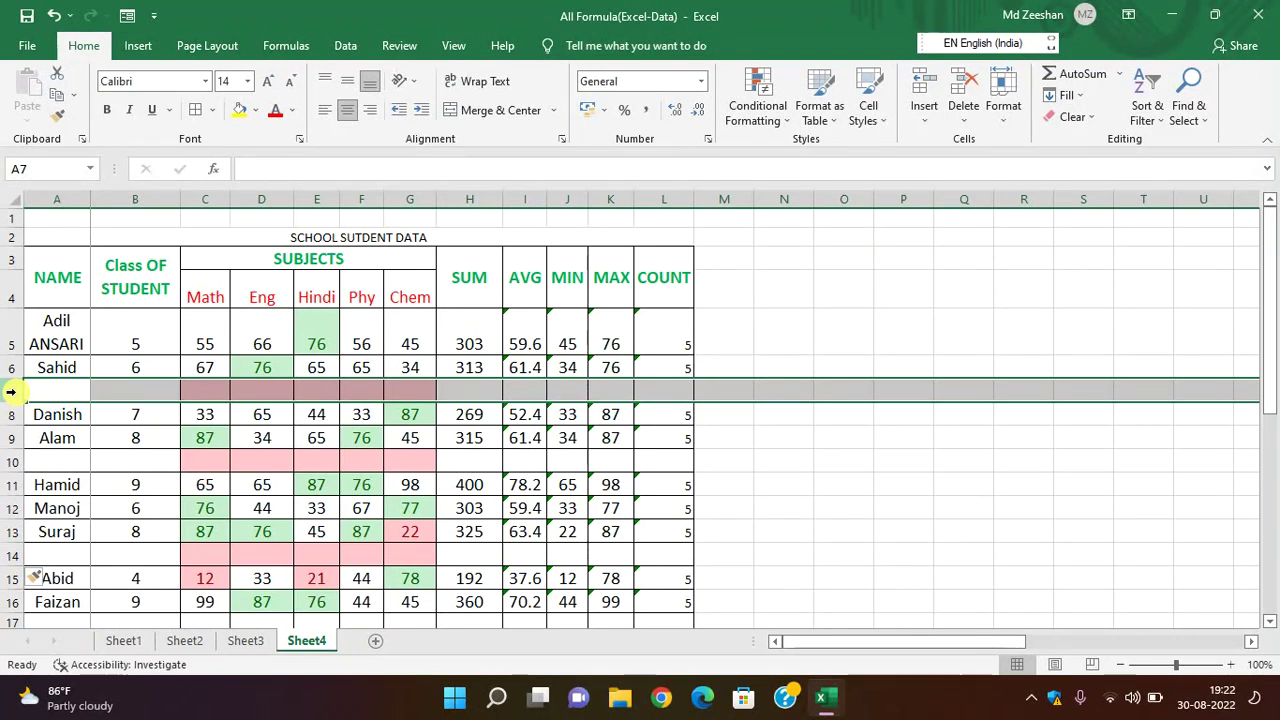
click(914, 466)
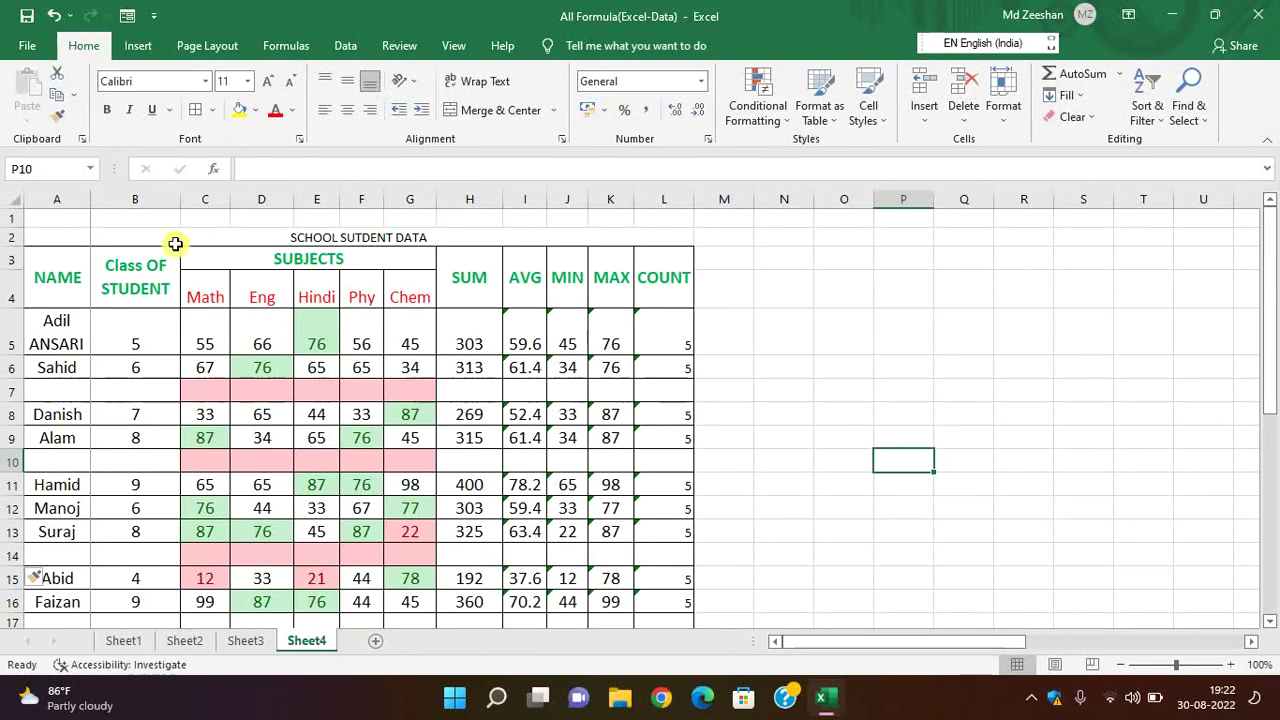
Step: Select the marks table A3:L16, from the NAME header down to Faizan's row
mouse_move(43, 277)
mouse_down()
mouse_move(520, 362)
mouse_move(651, 511)
mouse_up()
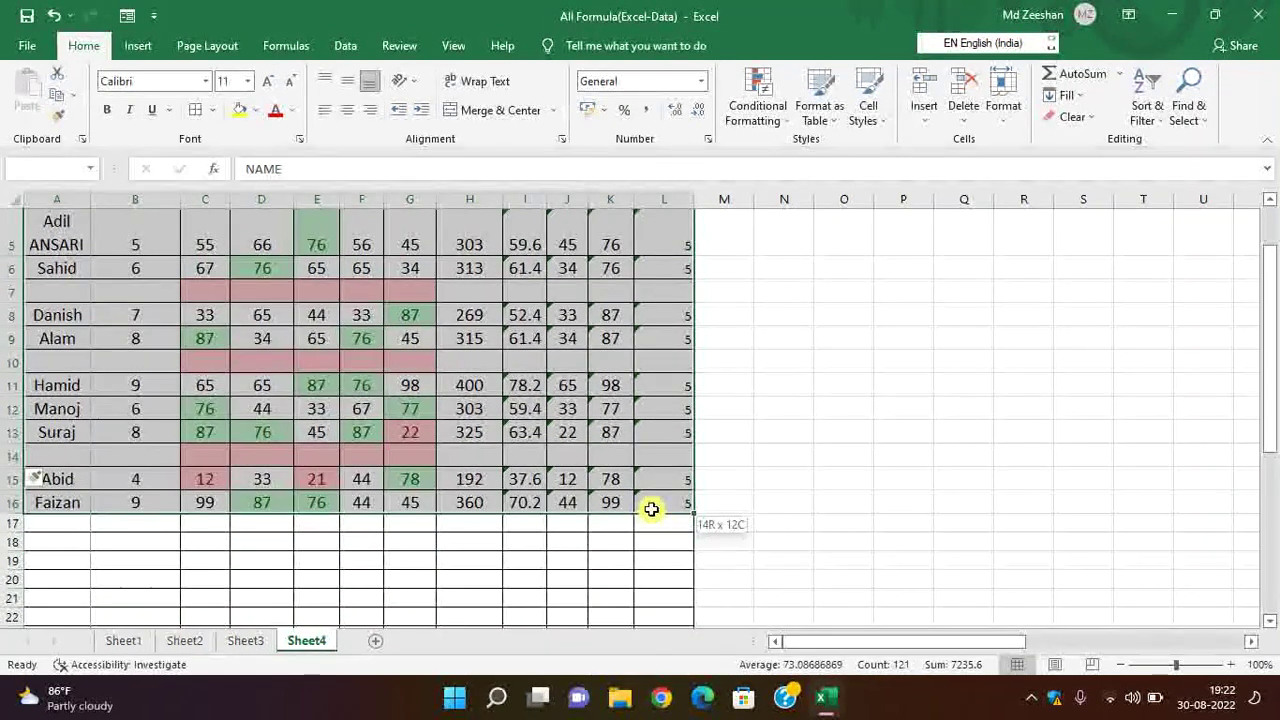
drag(651, 510, 651, 510)
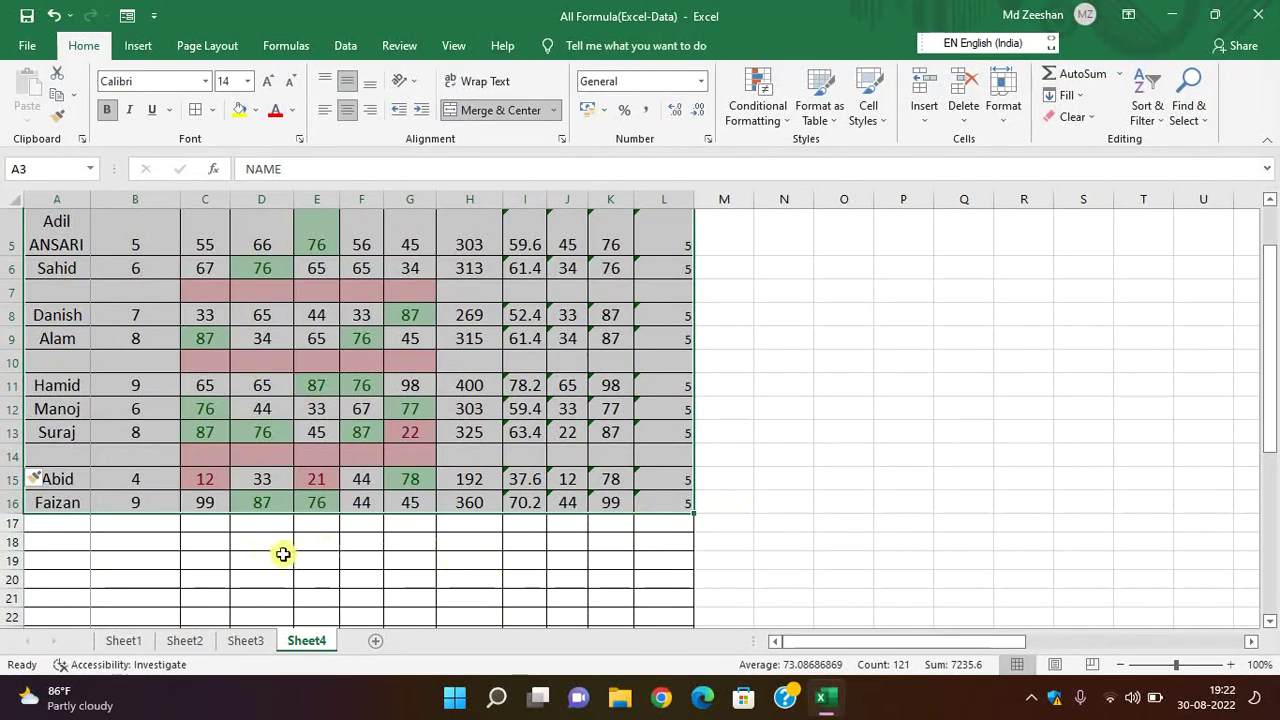
scroll(283, 556, down, 2)
click(858, 494)
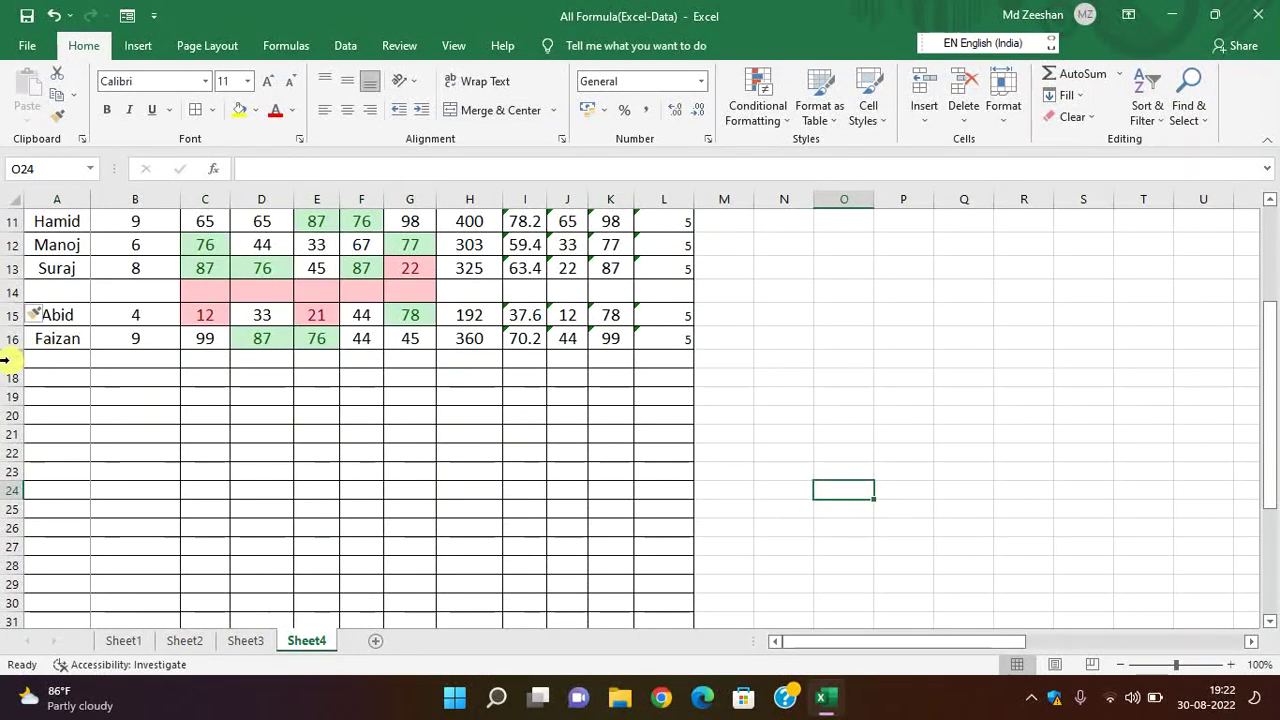
mouse_move(14, 359)
mouse_down()
mouse_move(83, 690)
mouse_move(136, 581)
mouse_up()
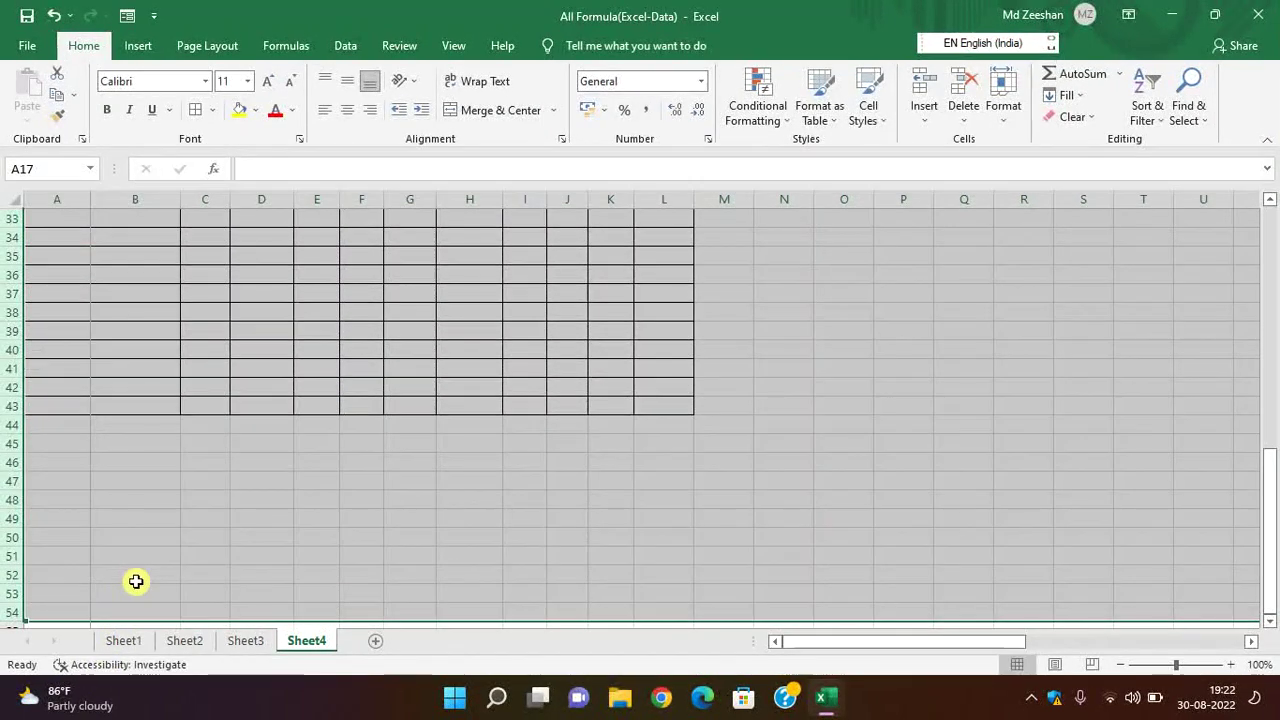
scroll(136, 581, up, 8)
click(509, 560)
scroll(509, 560, up, 3)
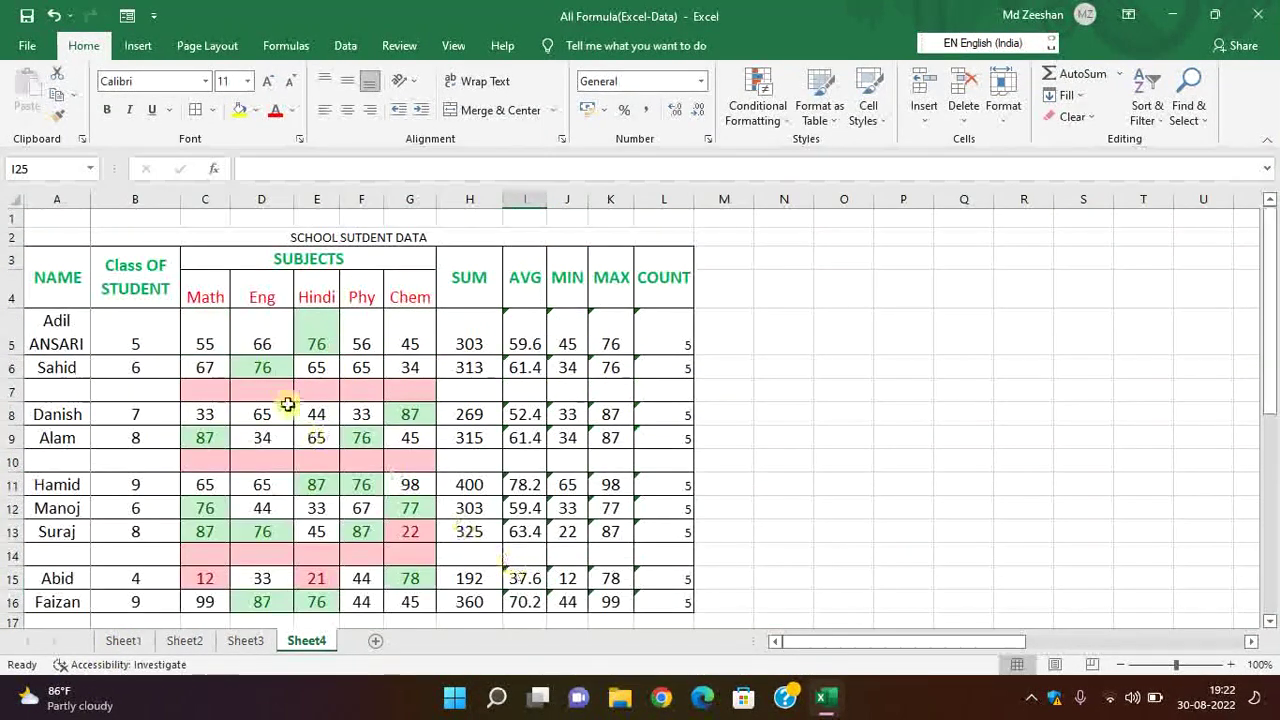
mouse_move(57, 280)
mouse_down()
mouse_move(656, 591)
mouse_move(660, 543)
mouse_up()
scroll(823, 511, up, 1)
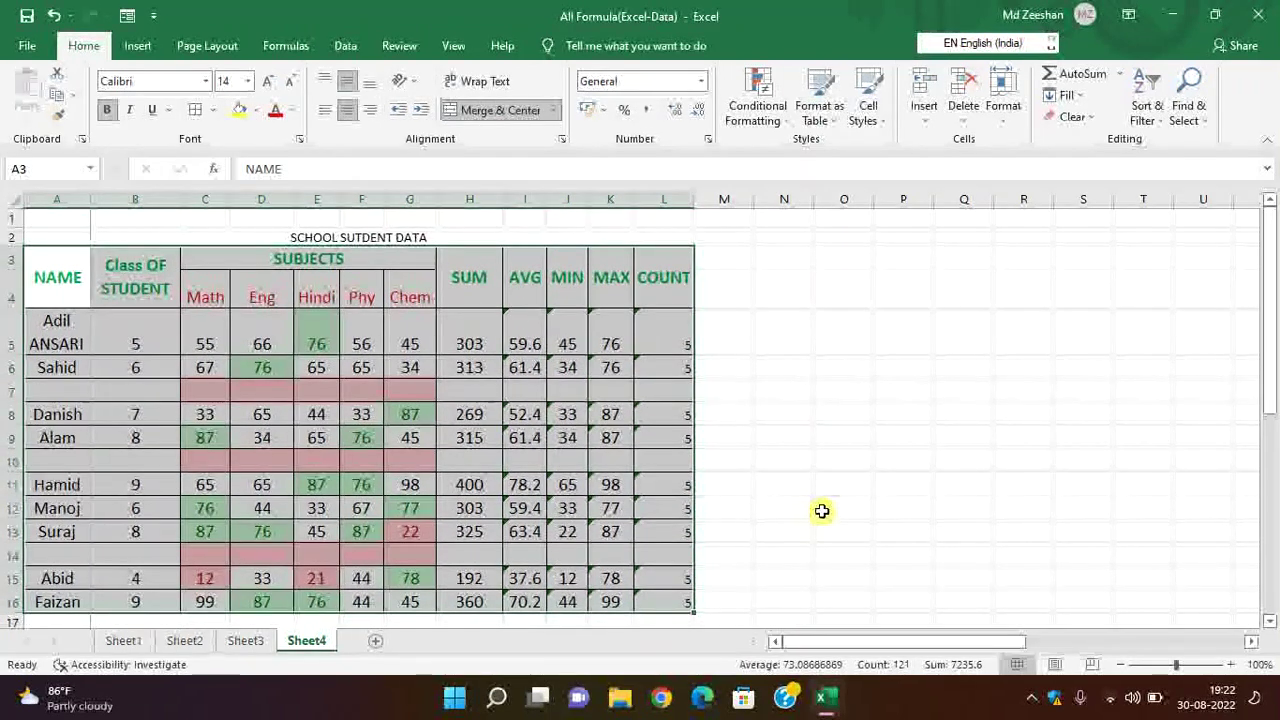
key(ctrl+g)
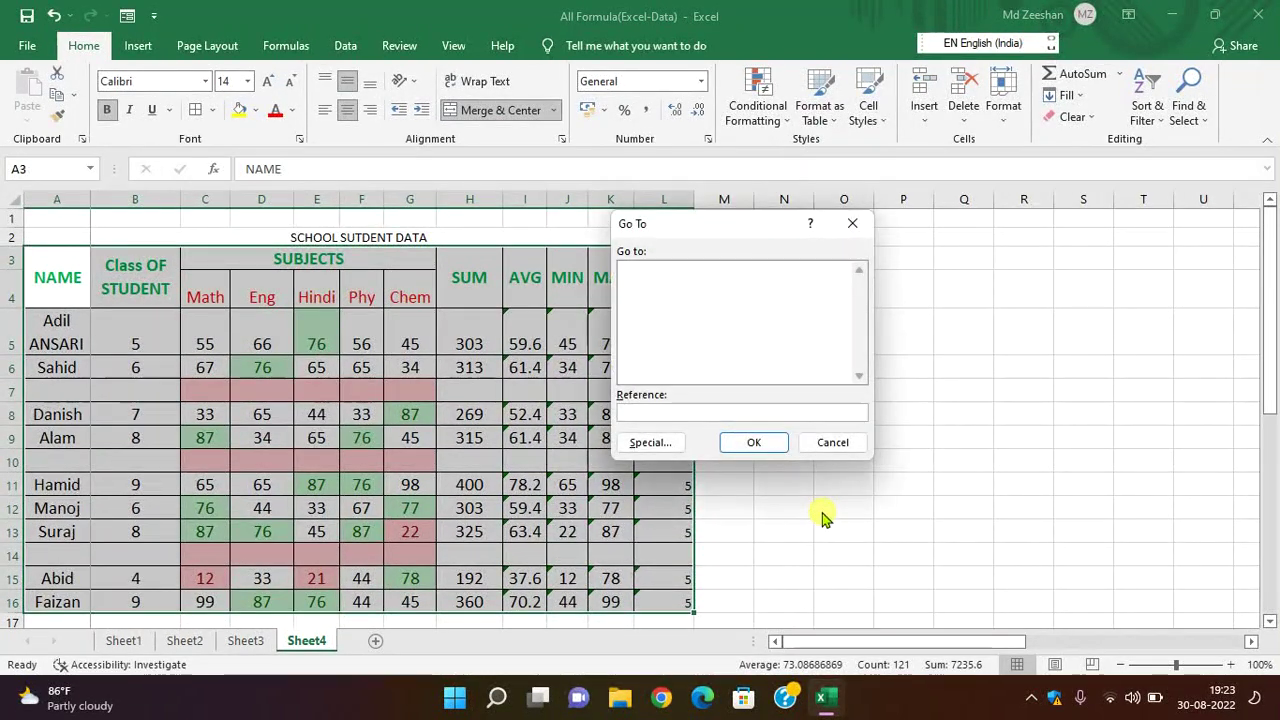
Step: Use Go To Special with Blanks to select only the table's empty cells
click(640, 446)
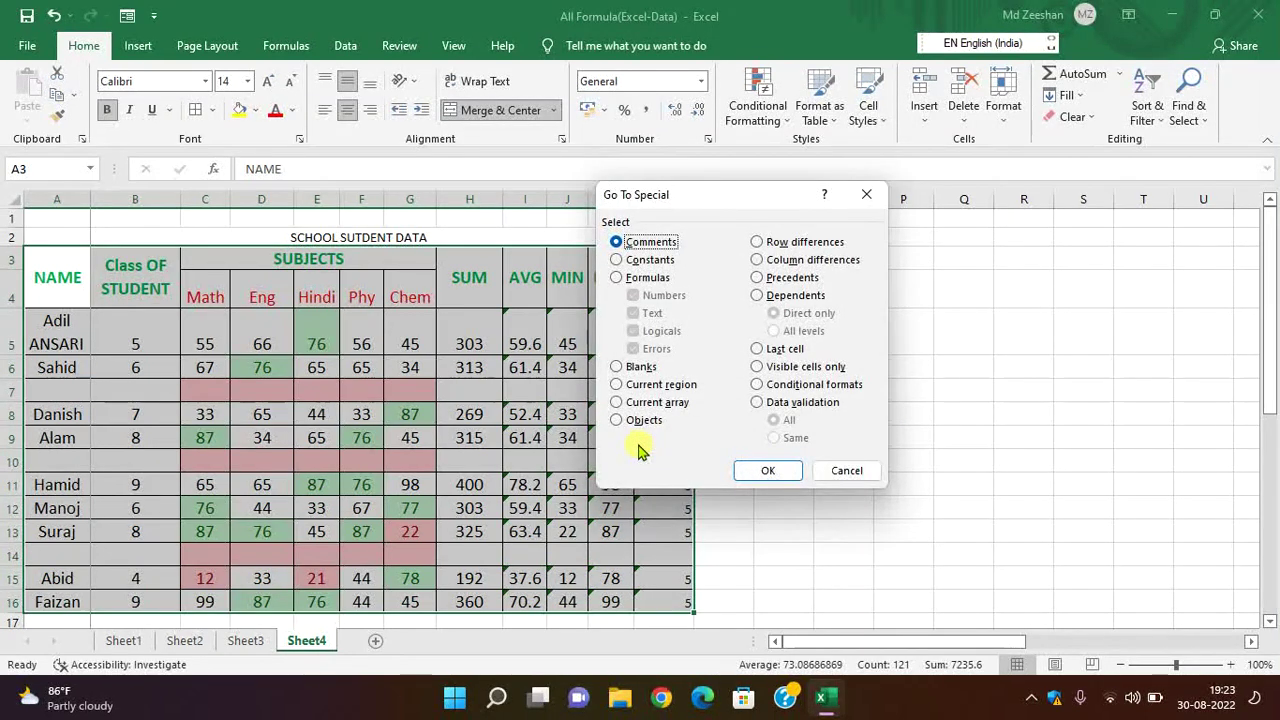
click(640, 371)
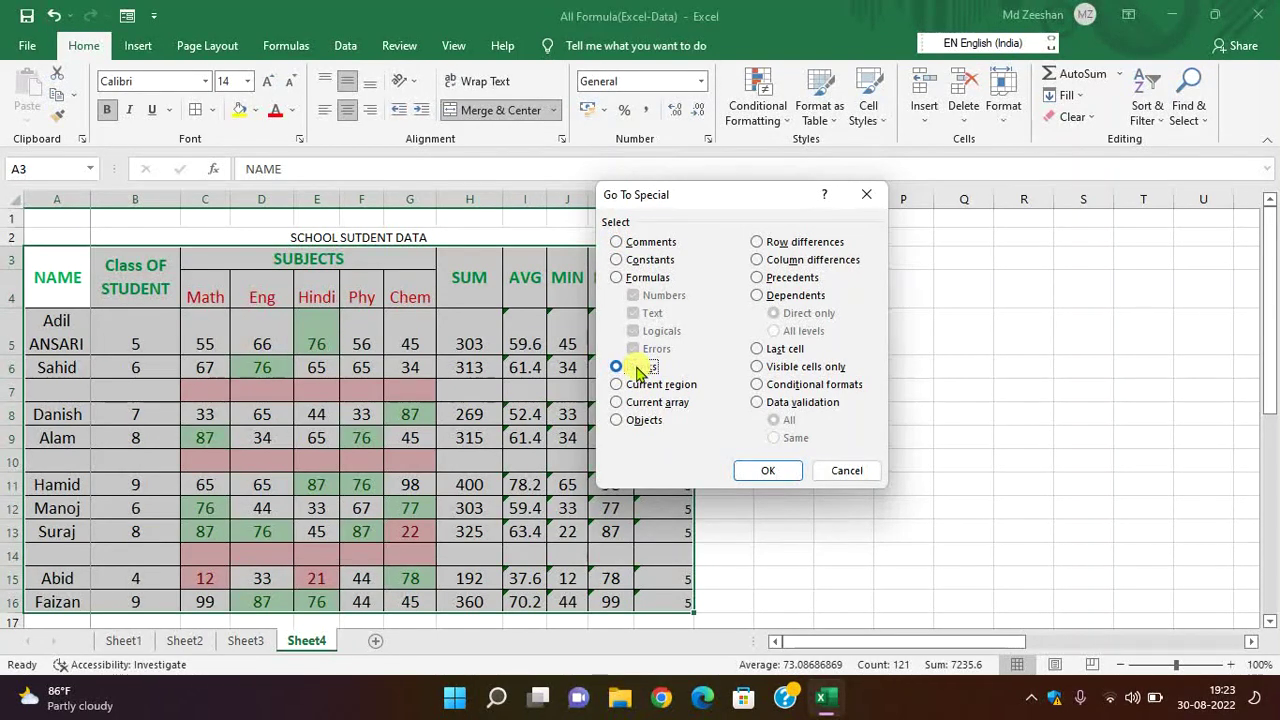
click(764, 470)
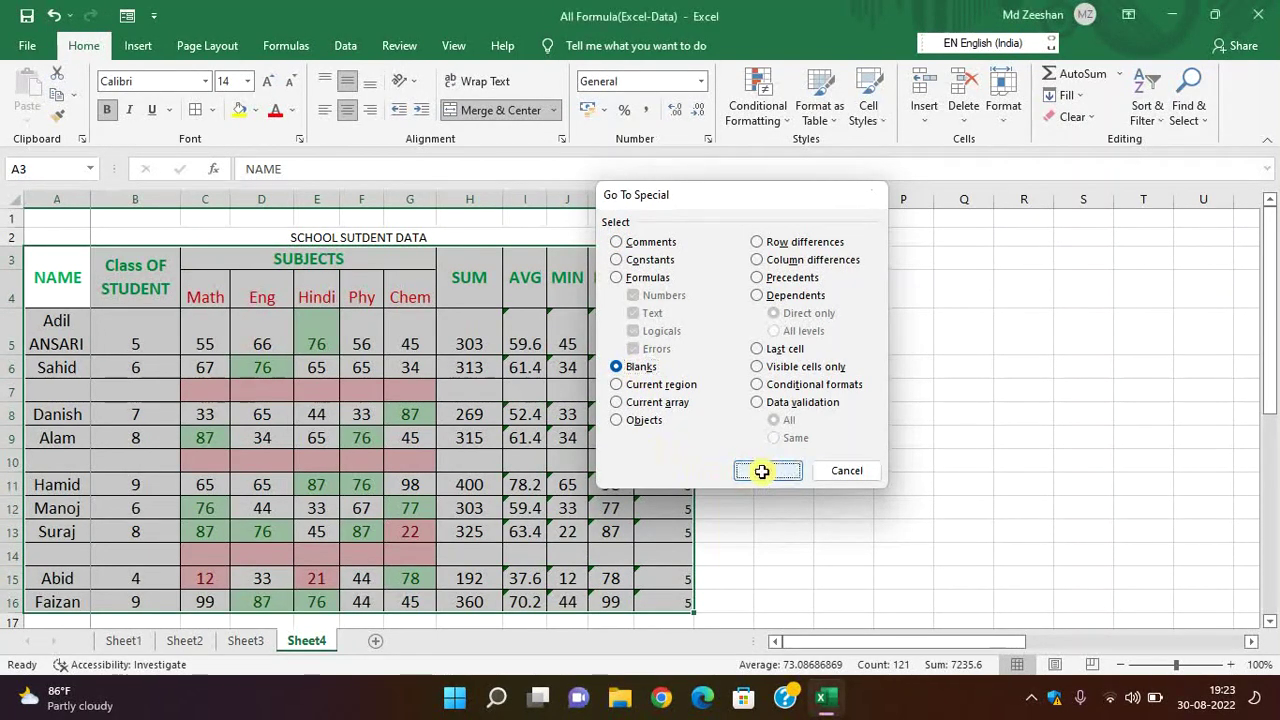
scroll(775, 480, down, 2)
scroll(785, 486, up, 2)
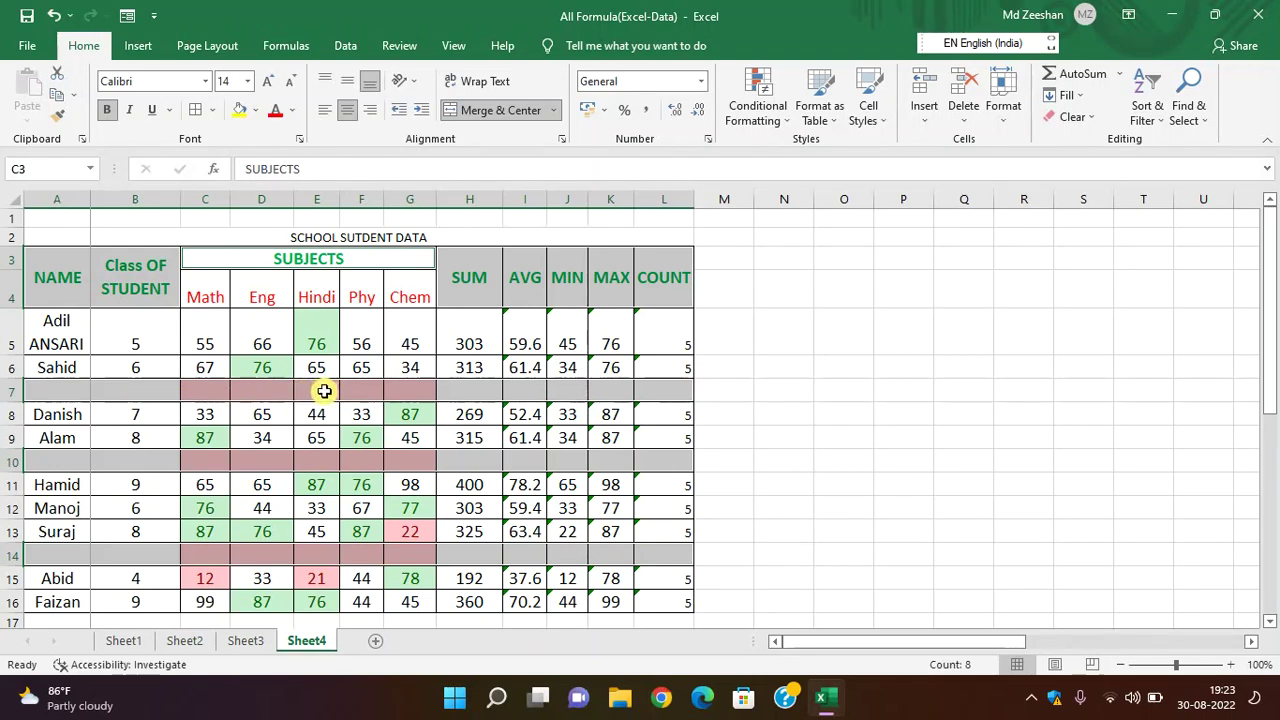
scroll(288, 450, down, 1)
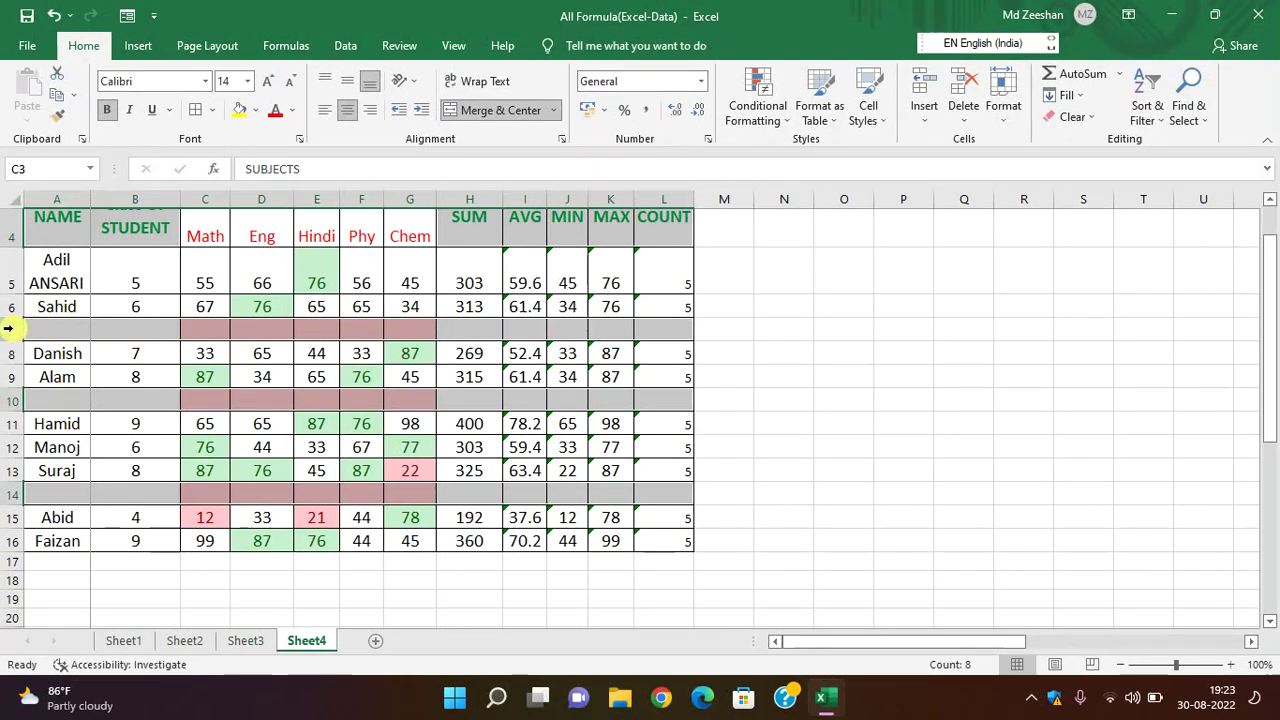
right_click(50, 327)
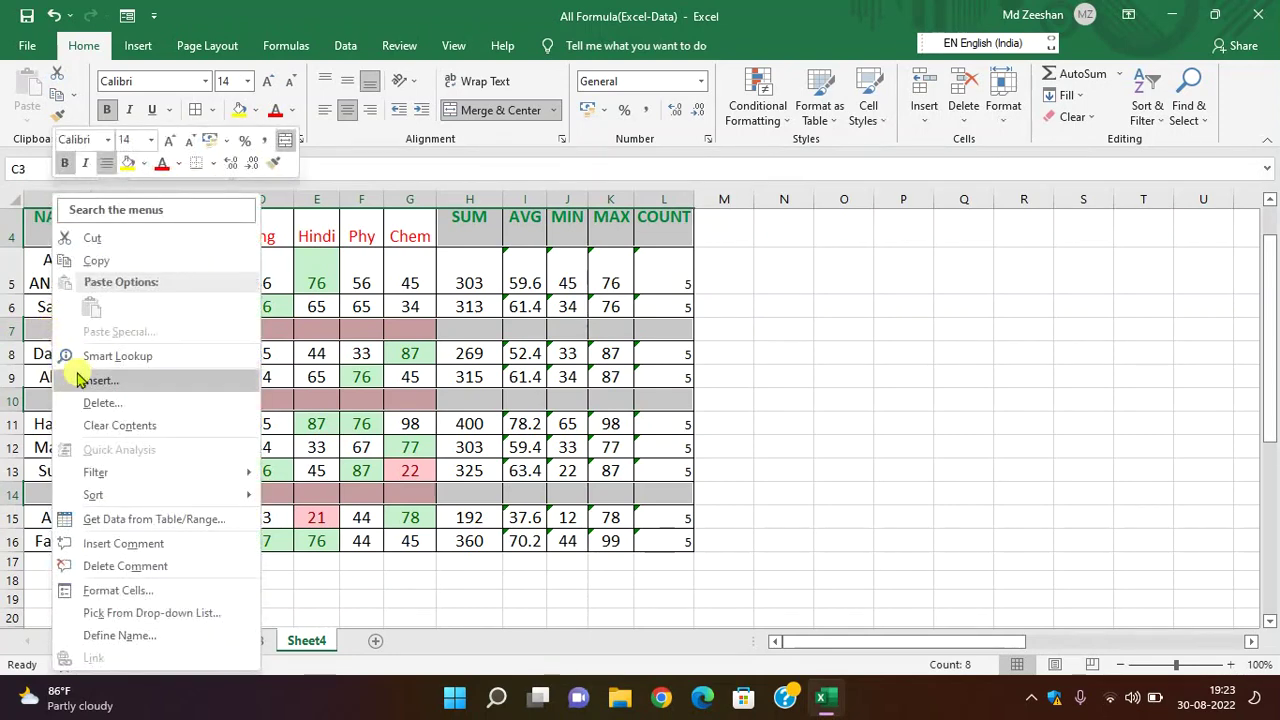
click(91, 400)
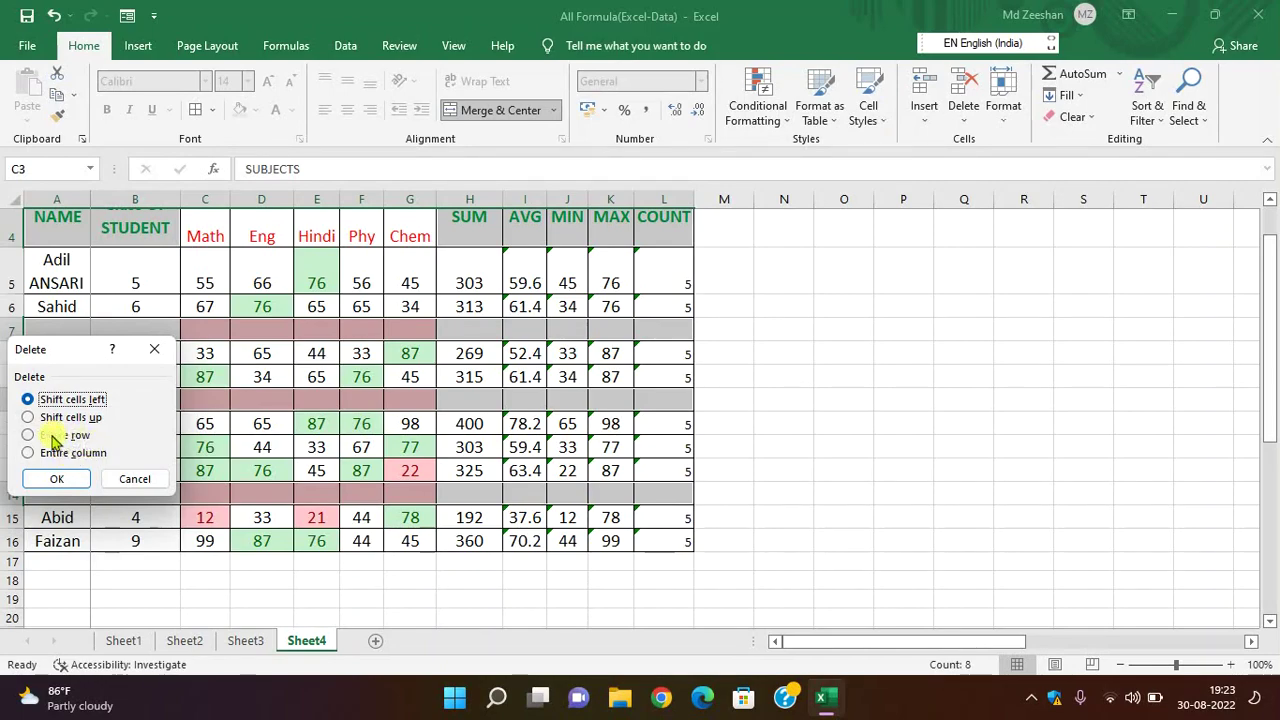
click(55, 436)
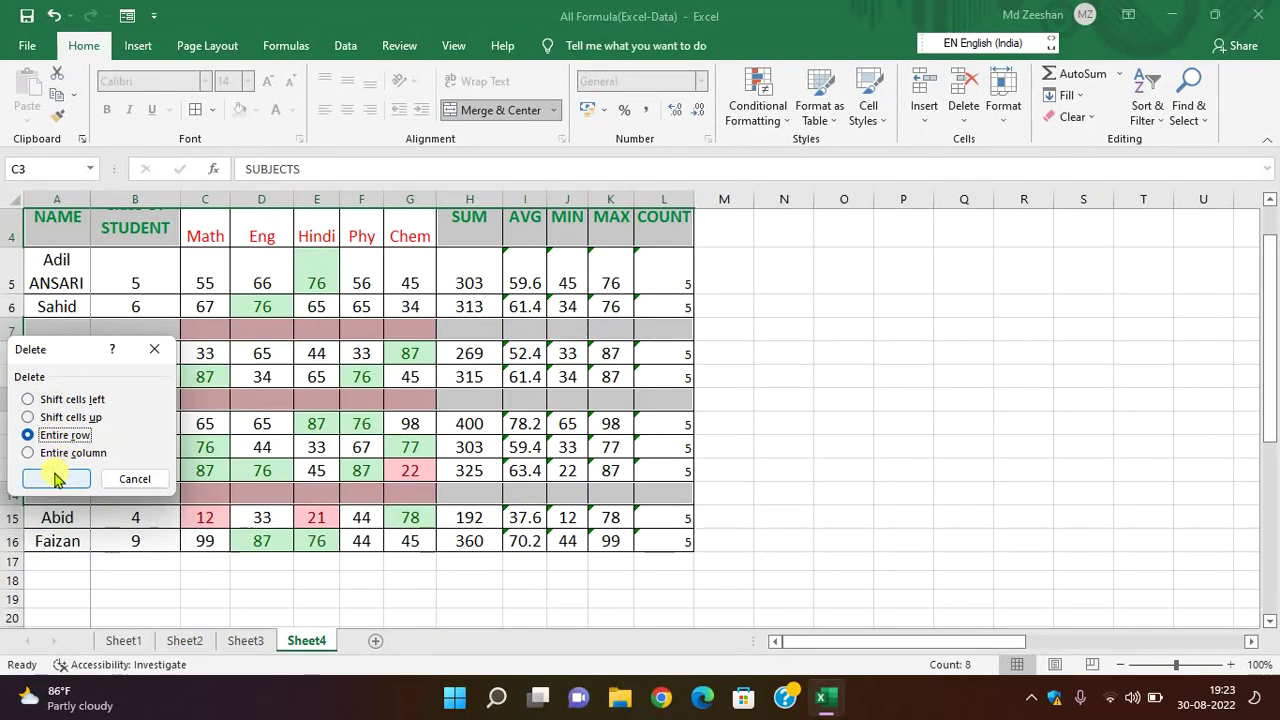
click(55, 480)
click(773, 475)
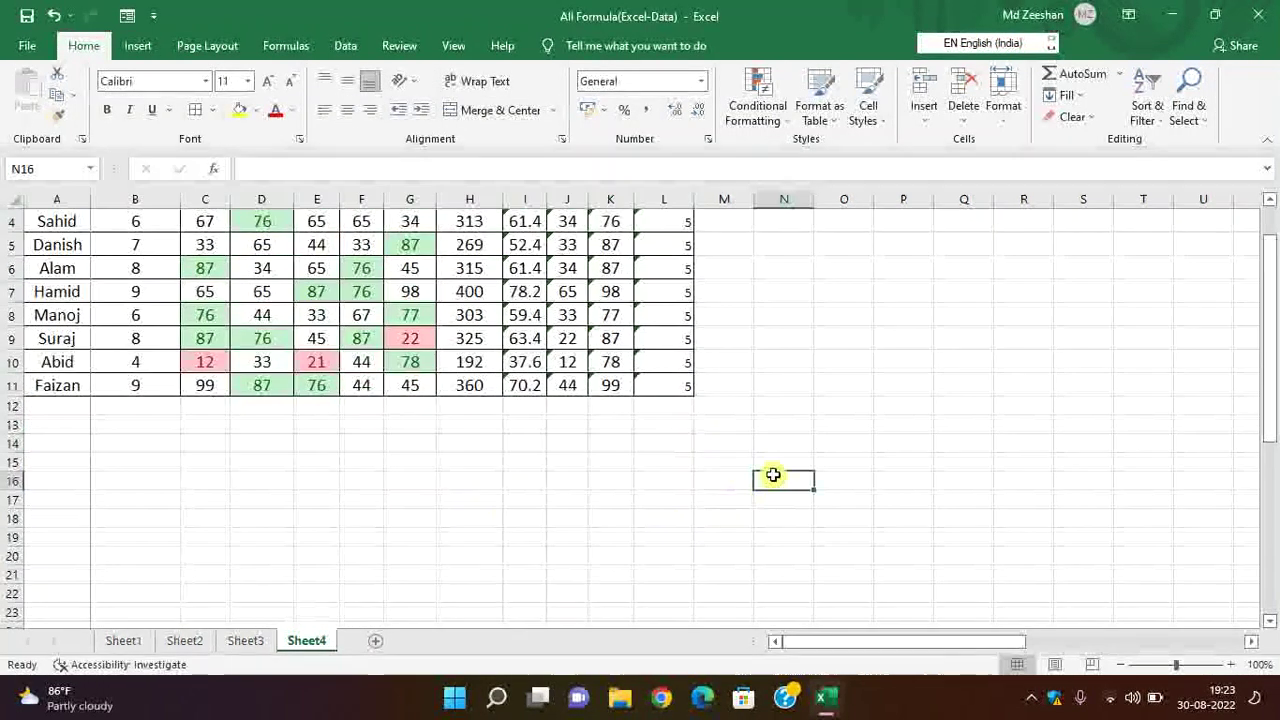
scroll(773, 475, up, 1)
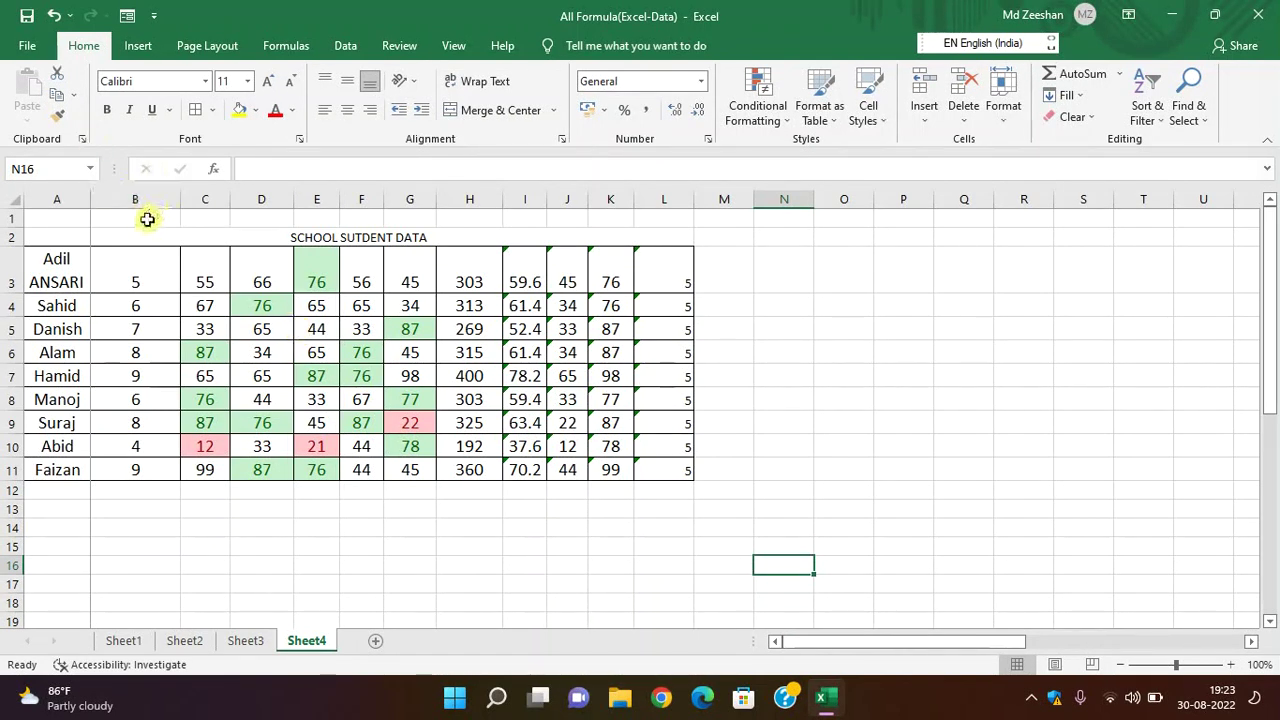
Step: Undo the header deletion, then remove blank rows 7, 10 and 14 with the Ctrl+Shift+D macro
key(ctrl+z)
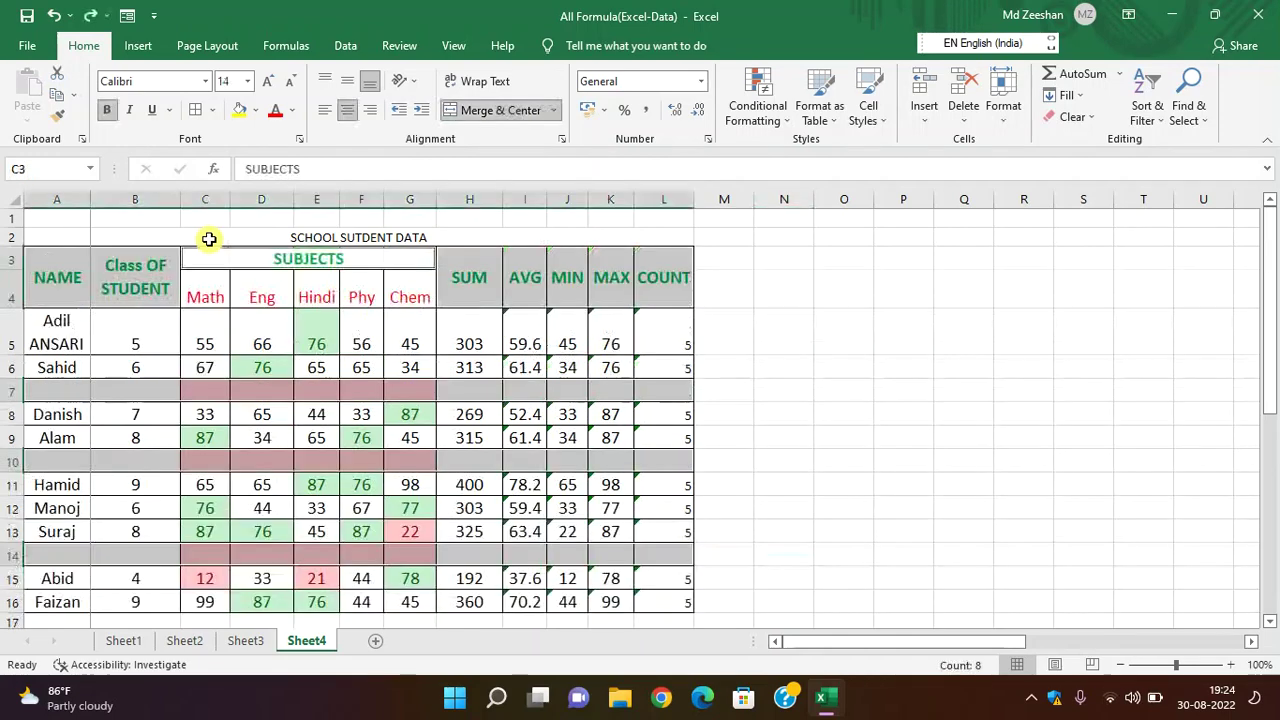
click(759, 374)
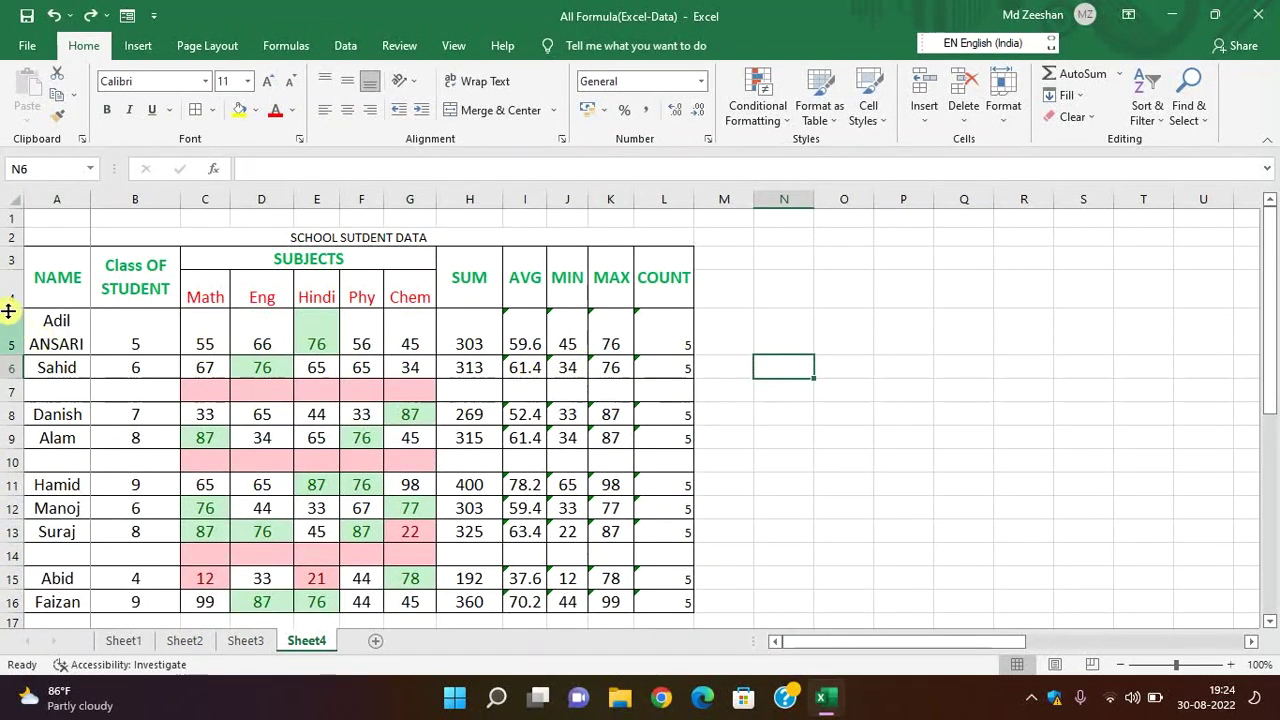
click(12, 261)
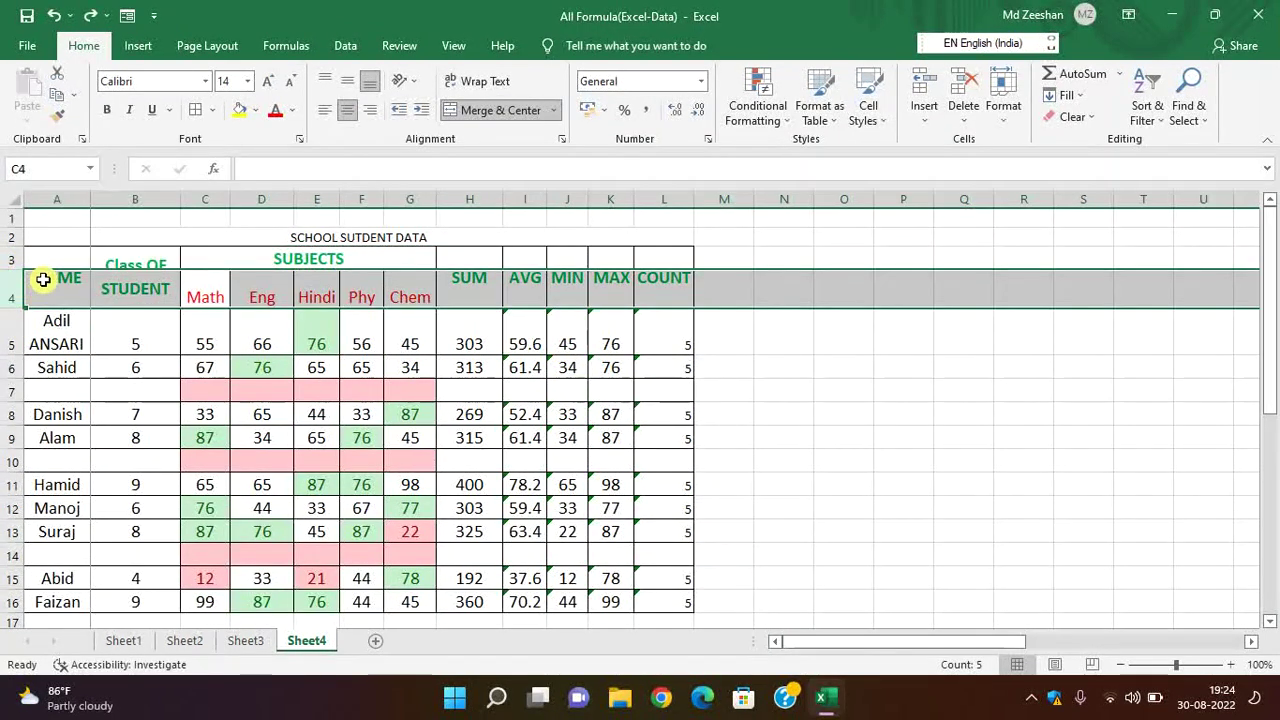
click(51, 258)
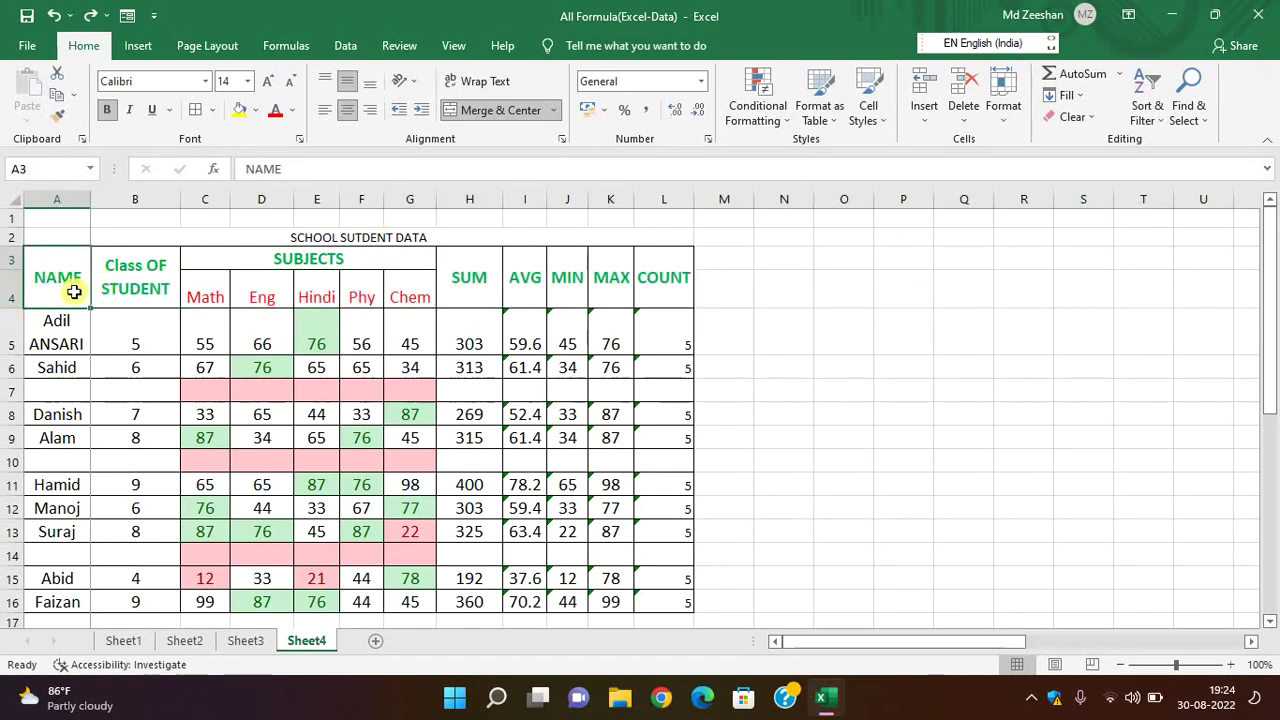
click(118, 276)
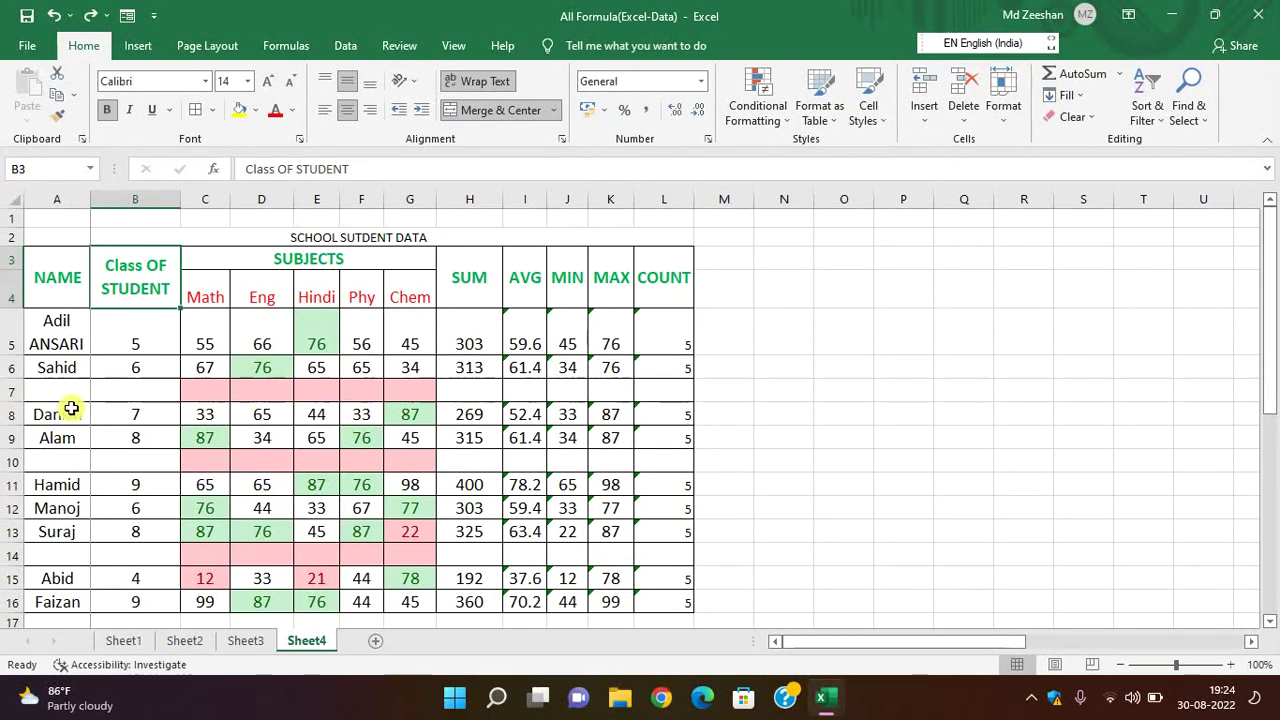
key(ctrl+shift+d)
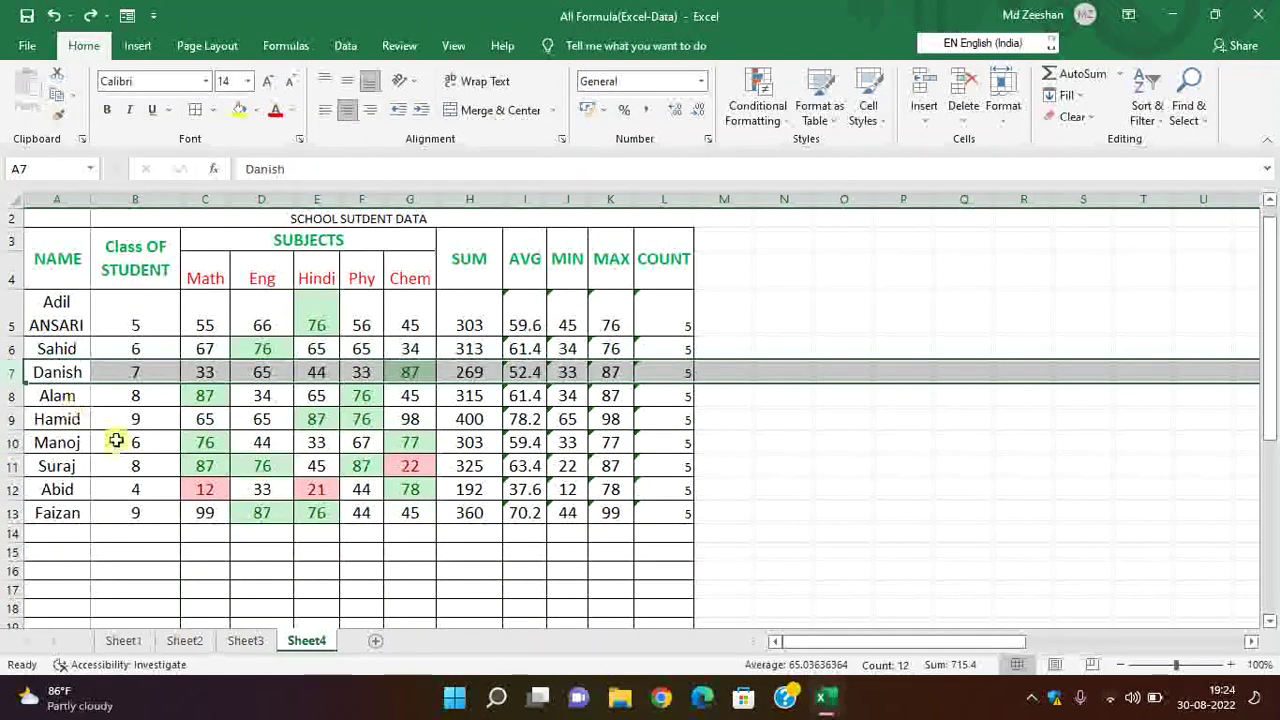
click(935, 438)
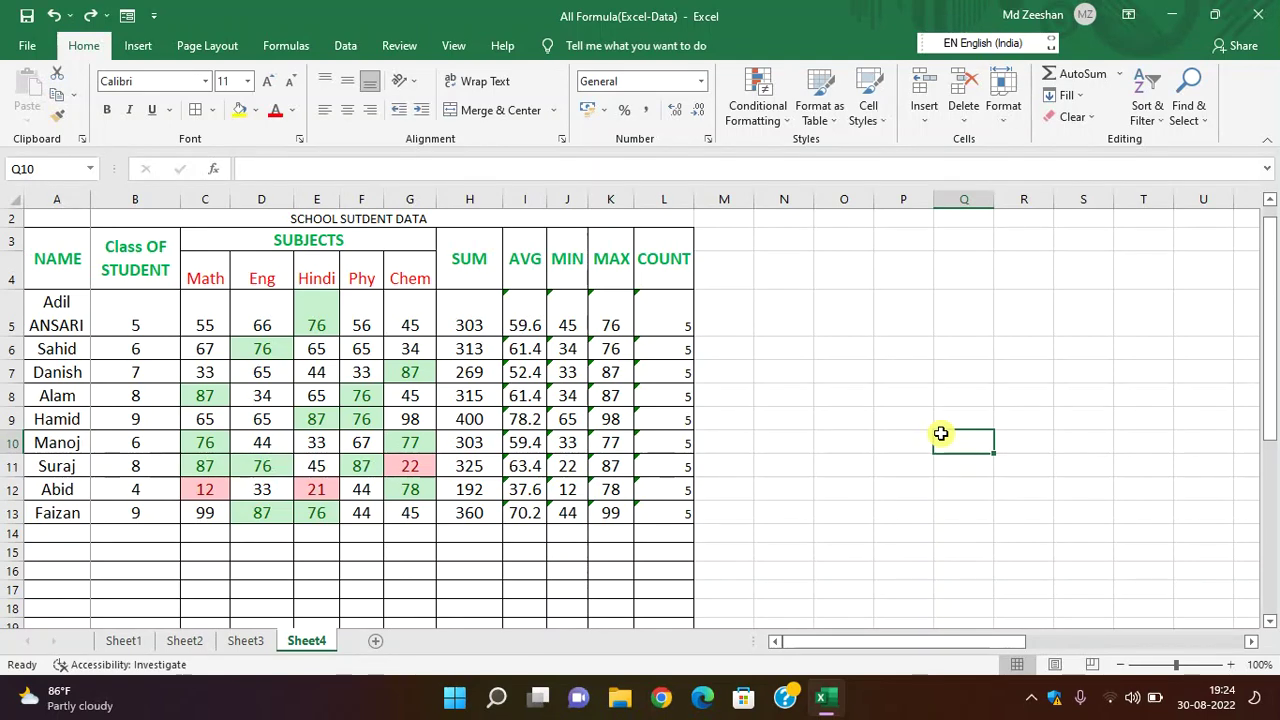
scroll(859, 416, up, 1)
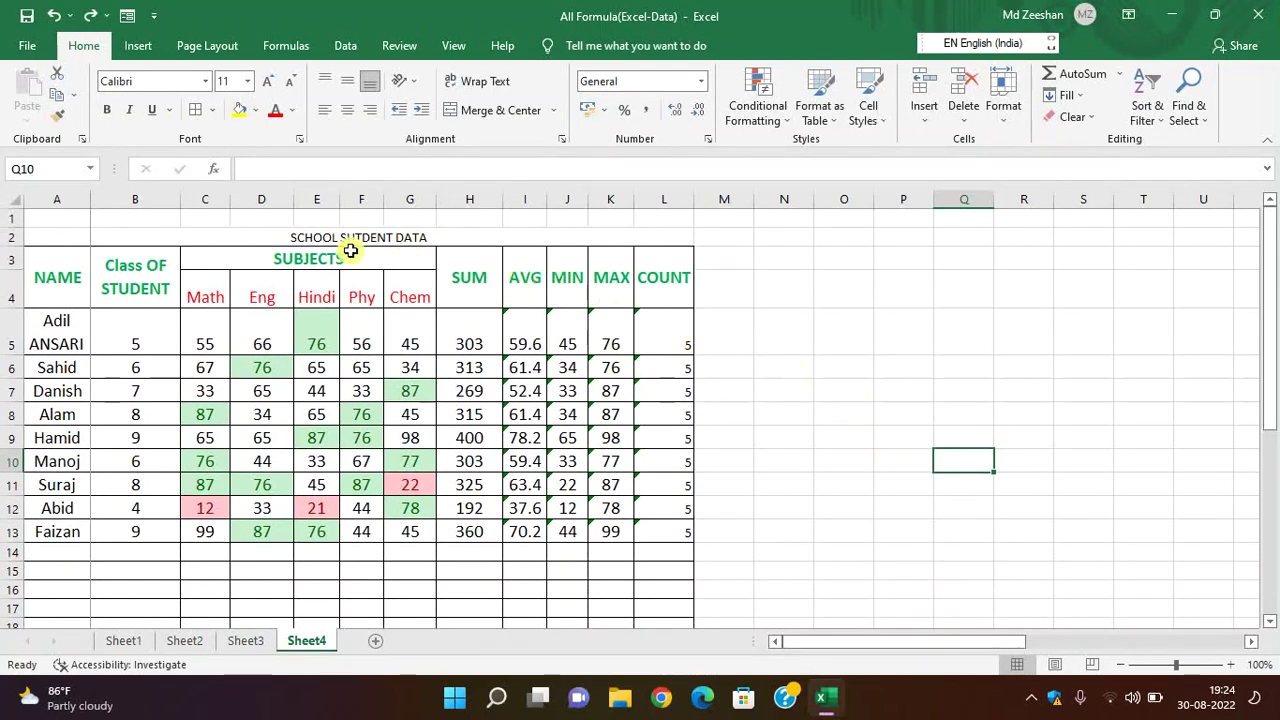
Step: Format the SCHOOL SUTDENT DATA title in A2 at size 20 with an outside border and yellow fill
click(83, 237)
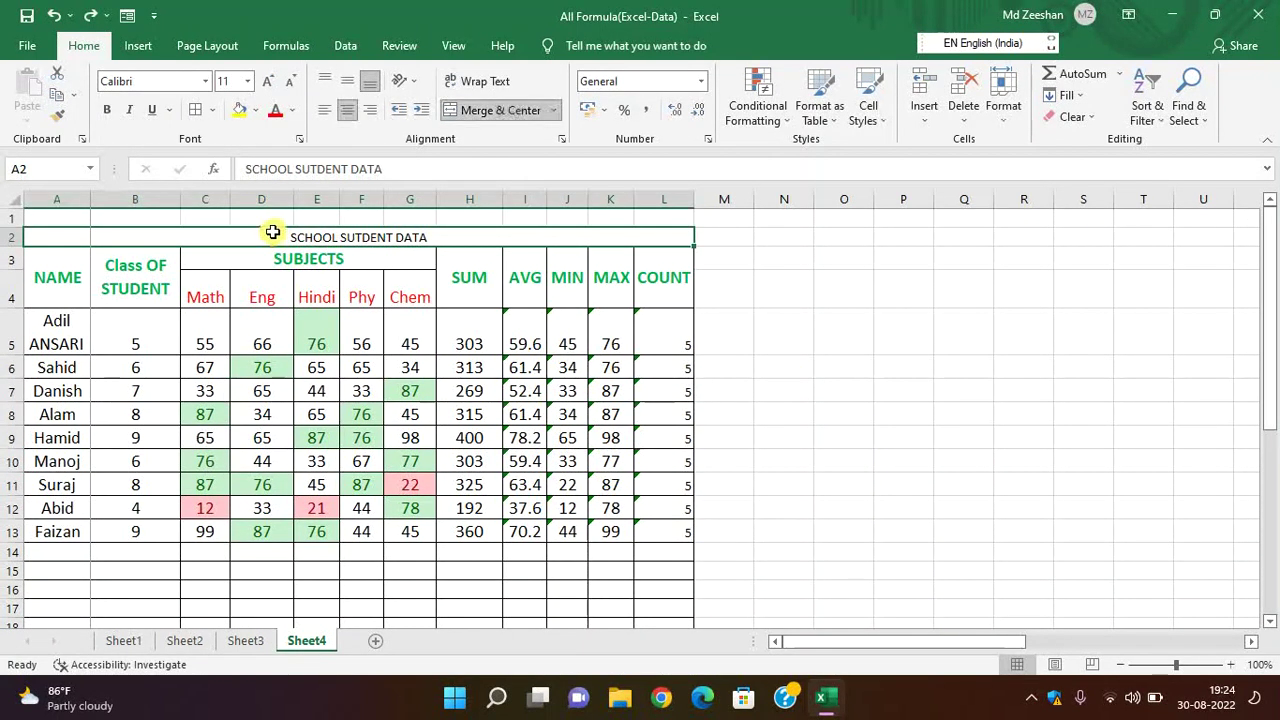
click(249, 83)
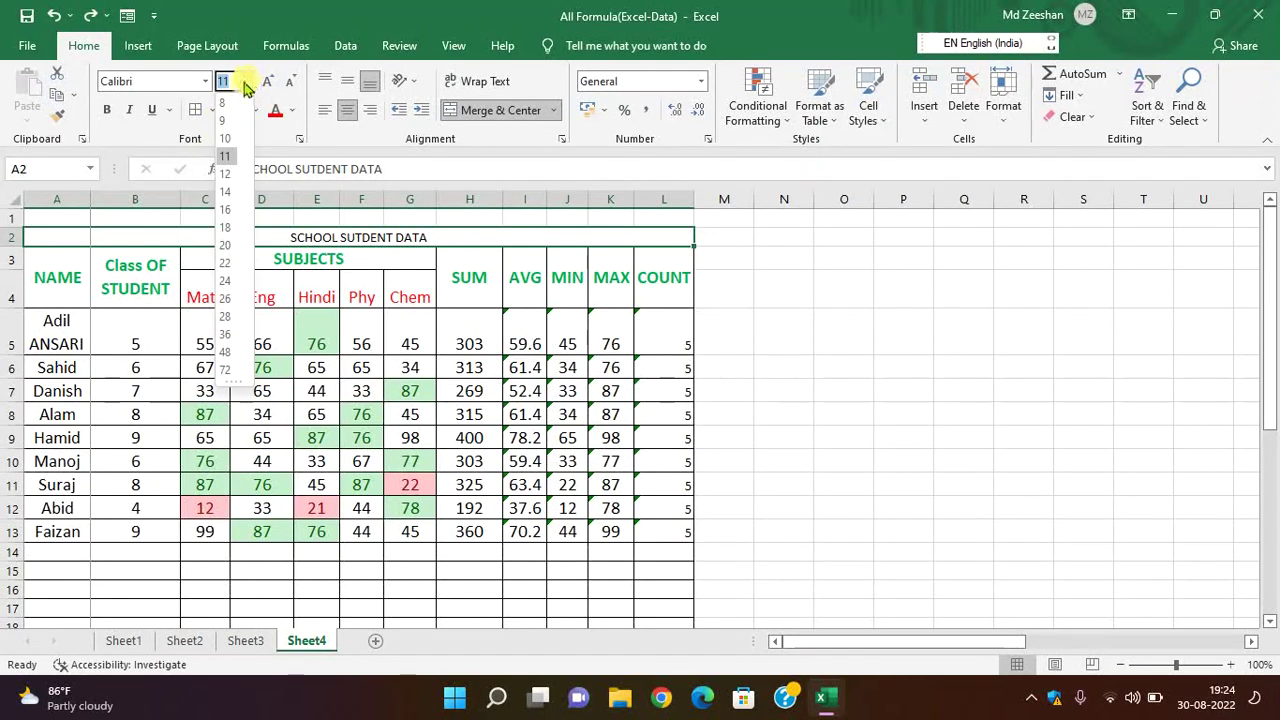
click(224, 245)
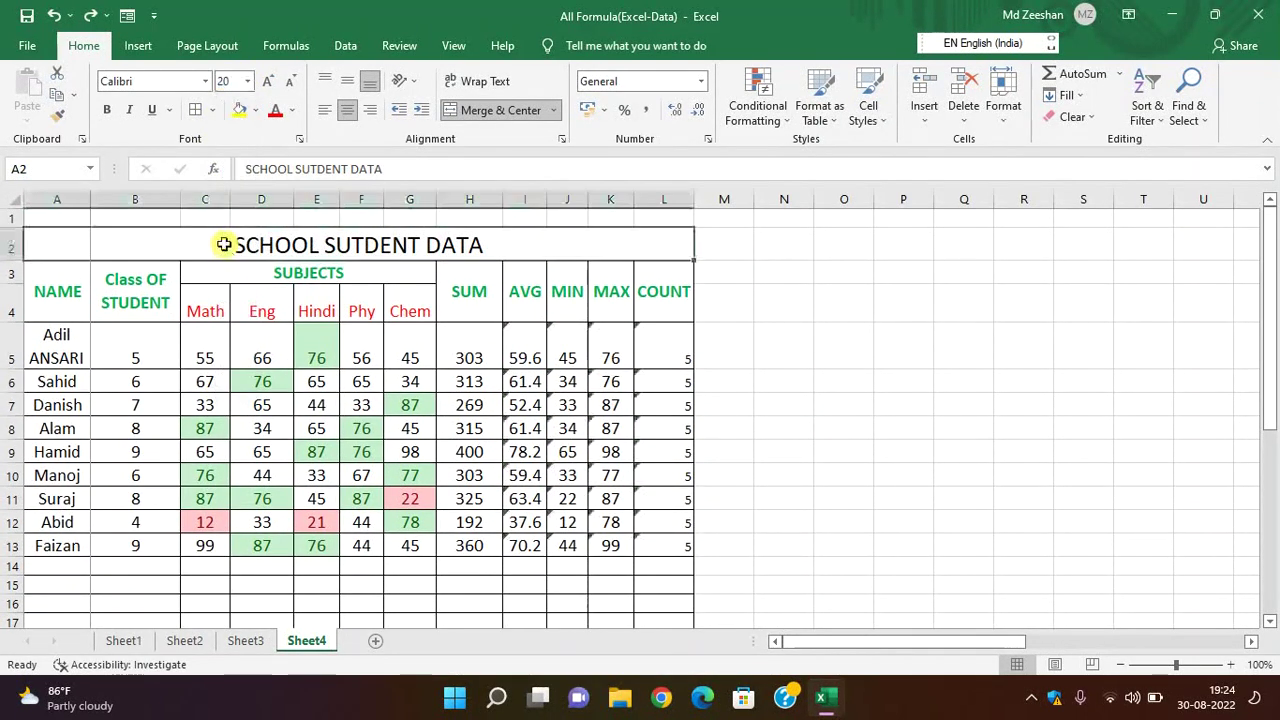
click(212, 110)
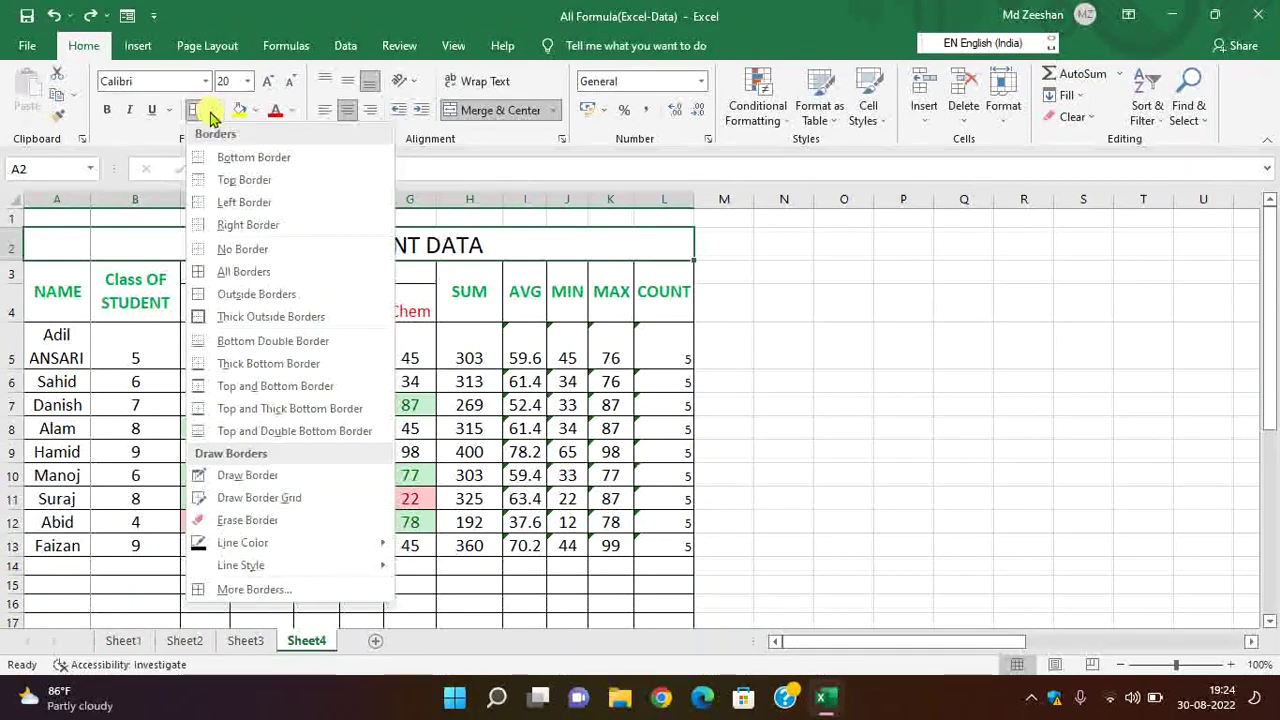
click(240, 296)
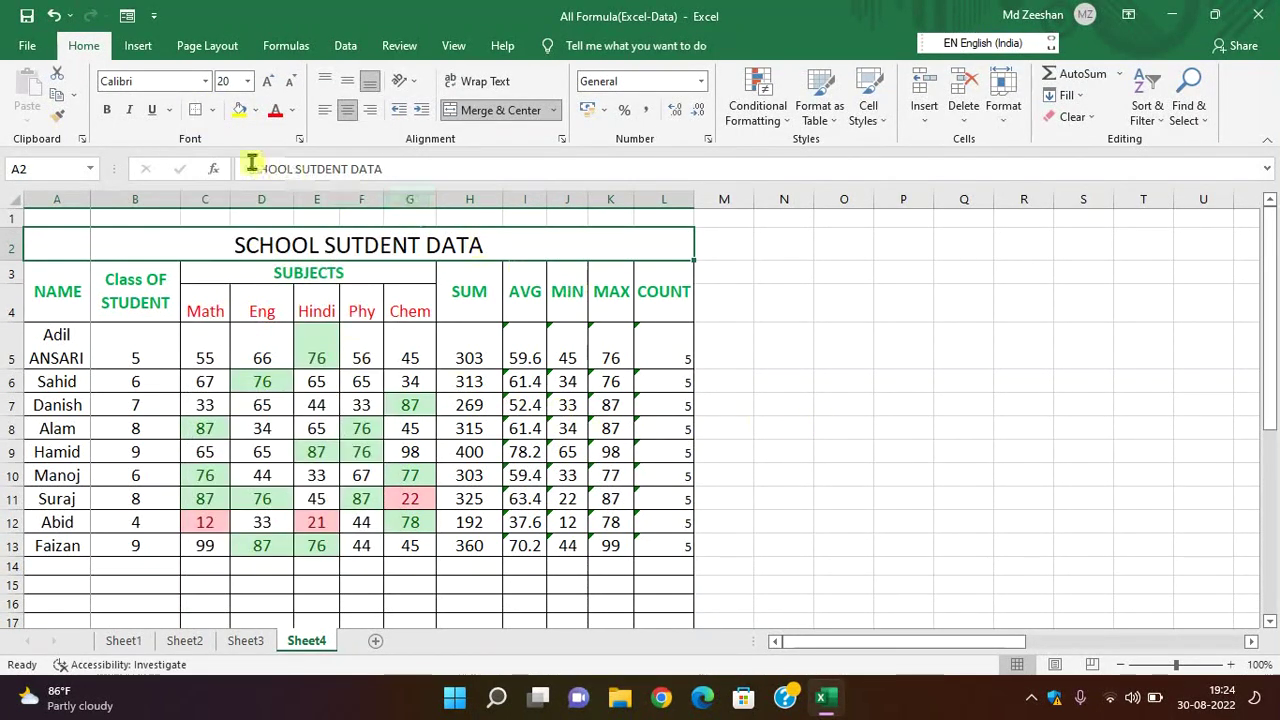
click(256, 112)
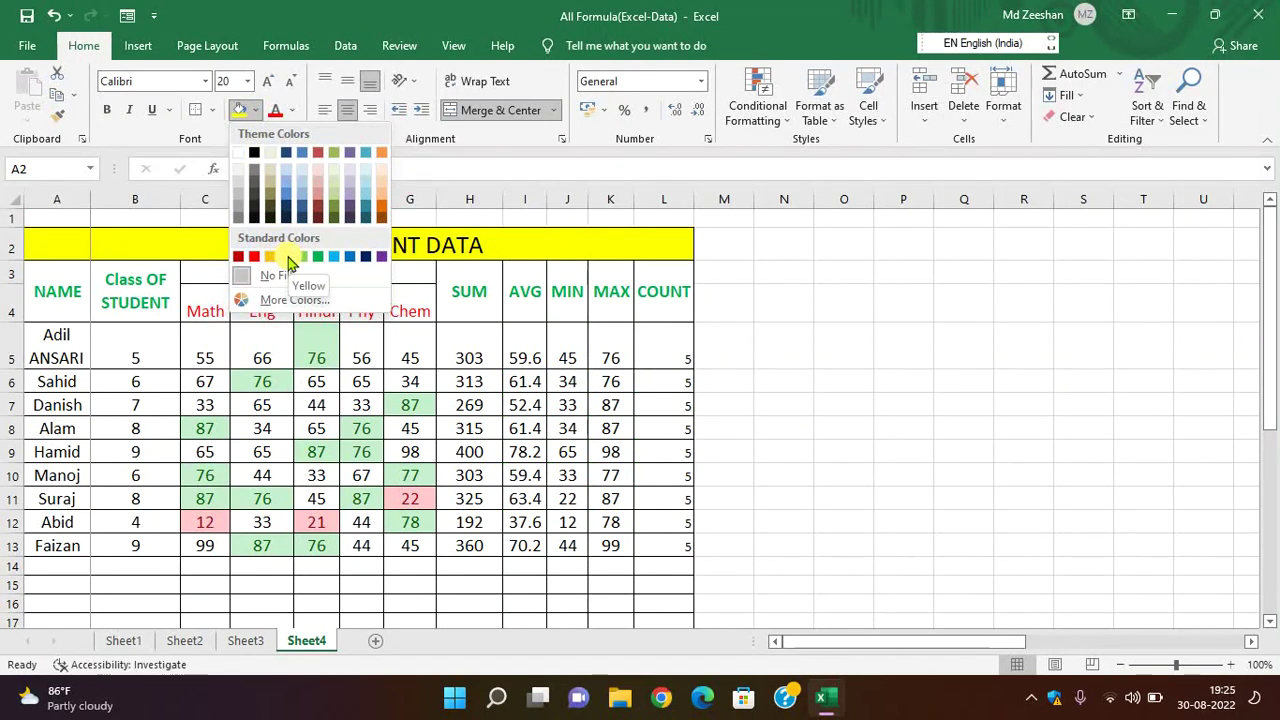
click(287, 257)
click(843, 345)
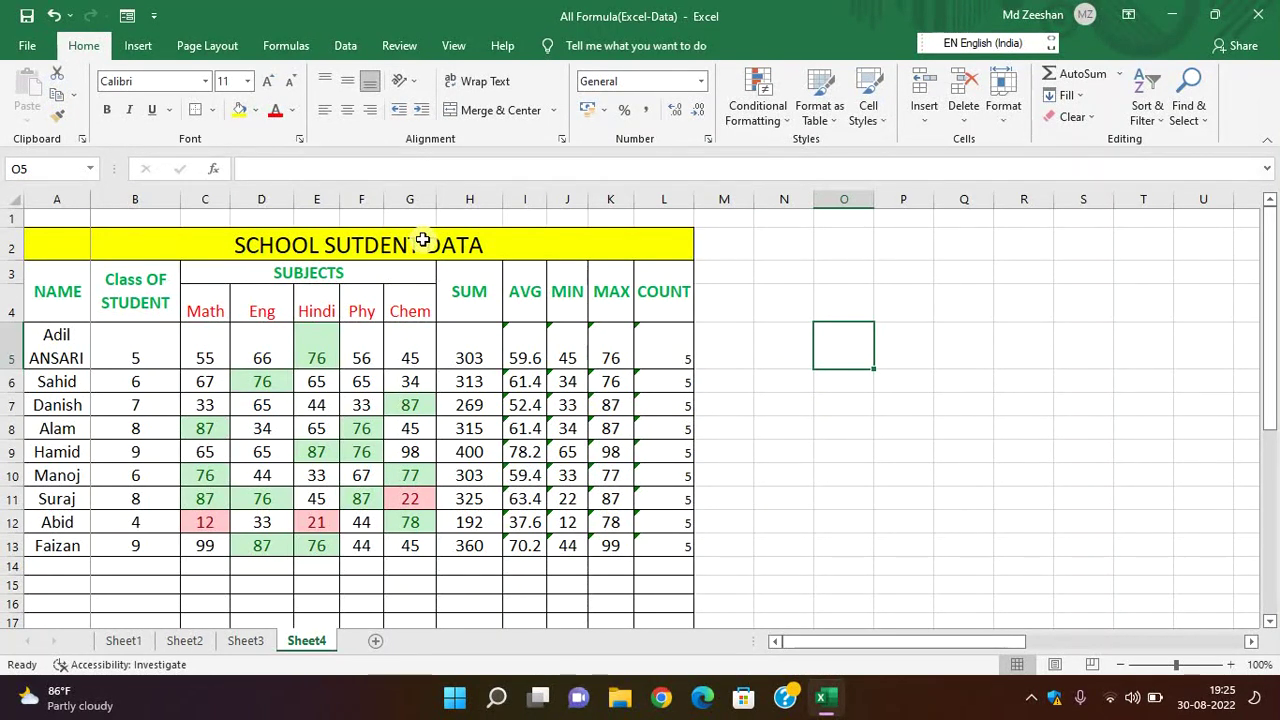
Step: Merge and centre N2:U2 and enter DATABASE in it
drag(780, 242, 1181, 253)
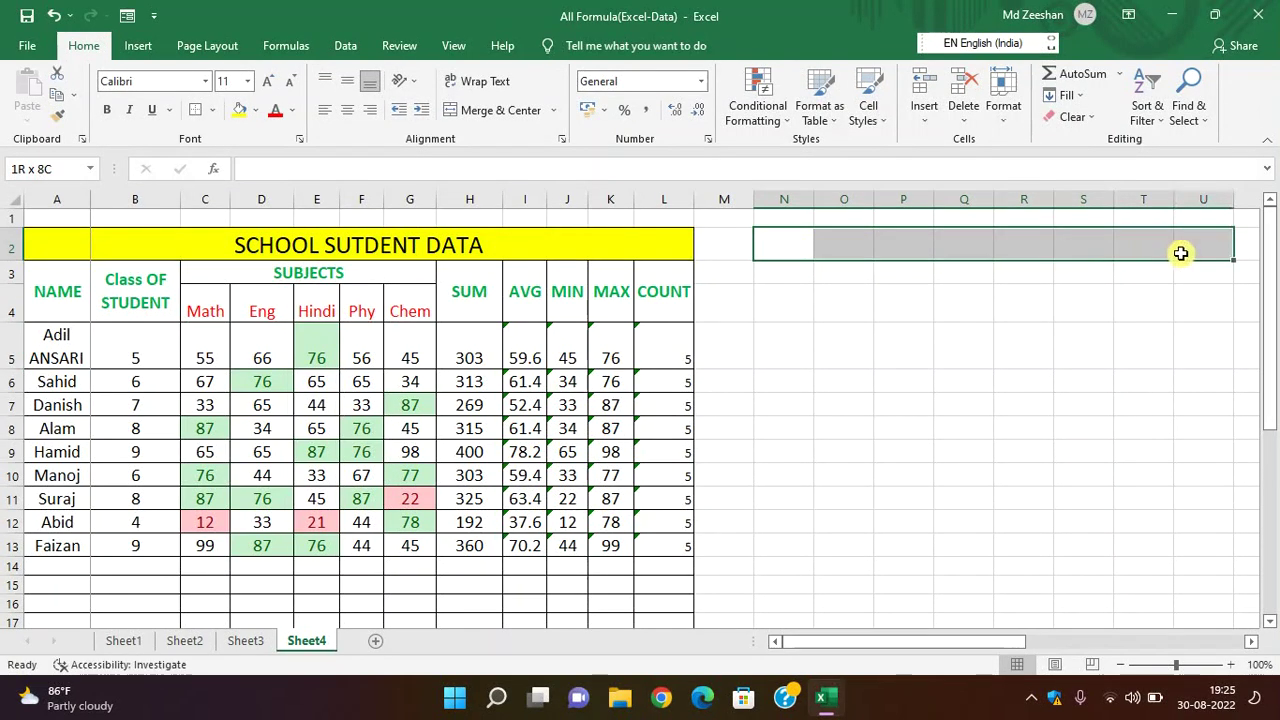
click(495, 110)
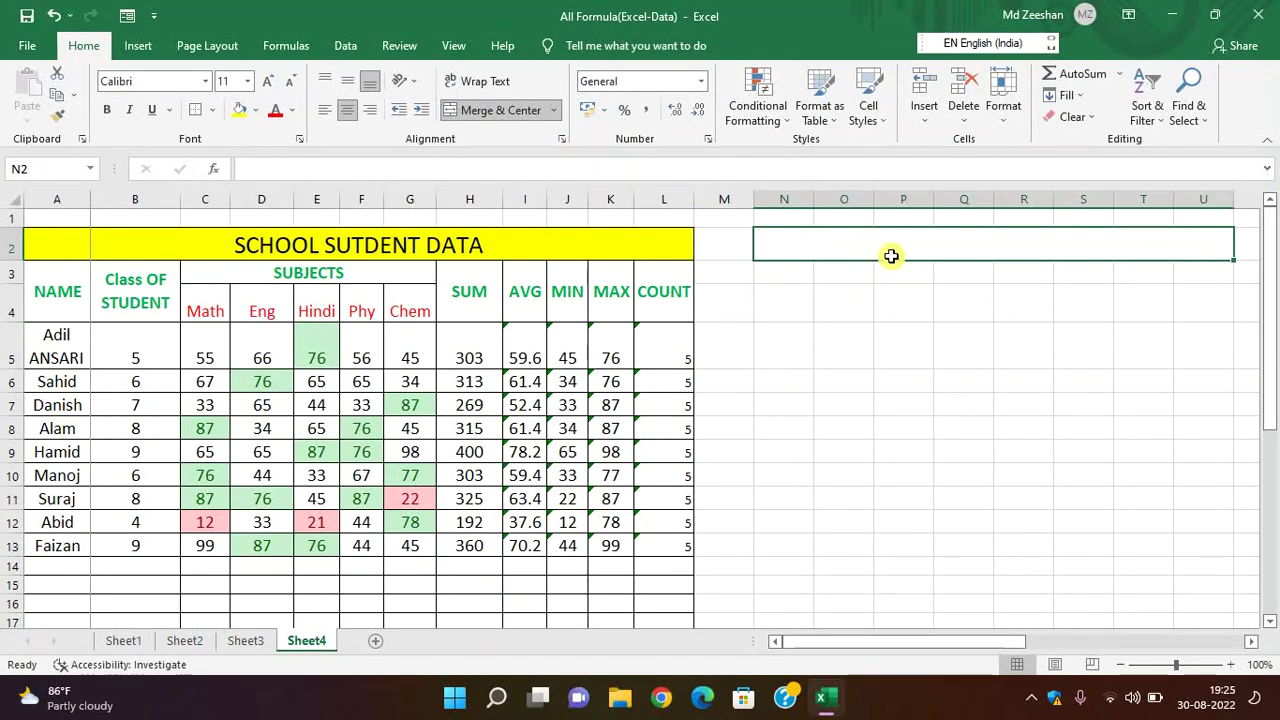
text(DATAB)
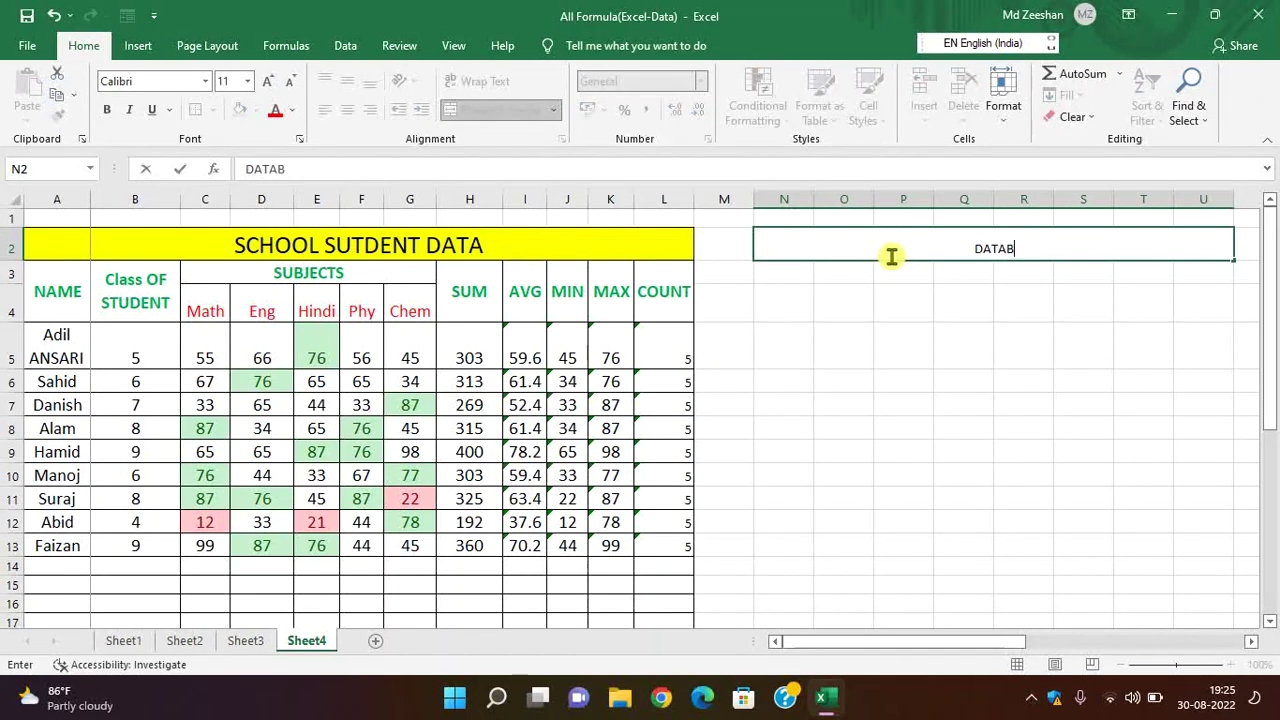
text(ASE)
key(Return)
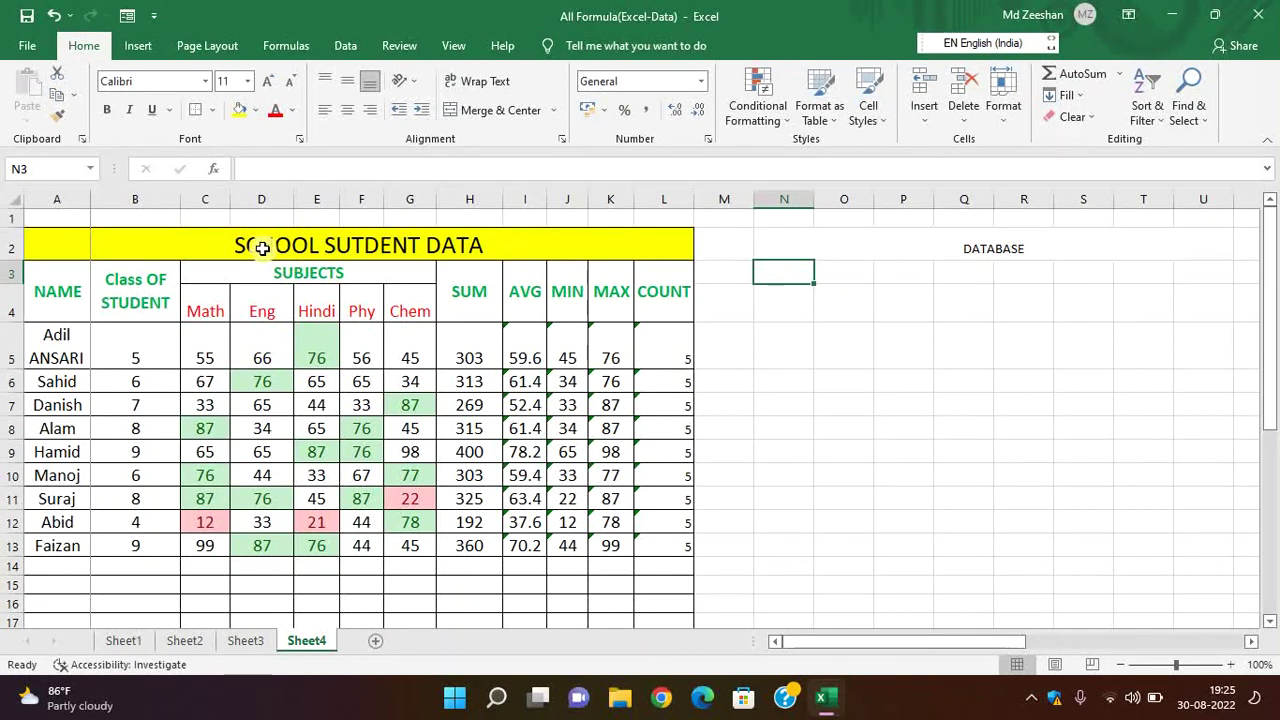
Step: Make the A2 title italic and underlined, then save the workbook
click(263, 248)
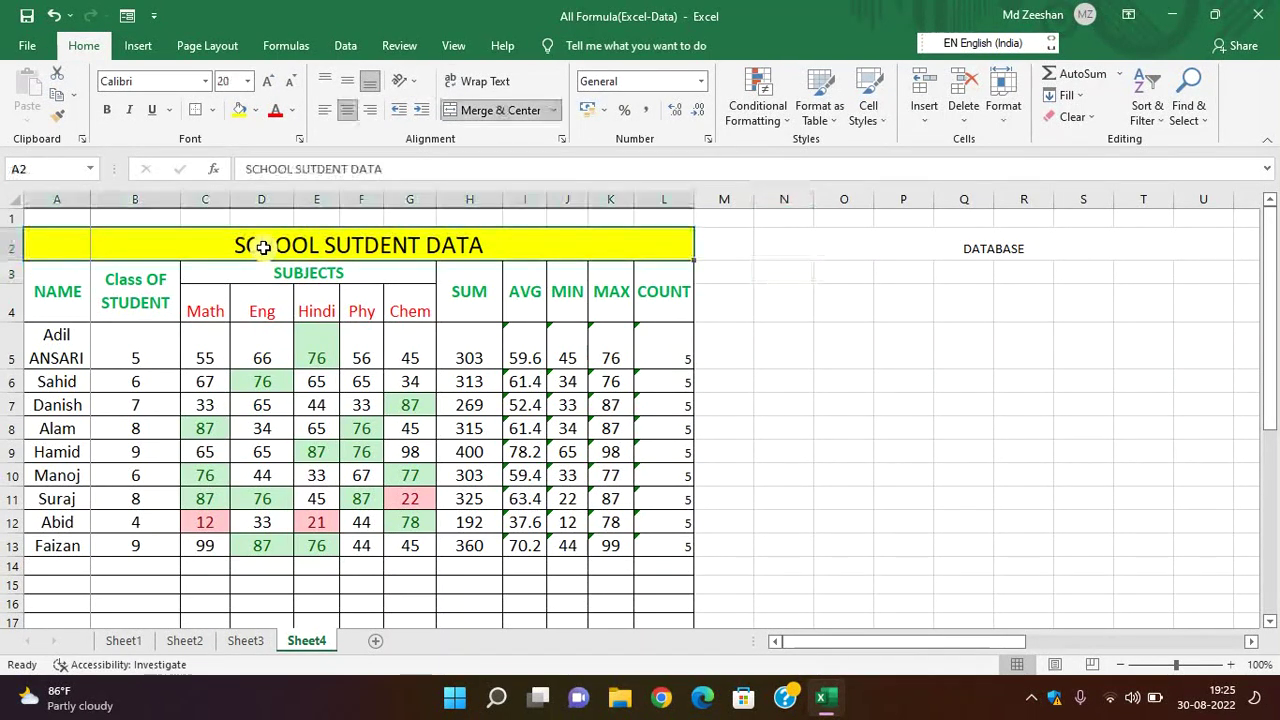
click(129, 110)
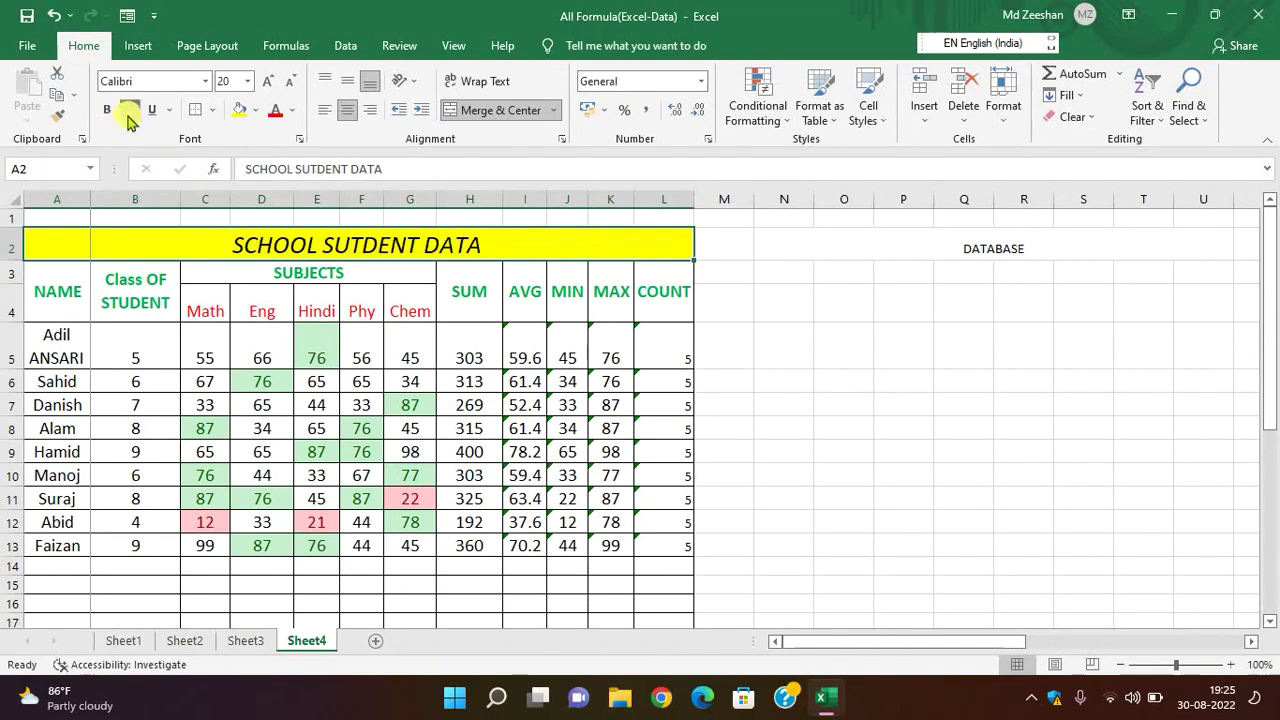
click(152, 110)
click(843, 404)
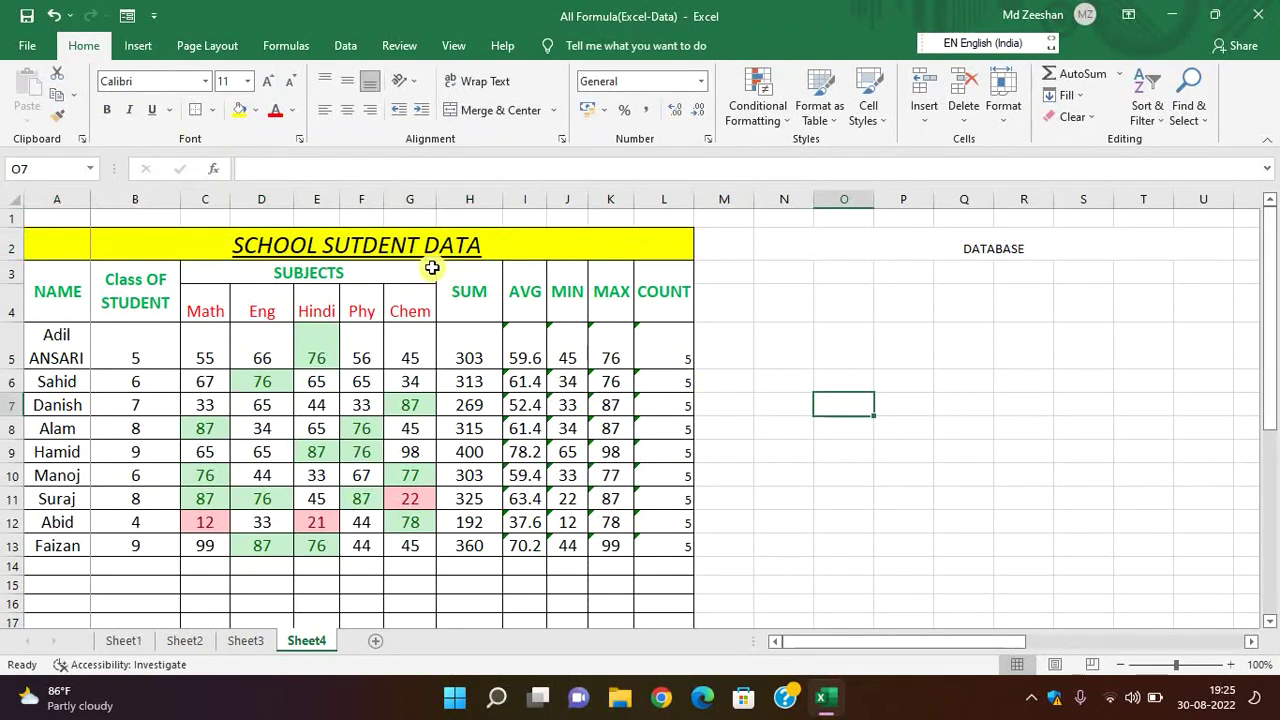
key(ctrl+s)
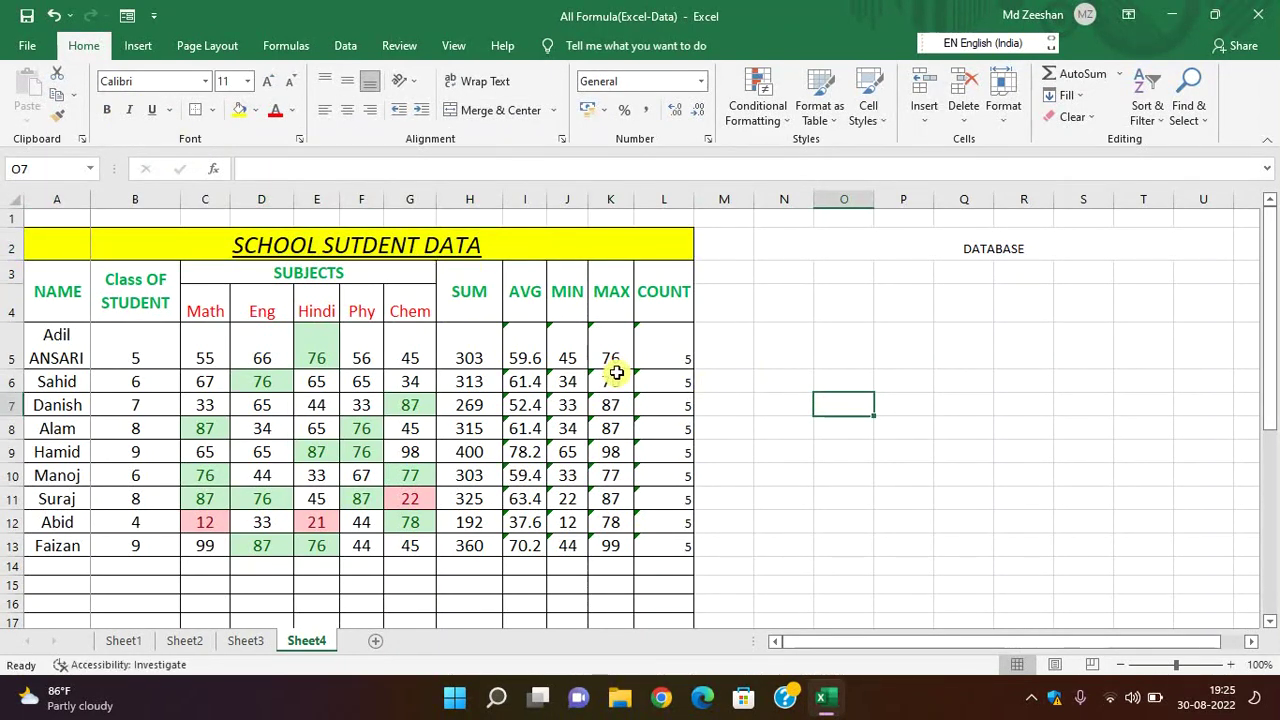
click(1002, 245)
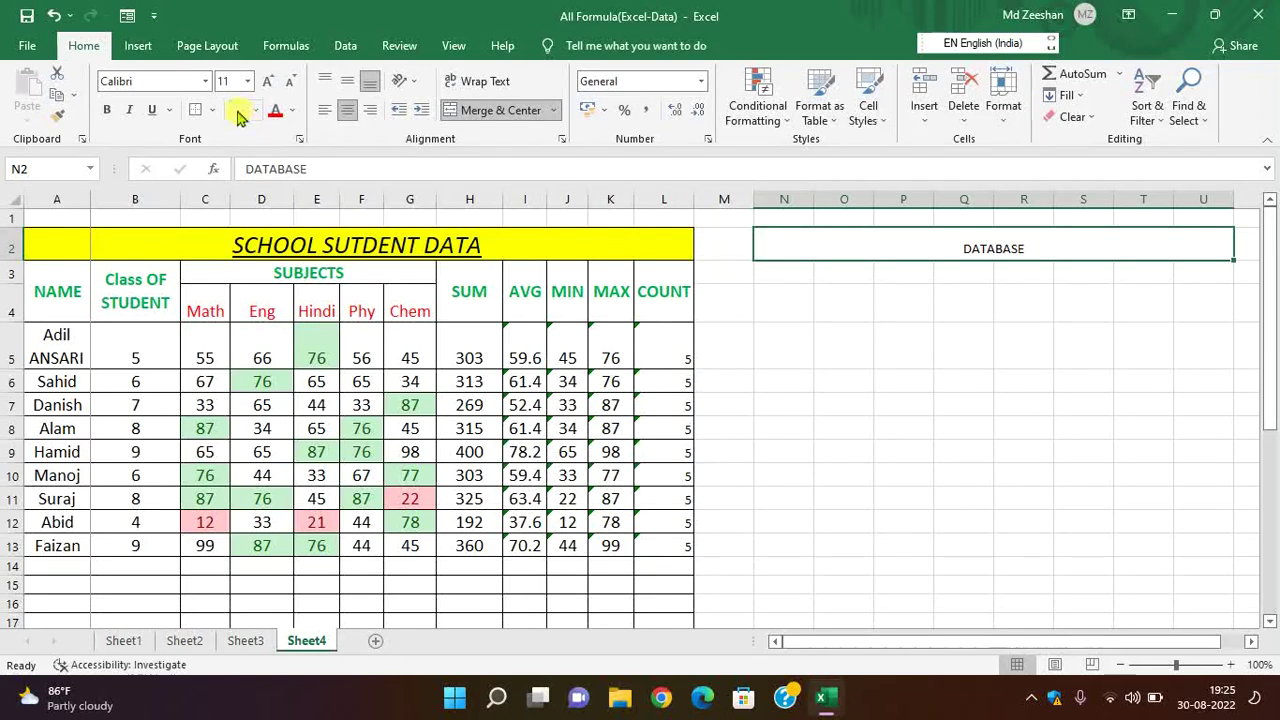
click(900, 405)
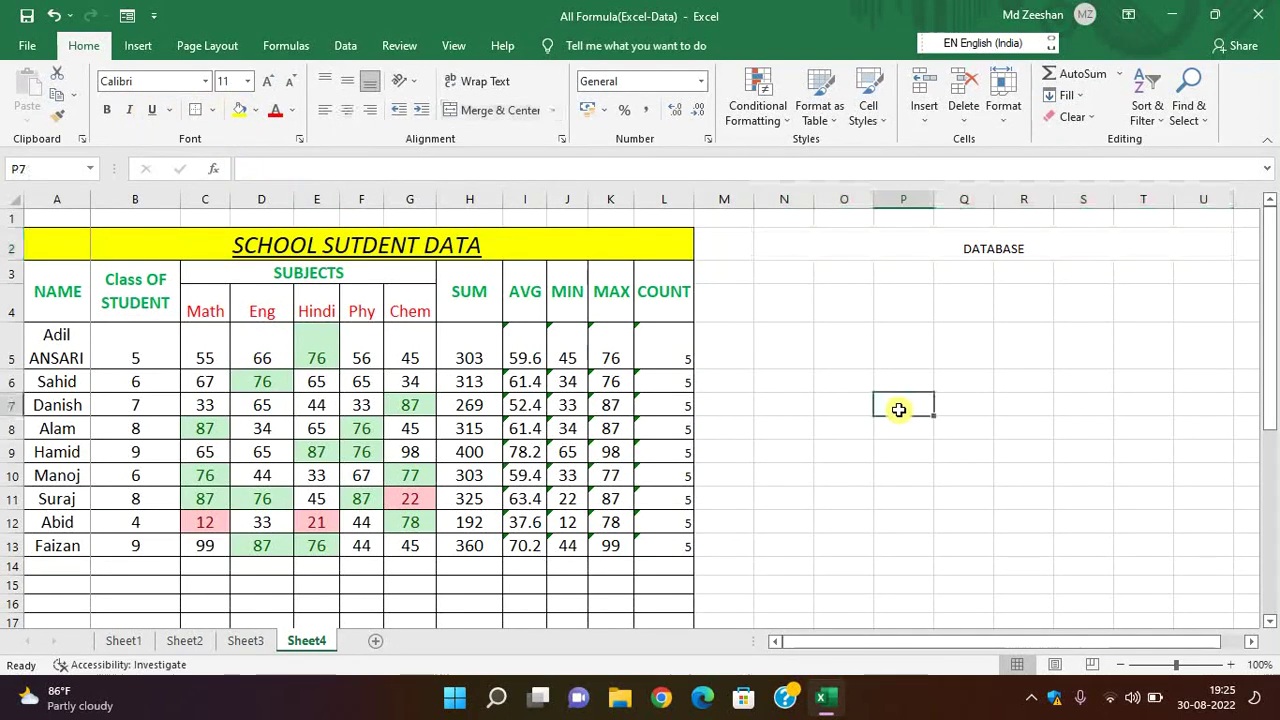
click(287, 249)
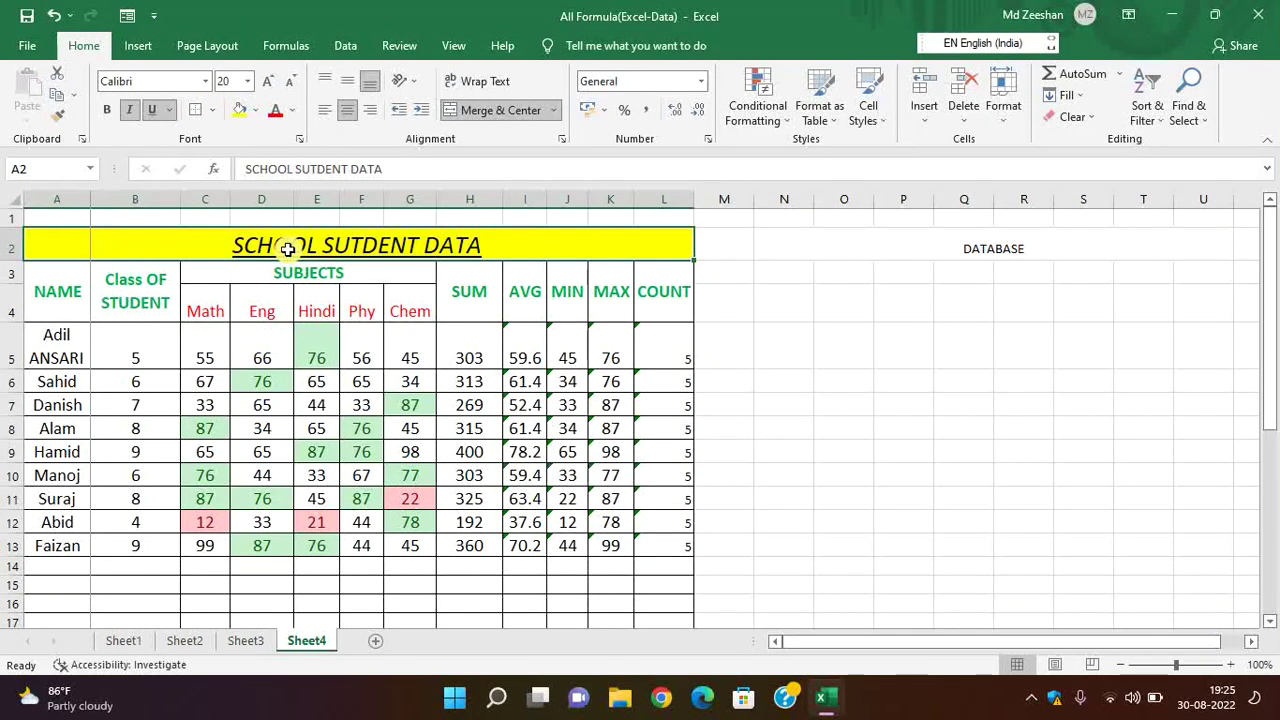
Step: Copy the title's formatting onto the DATABASE cell with Format Painter
click(57, 117)
click(966, 247)
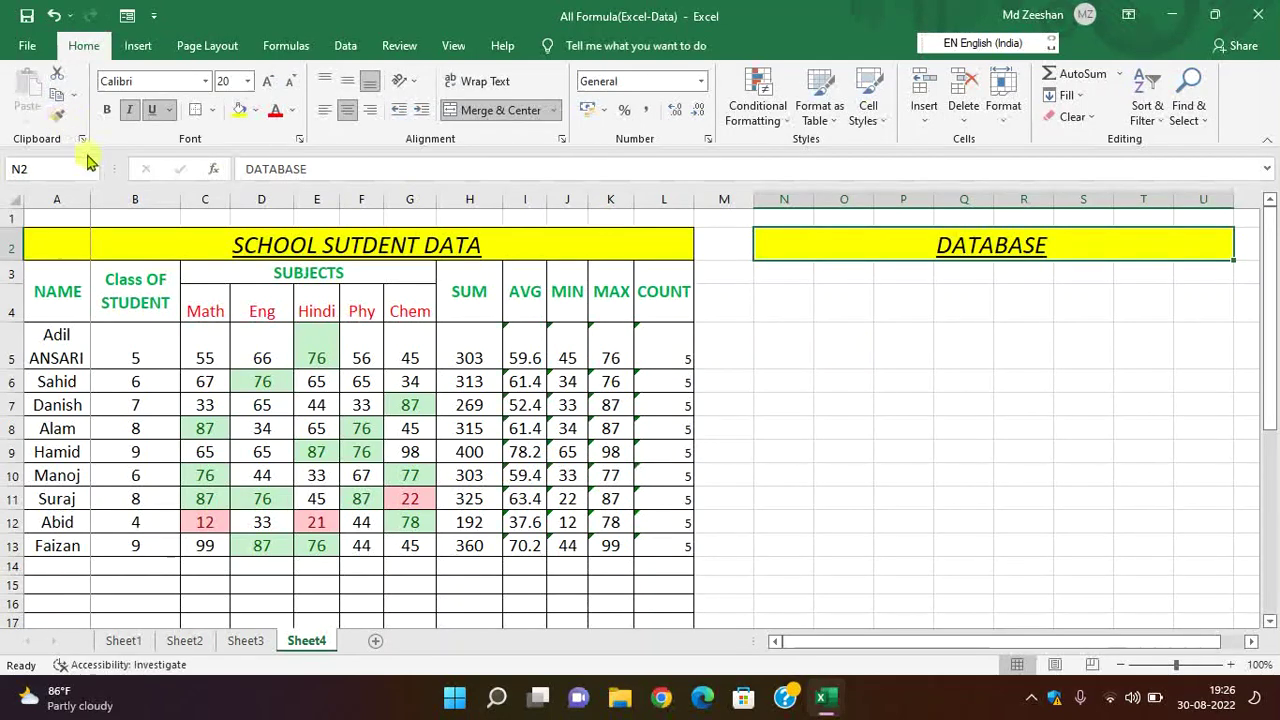
click(307, 253)
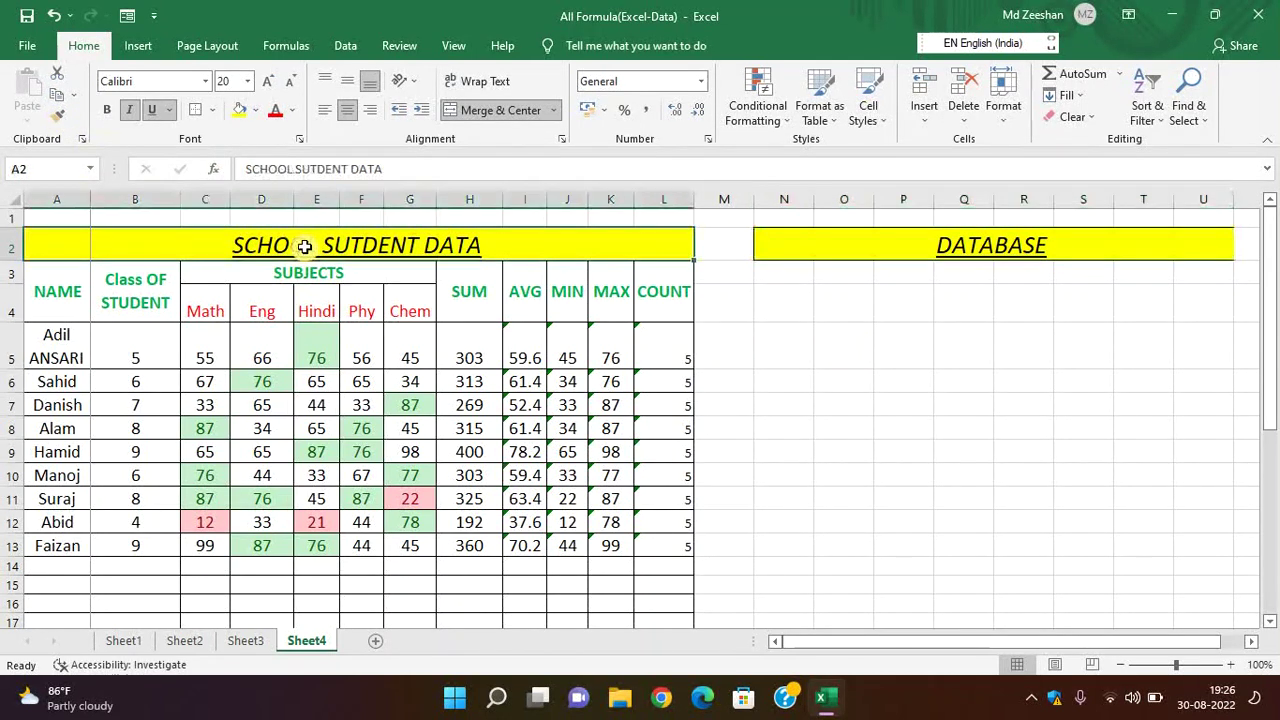
Step: Paint the title formatting onto rows 7, 9, 12, 14 and cell P9
click(57, 117)
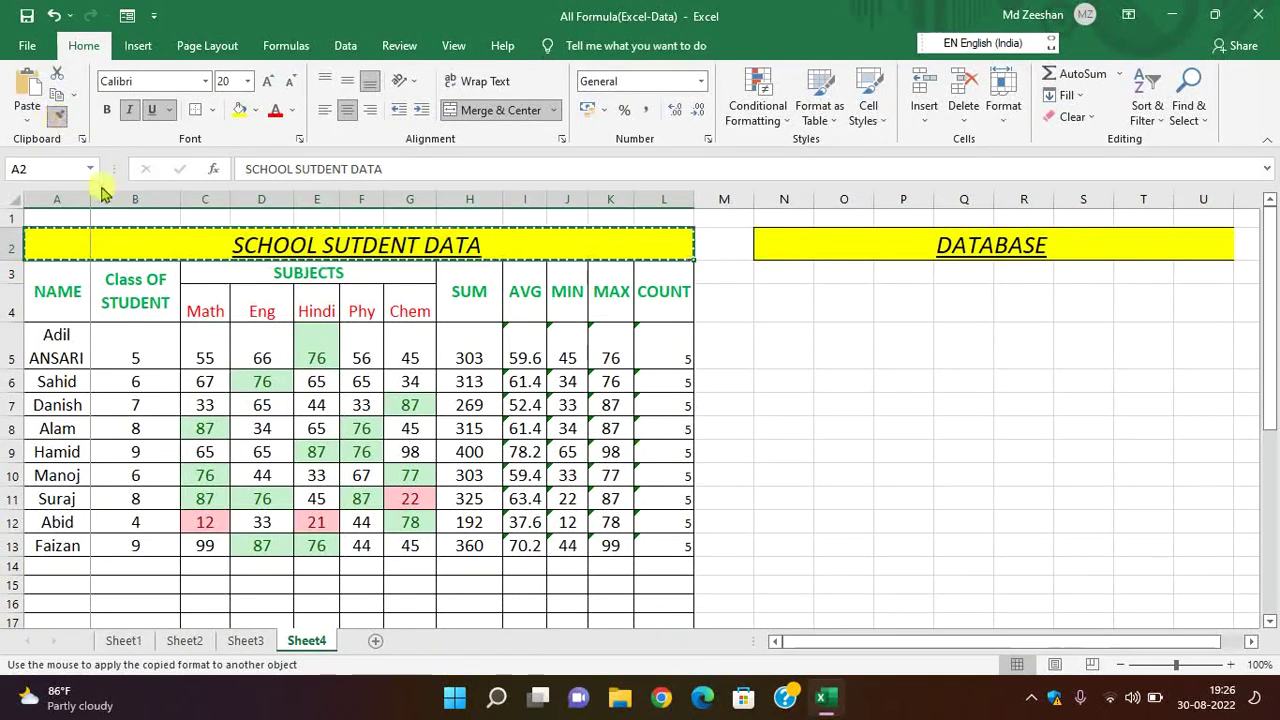
click(139, 404)
click(140, 462)
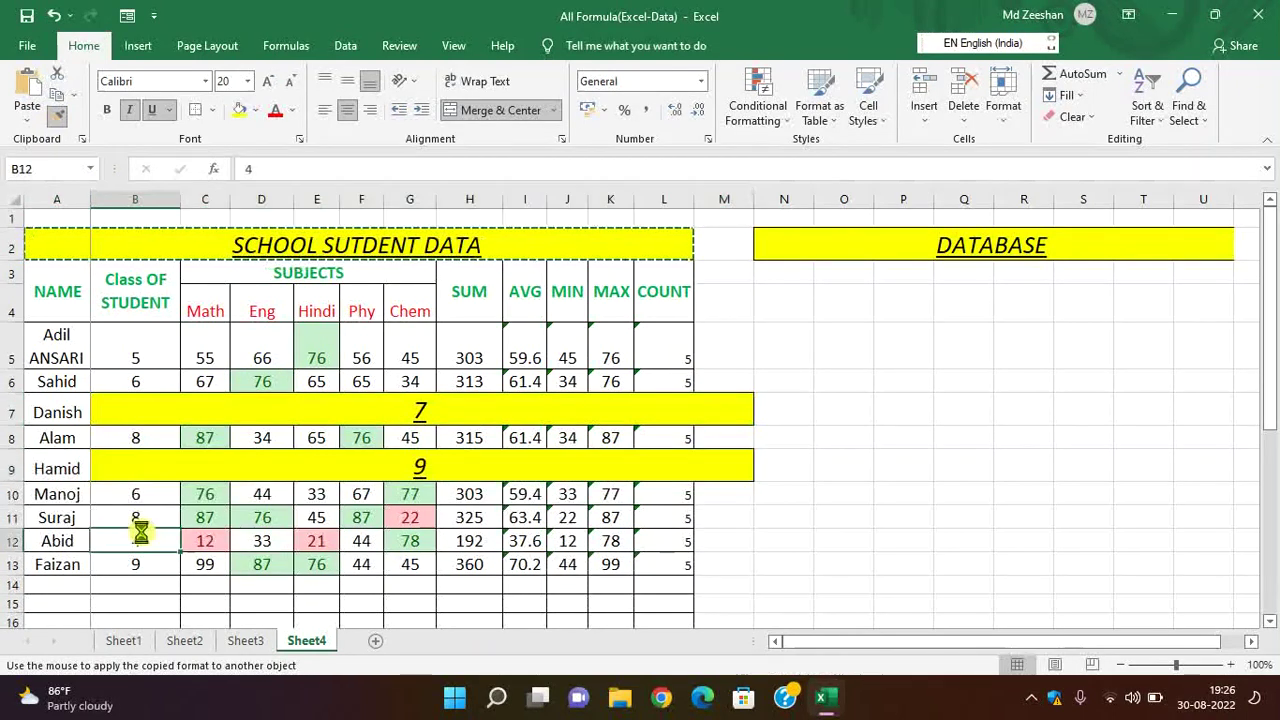
click(140, 535)
click(465, 600)
click(880, 472)
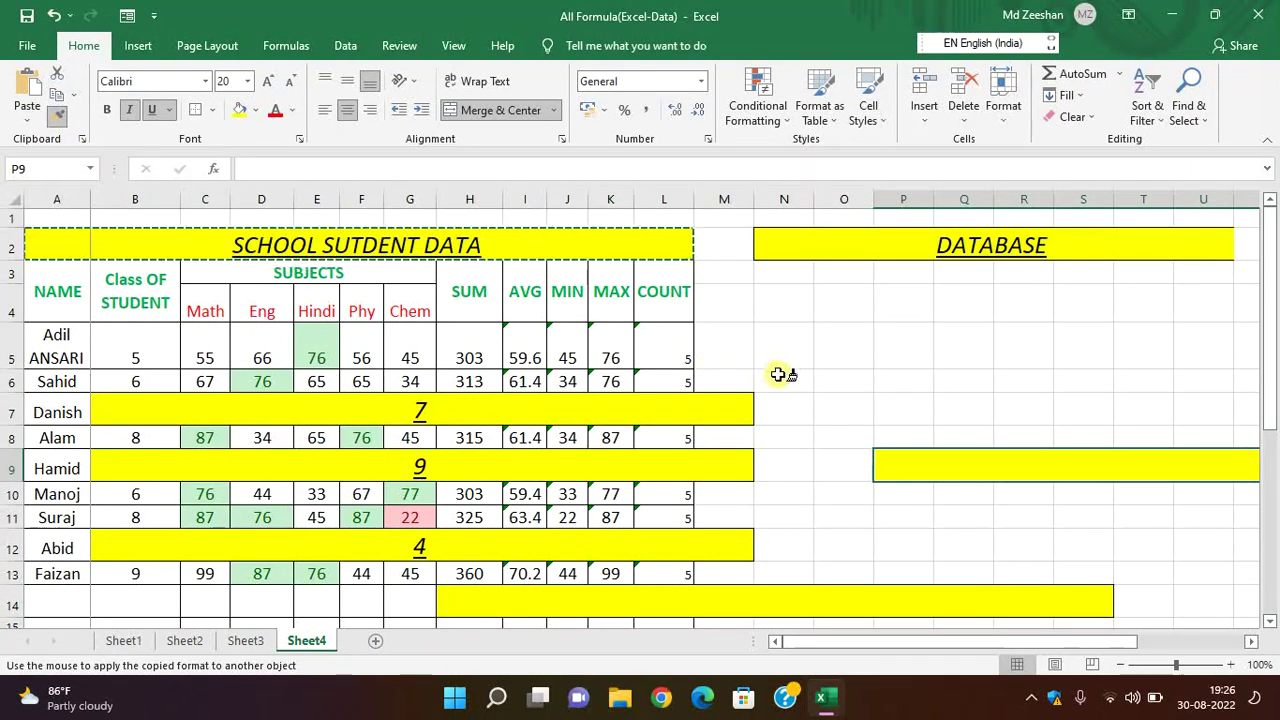
click(58, 116)
Step: Undo the format-painter bands, title formatting and DATABASE heading with four Ctrl+Z presses
key(ctrl+z)
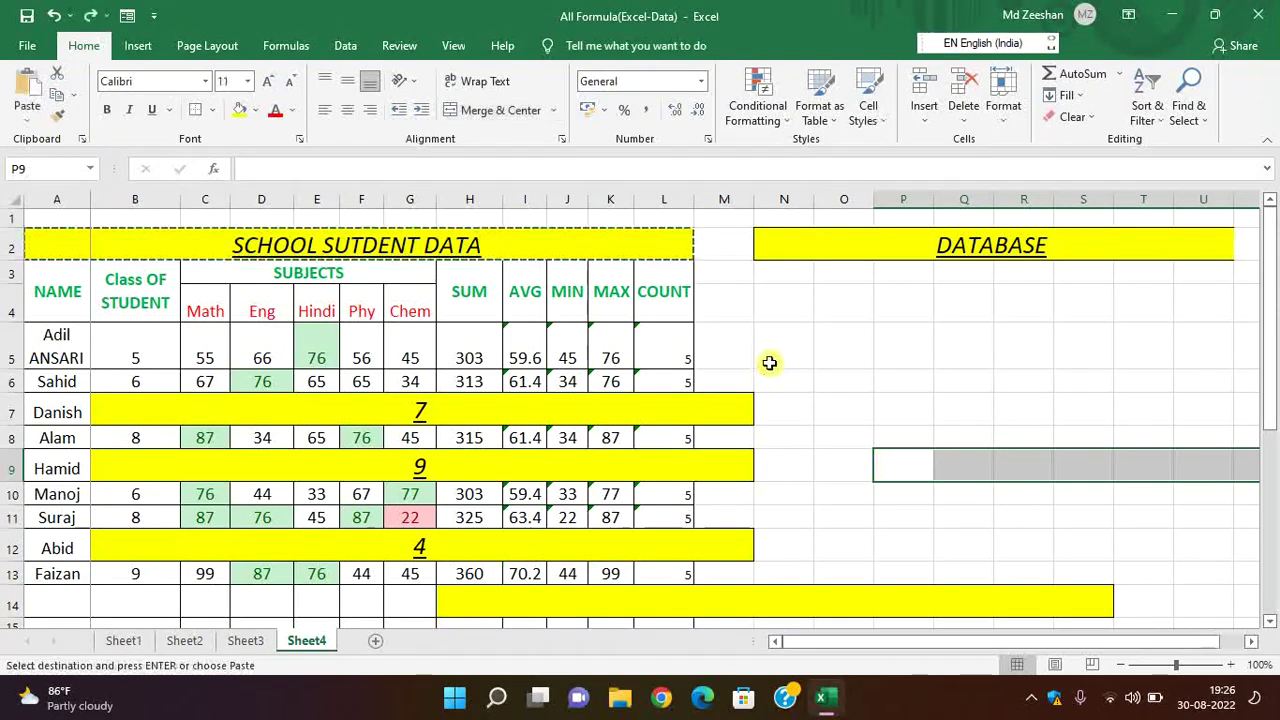
key(ctrl+z)
key(ctrl+z)
key(ctrl+z)
key(ctrl+z)
key(ctrl+z)
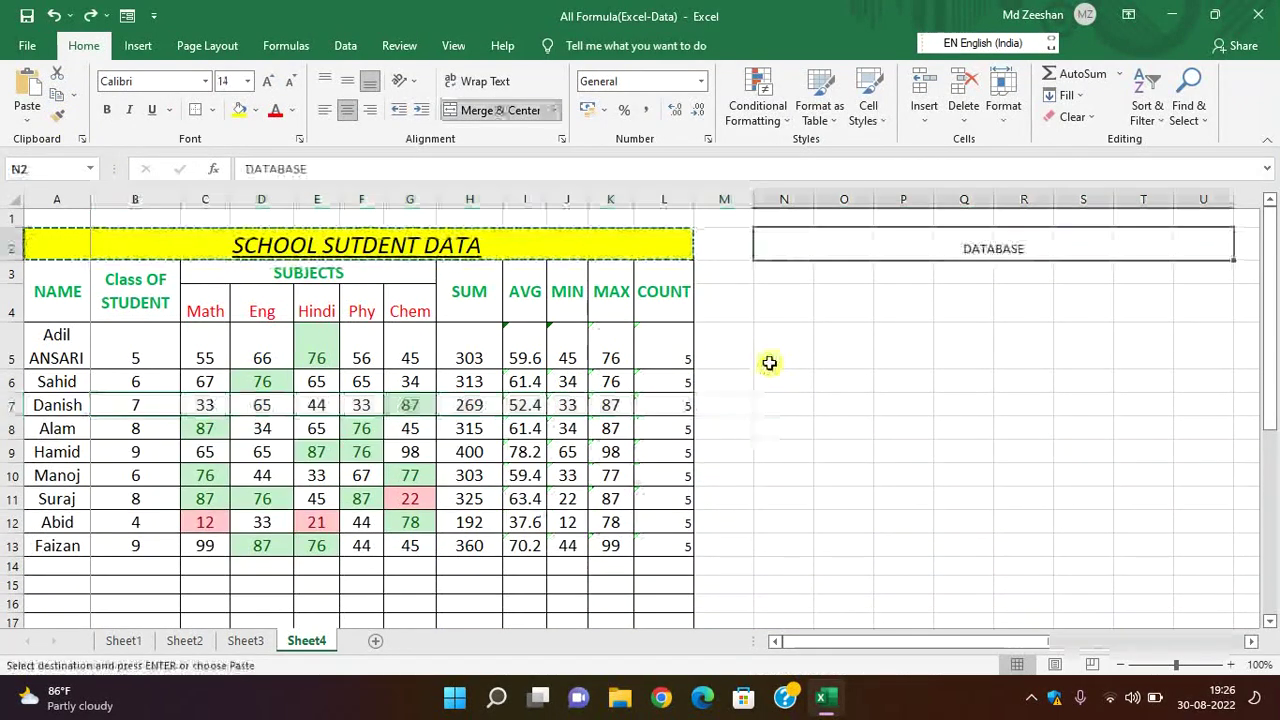
key(ctrl+z)
key(ctrl+z)
key(ctrl+z)
key(ctrl+z)
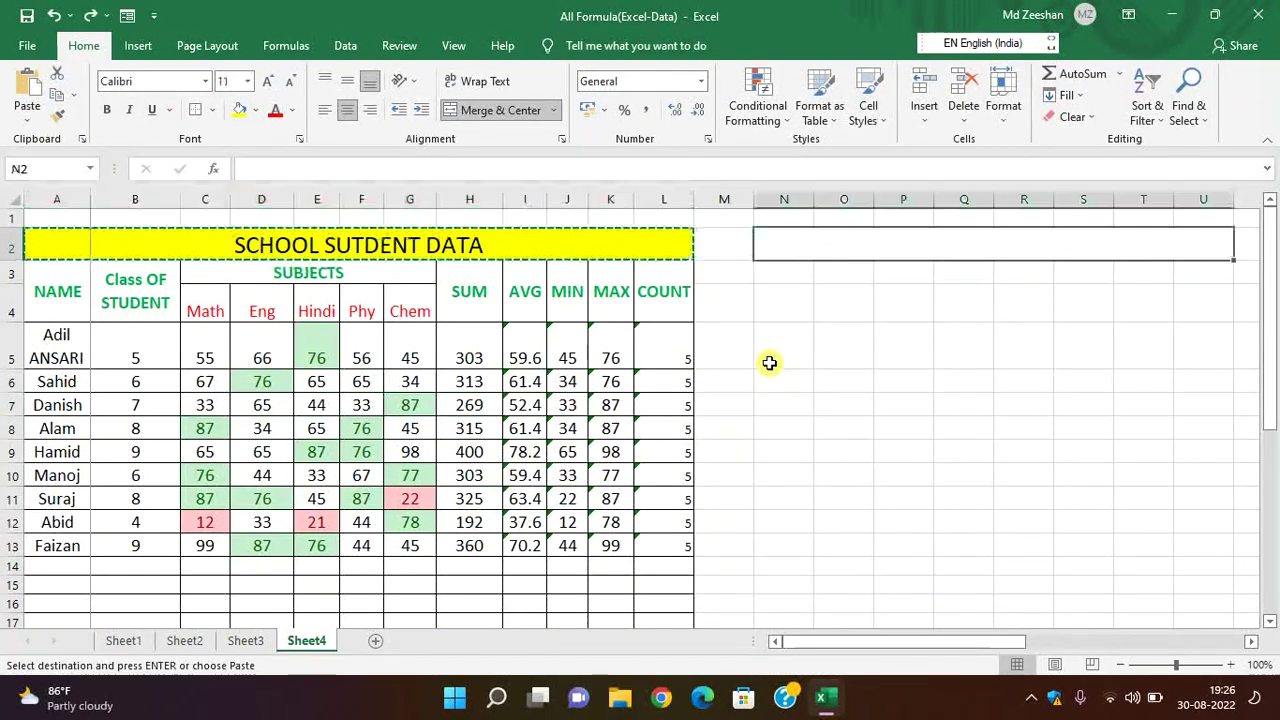
key(ctrl+z)
click(844, 369)
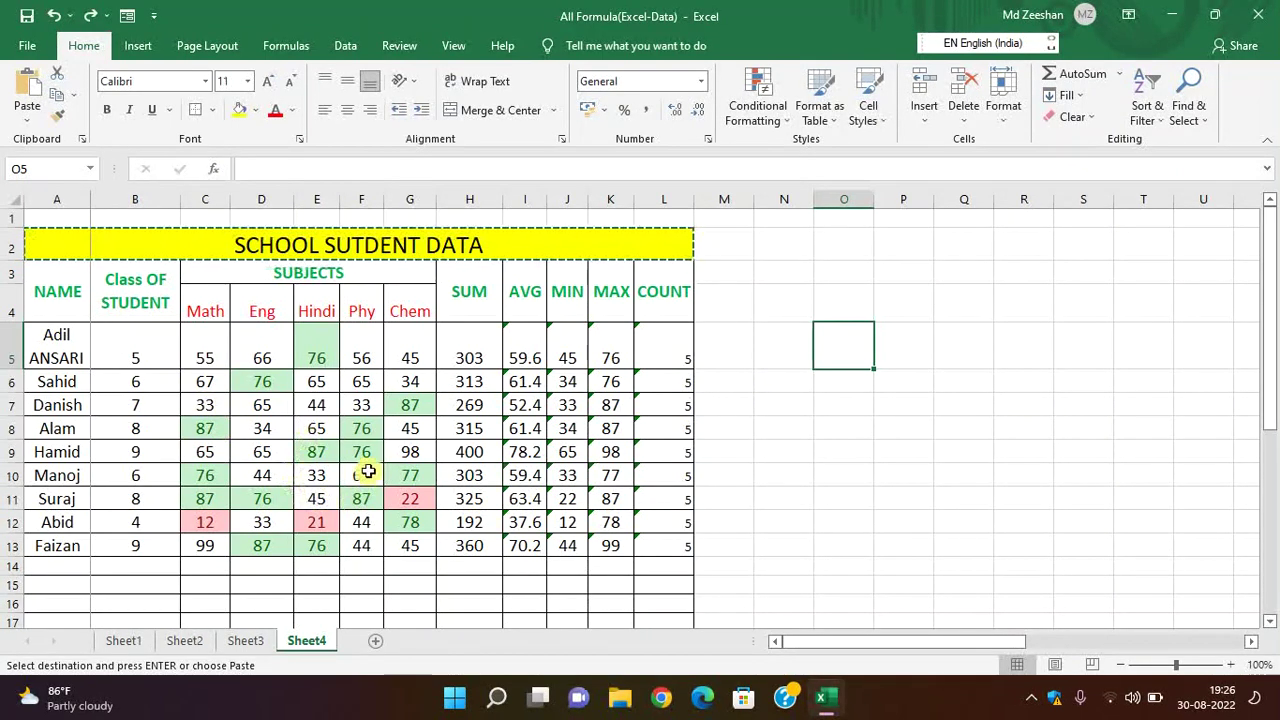
click(946, 518)
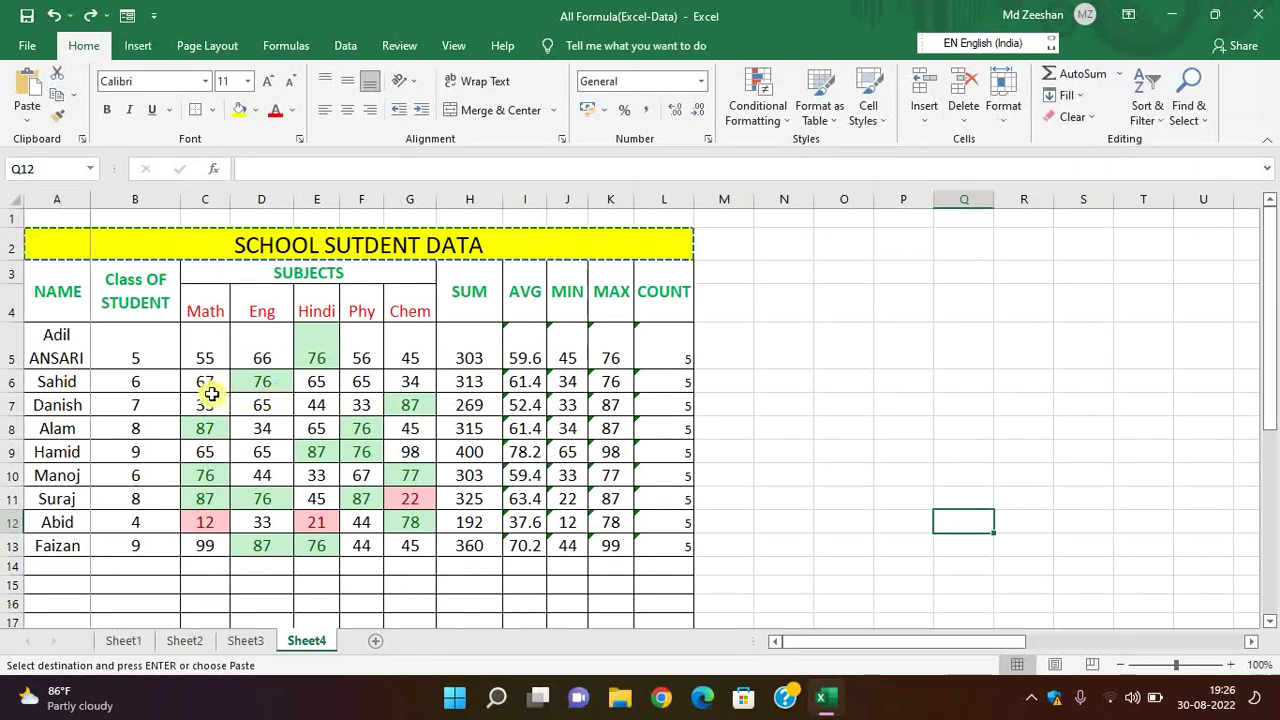
click(325, 348)
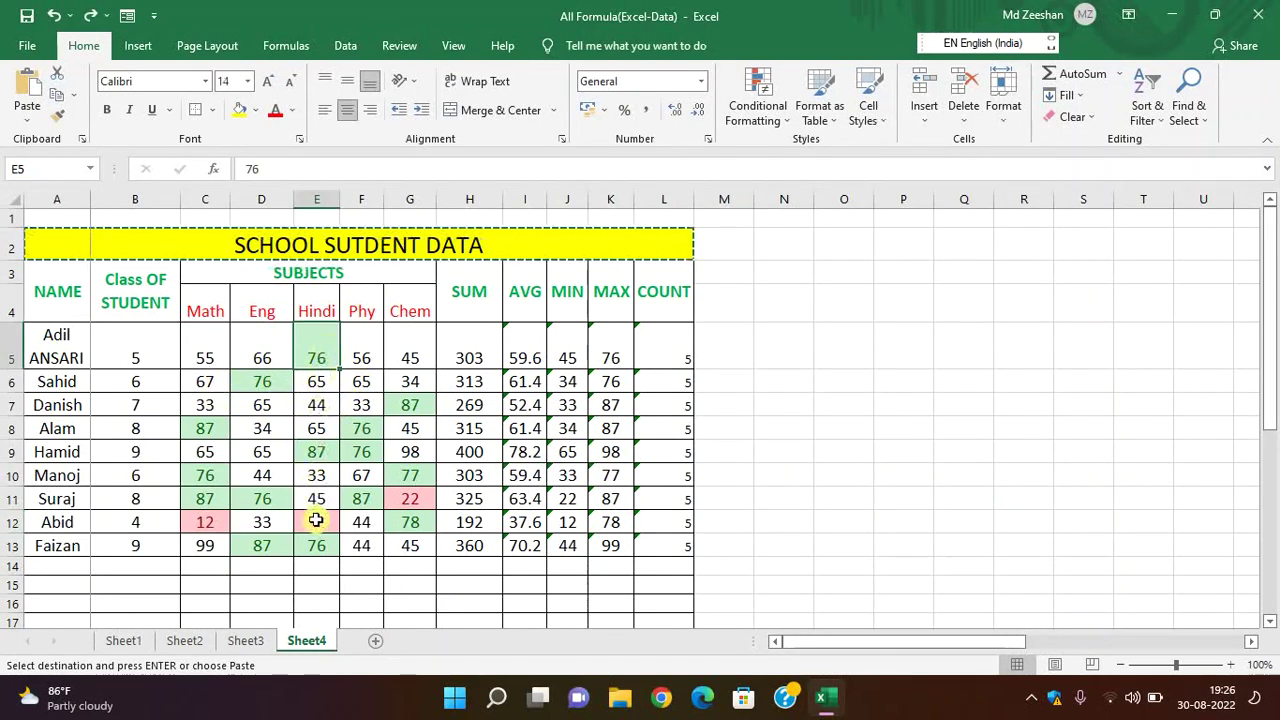
click(317, 520)
click(212, 524)
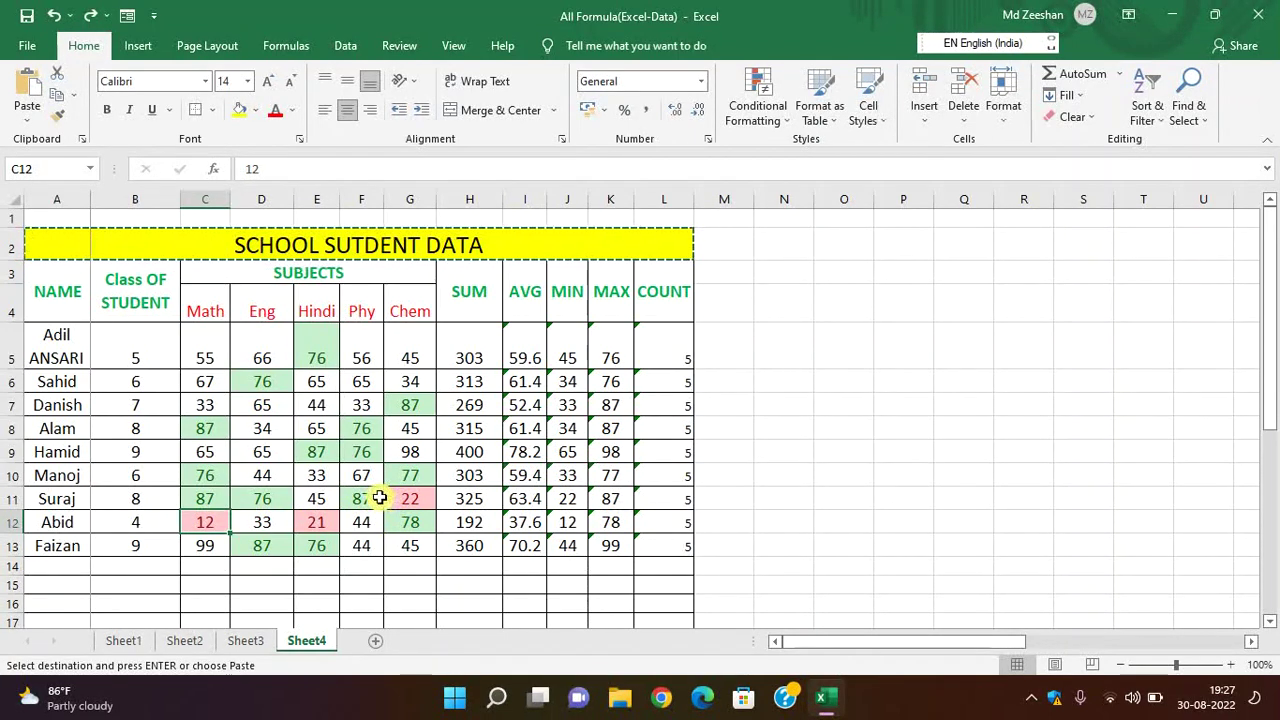
click(263, 521)
click(308, 473)
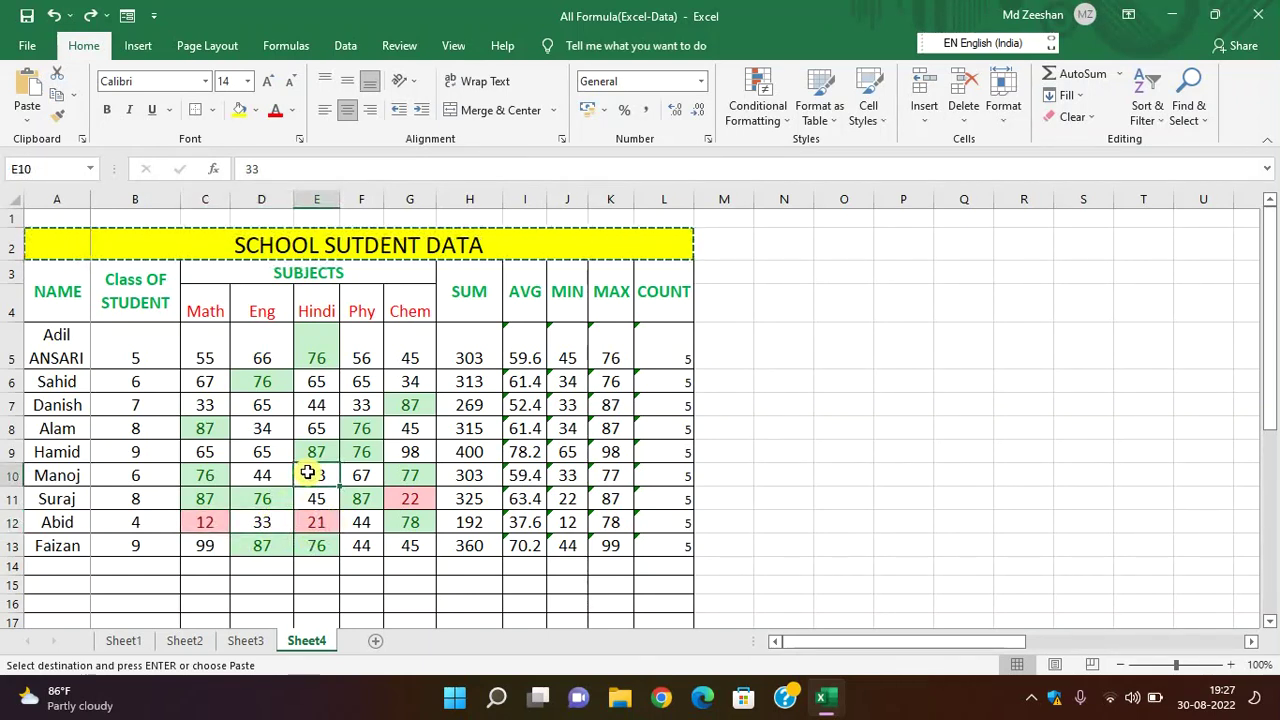
click(310, 522)
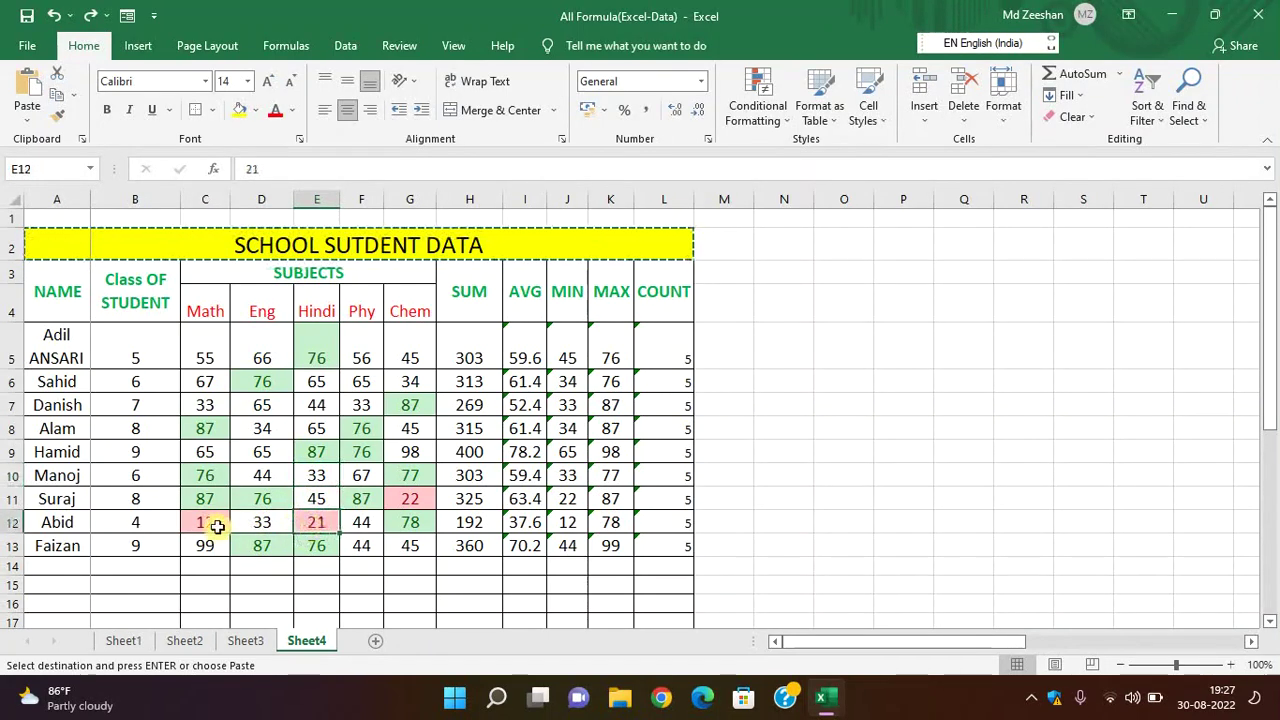
click(206, 522)
click(391, 504)
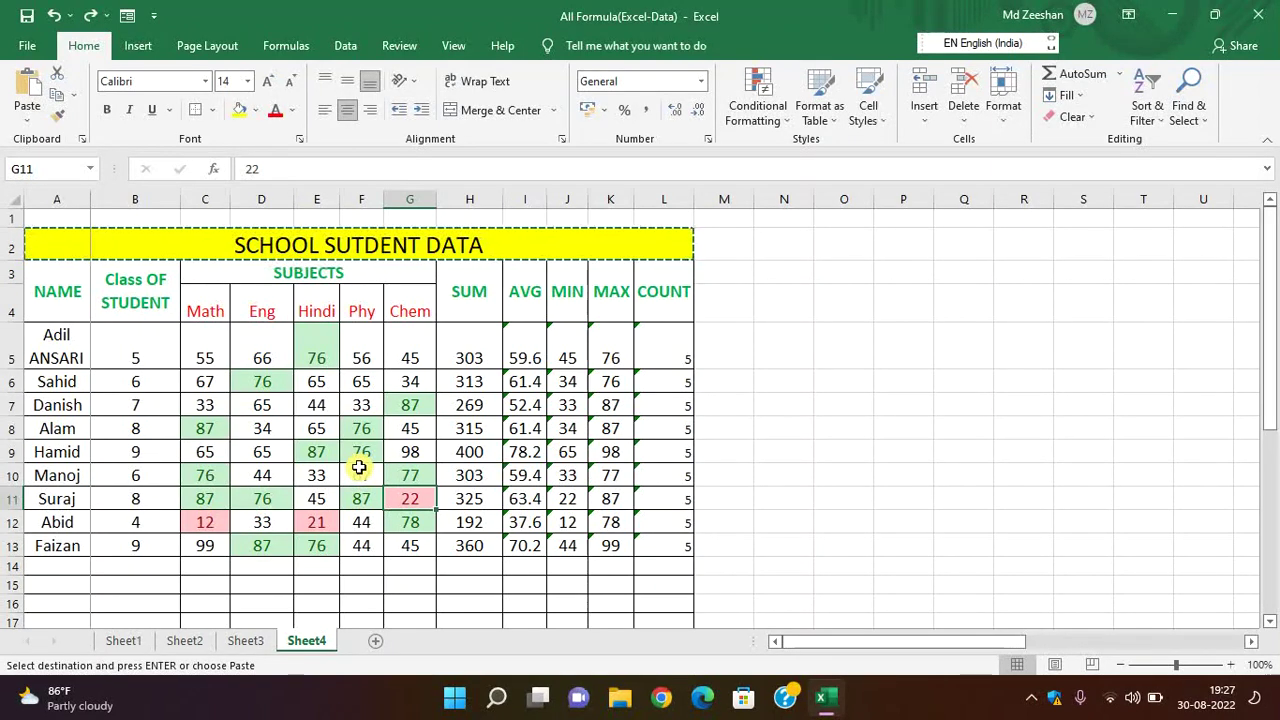
click(262, 383)
click(335, 395)
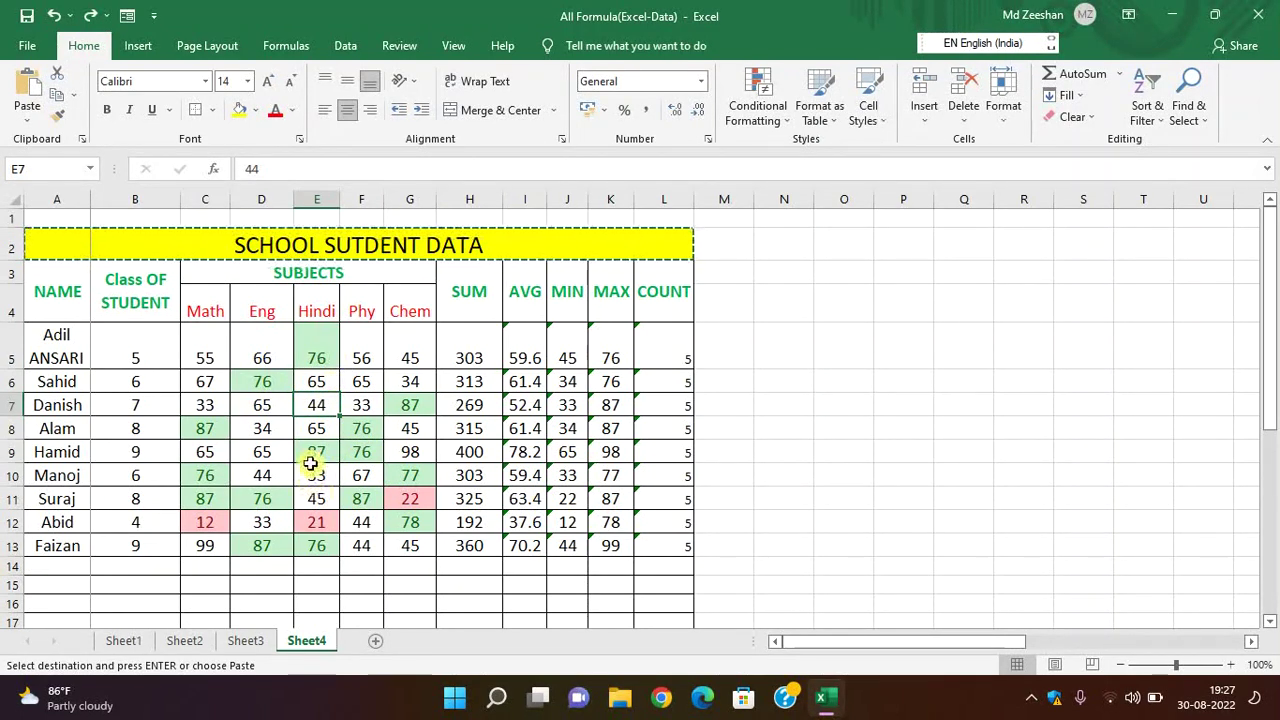
click(258, 428)
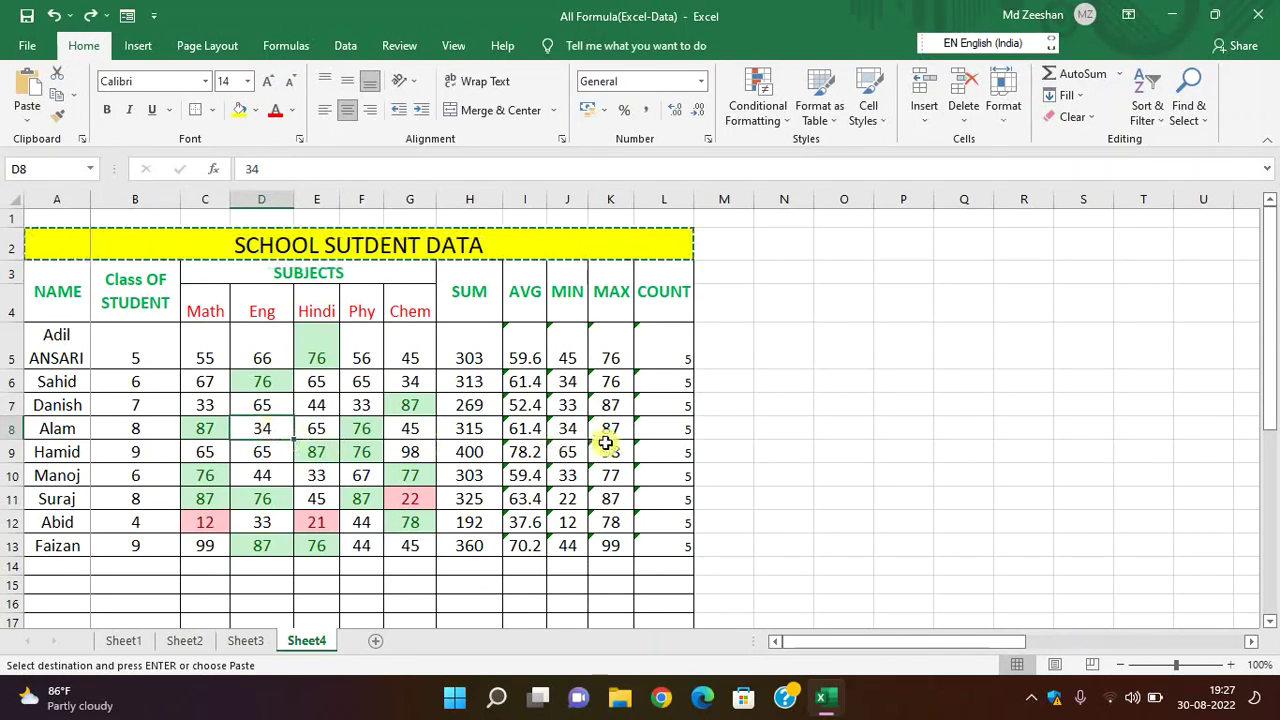
text(22)
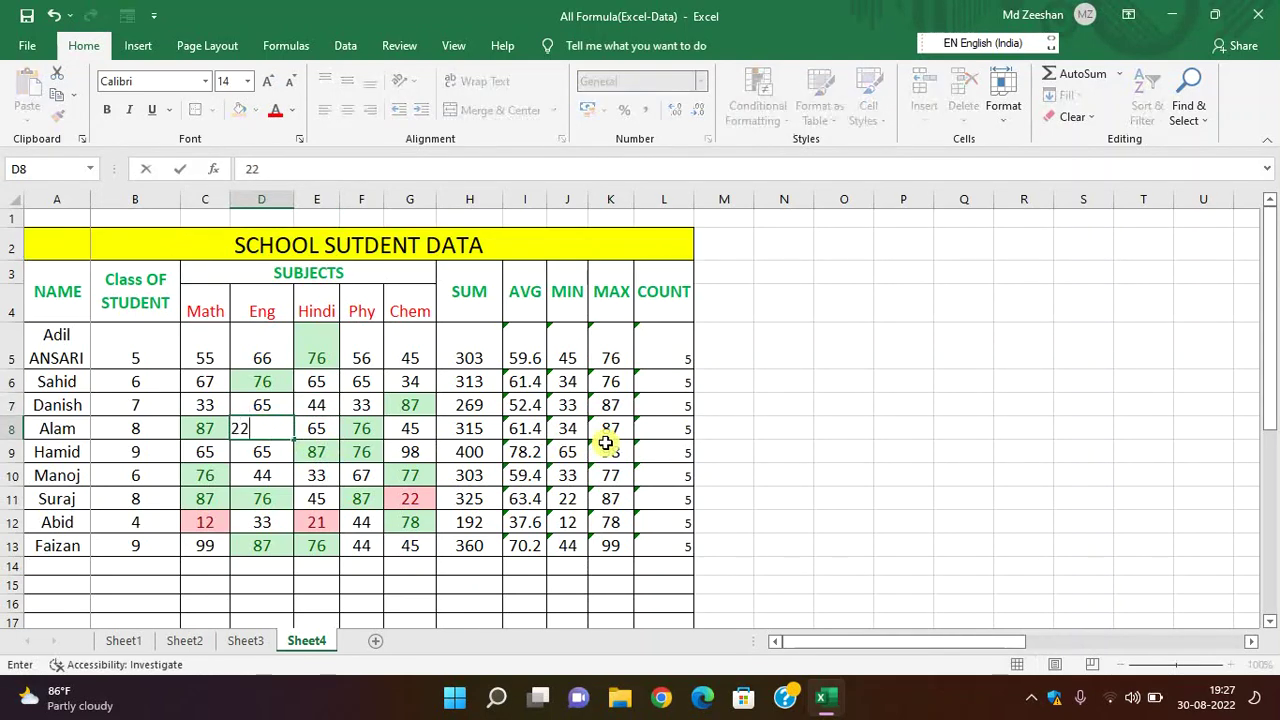
key(Return)
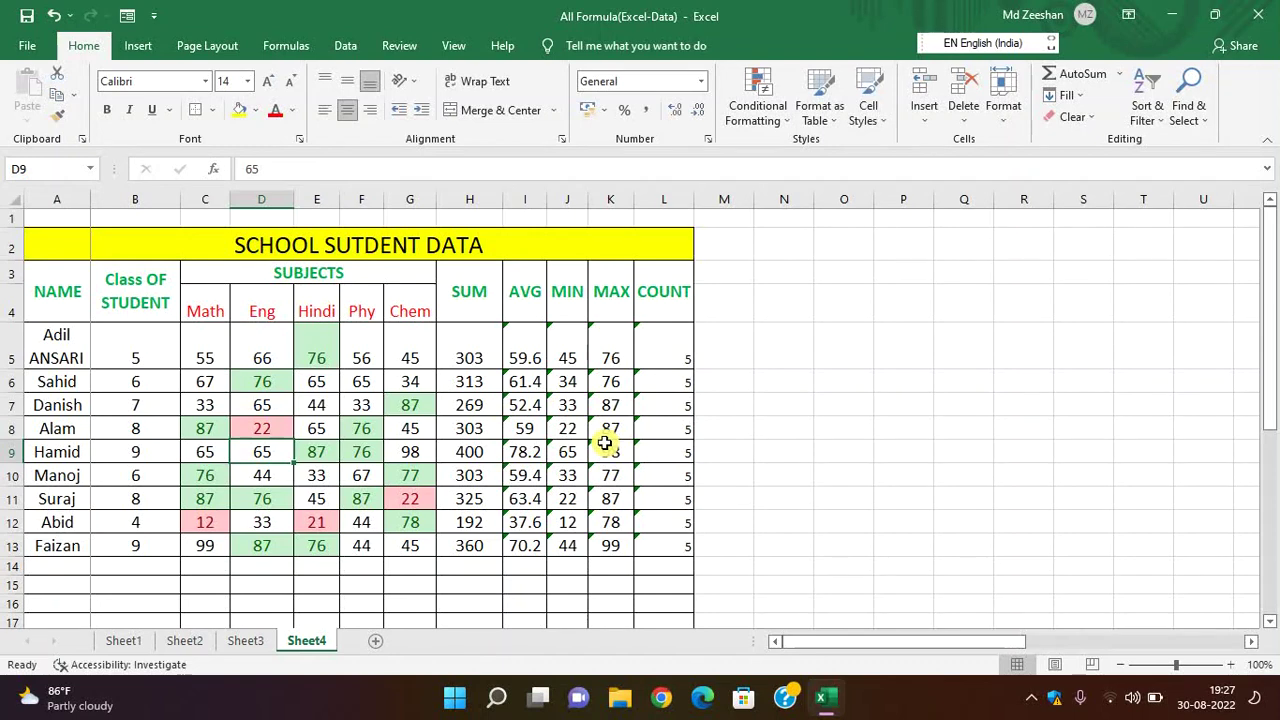
click(316, 405)
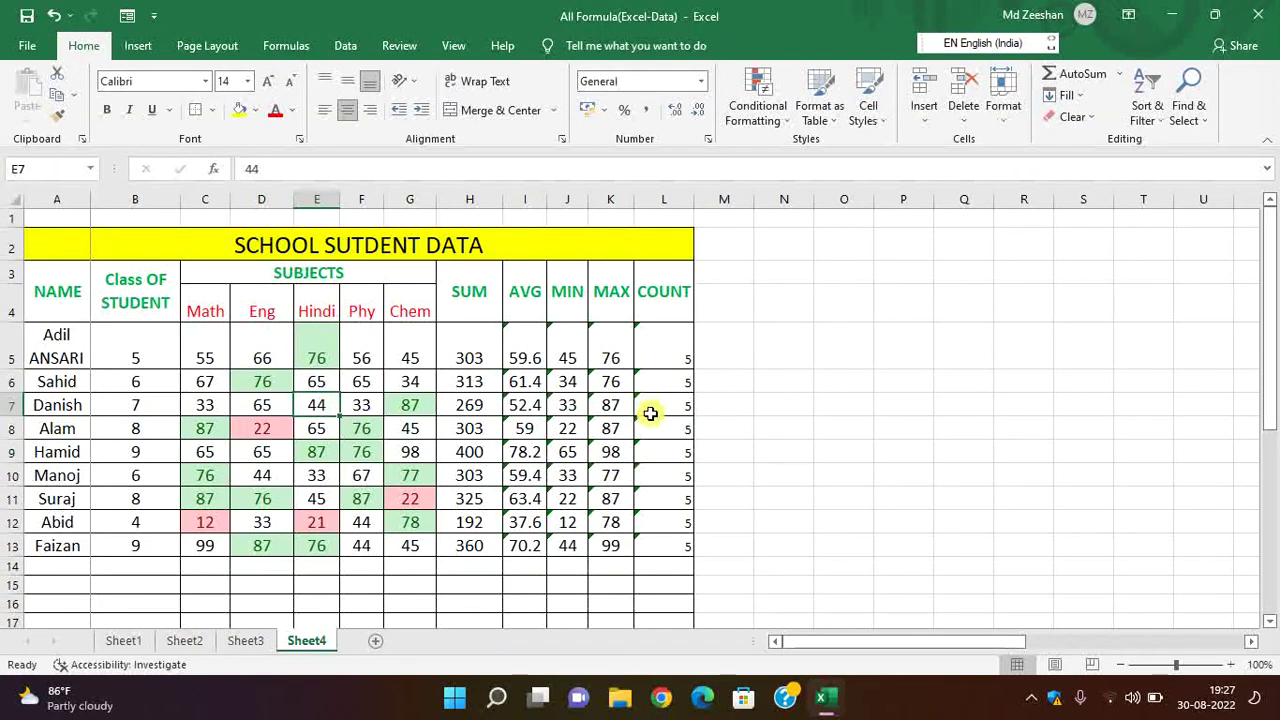
text(85)
key(Return)
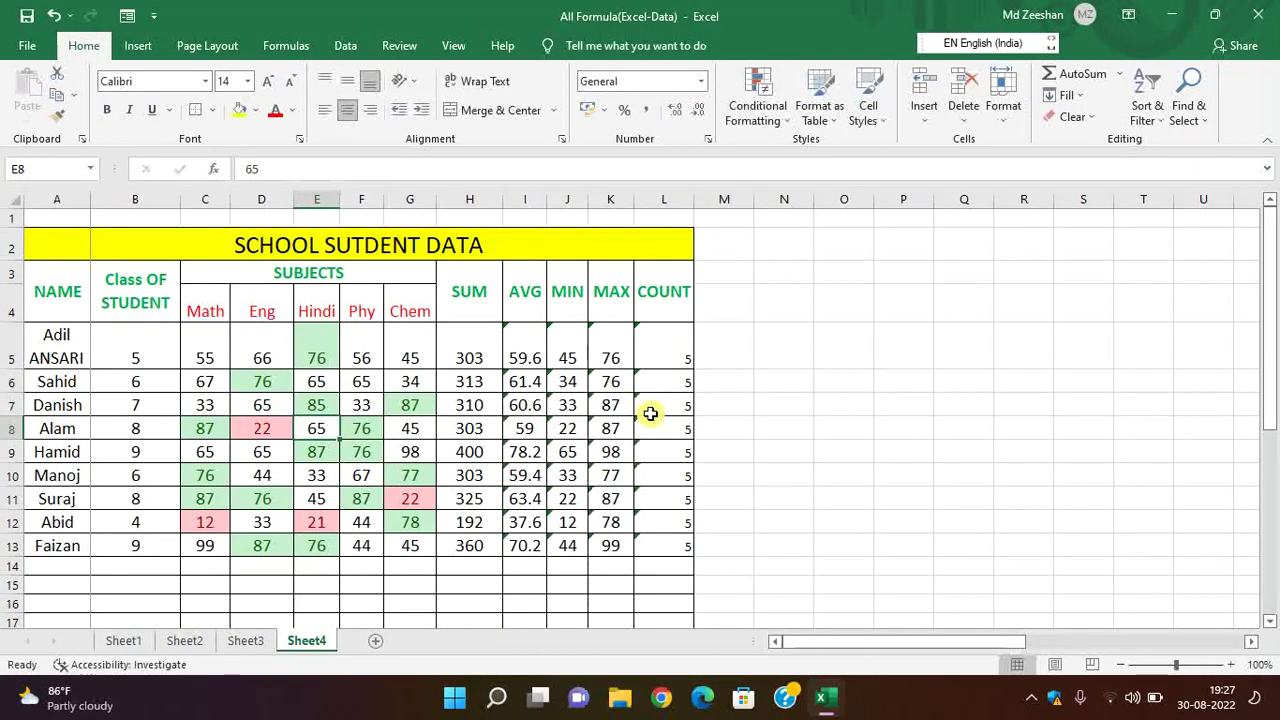
key(ctrl+z)
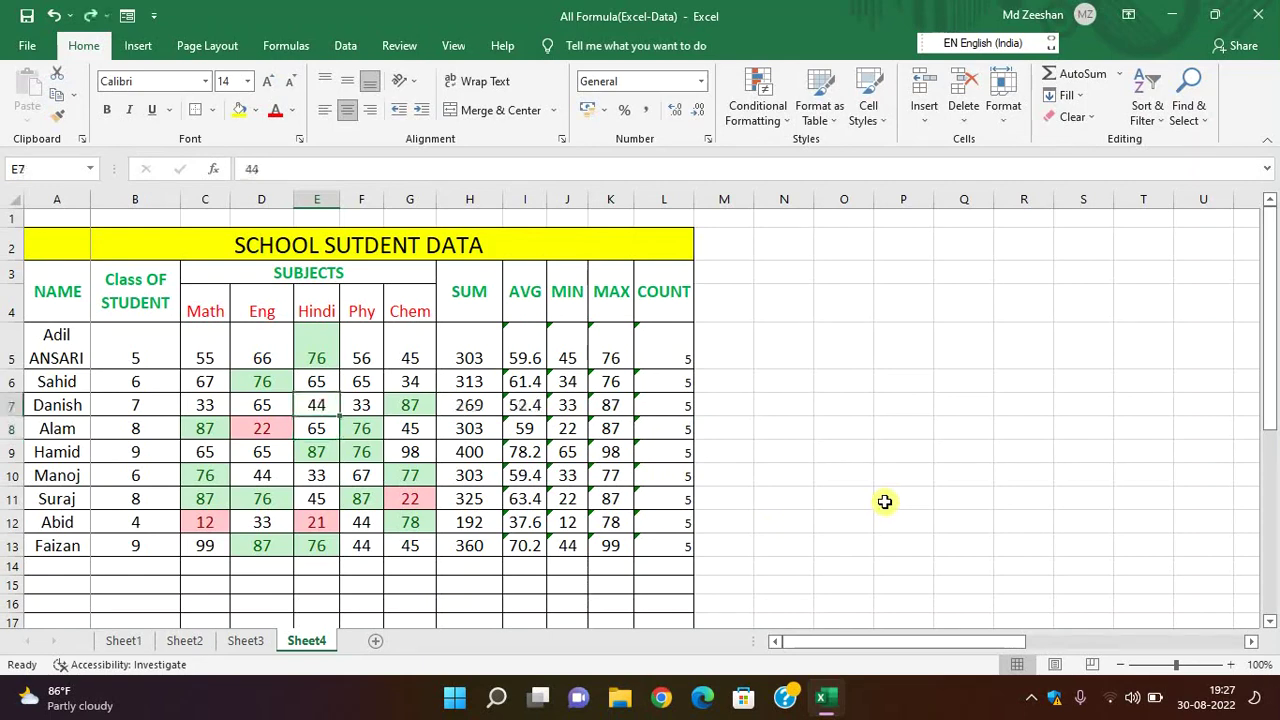
key(ctrl+z)
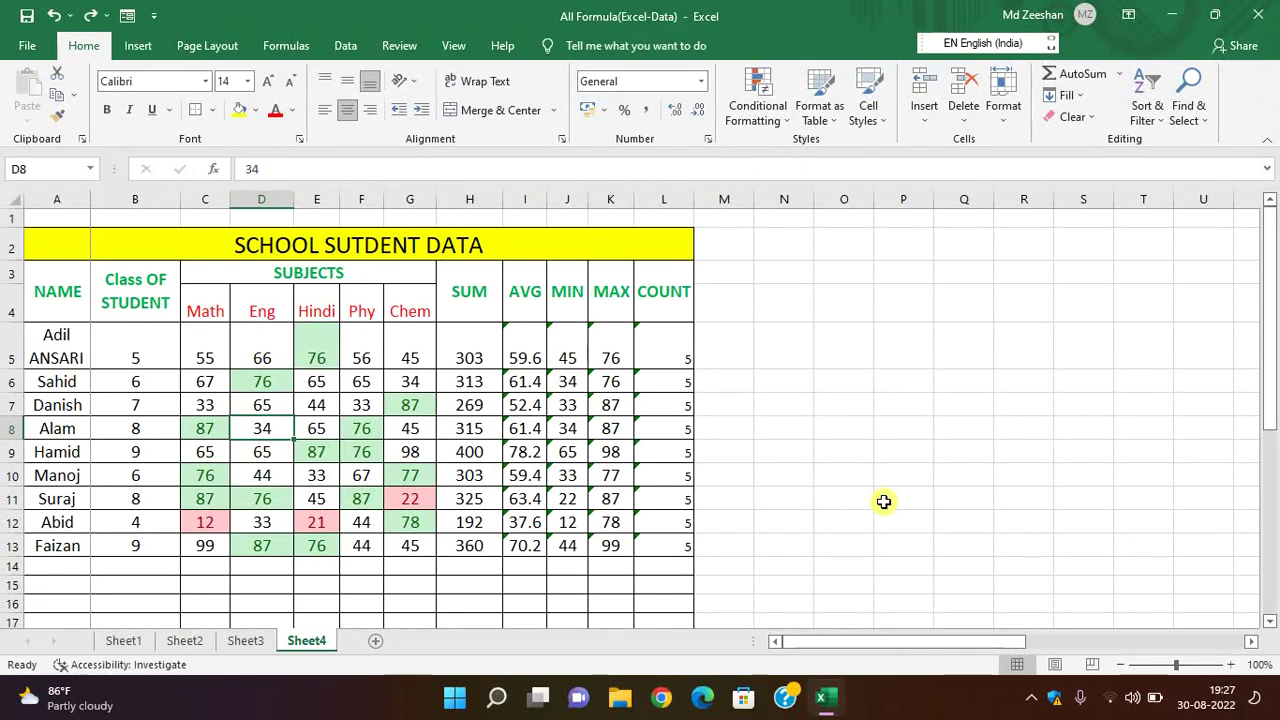
Step: Clear conditional formatting rules from the entire sheet, leaving the C5:H13 scores uncoloured
click(203, 349)
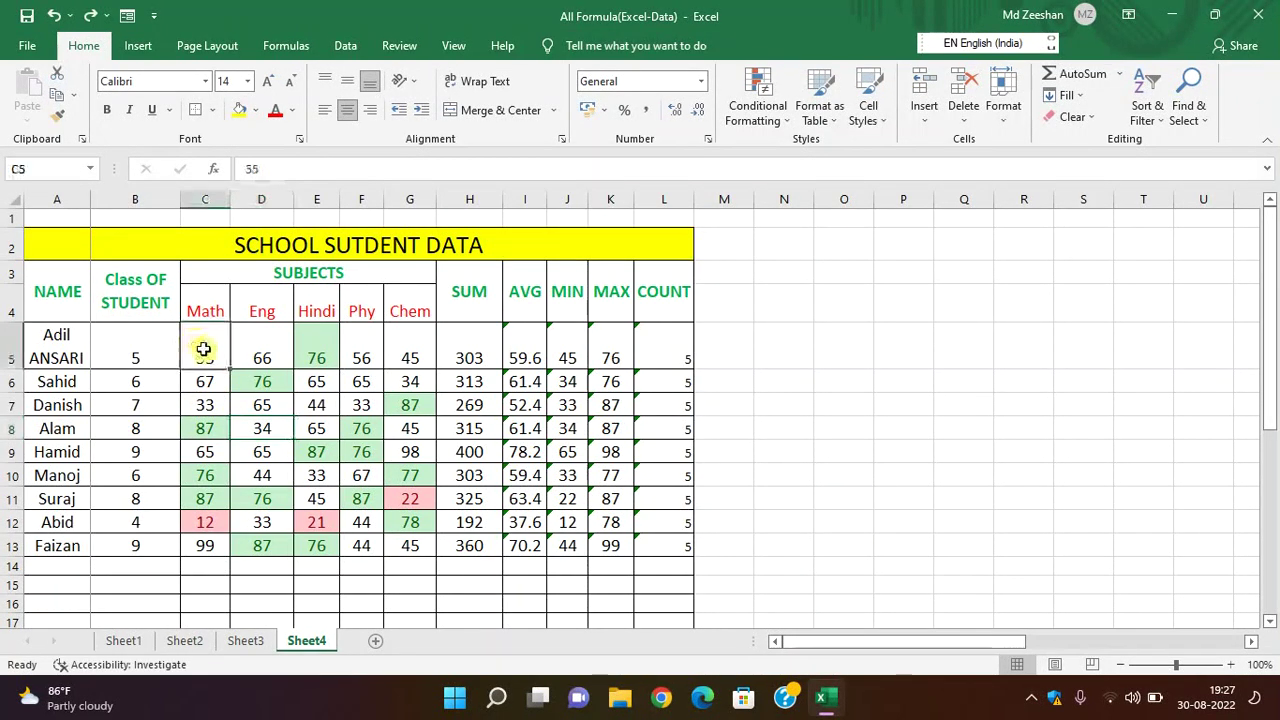
drag(203, 349, 465, 545)
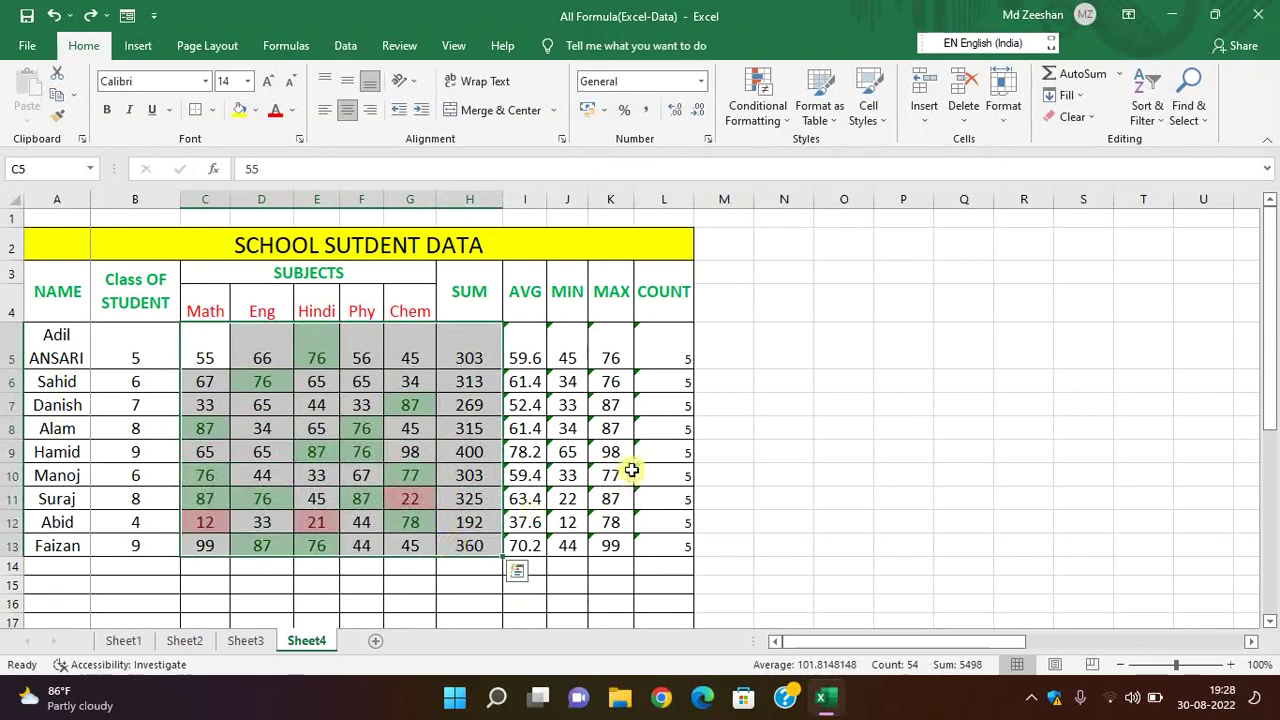
click(781, 119)
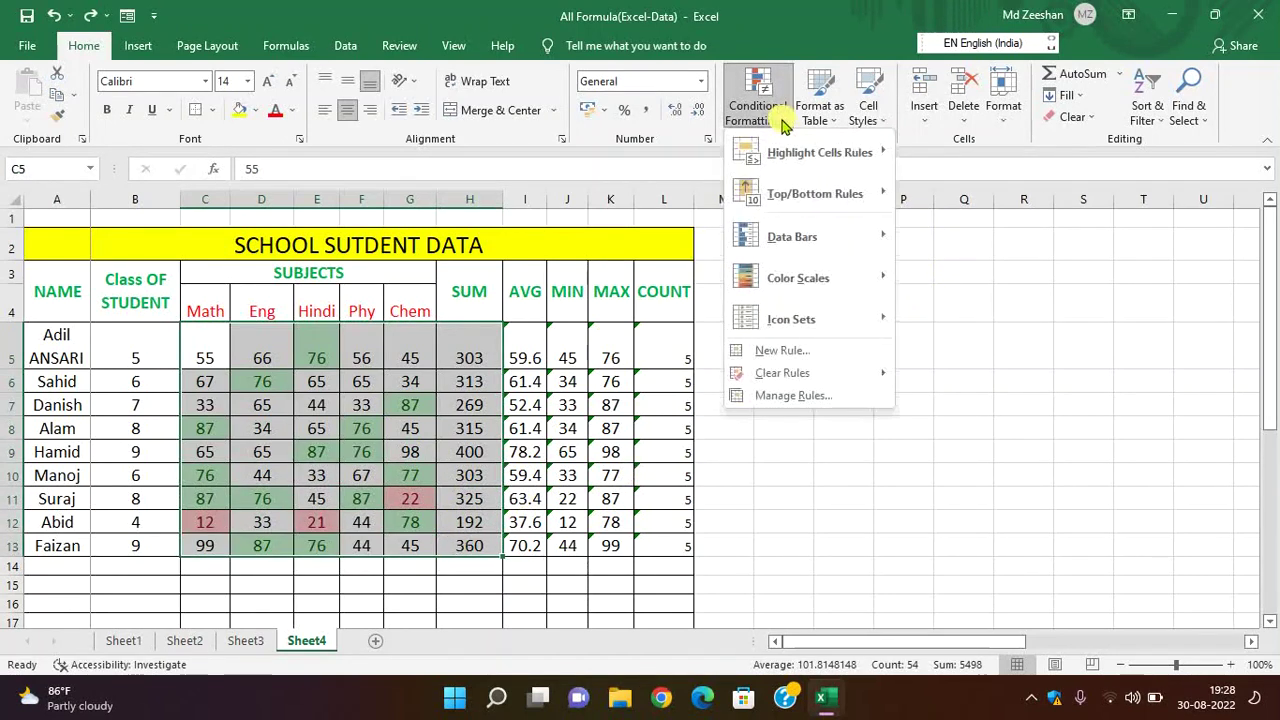
mouse_move(782, 152)
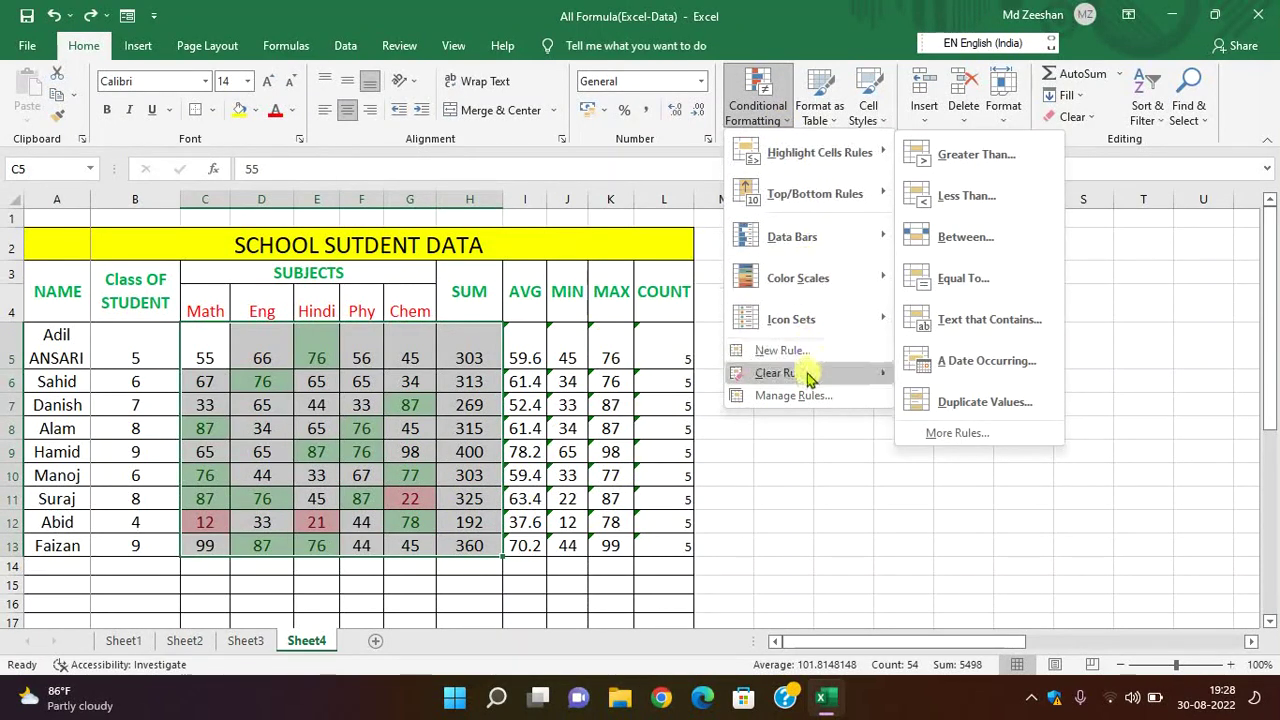
mouse_move(812, 375)
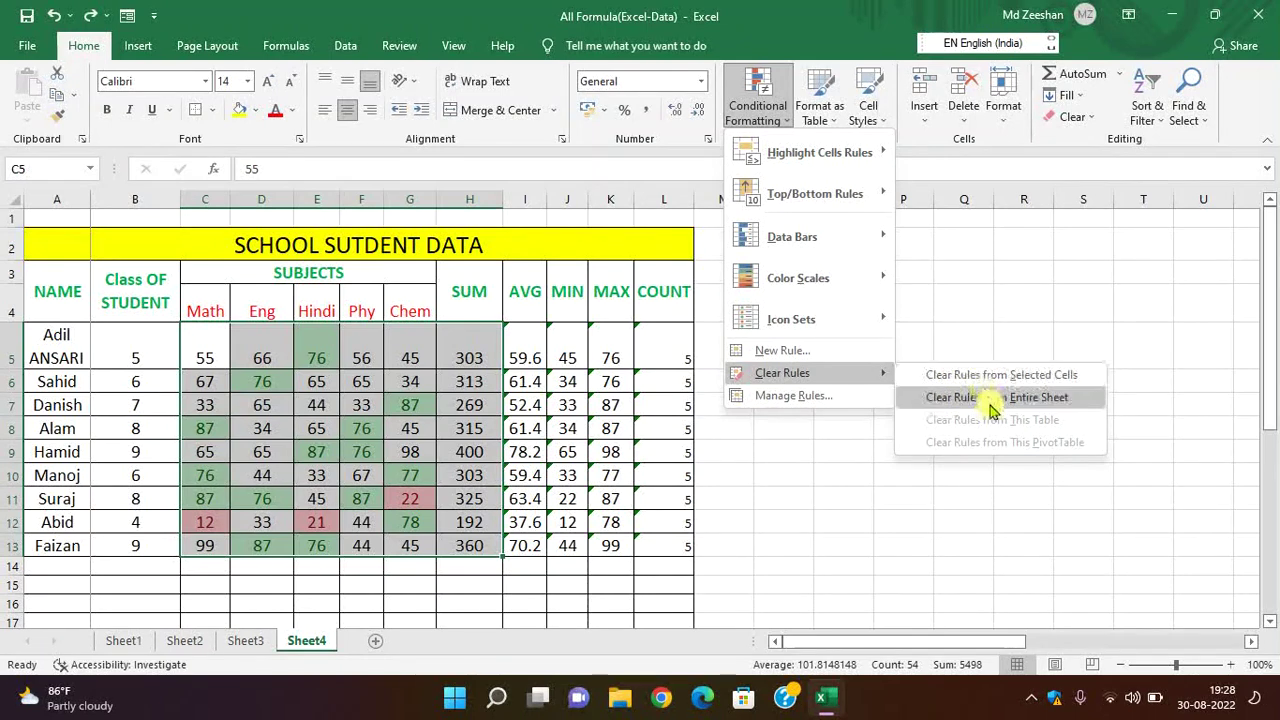
click(988, 400)
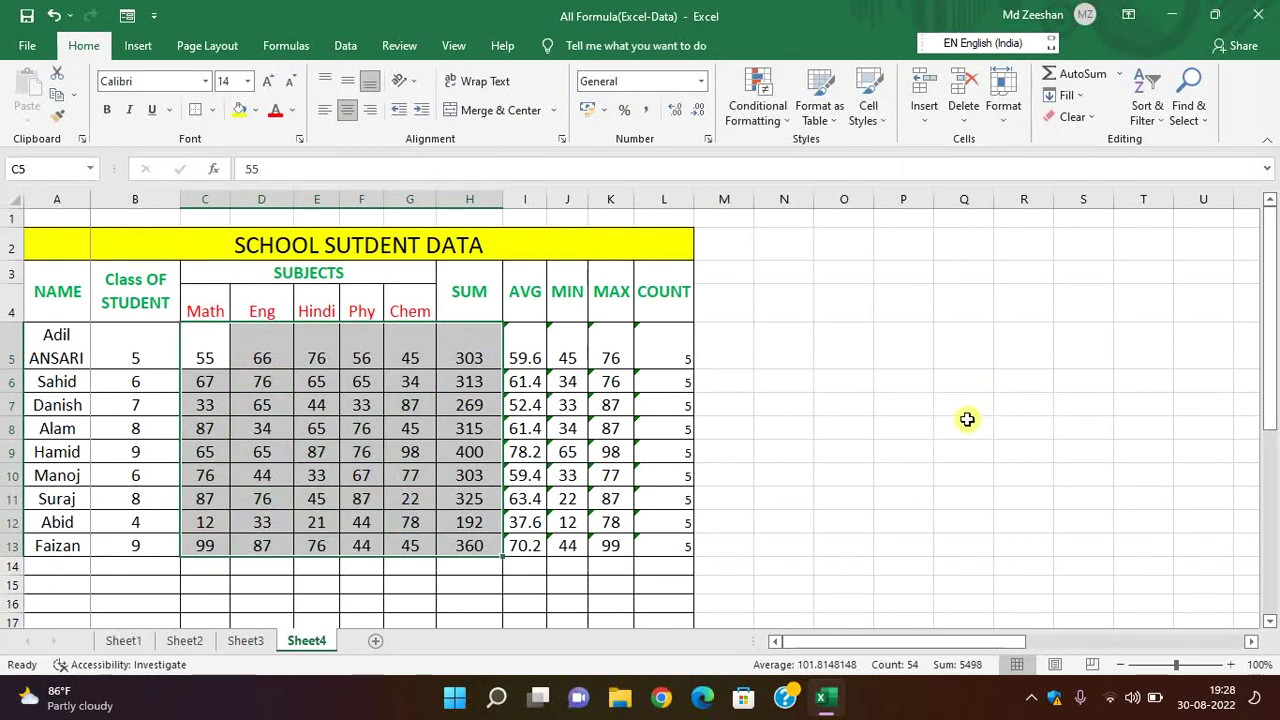
click(965, 424)
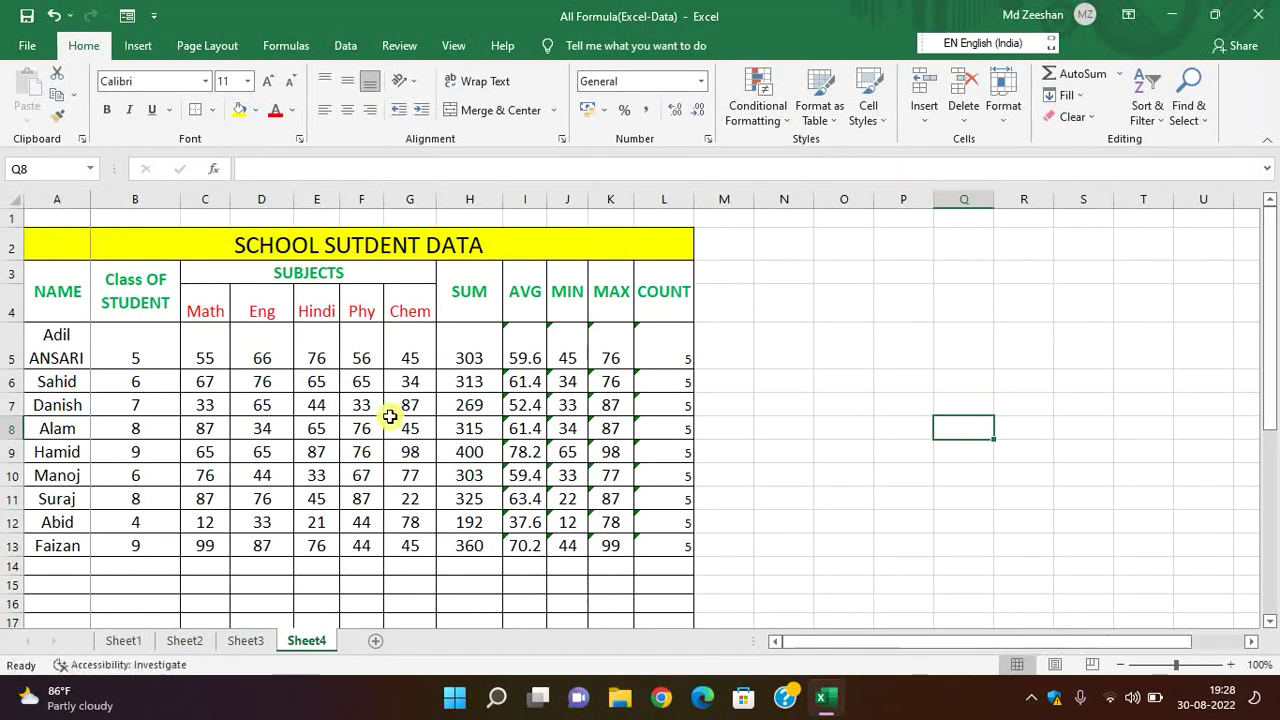
Step: Select the subject marks C5:G13 and bring up the Conditional Formatting menu
click(805, 449)
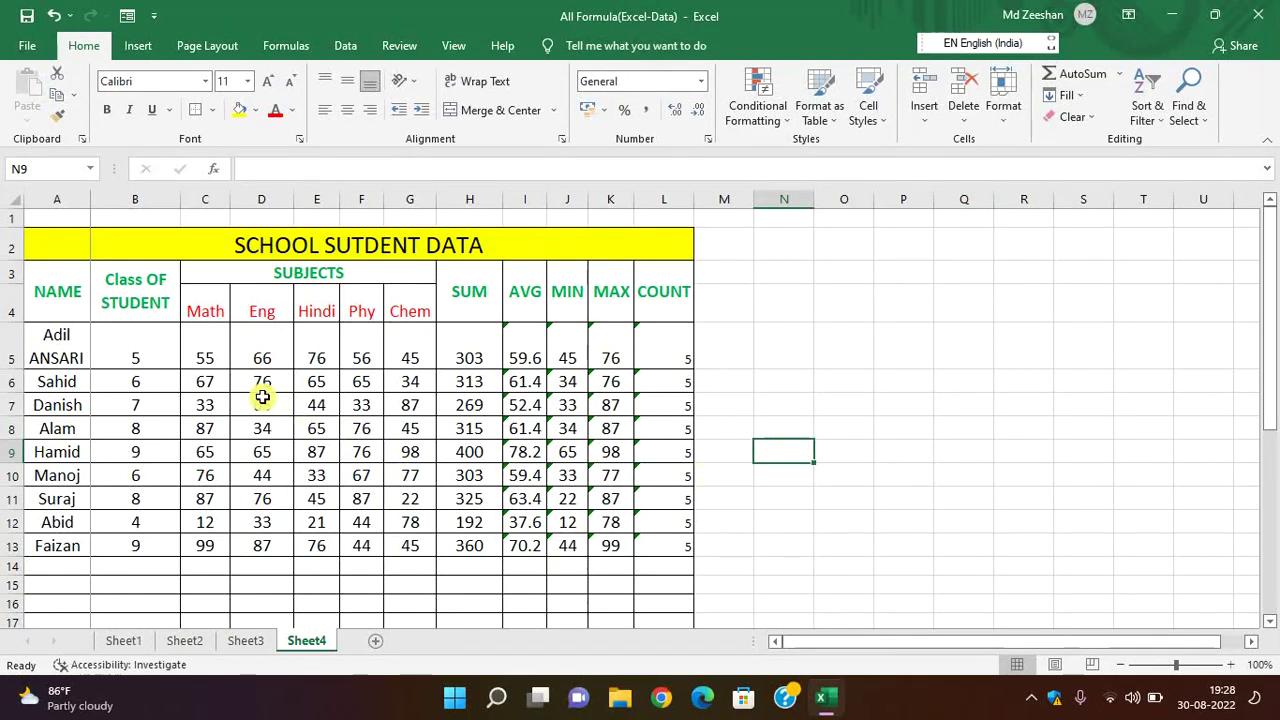
mouse_move(210, 355)
mouse_down()
mouse_move(416, 406)
mouse_move(416, 545)
mouse_up()
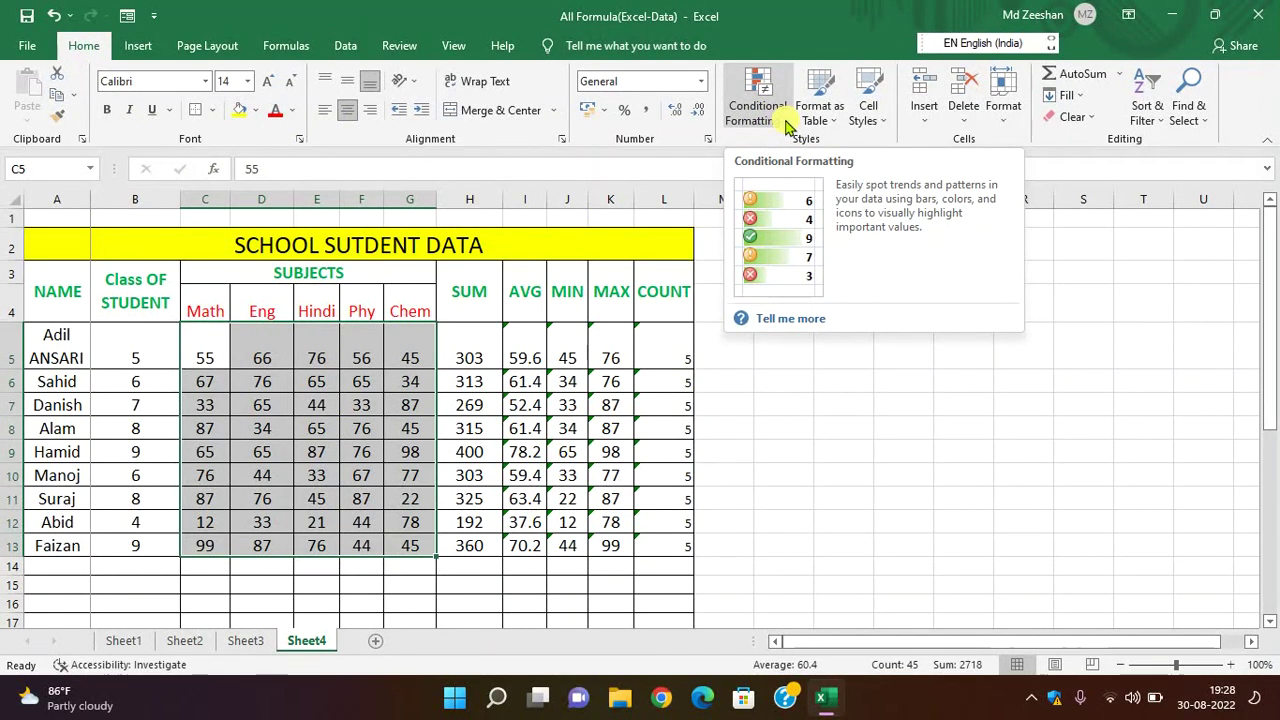
click(788, 125)
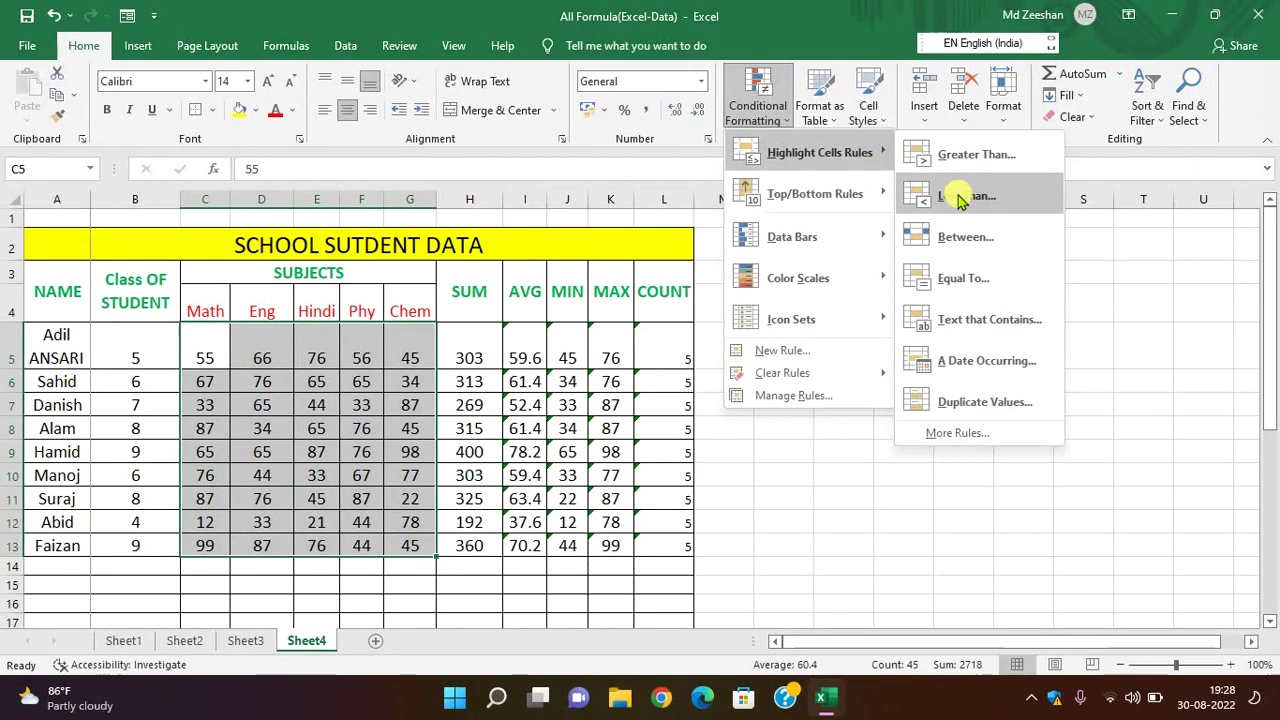
Step: Add a Less Than 33 rule with Light Red Fill to the subject marks
click(958, 197)
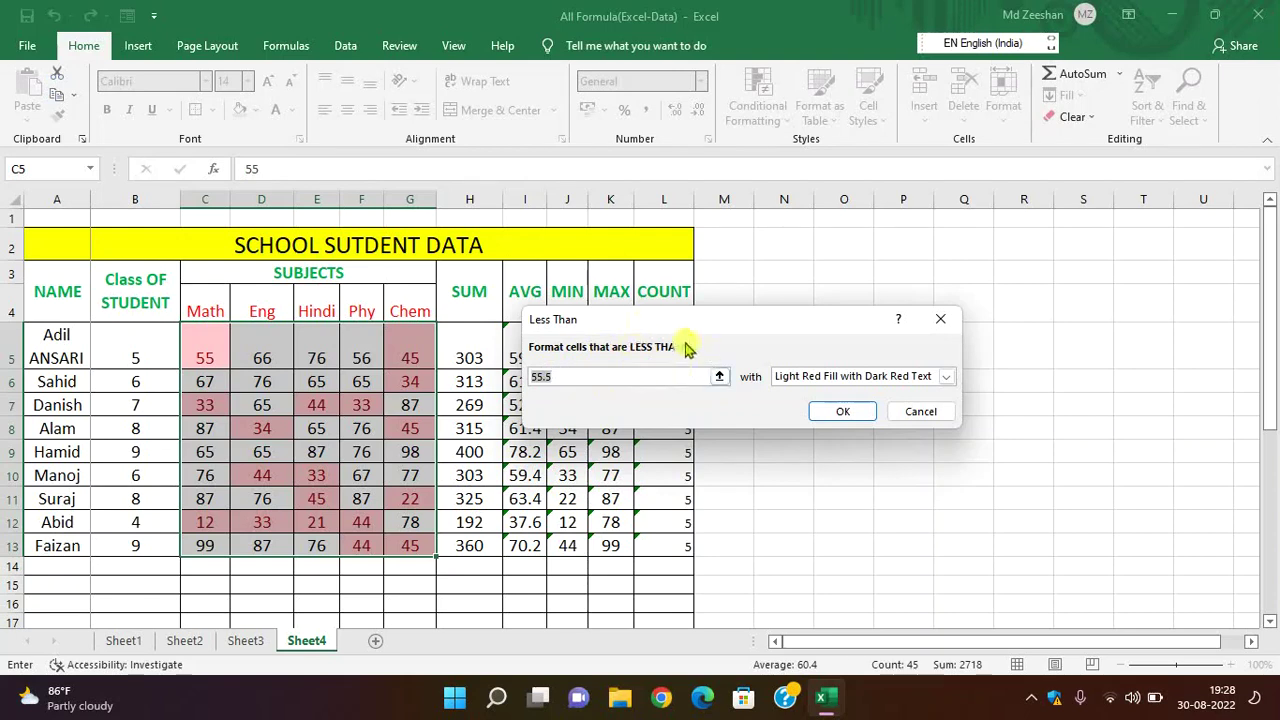
drag(654, 323, 812, 294)
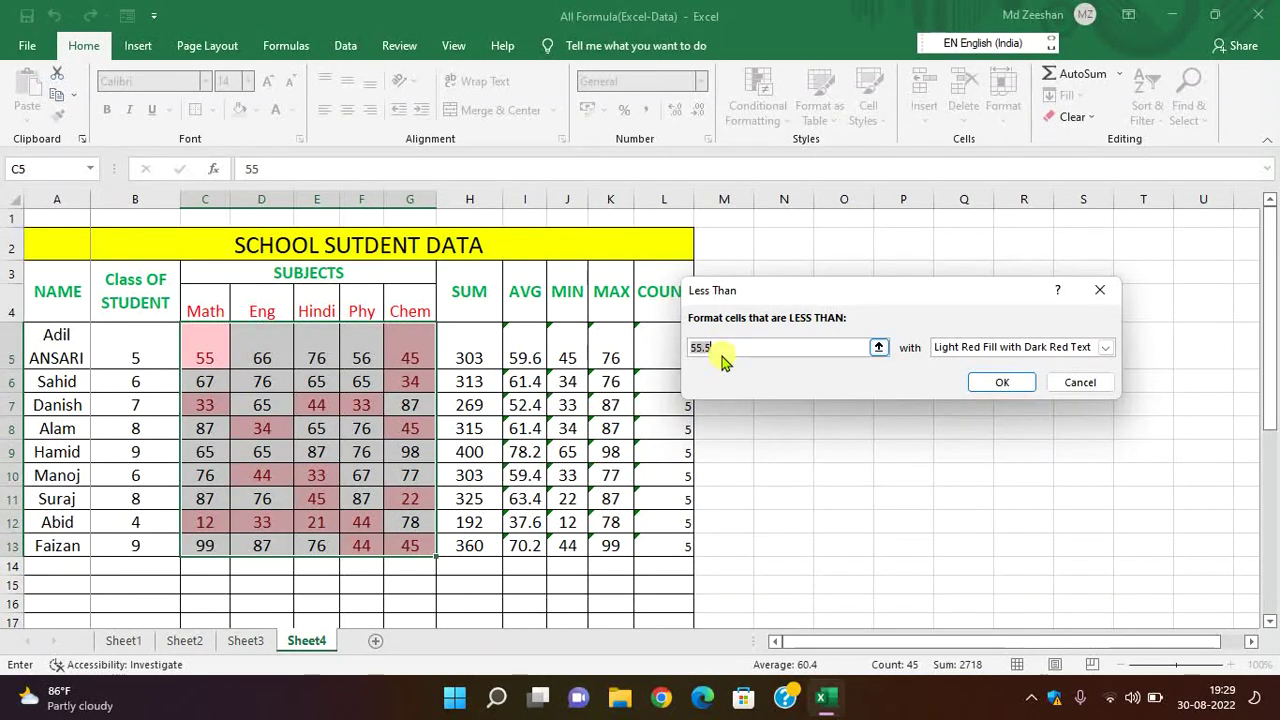
text(33)
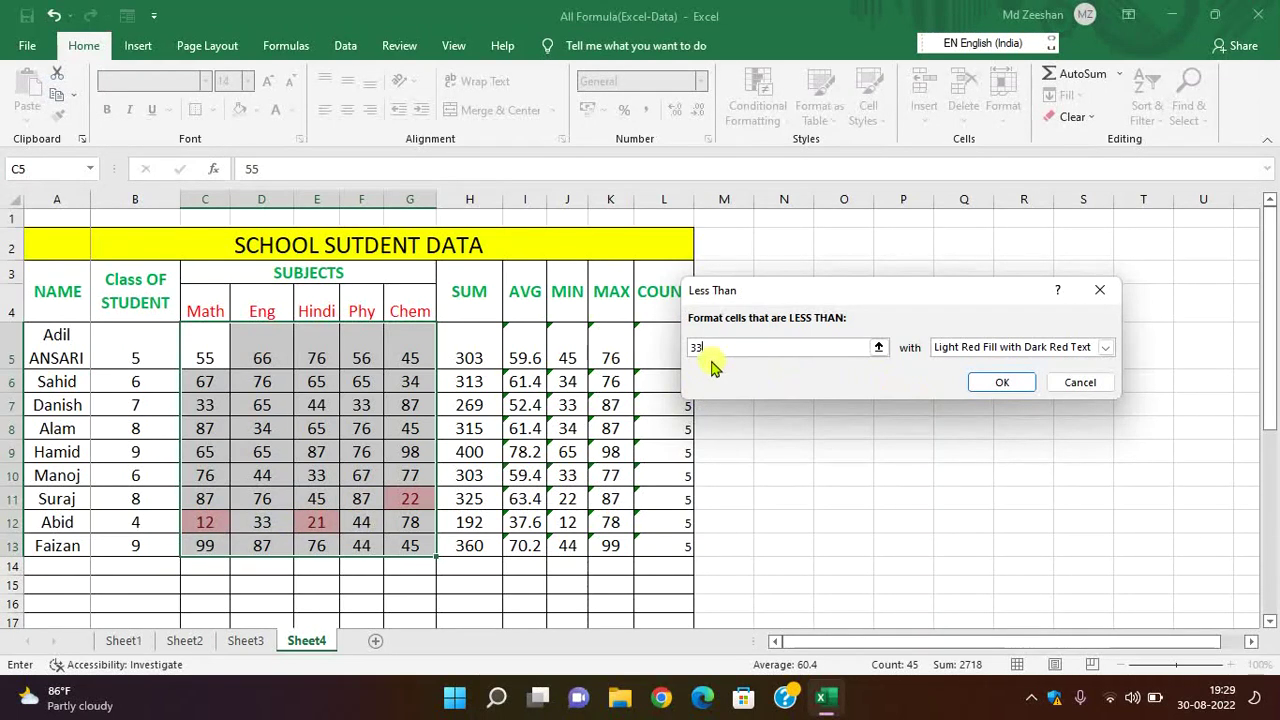
key(BackSpace)
key(BackSpace)
text(0)
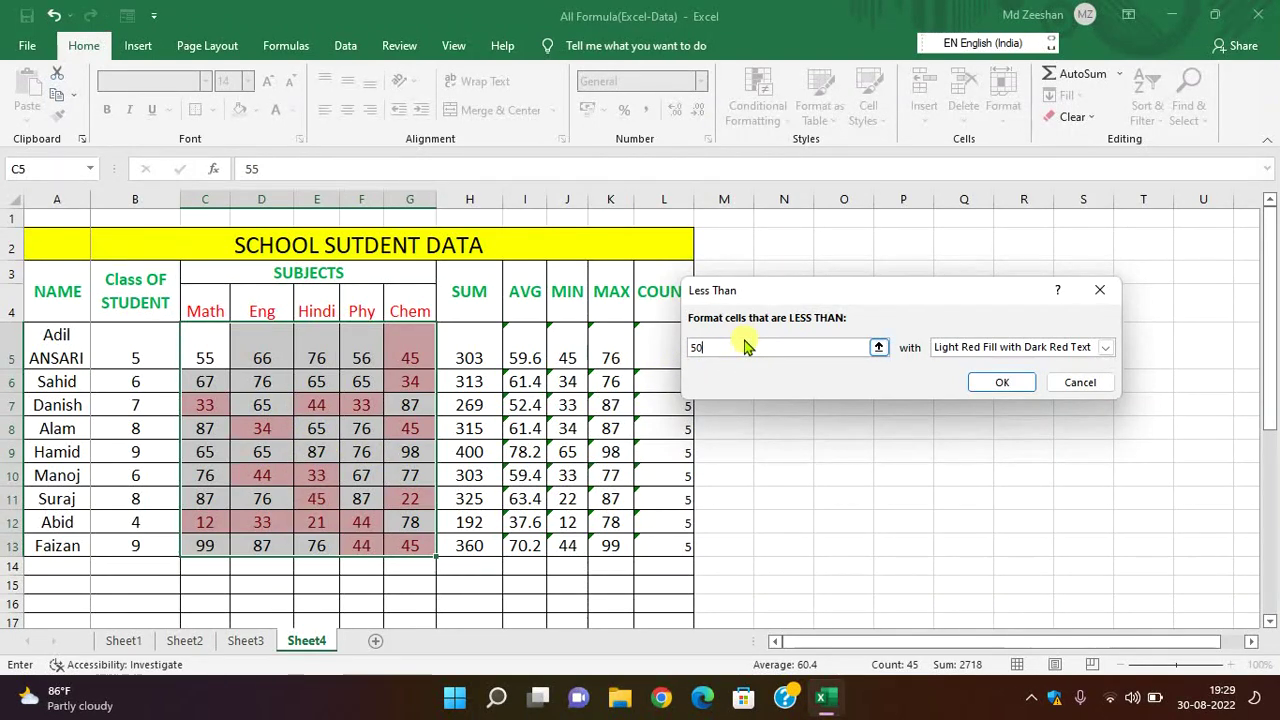
key(BackSpace)
key(BackSpace)
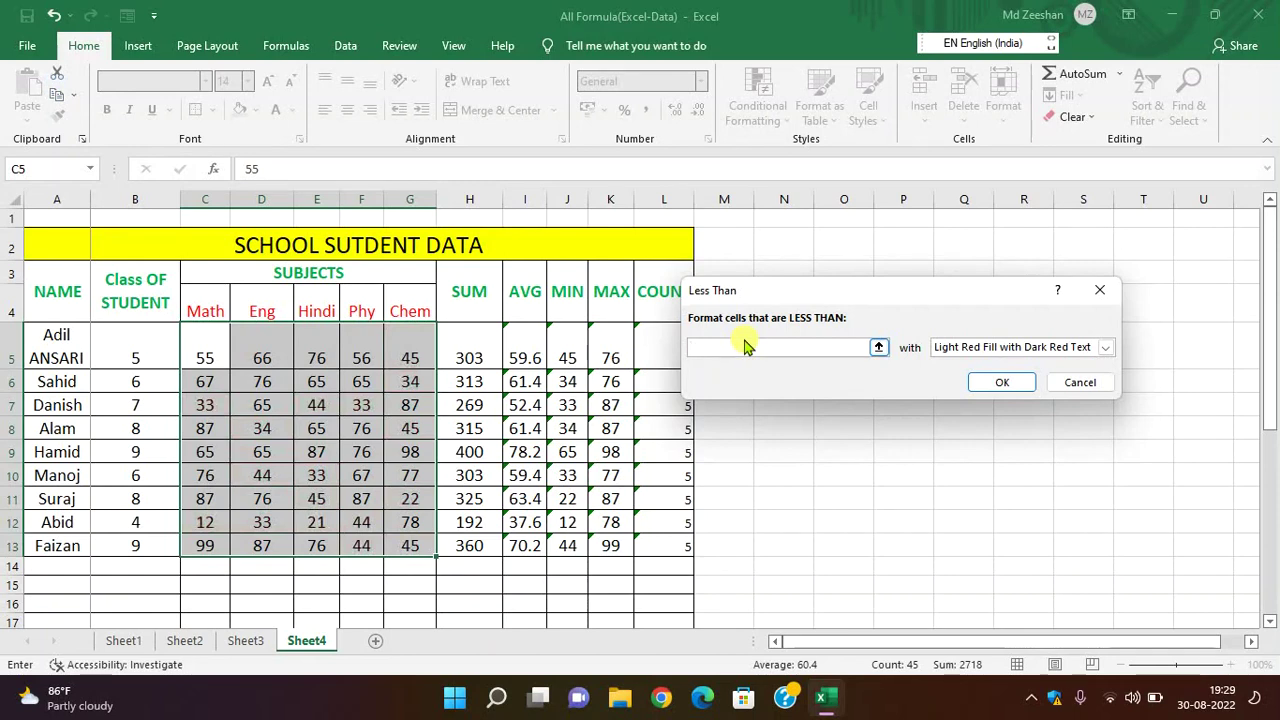
text(33)
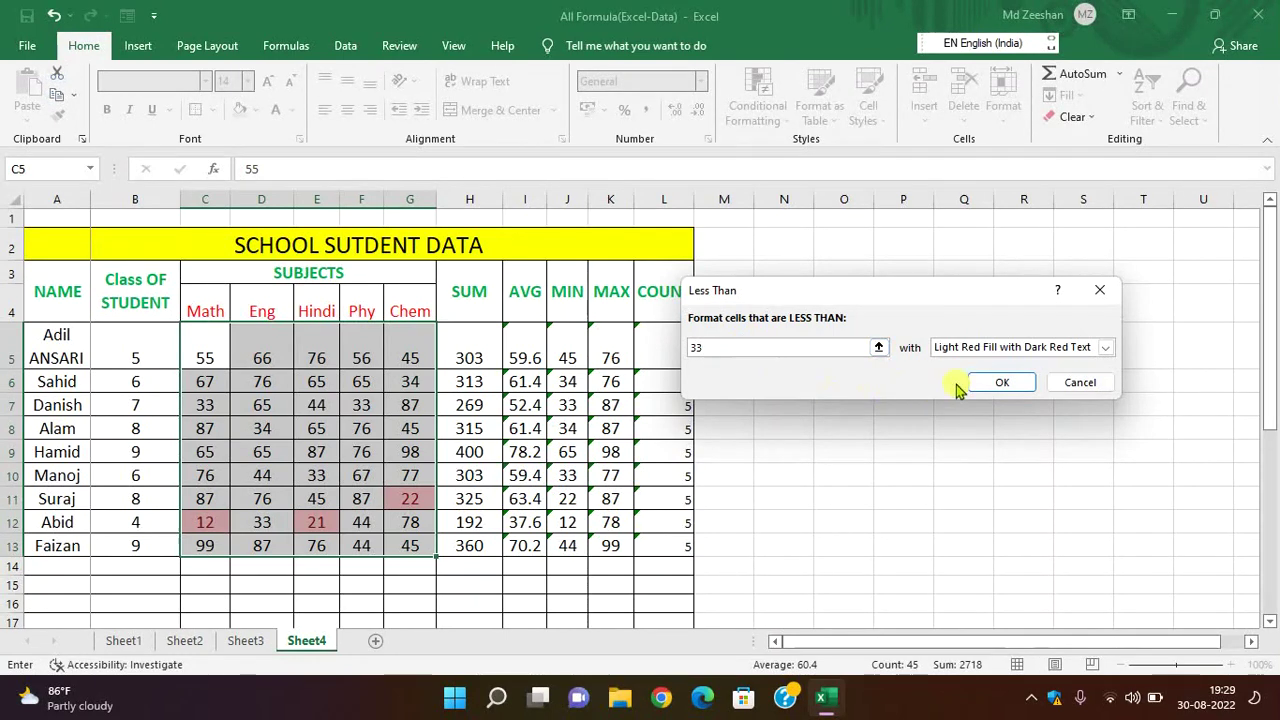
click(1106, 348)
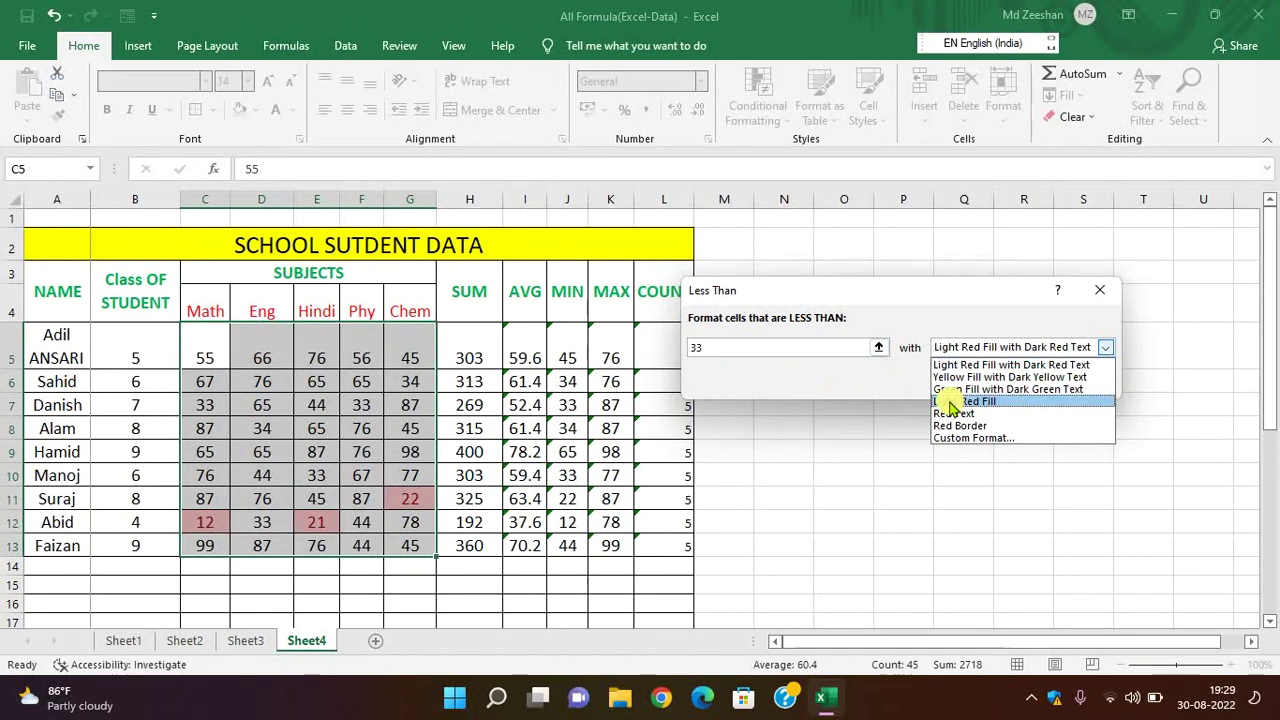
click(980, 402)
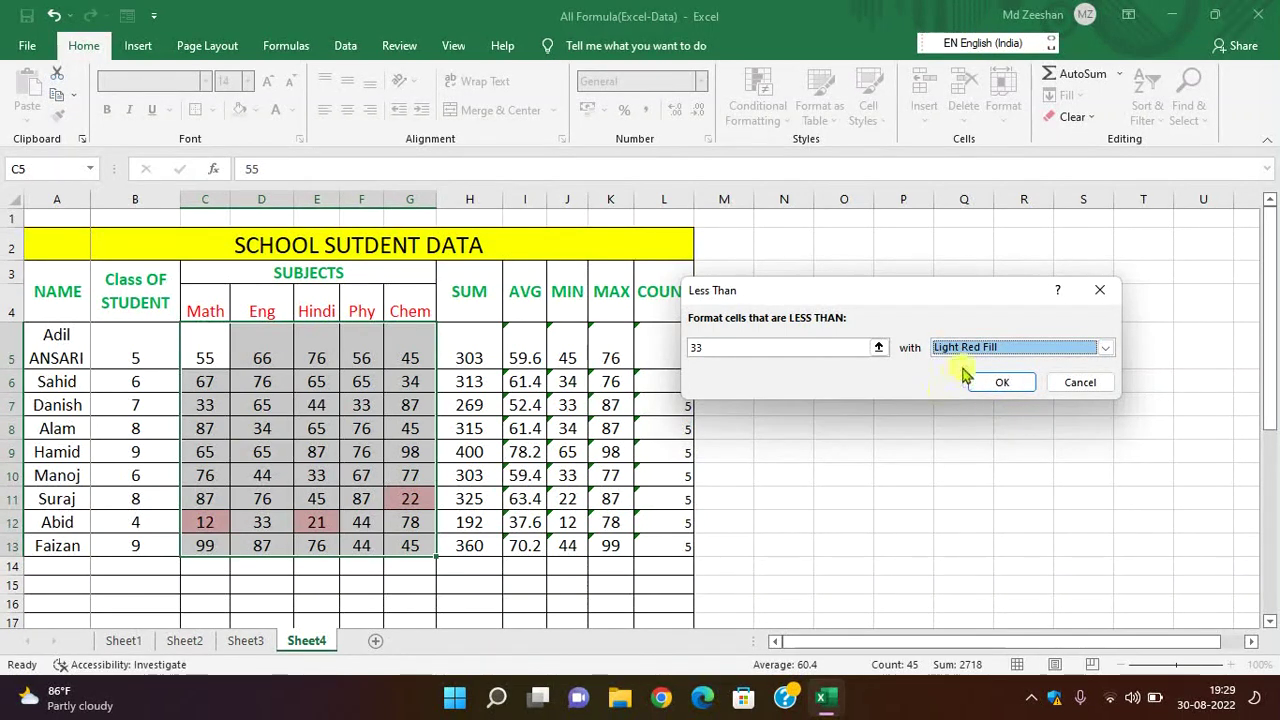
click(990, 386)
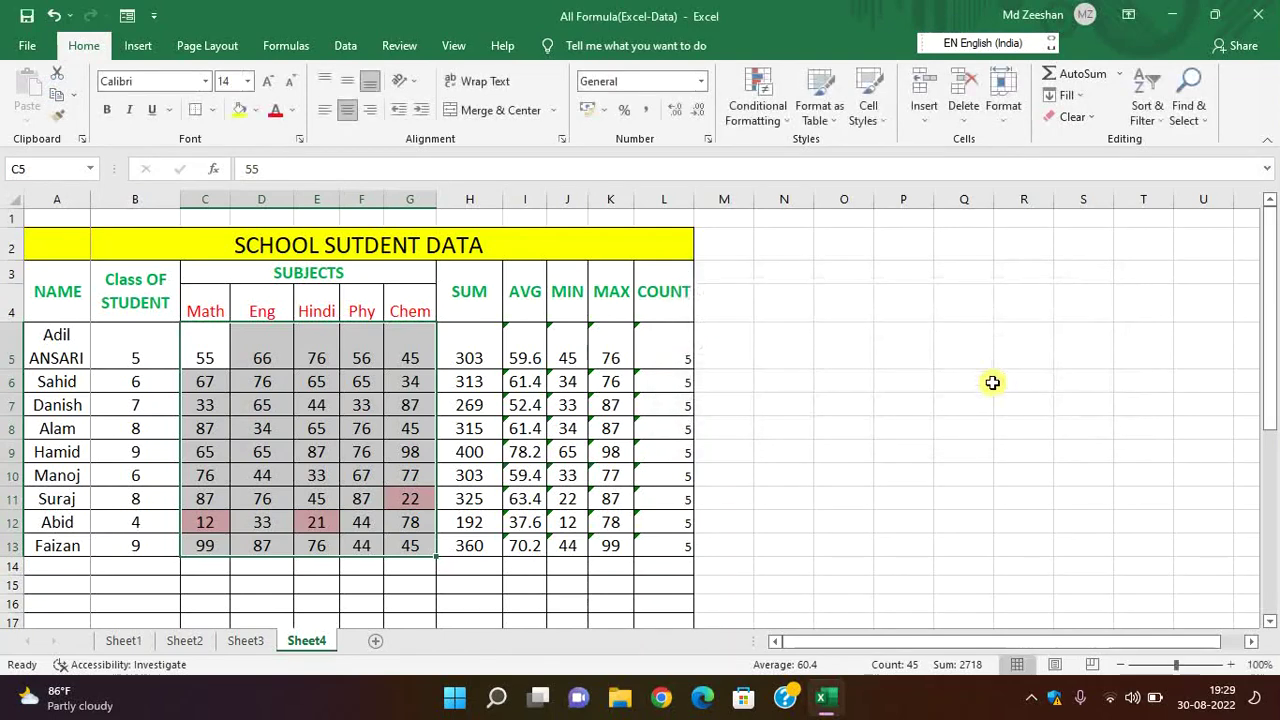
Step: Highlight C5:G13 marks greater than 75 with Green Fill and Dark Green Text
click(971, 386)
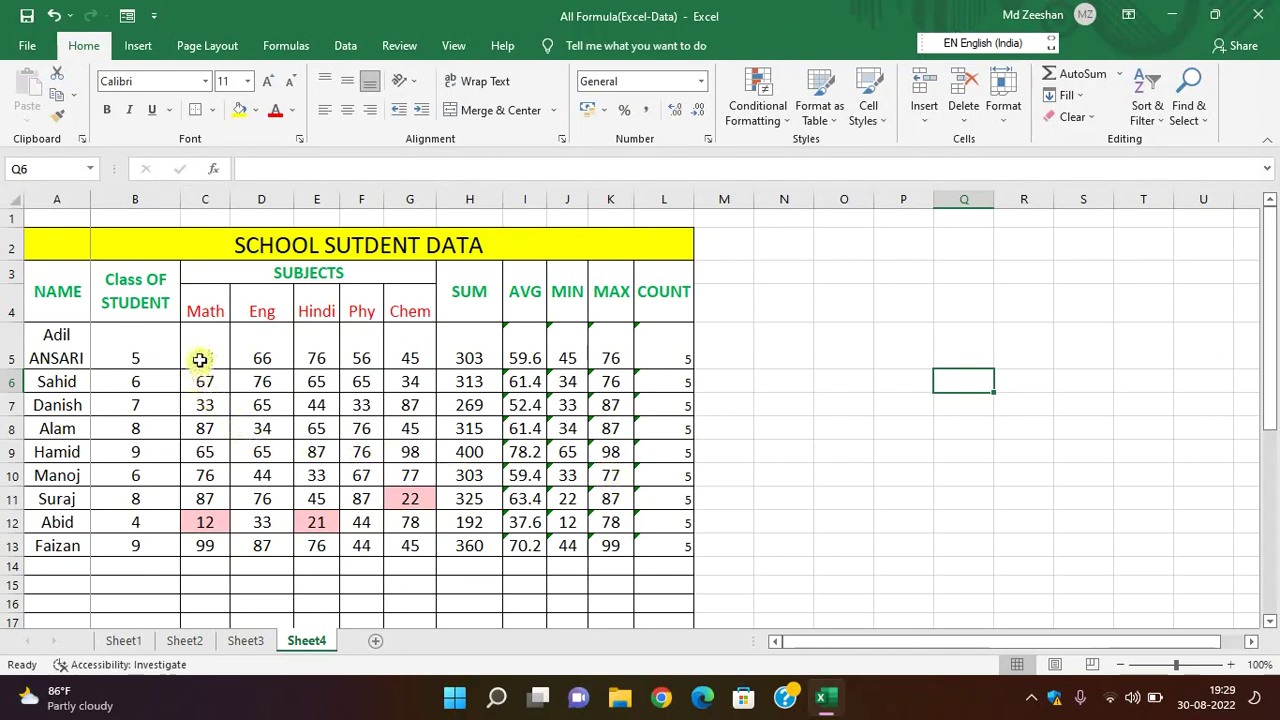
mouse_move(201, 358)
mouse_down()
mouse_move(414, 389)
mouse_move(417, 536)
mouse_up()
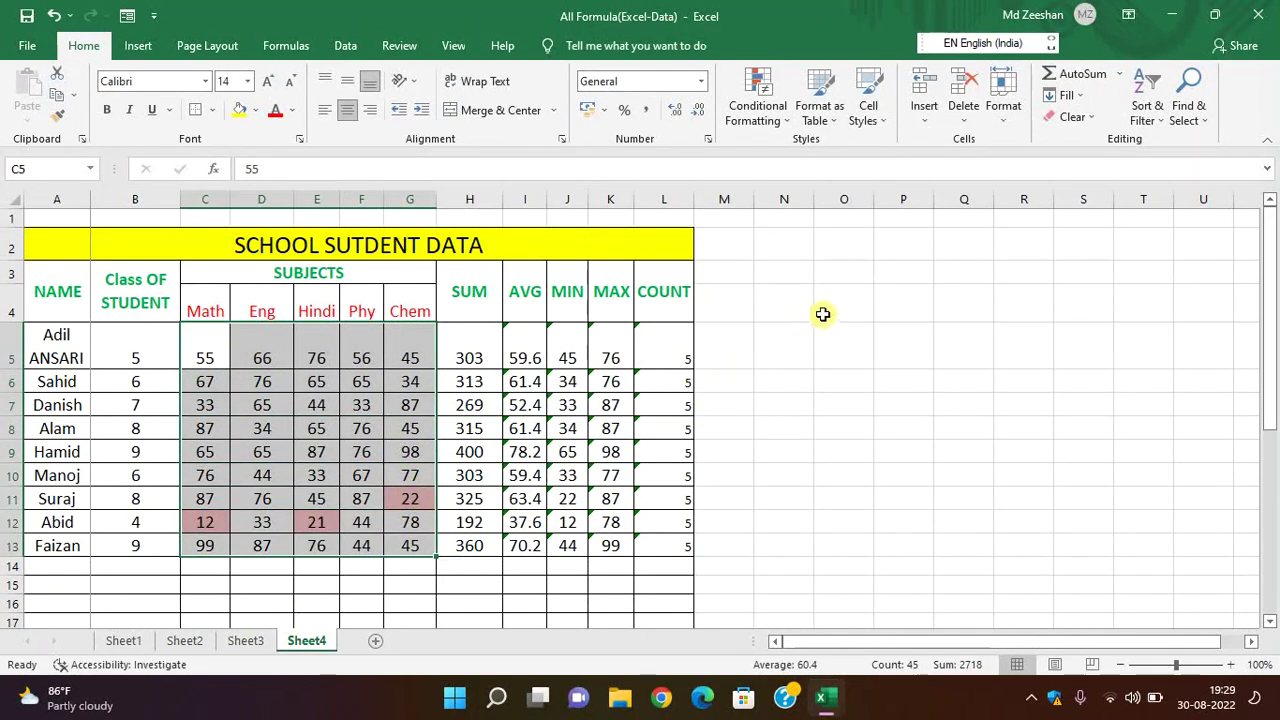
click(785, 125)
mouse_move(820, 152)
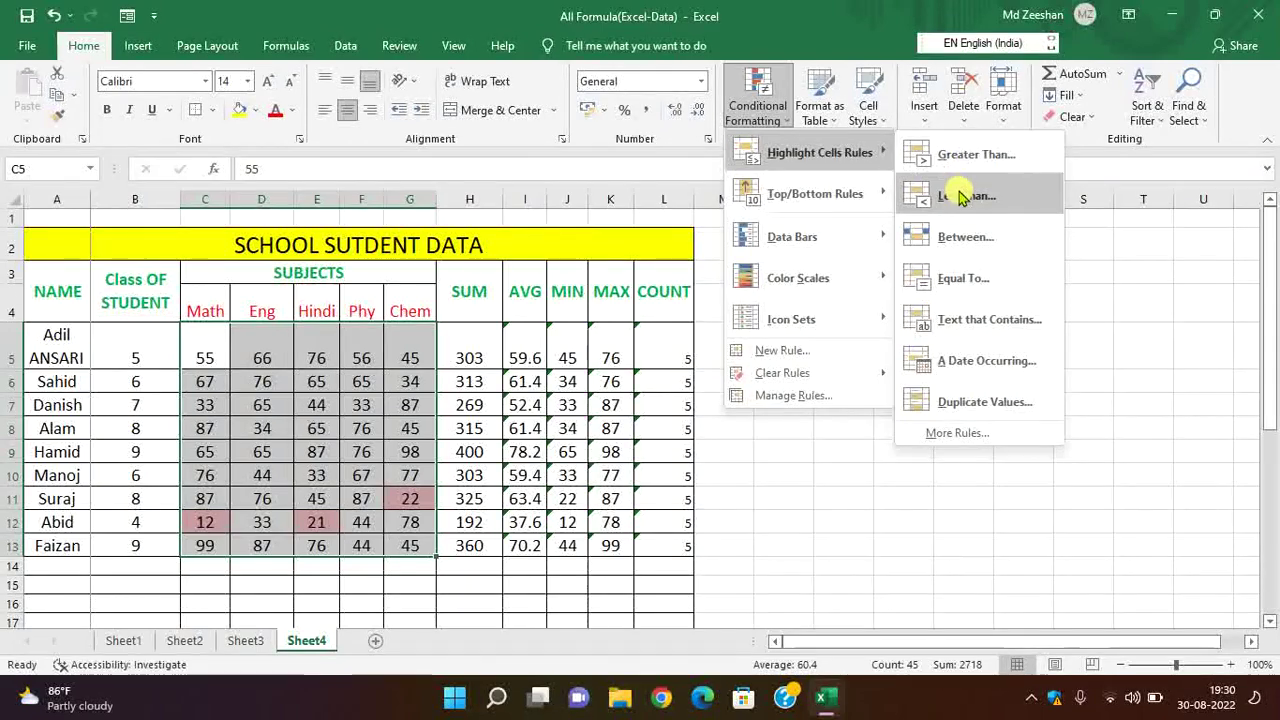
click(968, 157)
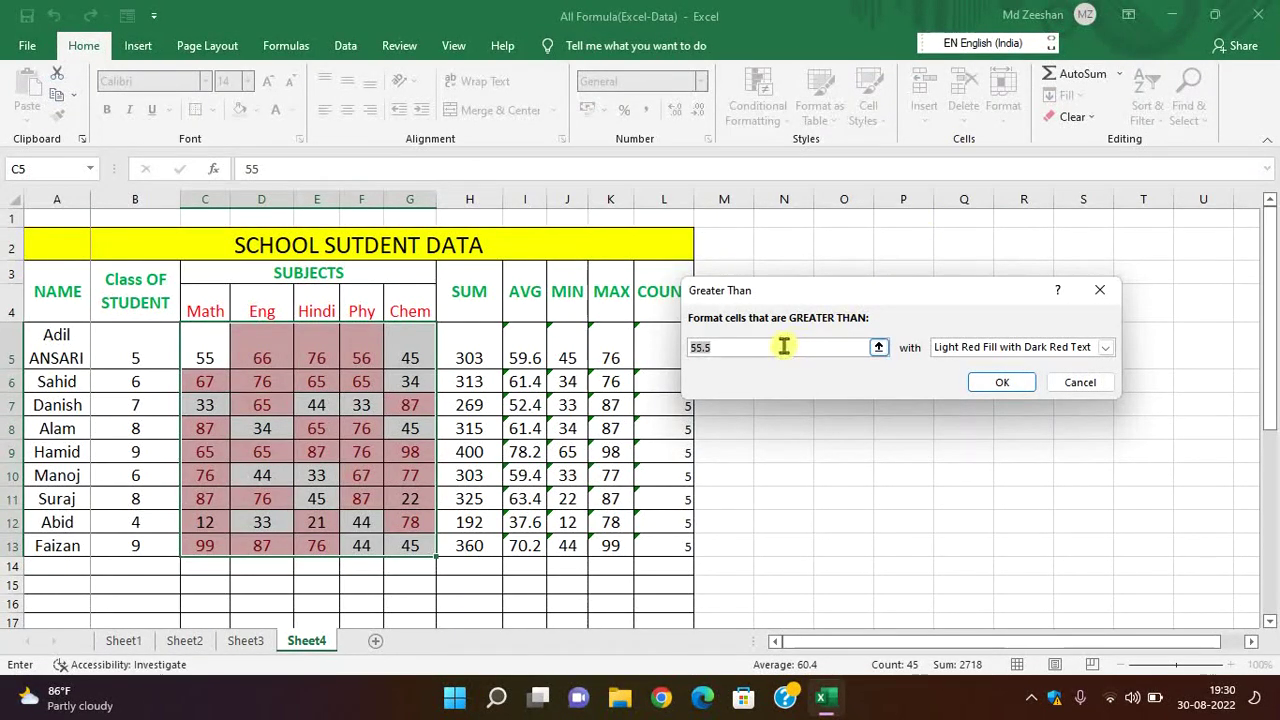
key(BackSpace)
text(75)
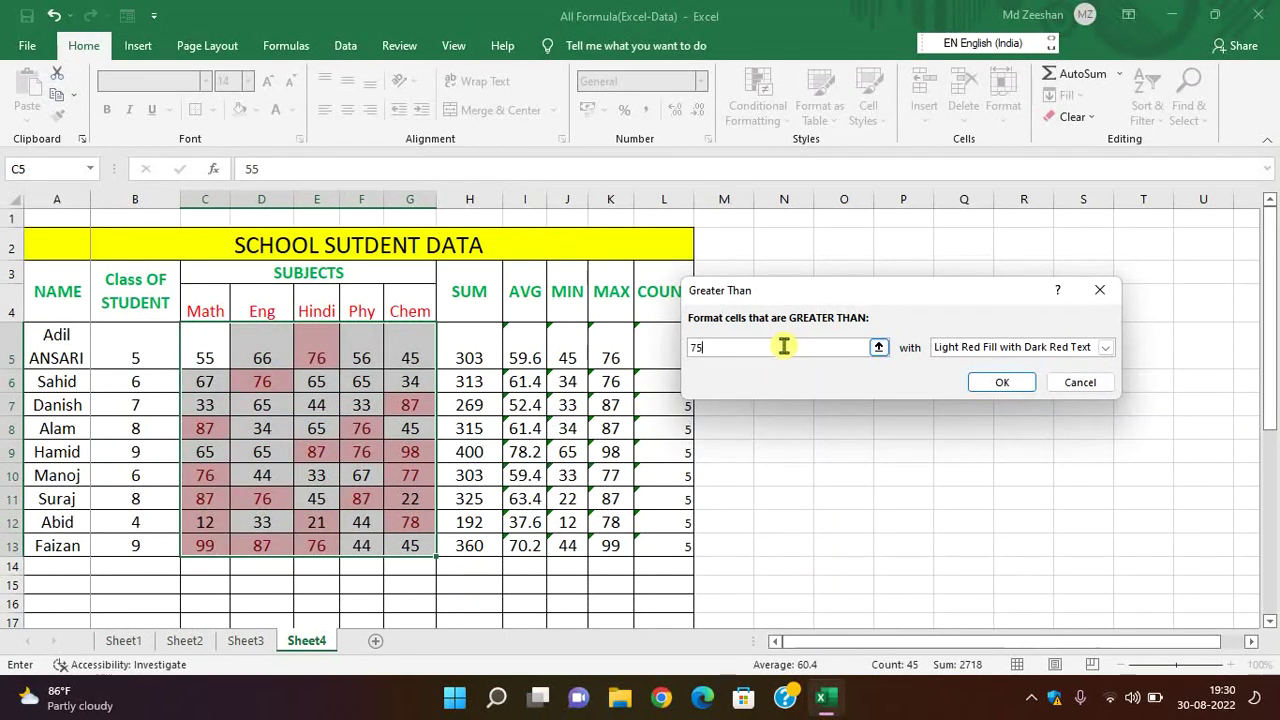
click(1105, 348)
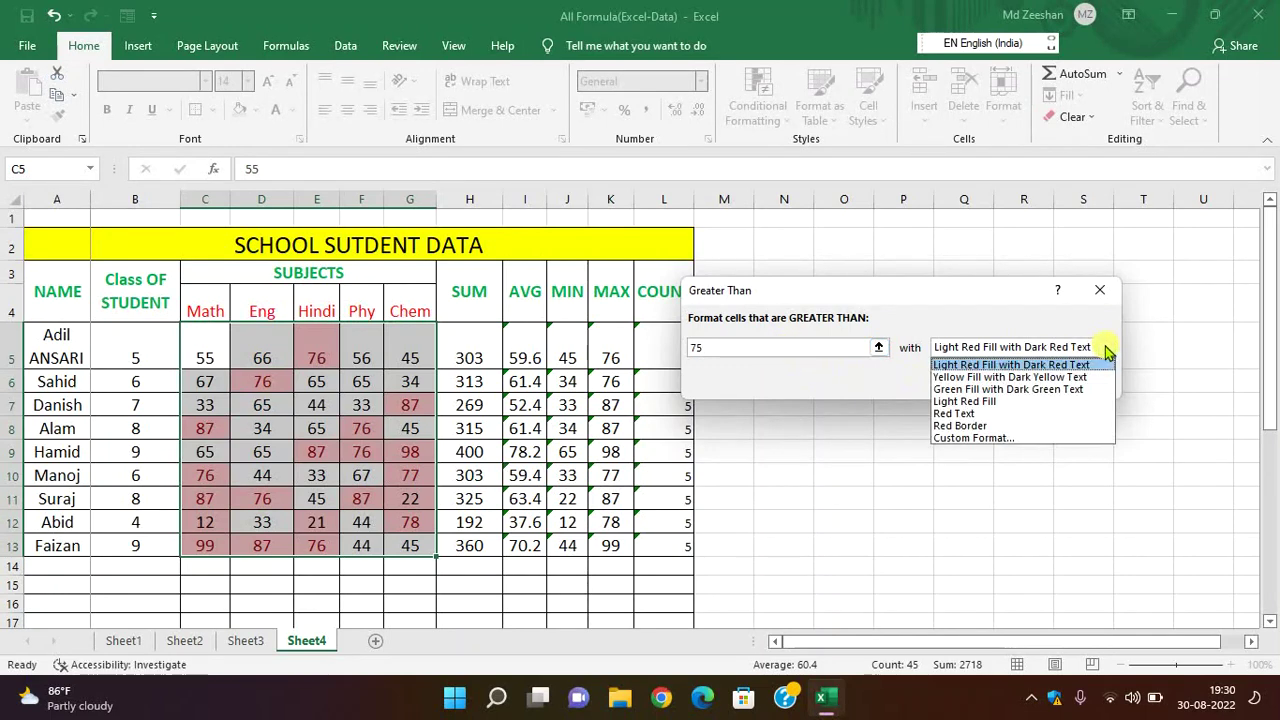
click(1020, 388)
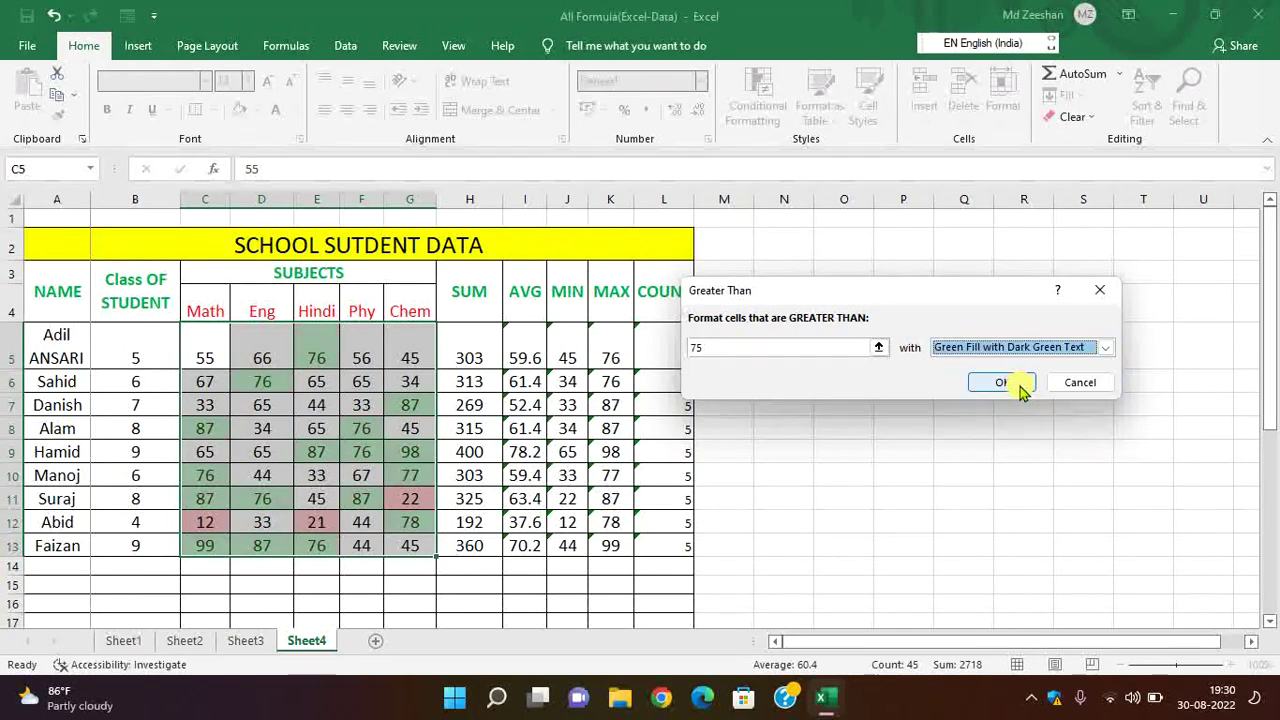
click(998, 381)
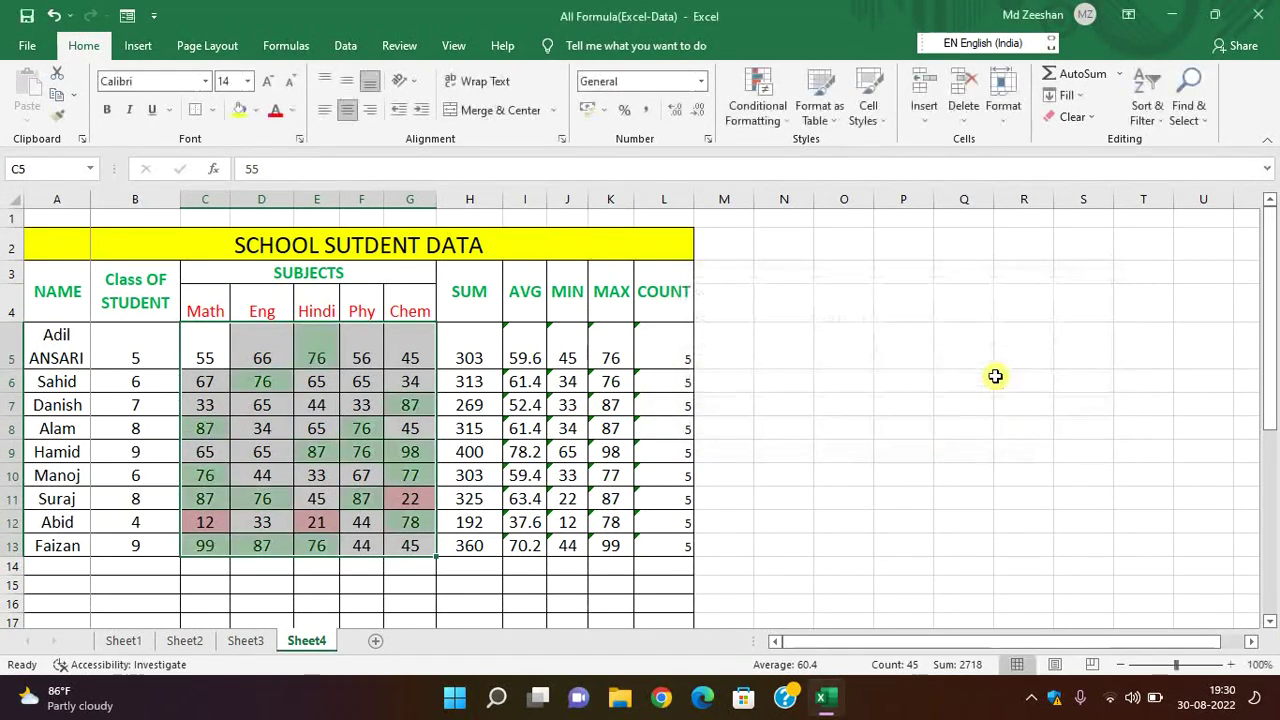
click(922, 420)
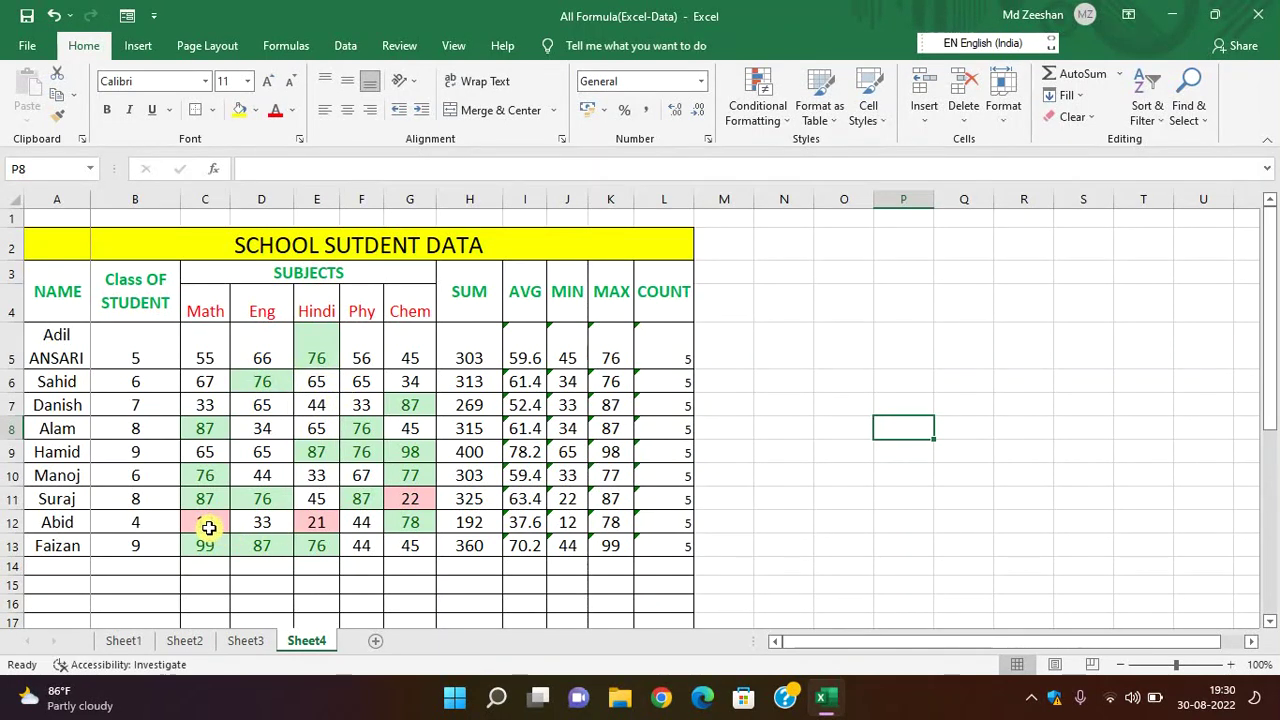
Step: Change the Phy mark in F7 to 32
click(860, 519)
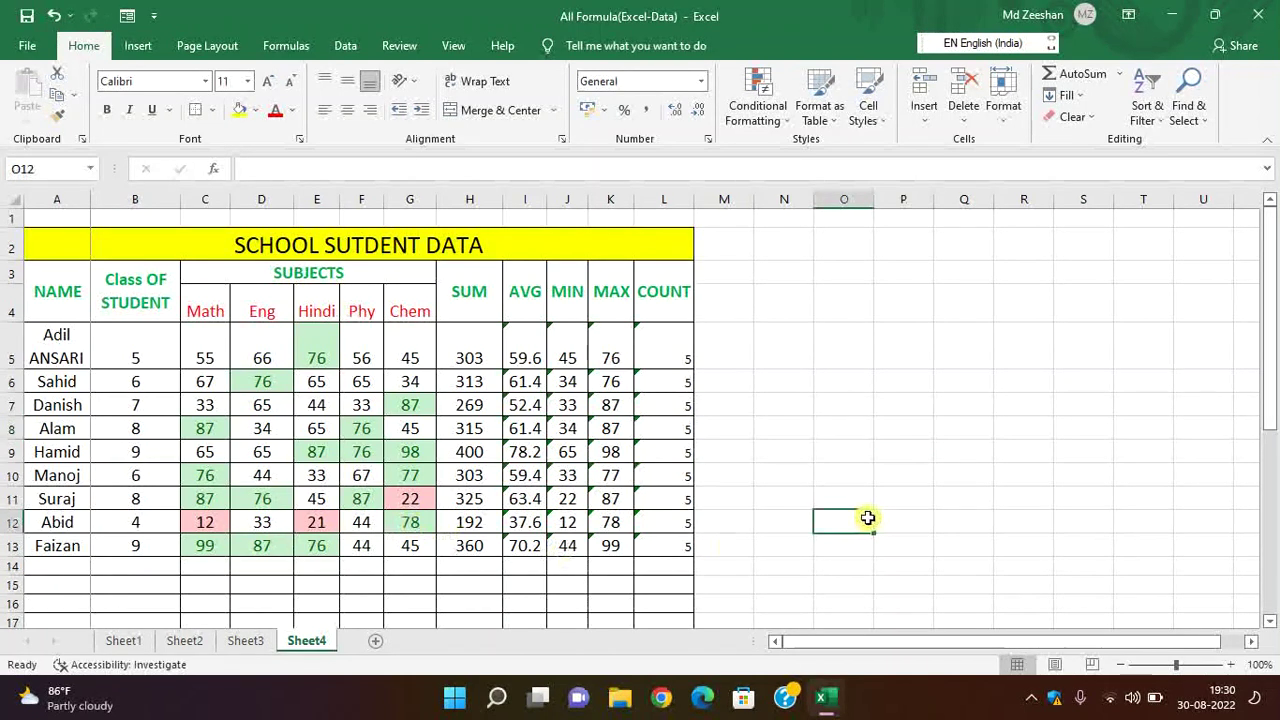
click(268, 428)
key(ctrl+c)
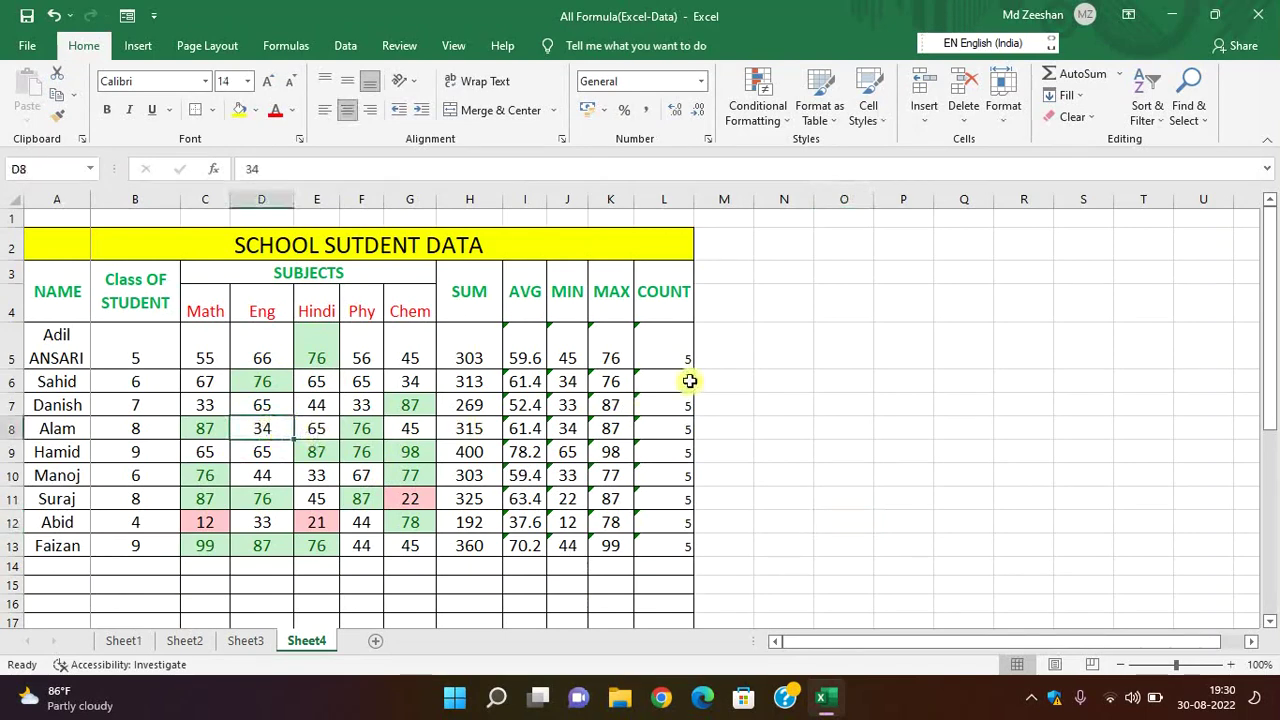
click(366, 405)
key(ctrl+v)
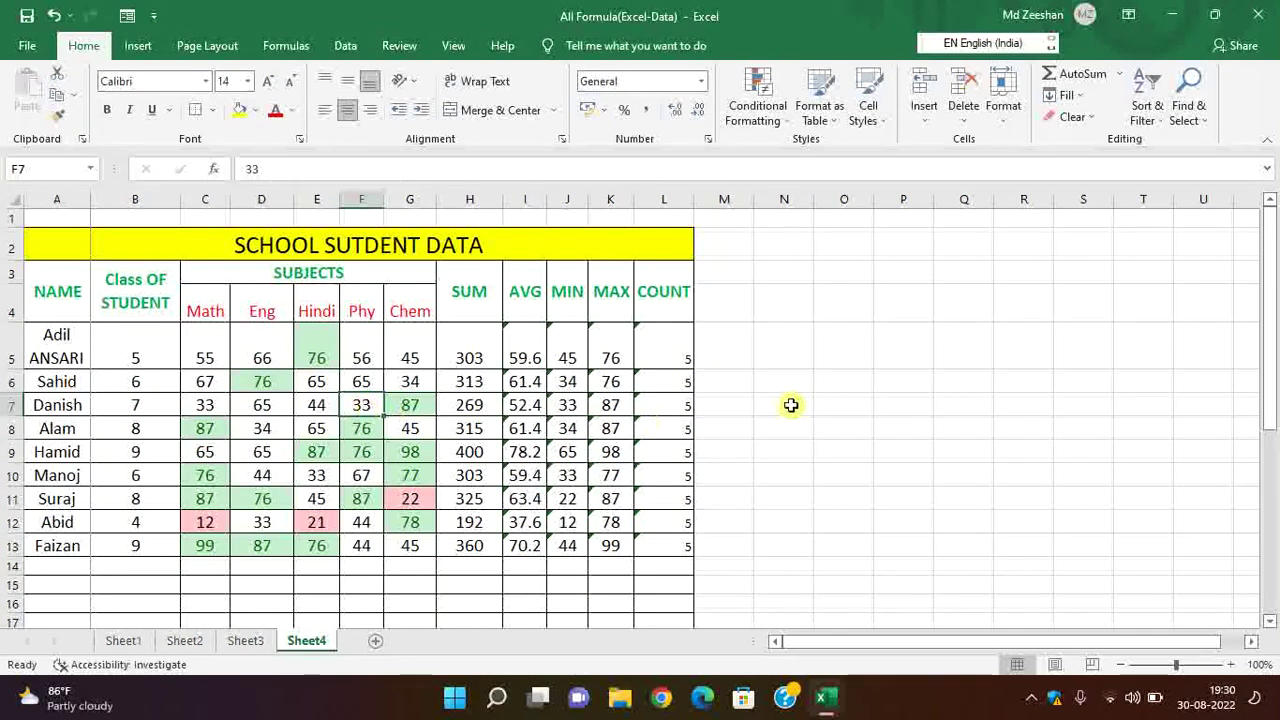
text(3)
key(Return)
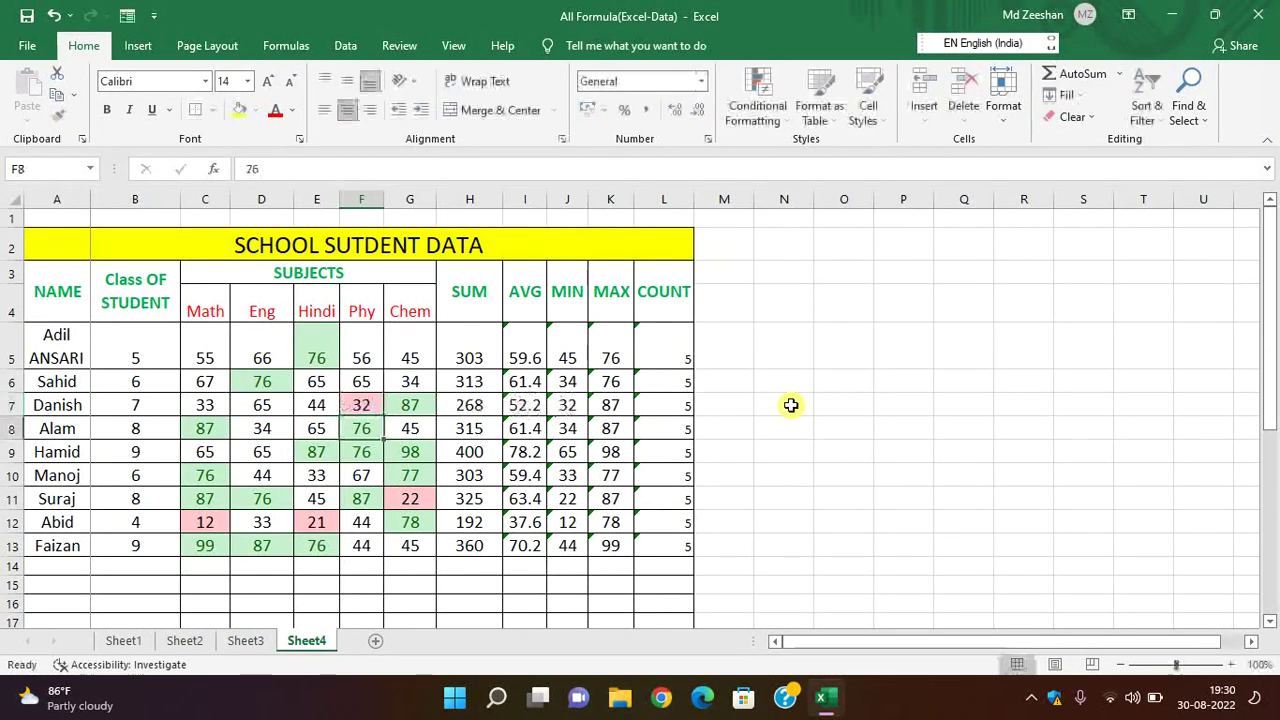
click(368, 358)
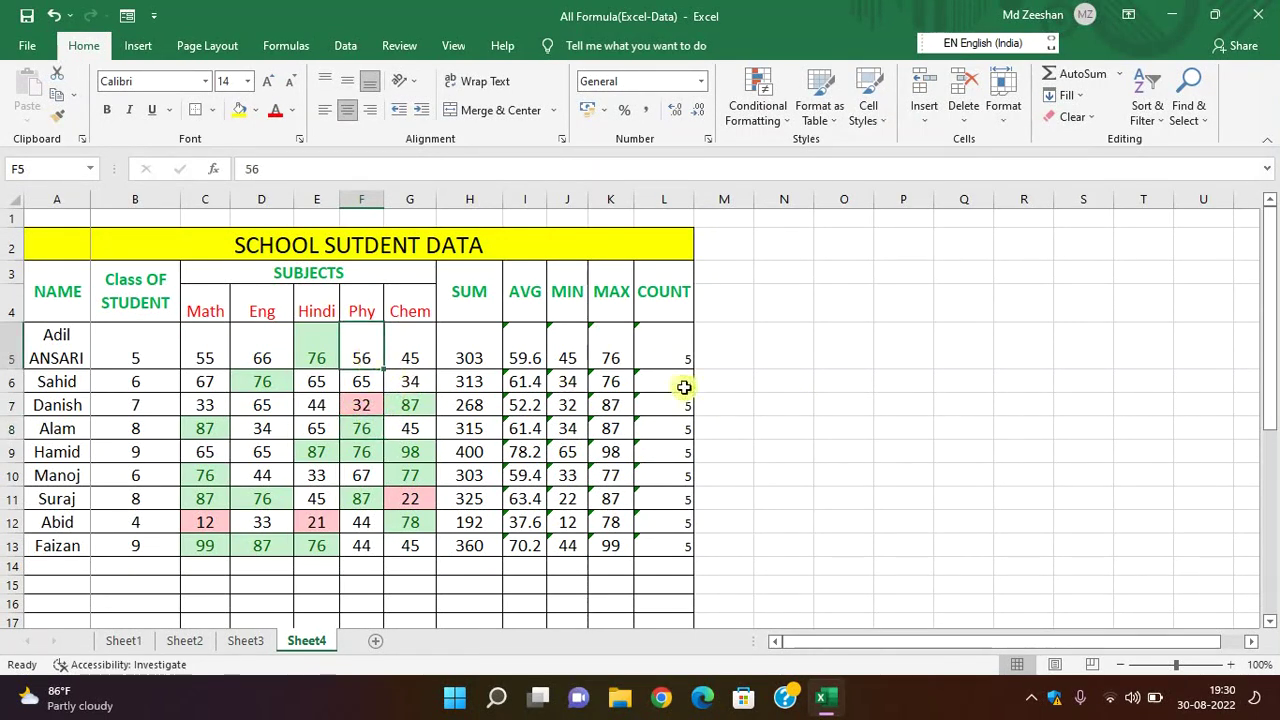
key(Delete)
text(8)
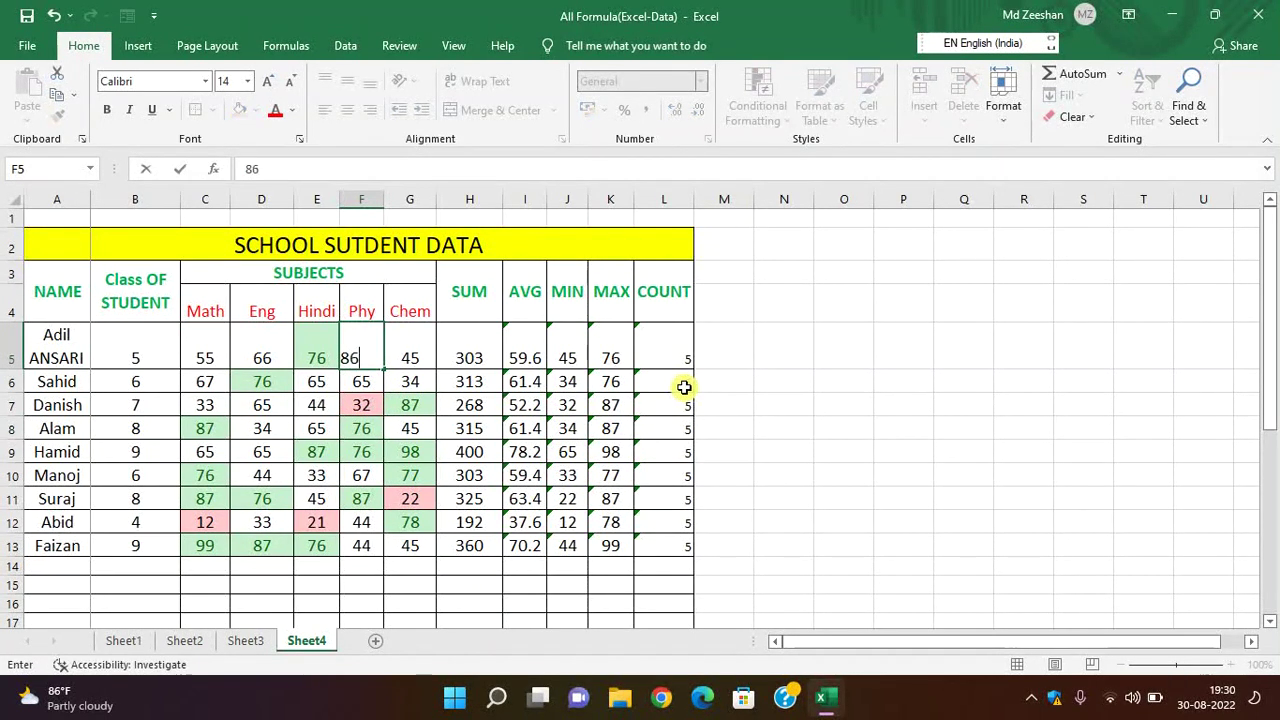
key(Return)
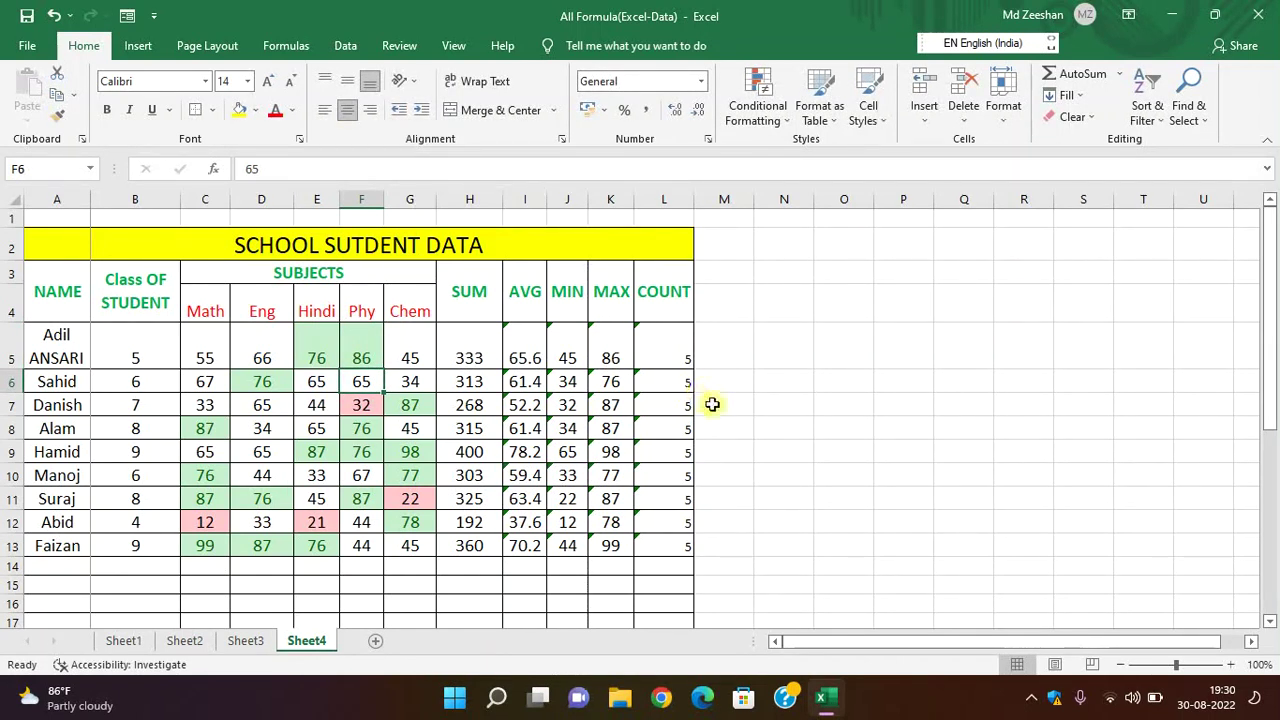
click(805, 456)
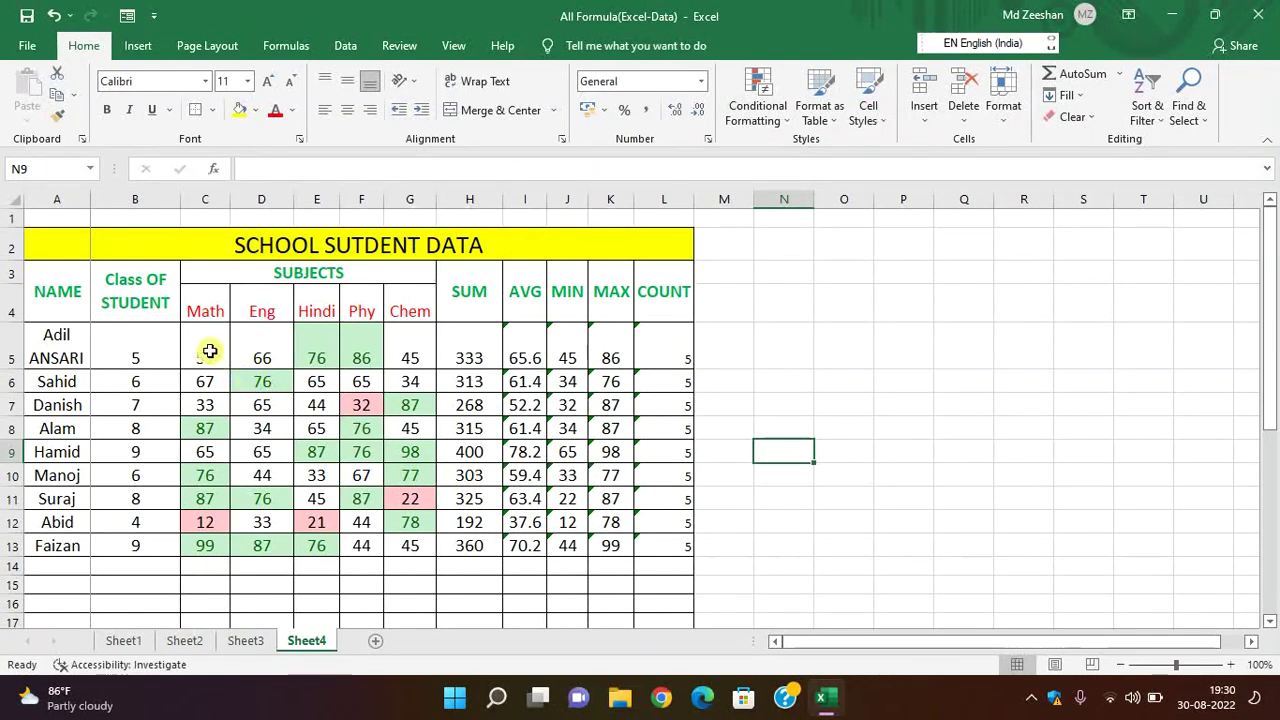
Step: Select the marks C5:G13 and clear all conditional formatting rules from the entire sheet
drag(210, 351, 409, 540)
click(785, 118)
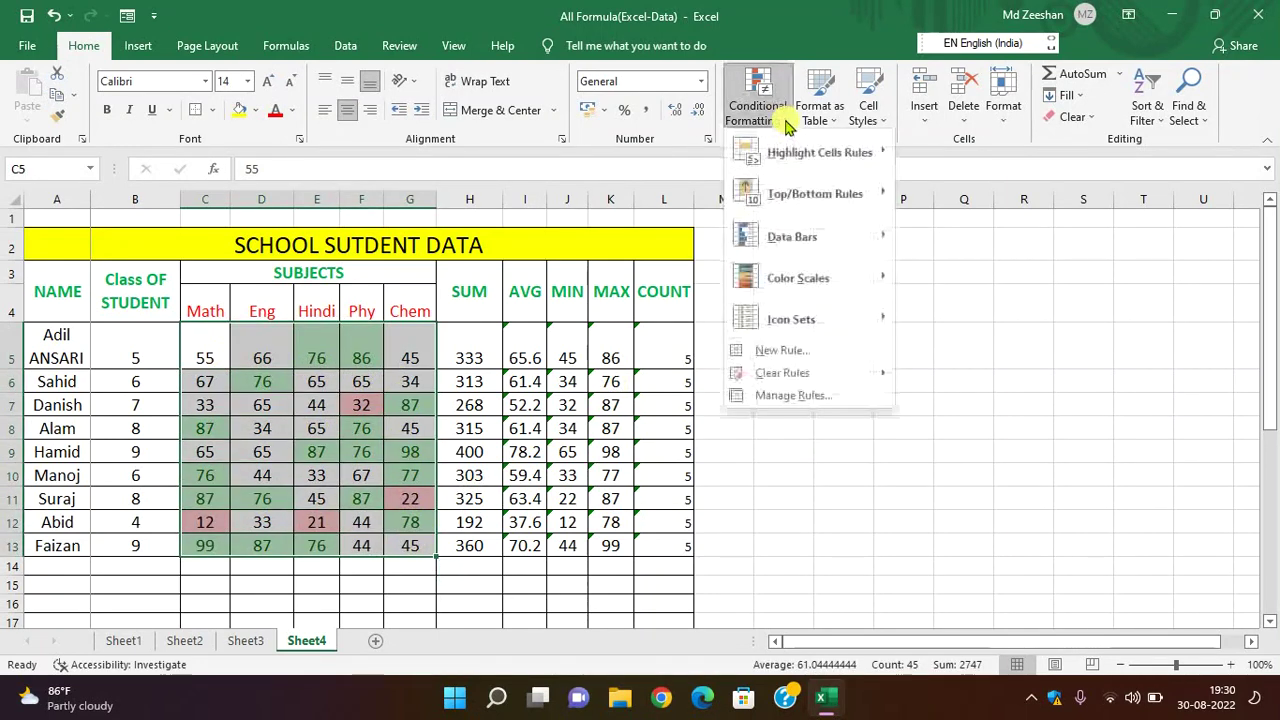
mouse_move(840, 155)
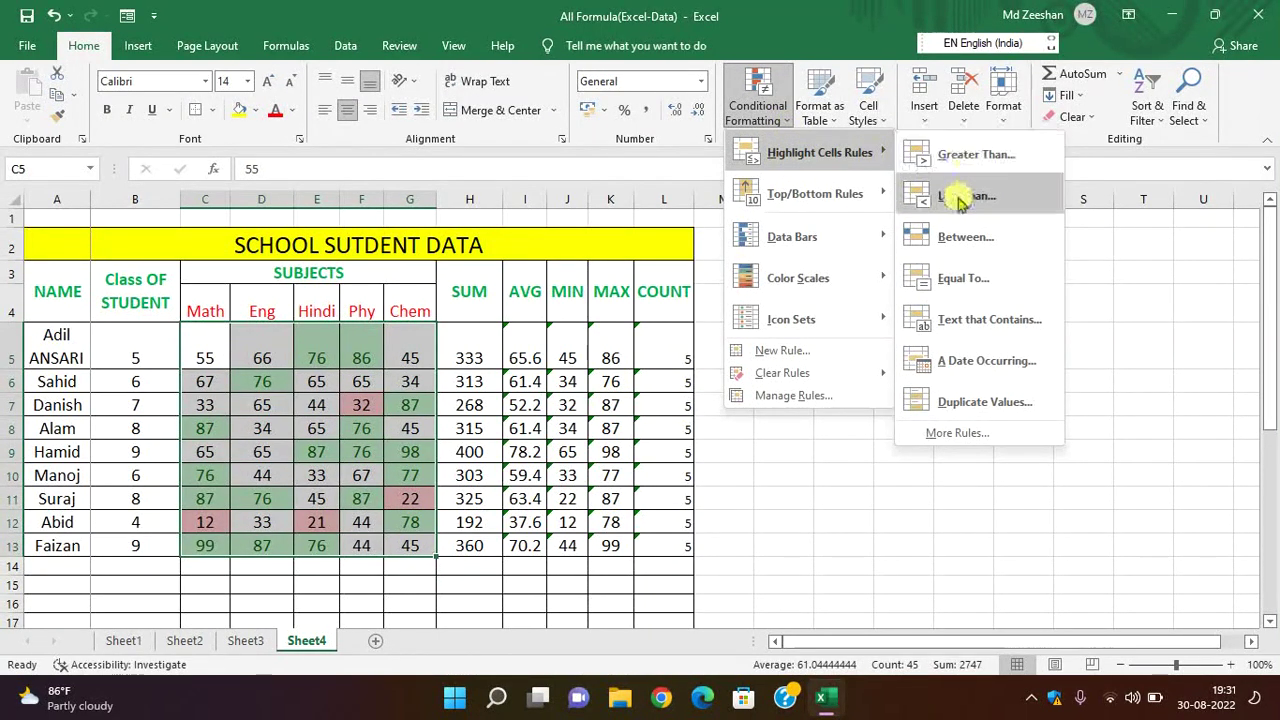
mouse_move(778, 385)
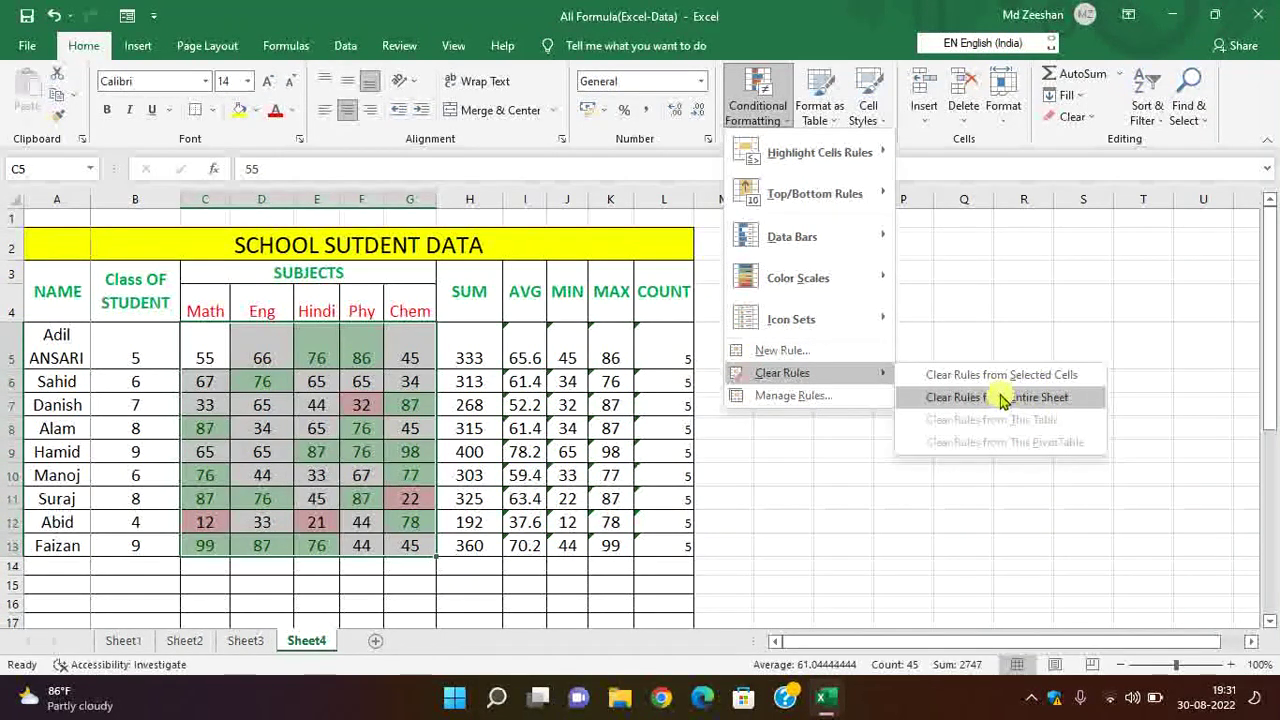
click(1000, 375)
click(932, 420)
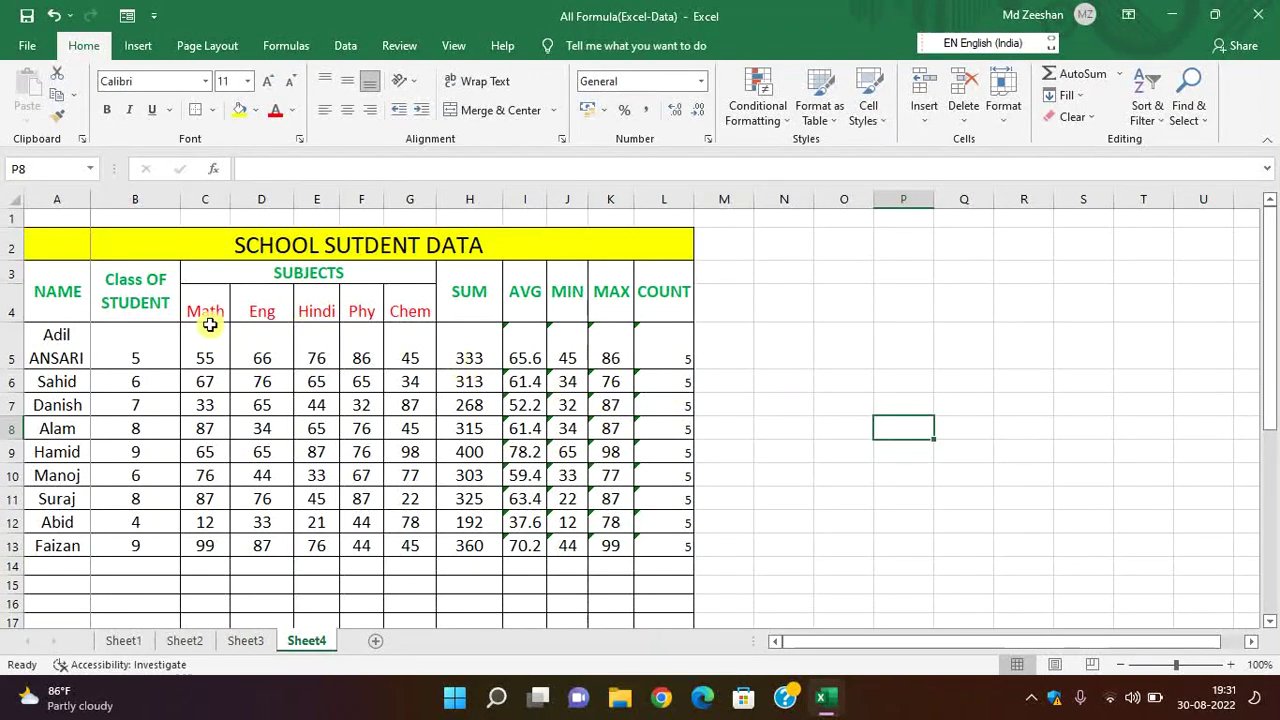
Step: Turn on AutoFilter for the header rows A3:L4, from NAME through COUNT
drag(53, 300, 646, 303)
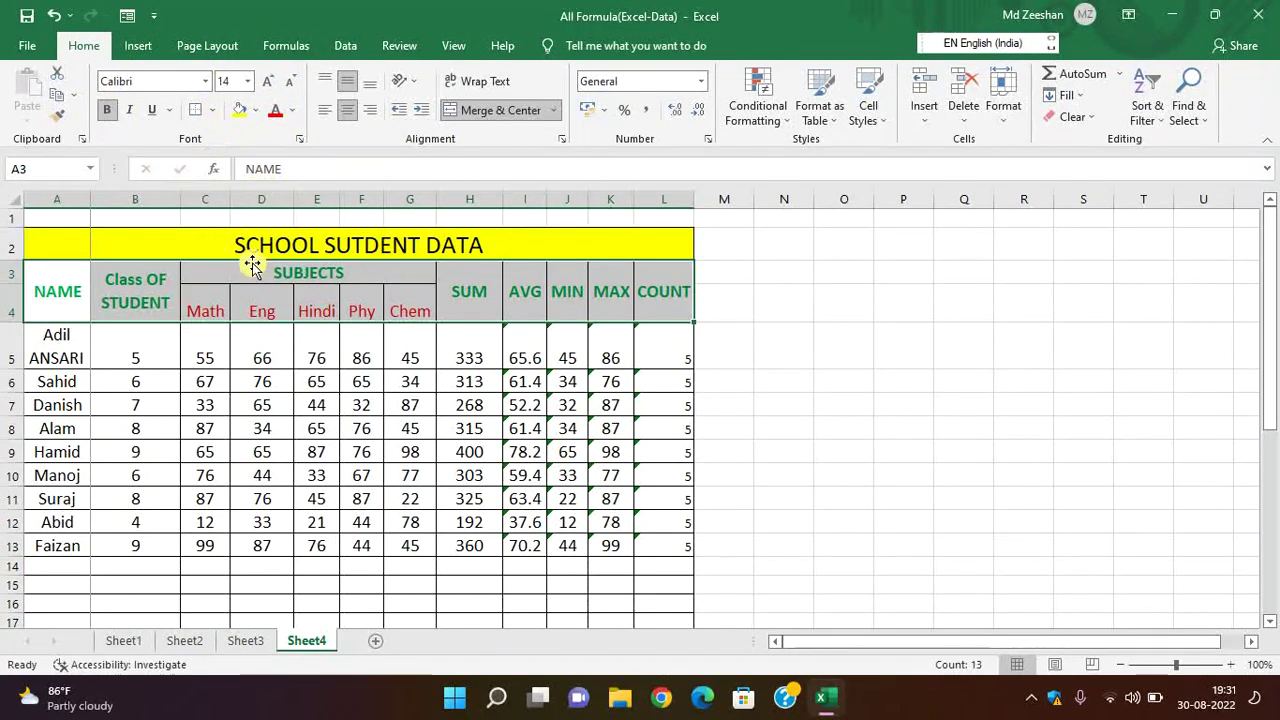
click(1160, 120)
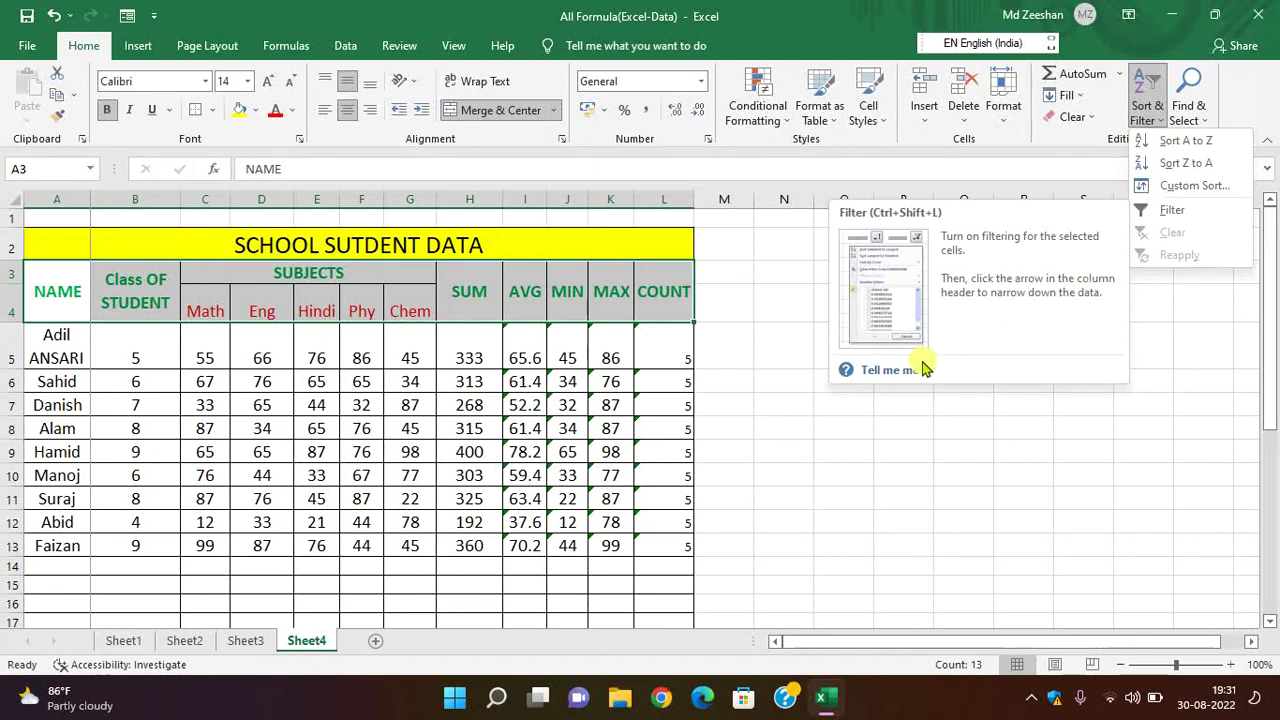
click(343, 48)
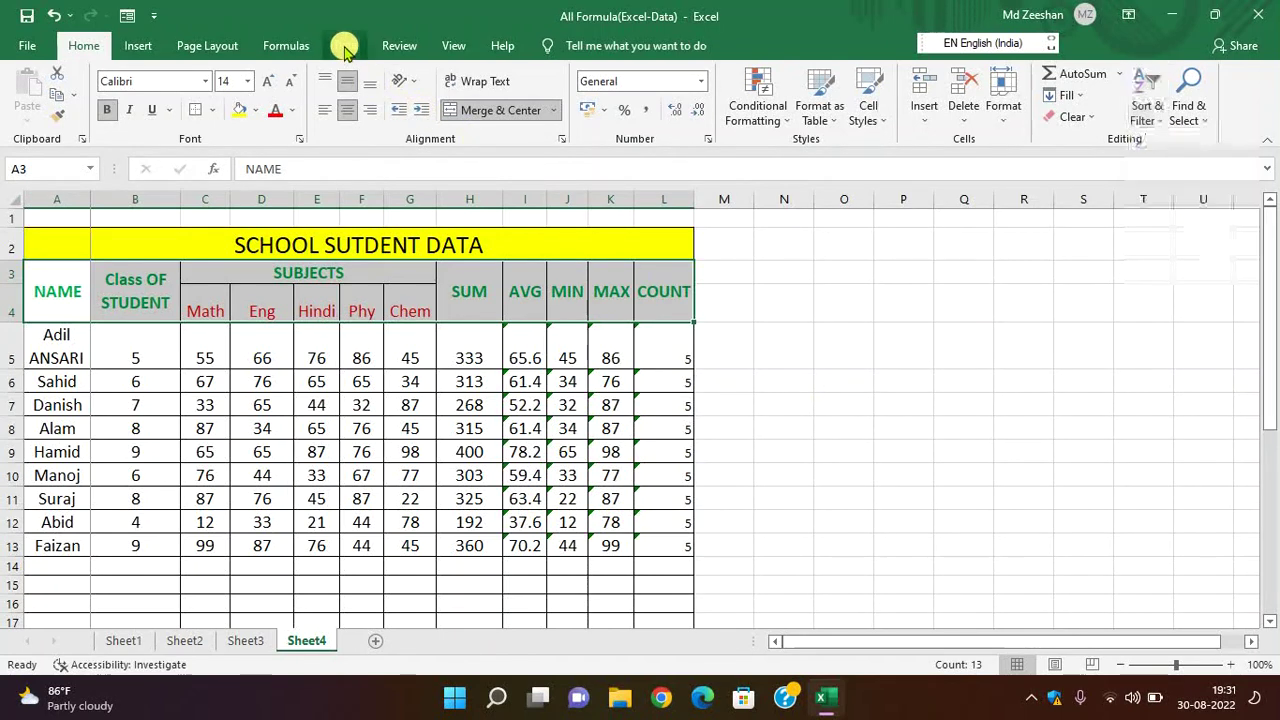
click(343, 48)
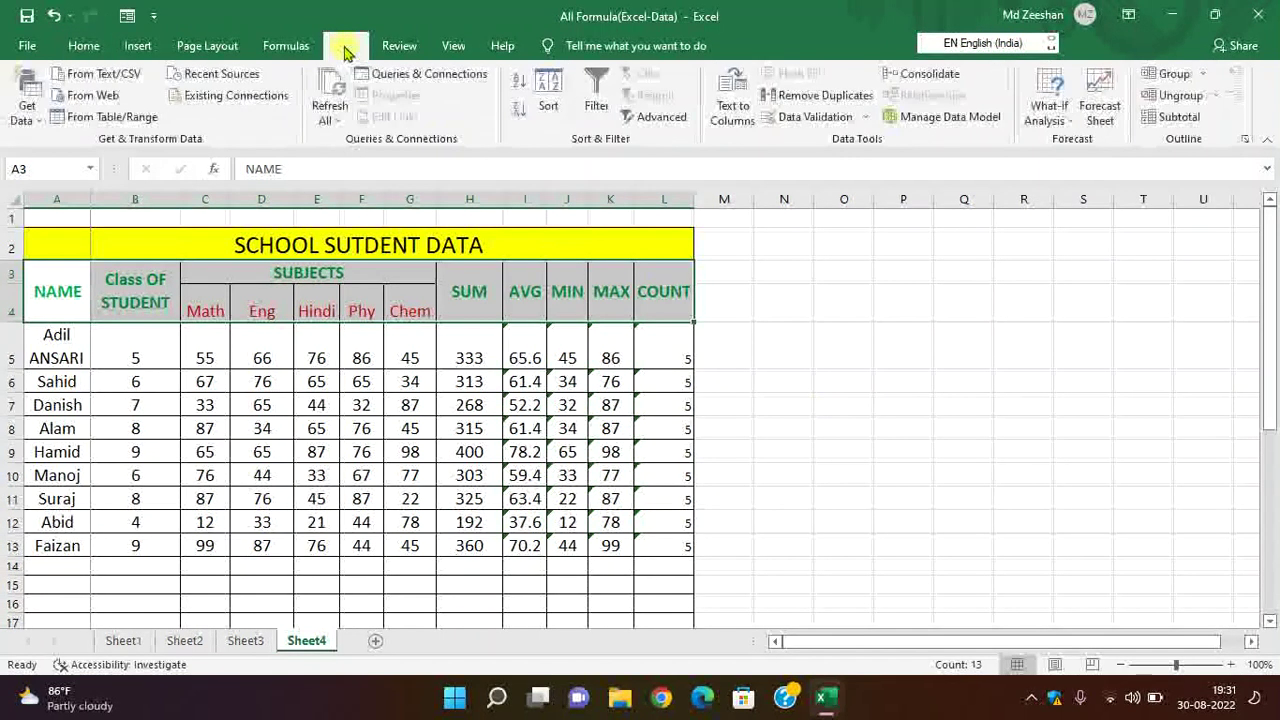
click(592, 100)
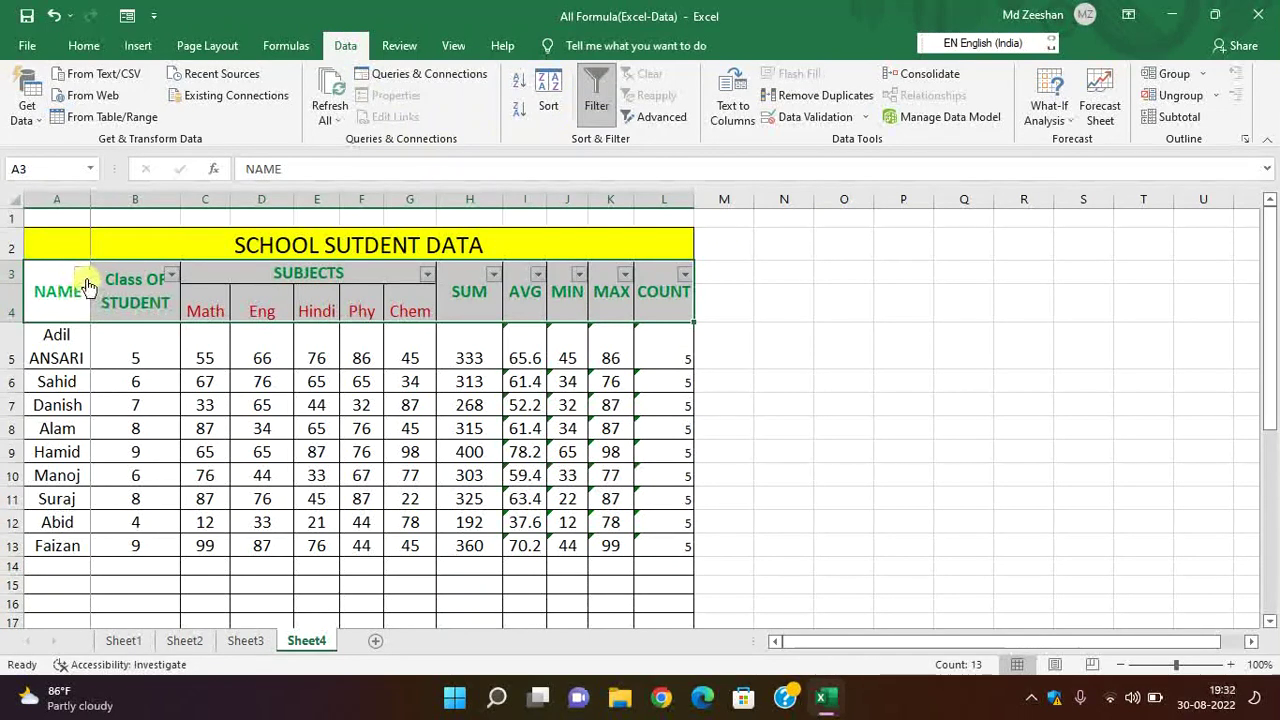
click(1013, 409)
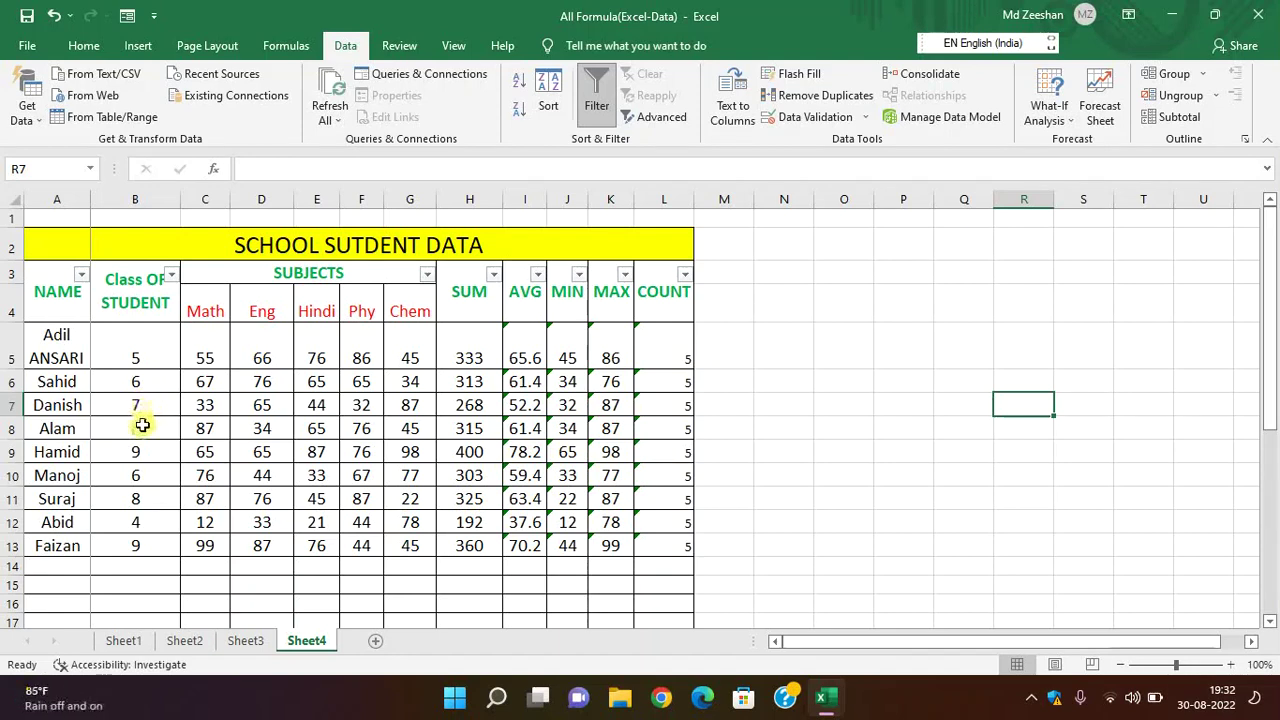
Step: Enter class 7 in B8 and B10, and class 5 in B9, B12 and B13
click(143, 428)
text(7)
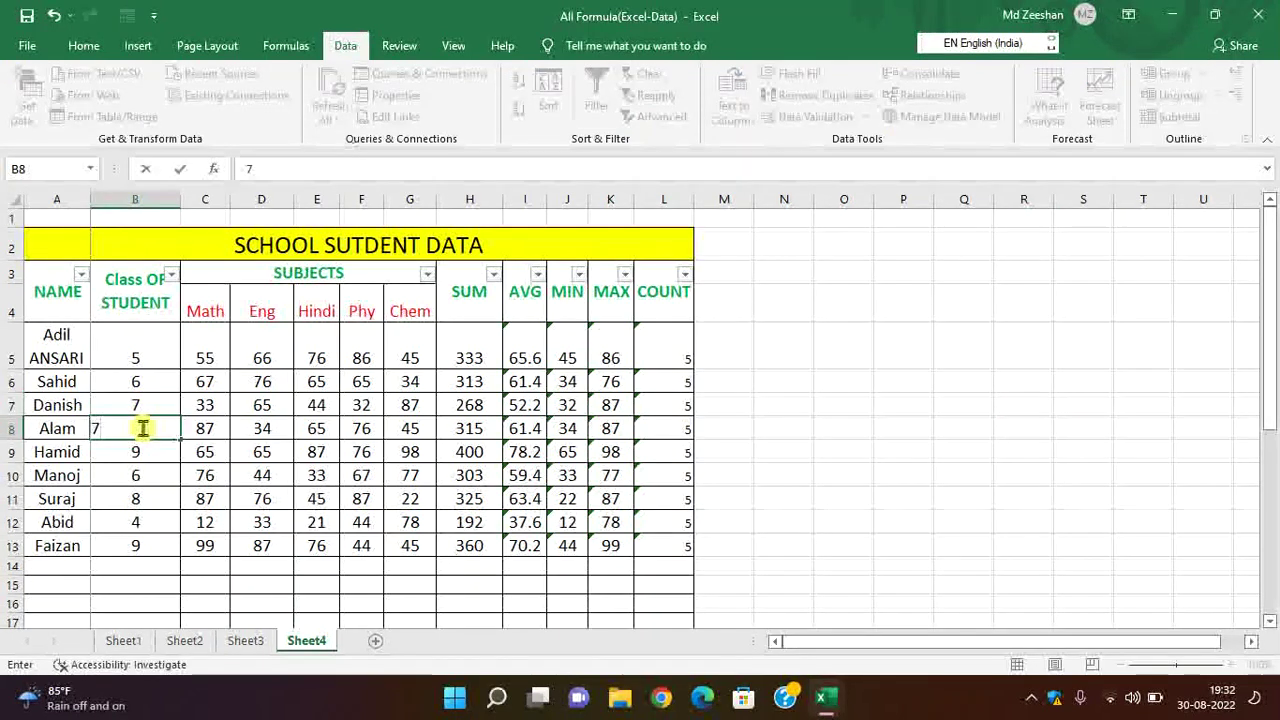
click(133, 478)
text(7)
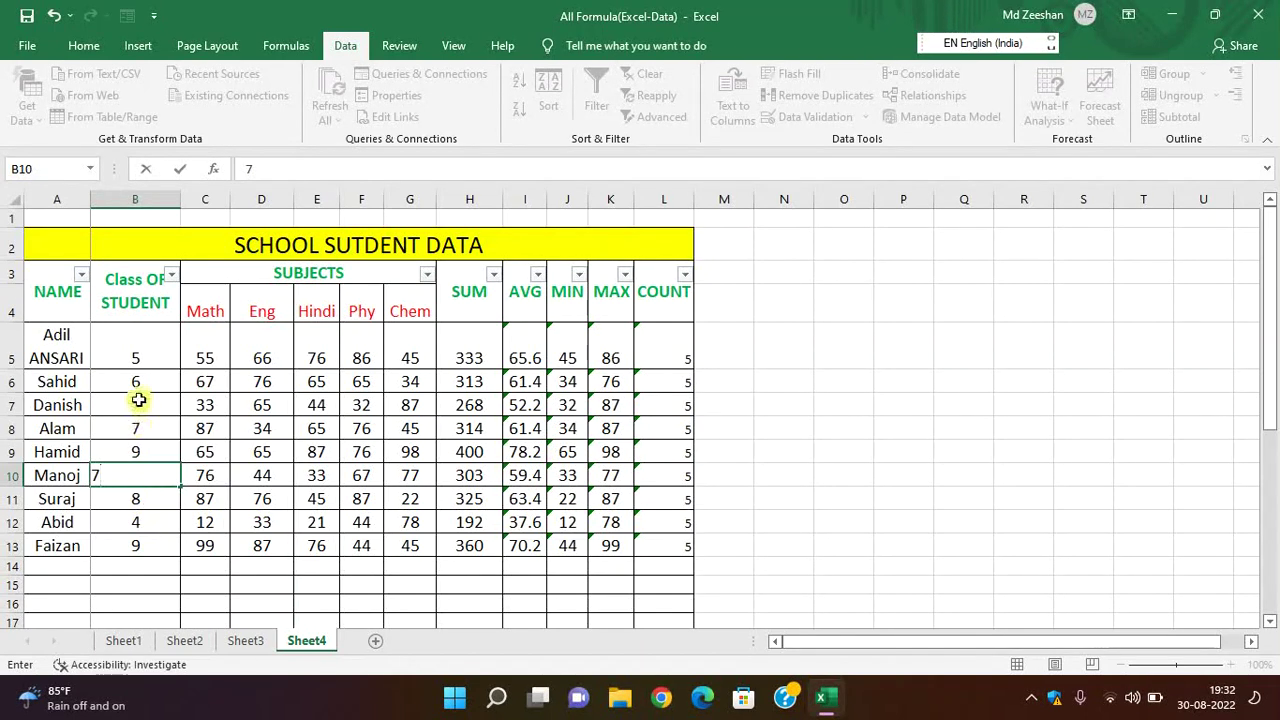
click(138, 451)
text(5)
click(144, 523)
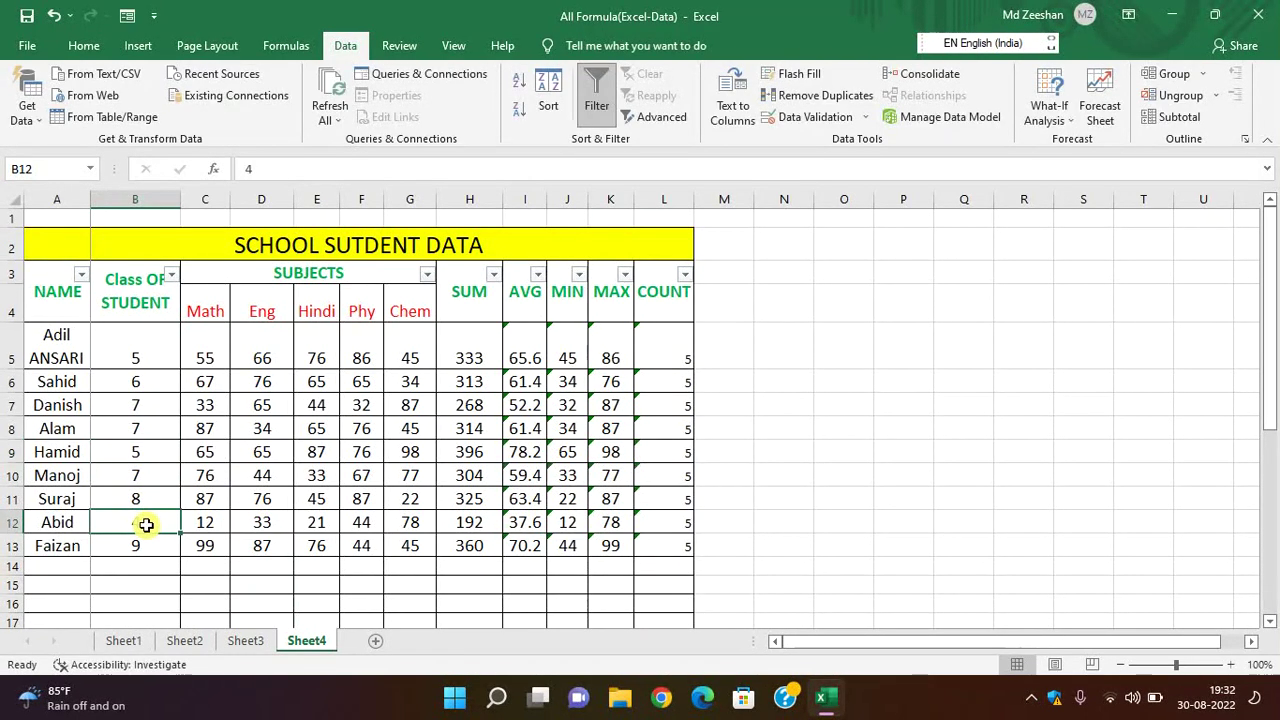
text(5)
click(145, 549)
text(5)
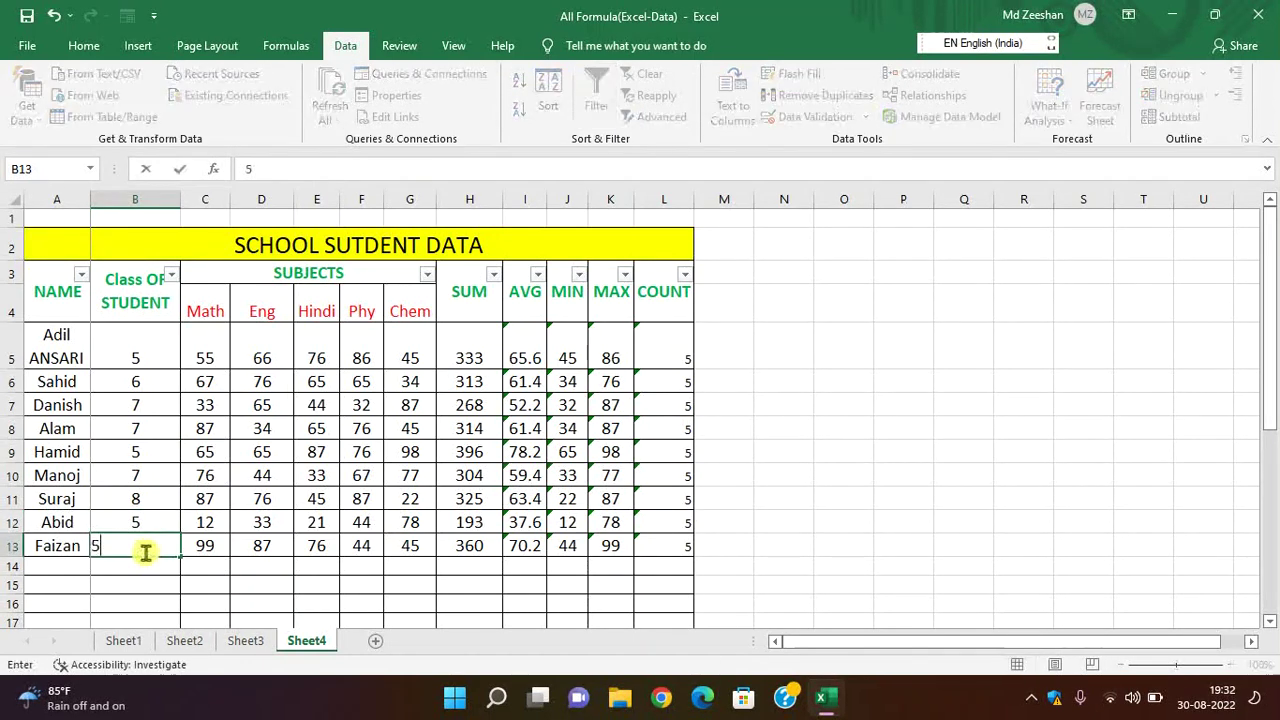
click(254, 567)
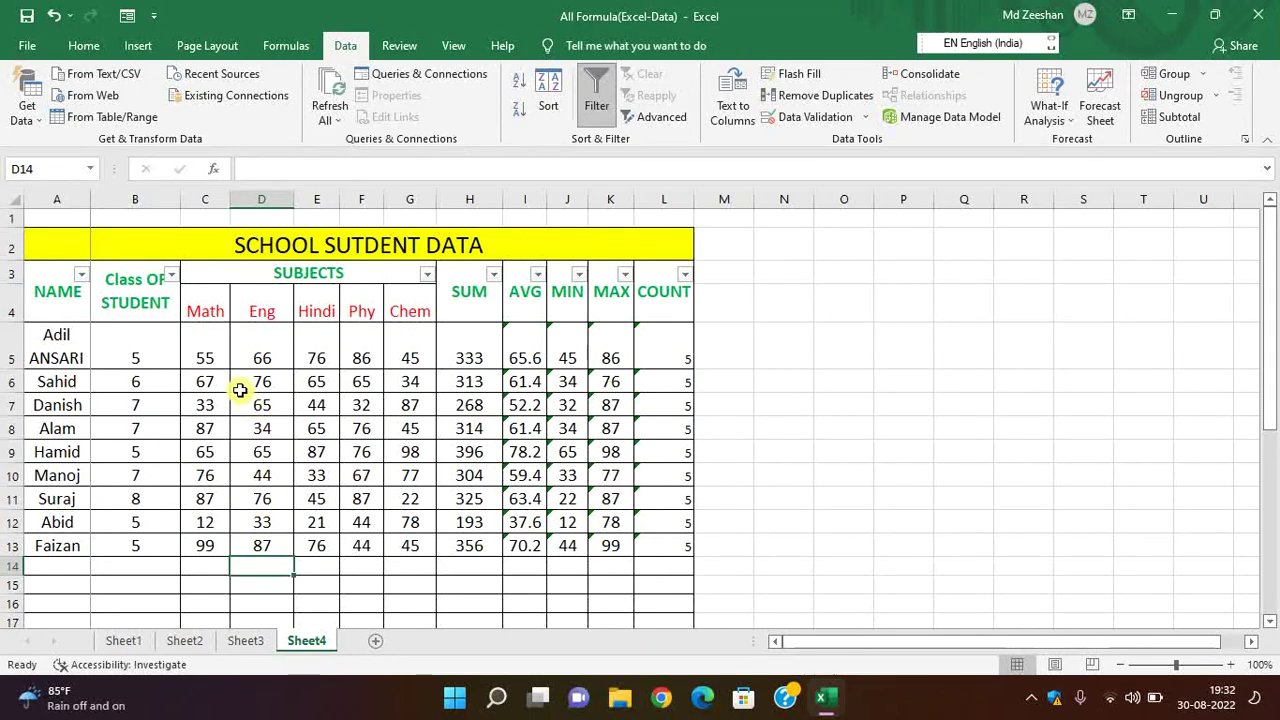
click(172, 273)
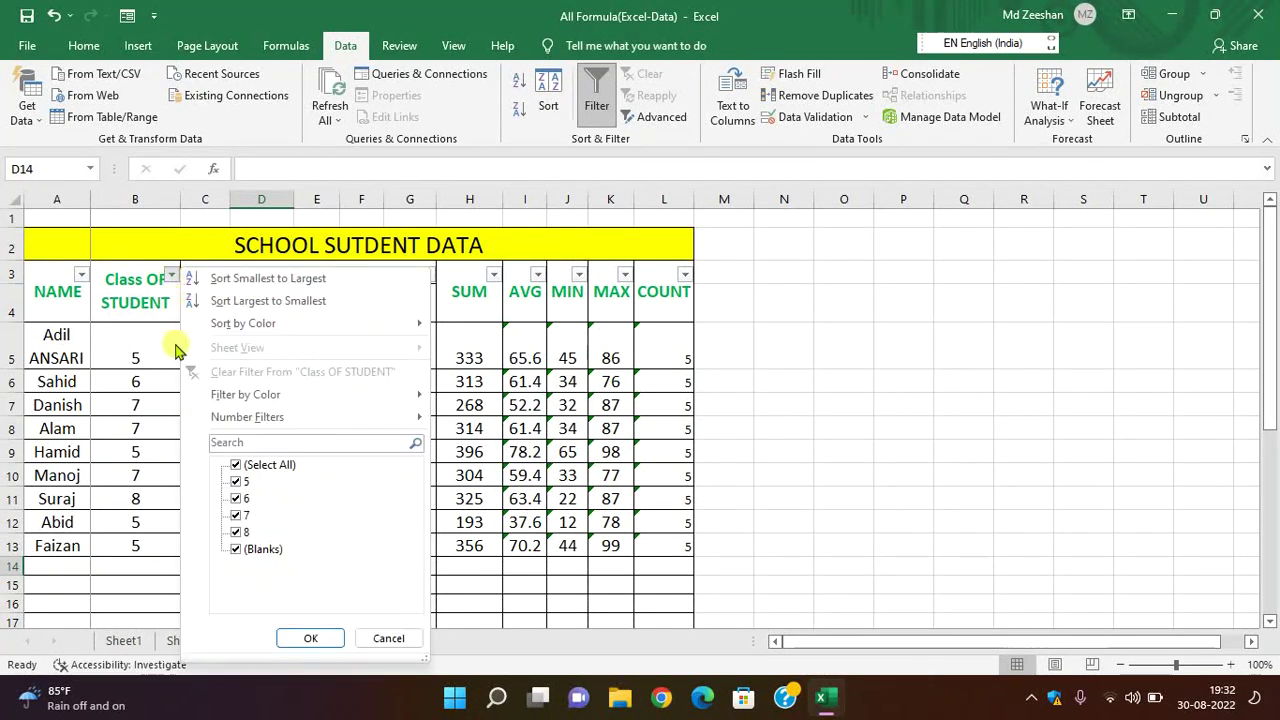
click(268, 468)
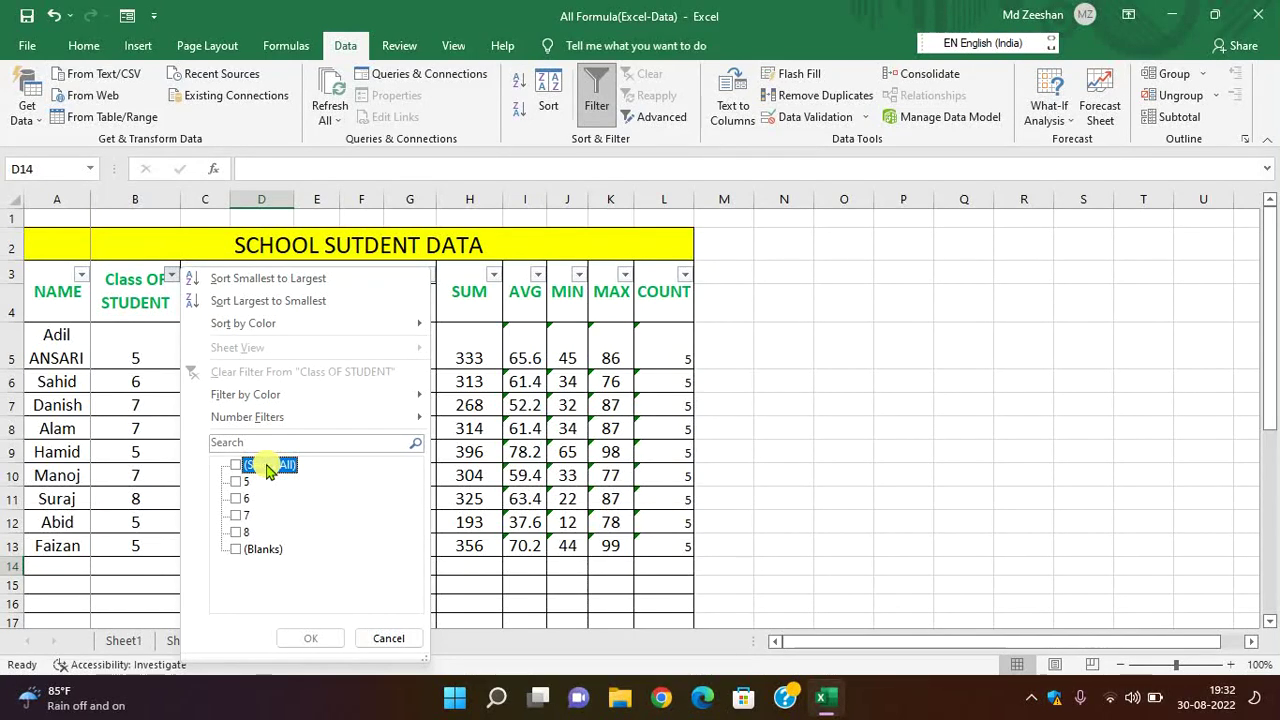
click(237, 484)
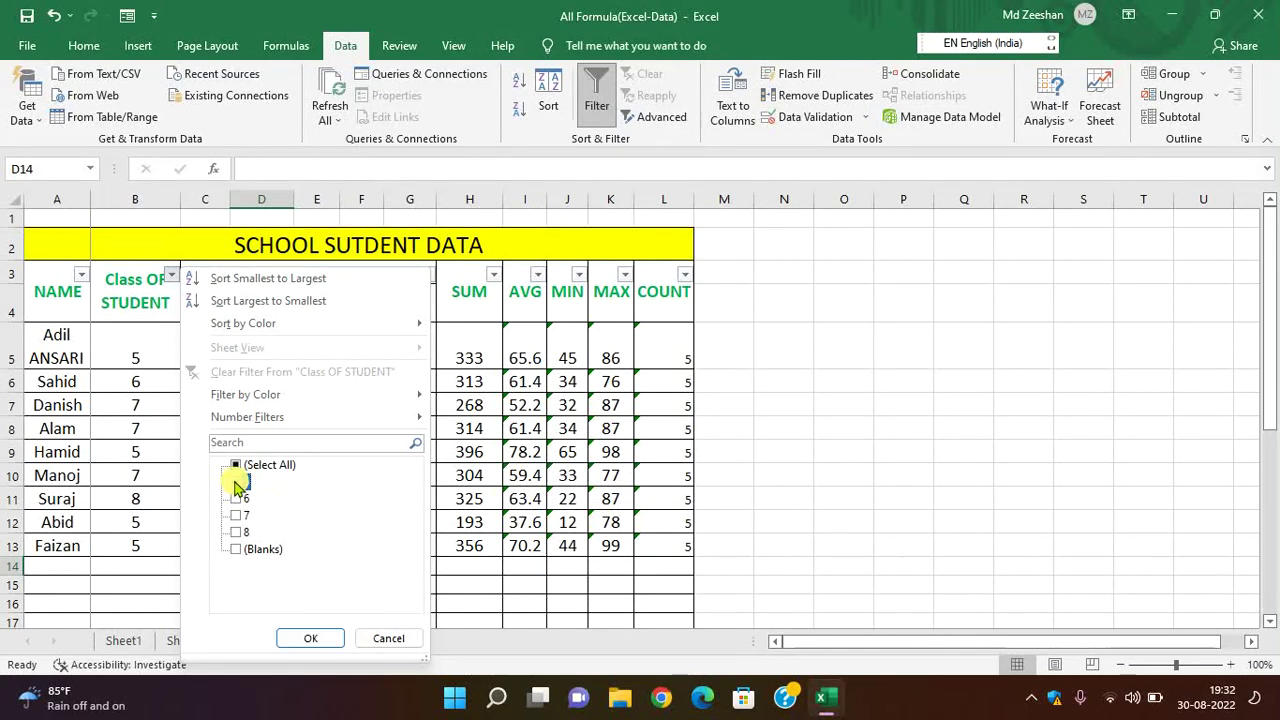
click(313, 642)
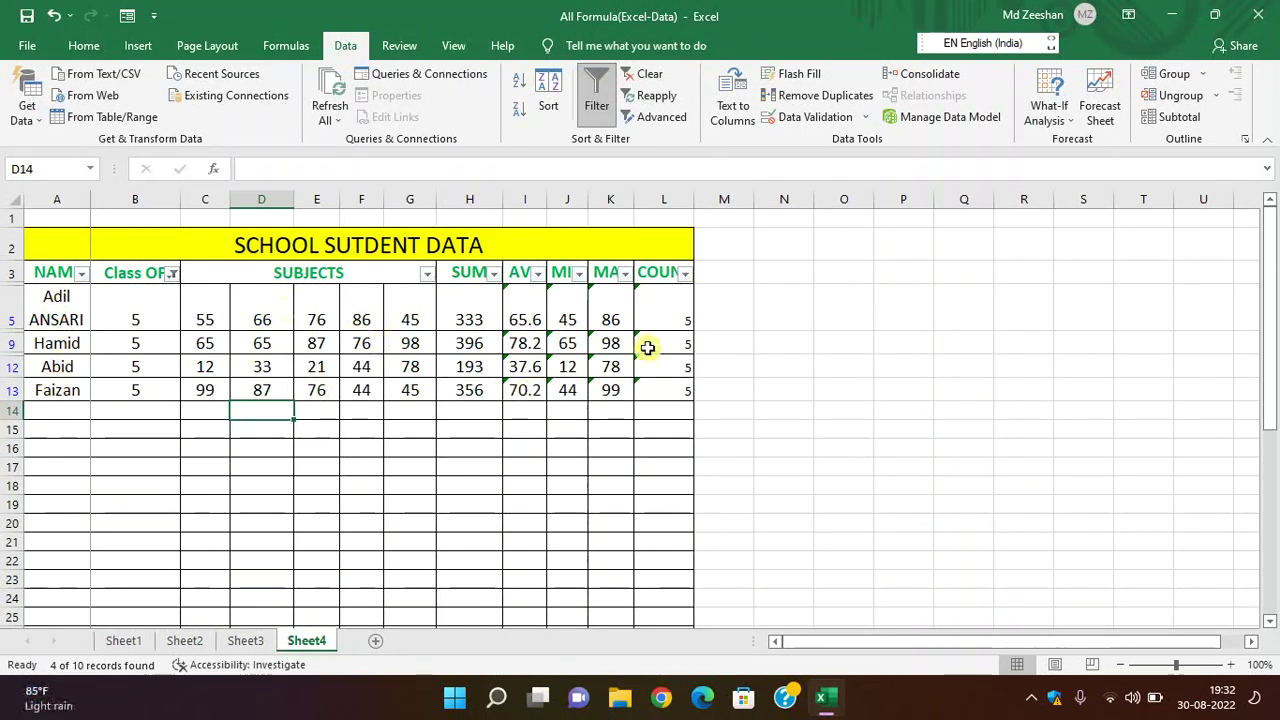
click(170, 278)
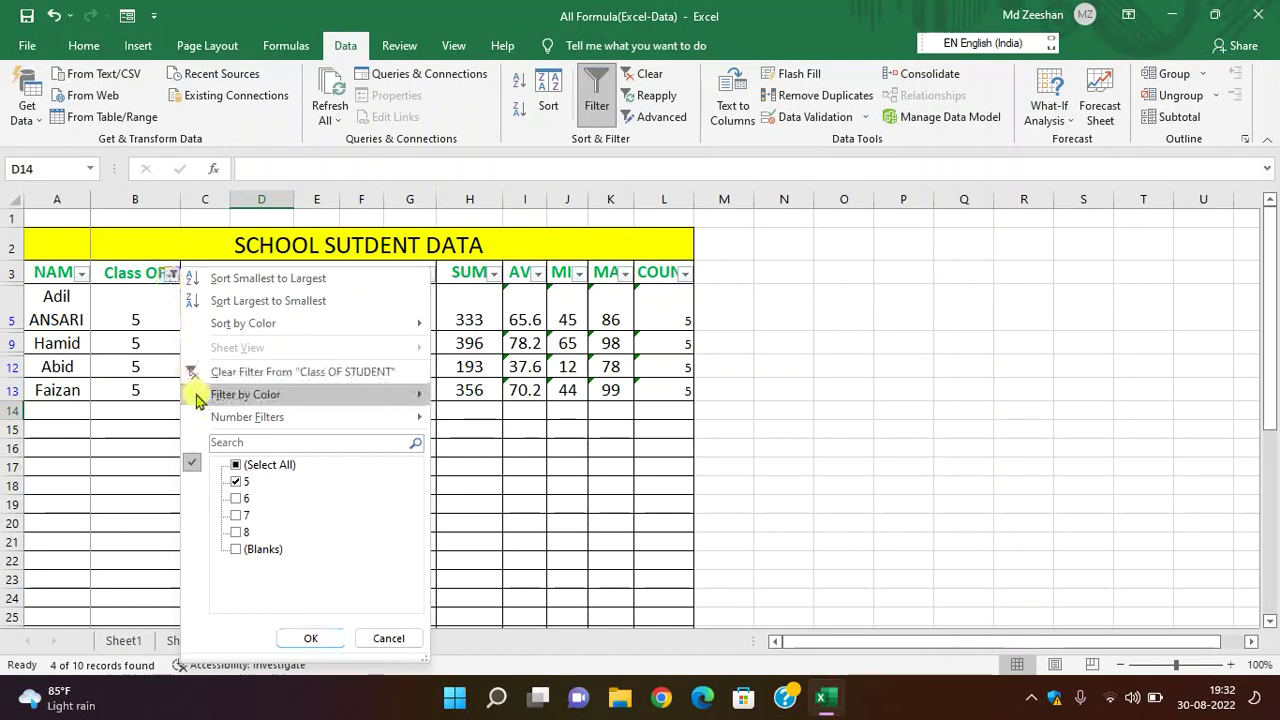
click(236, 481)
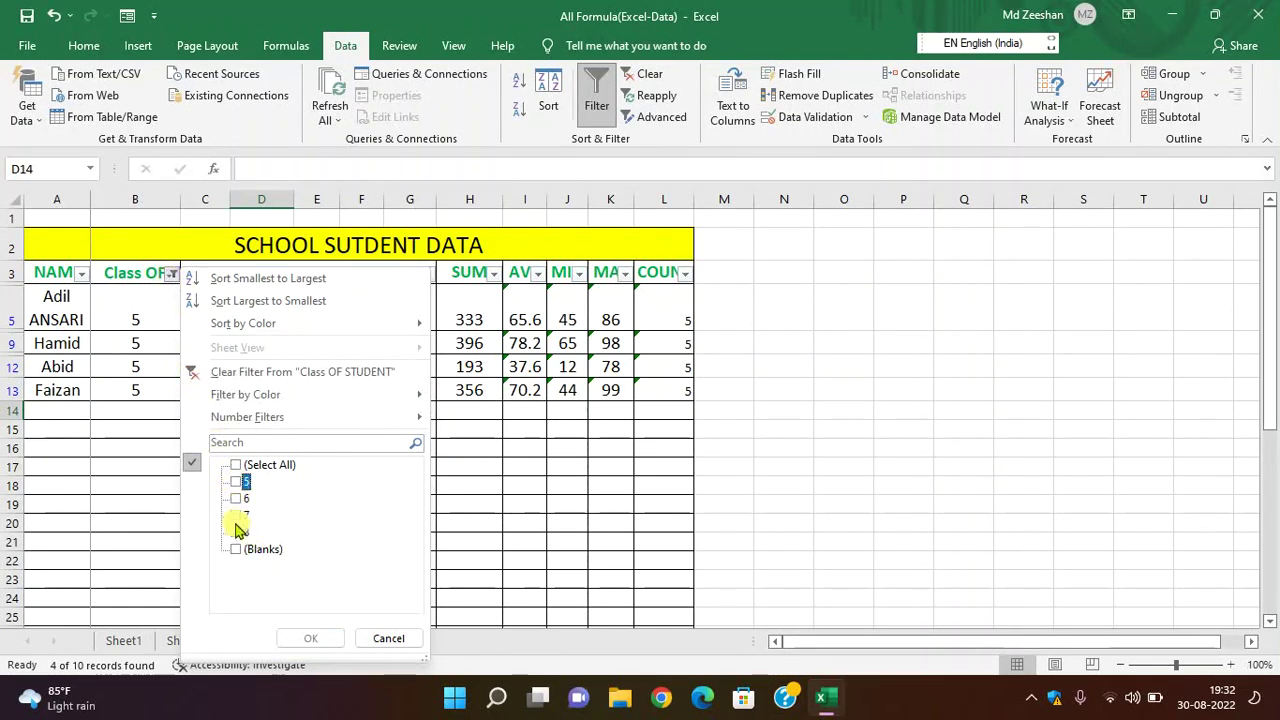
click(237, 515)
click(310, 638)
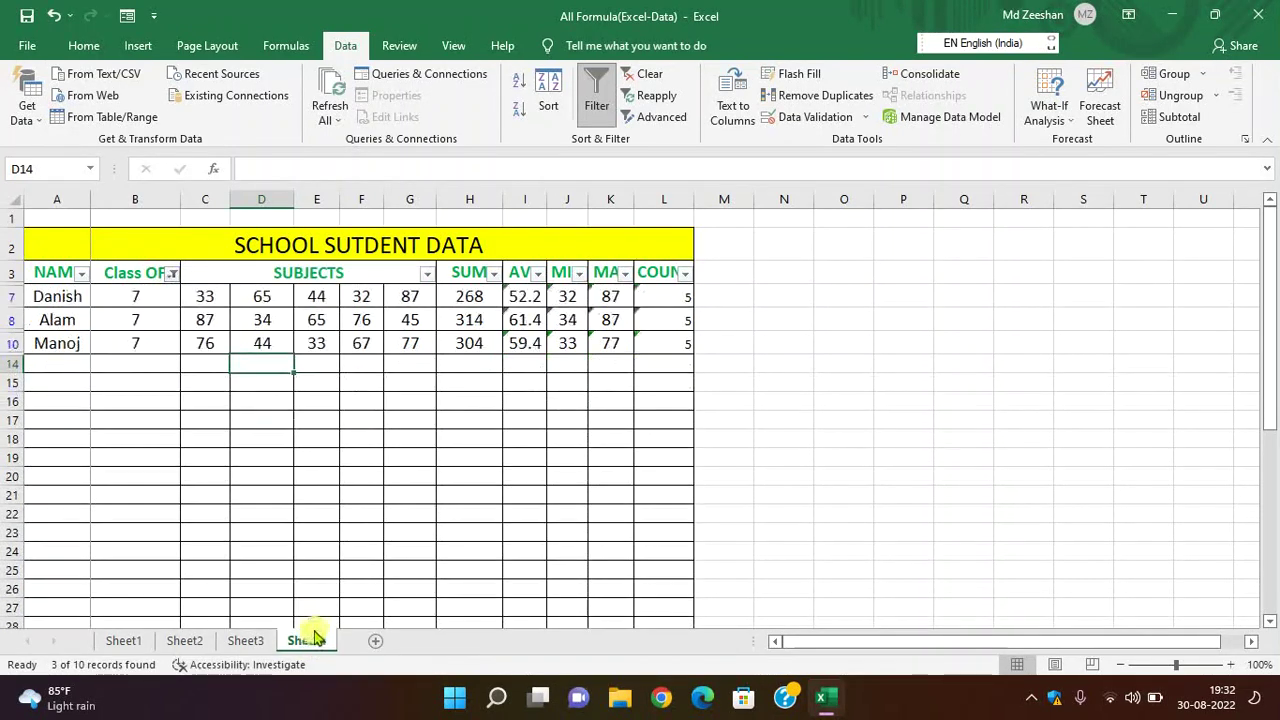
click(172, 273)
click(238, 465)
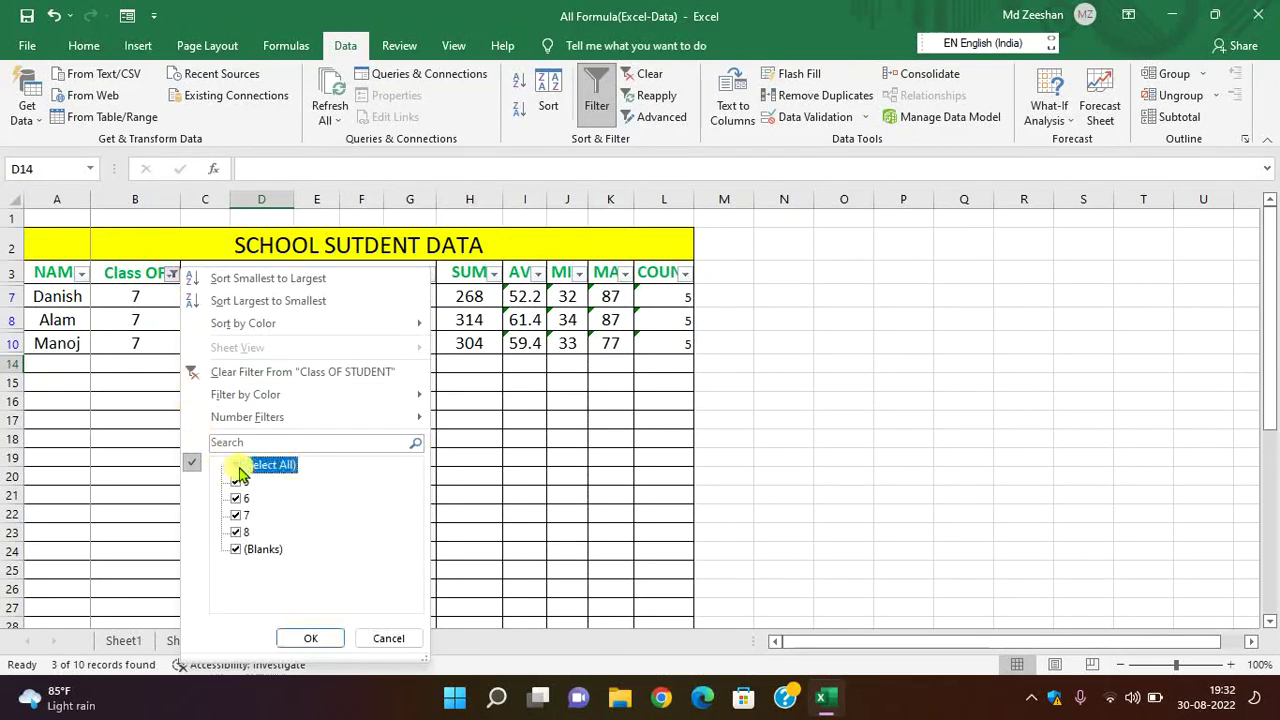
click(312, 638)
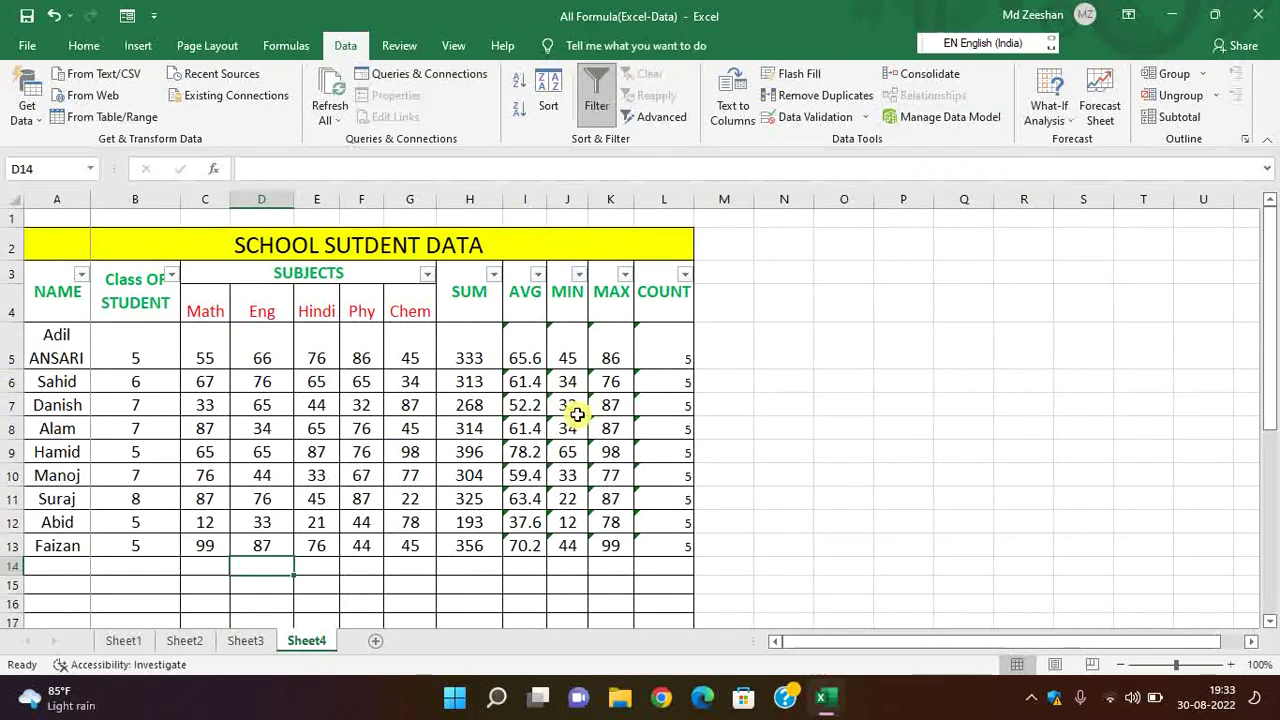
click(538, 276)
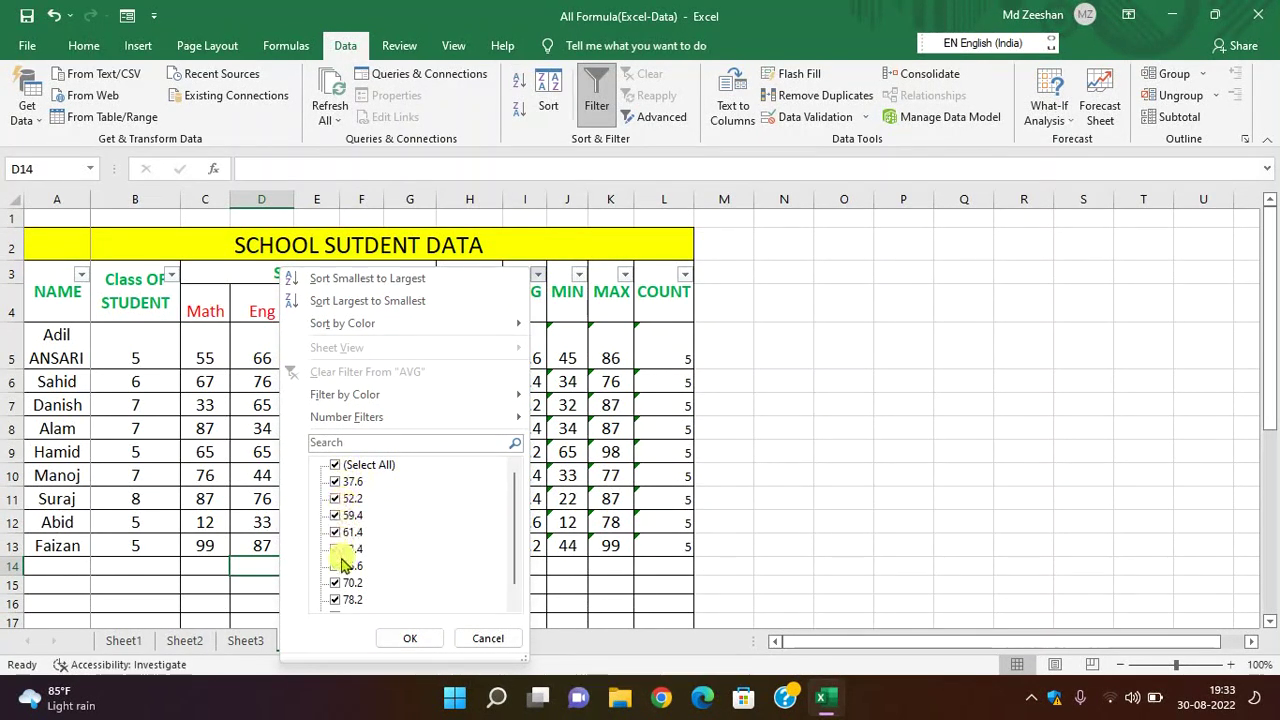
click(478, 643)
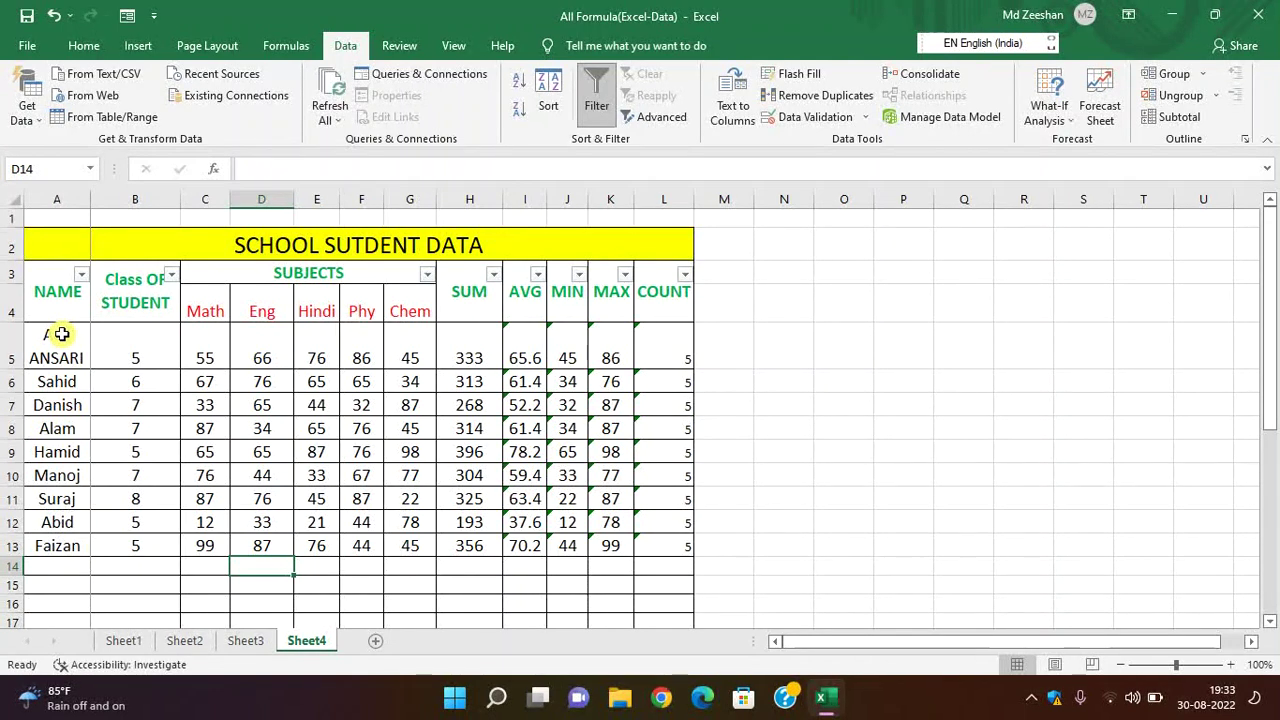
Step: Sort the student names A5:A13 from A to Z, raising the Sort Warning
drag(61, 334, 64, 541)
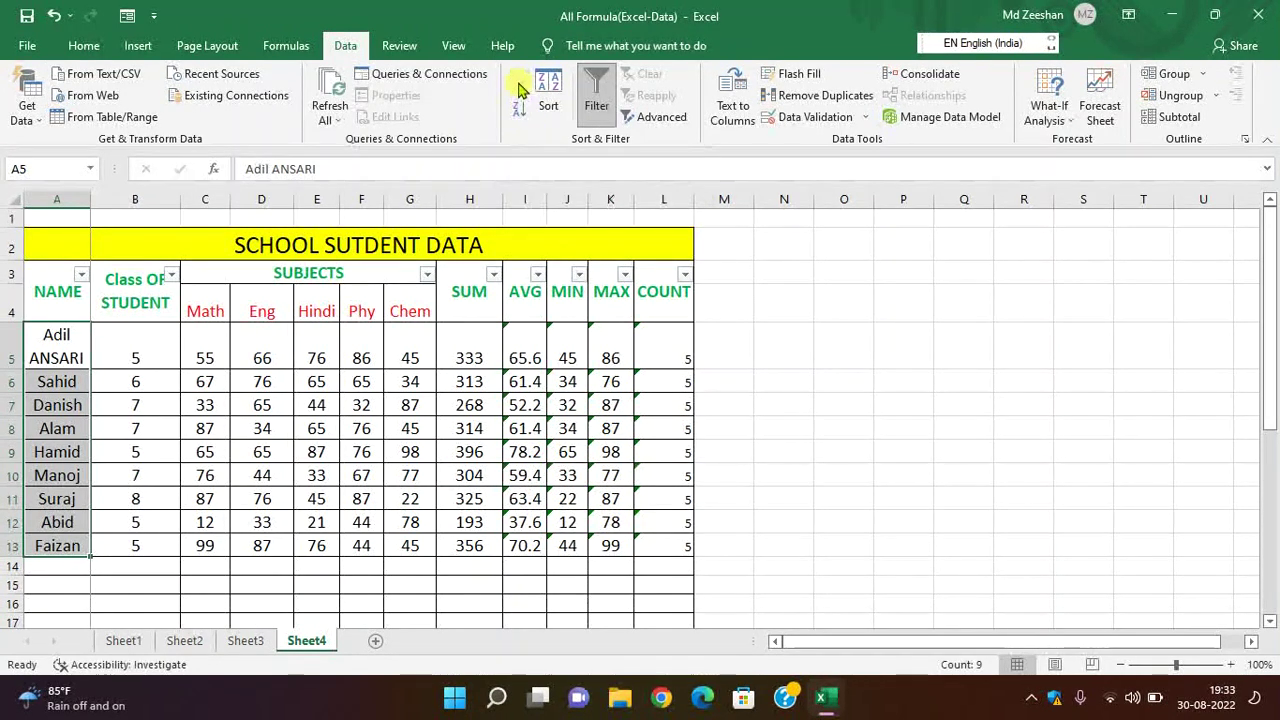
click(520, 90)
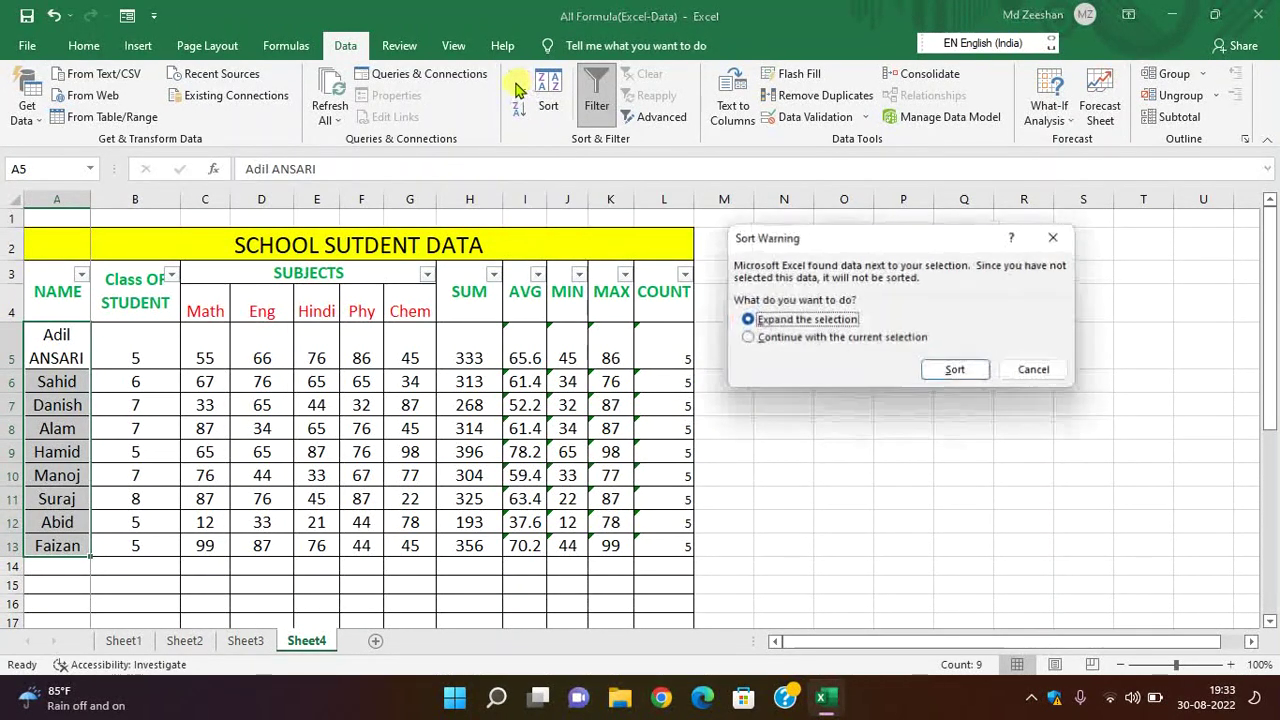
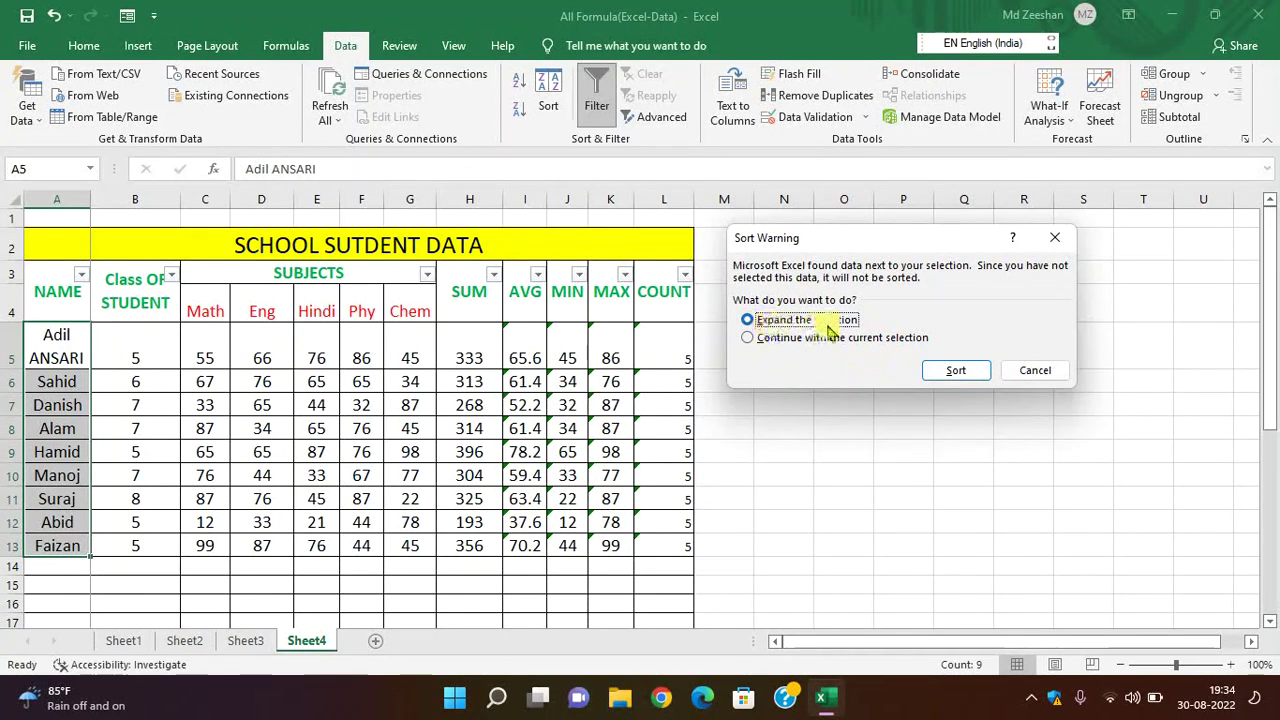
Step: Sort the whole table by NAME A–Z with Expand the selection, then undo the sort
click(976, 375)
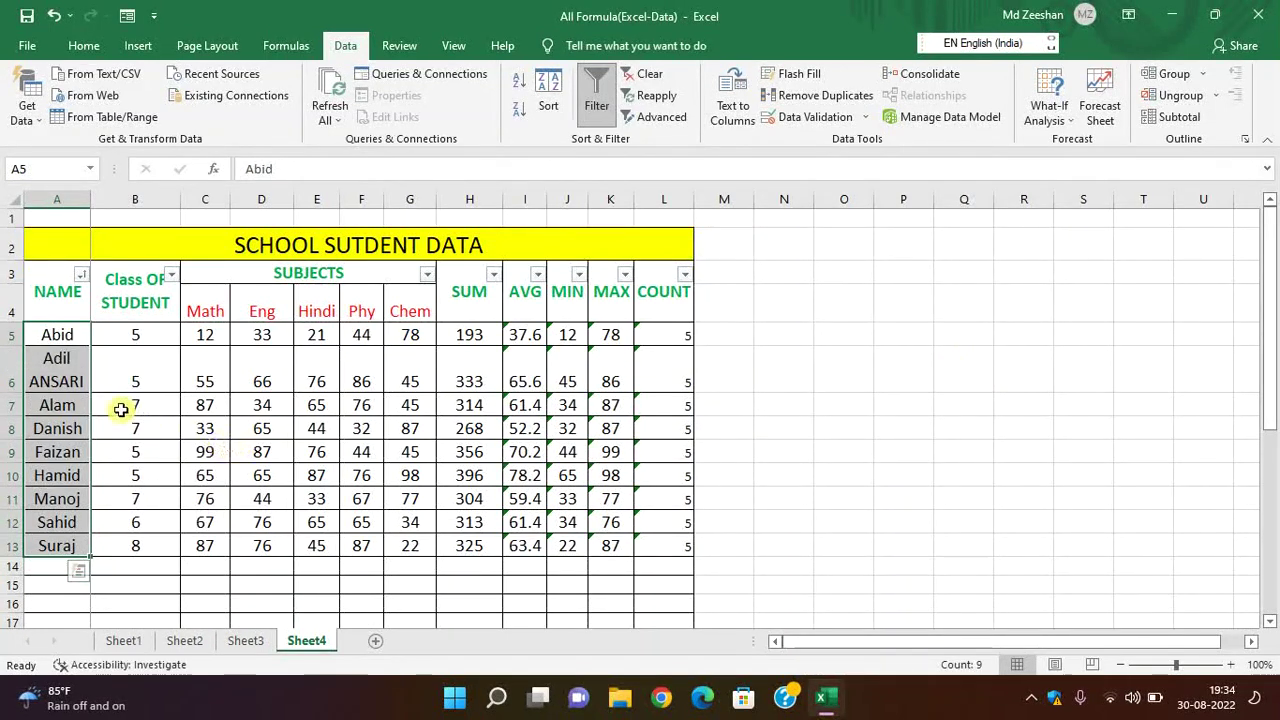
click(60, 475)
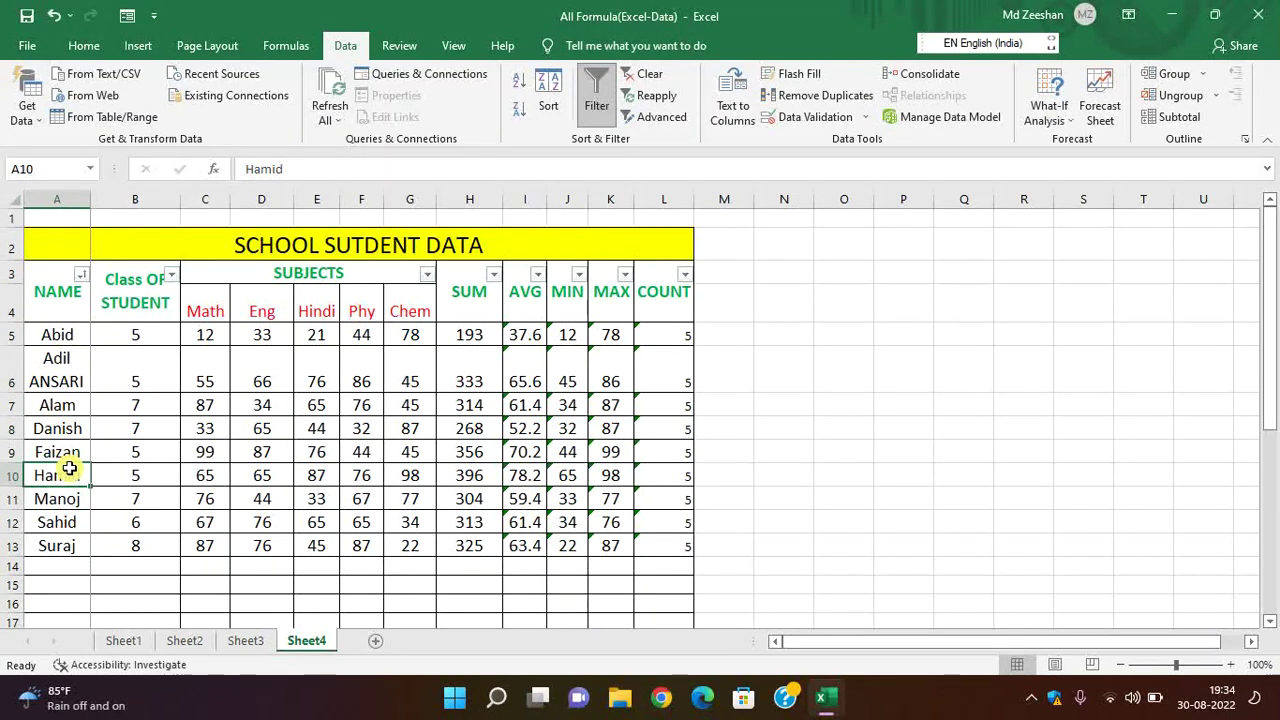
key(ctrl+z)
click(845, 470)
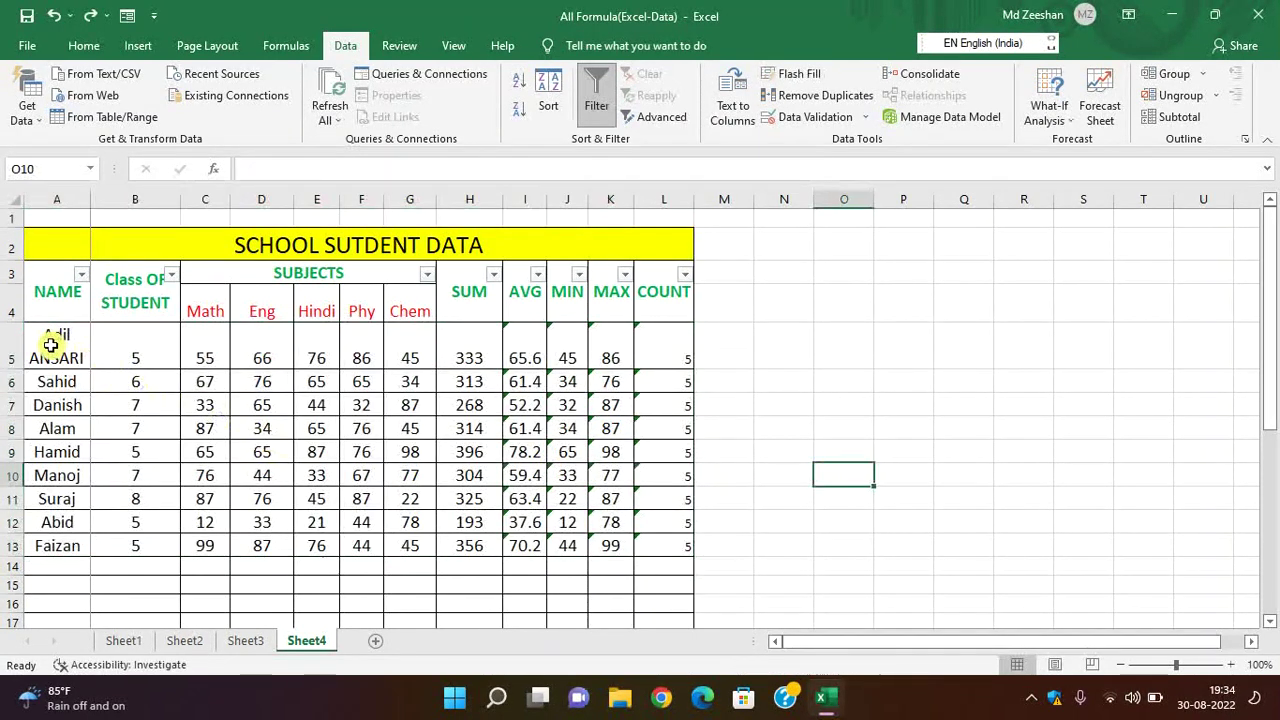
Step: Sort the names in column A Z–A across the whole table, then undo that sort
drag(50, 345, 60, 540)
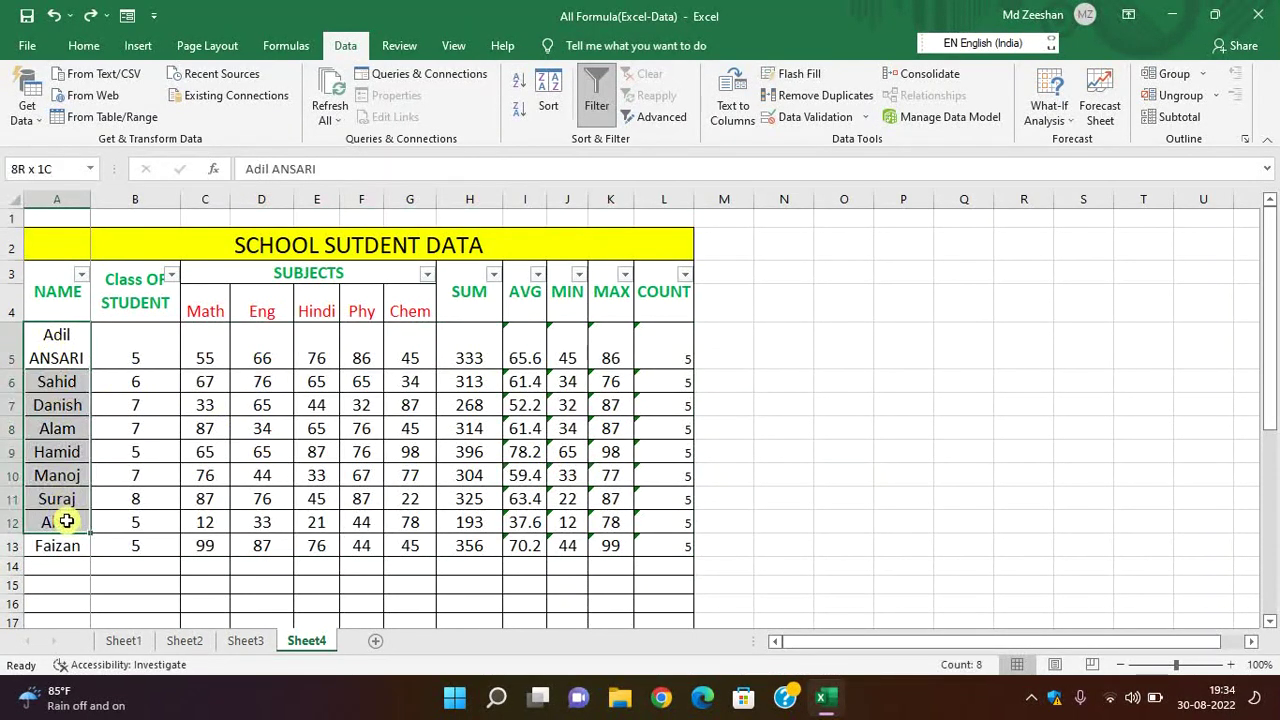
click(517, 103)
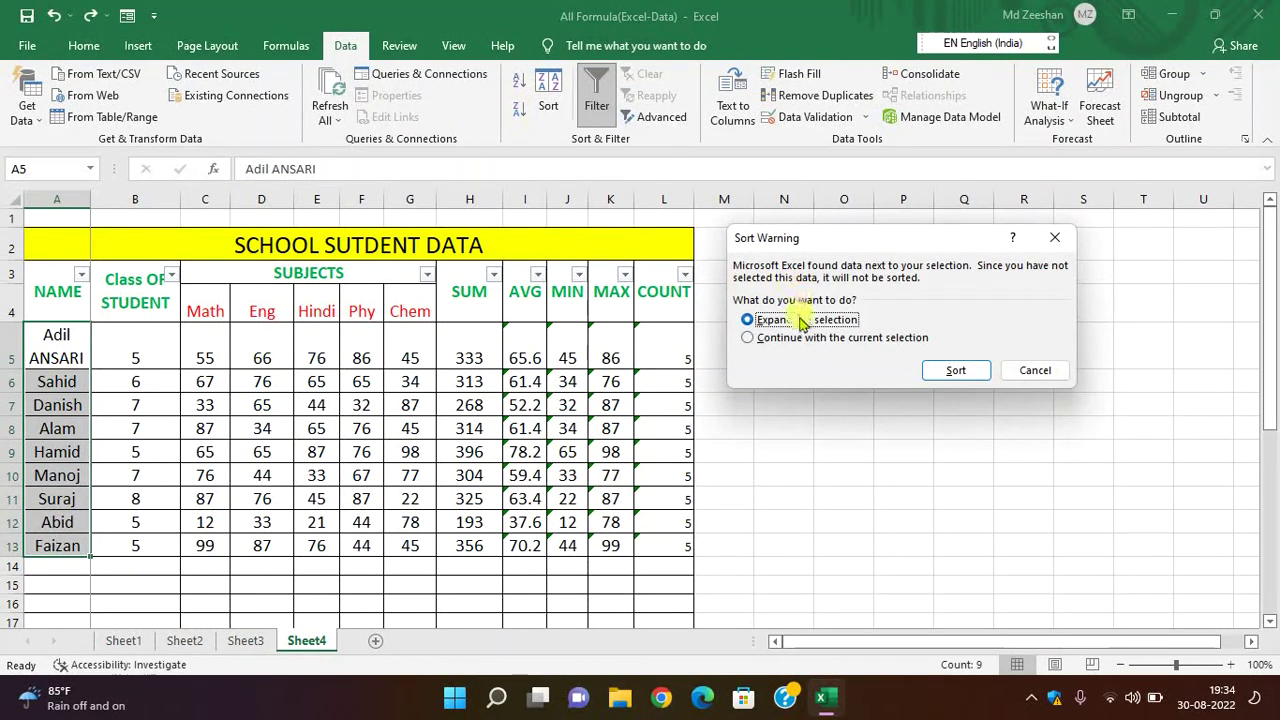
click(956, 370)
click(843, 475)
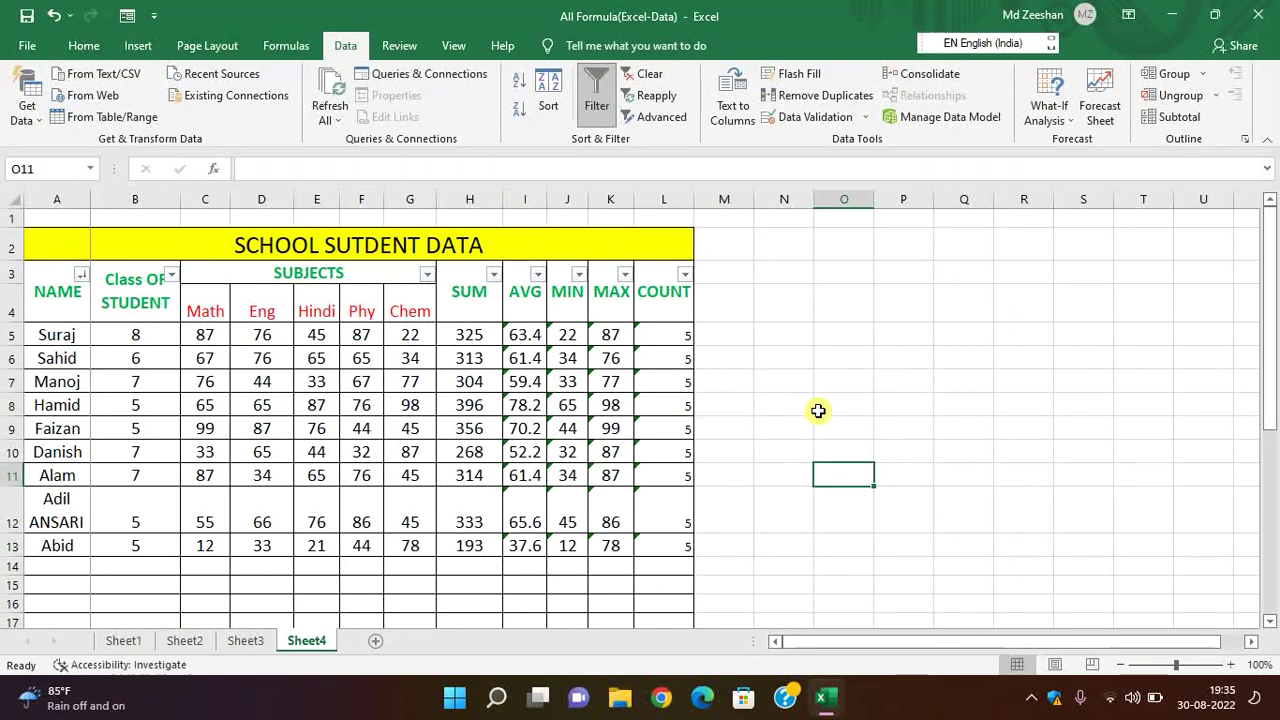
key(ctrl+z)
click(827, 408)
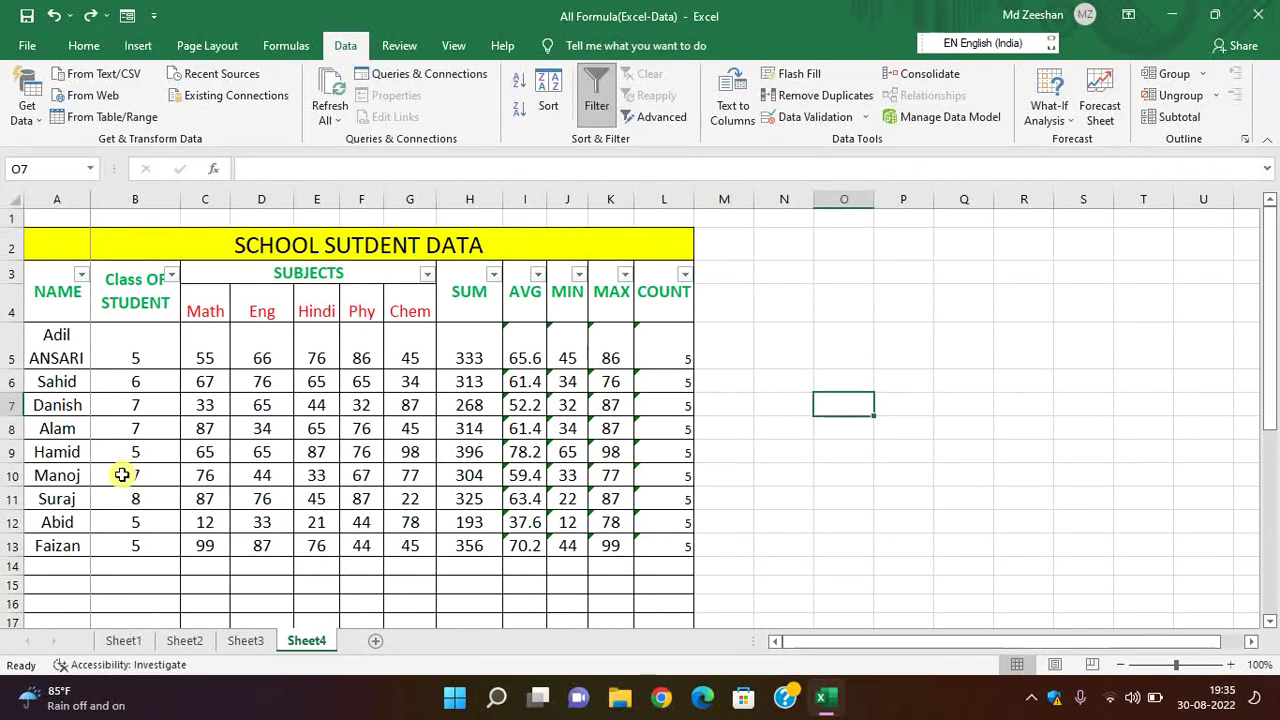
click(135, 349)
key(ctrl+shift+Down)
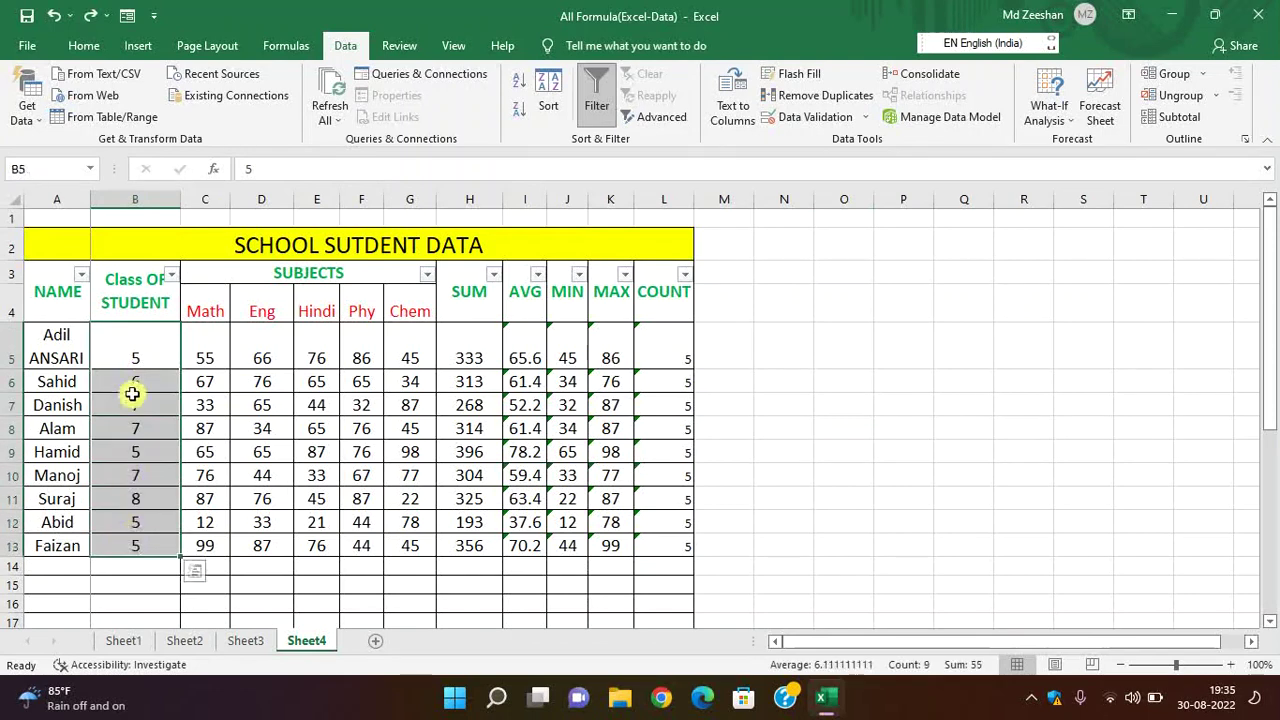
click(134, 346)
click(203, 352)
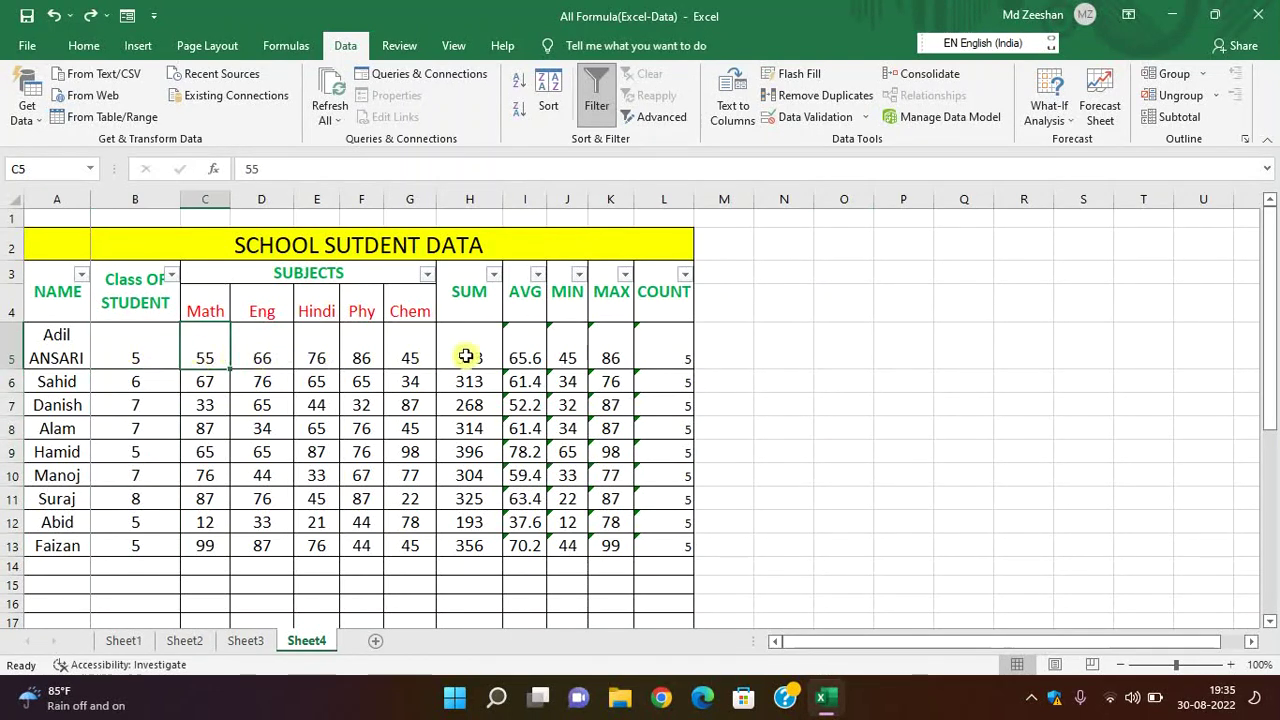
click(524, 345)
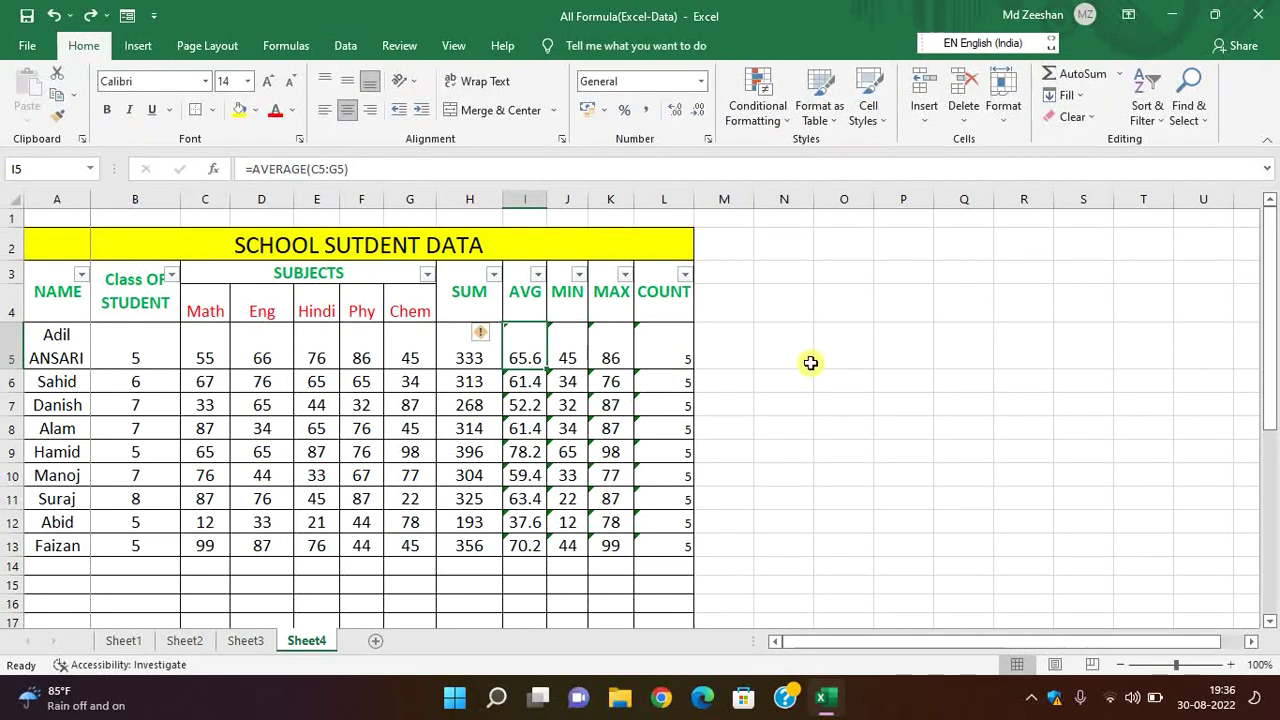
Step: Give the student rows A5:L13 a row height of 15, then change it to 25
drag(57, 340, 673, 542)
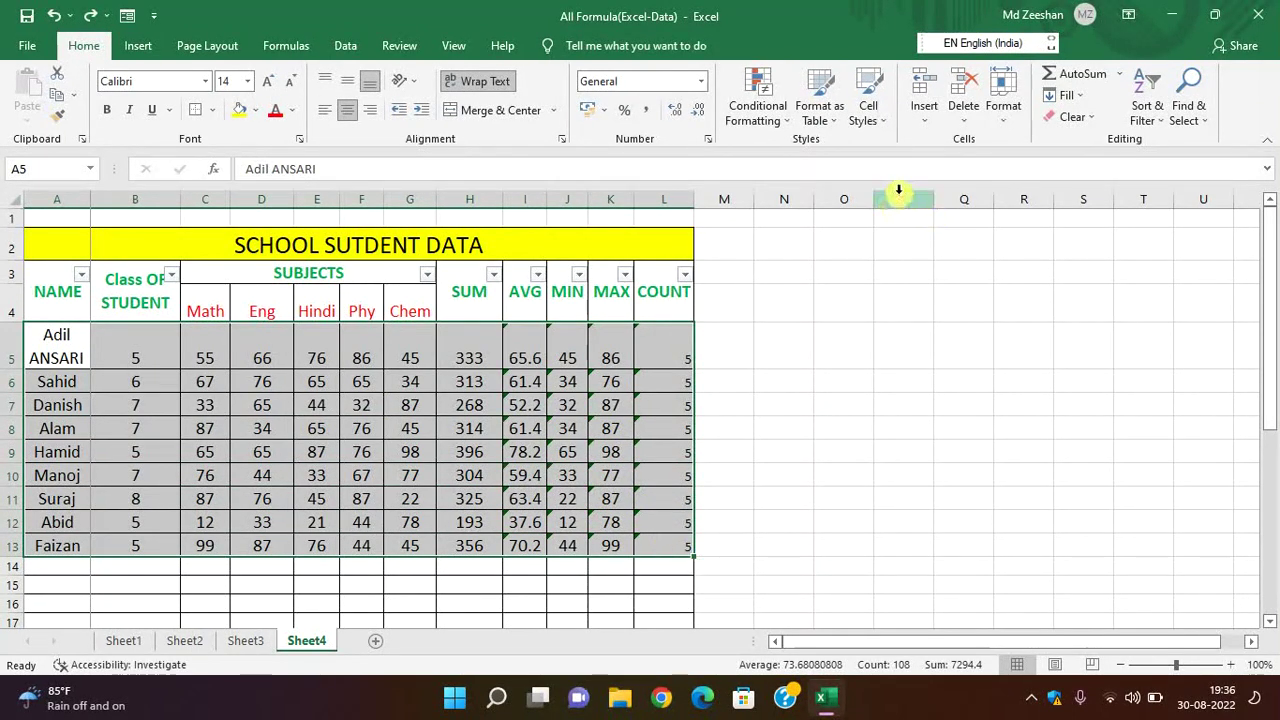
click(1008, 122)
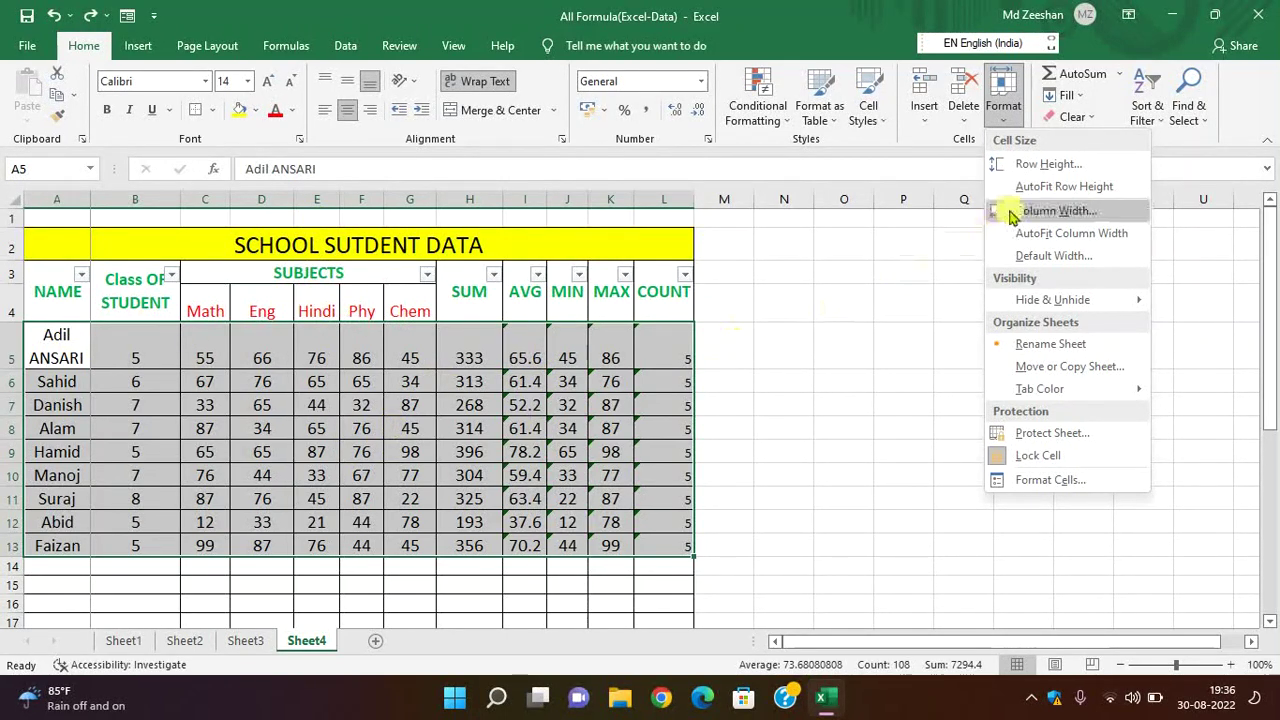
click(1040, 165)
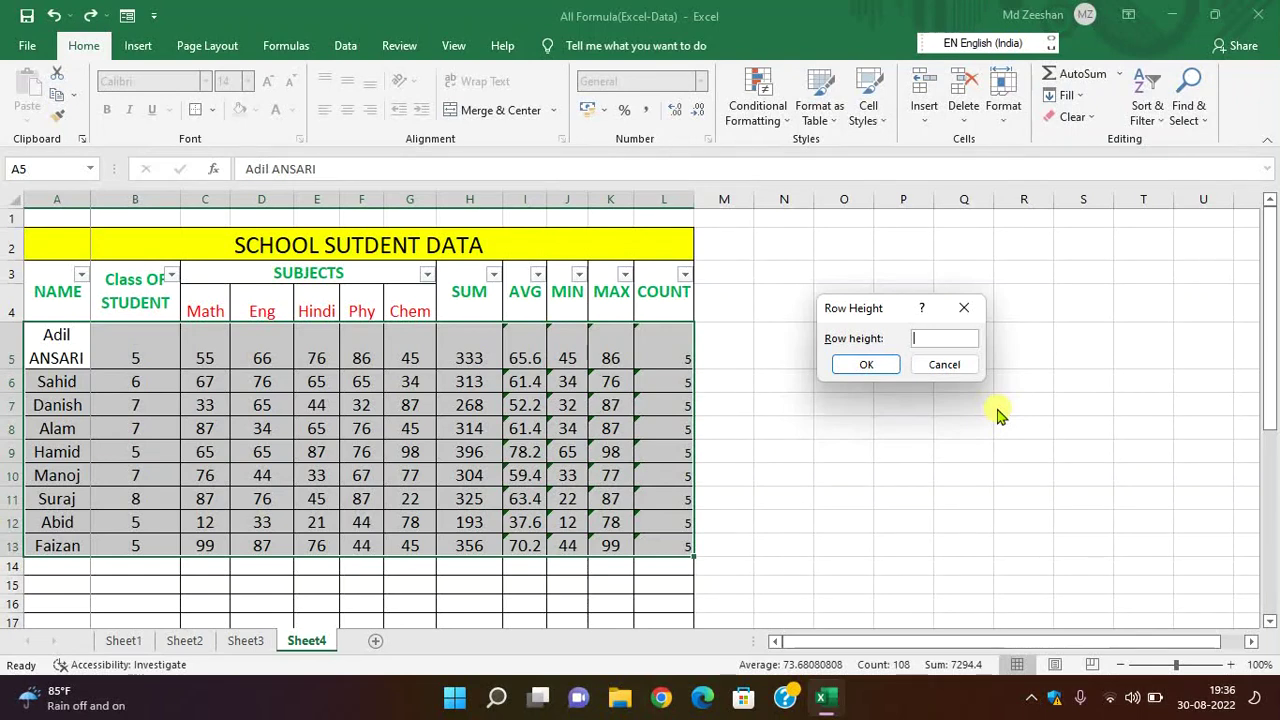
text(15)
click(886, 360)
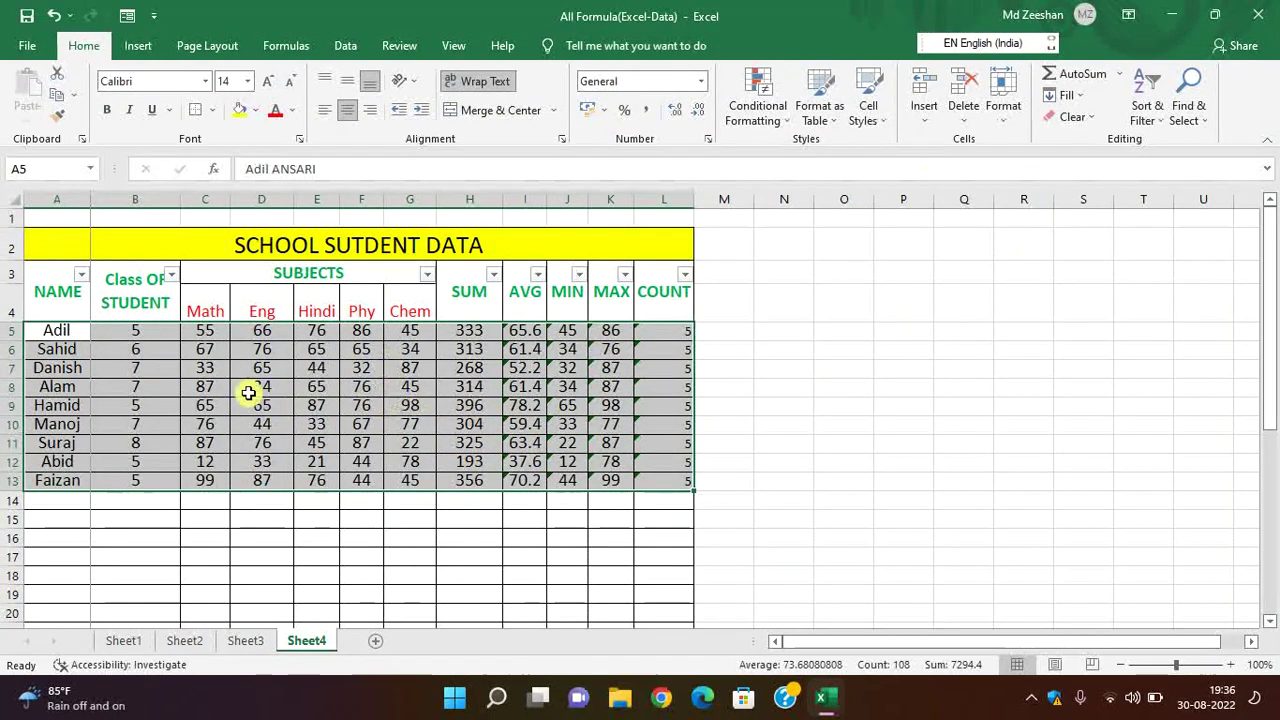
click(1004, 110)
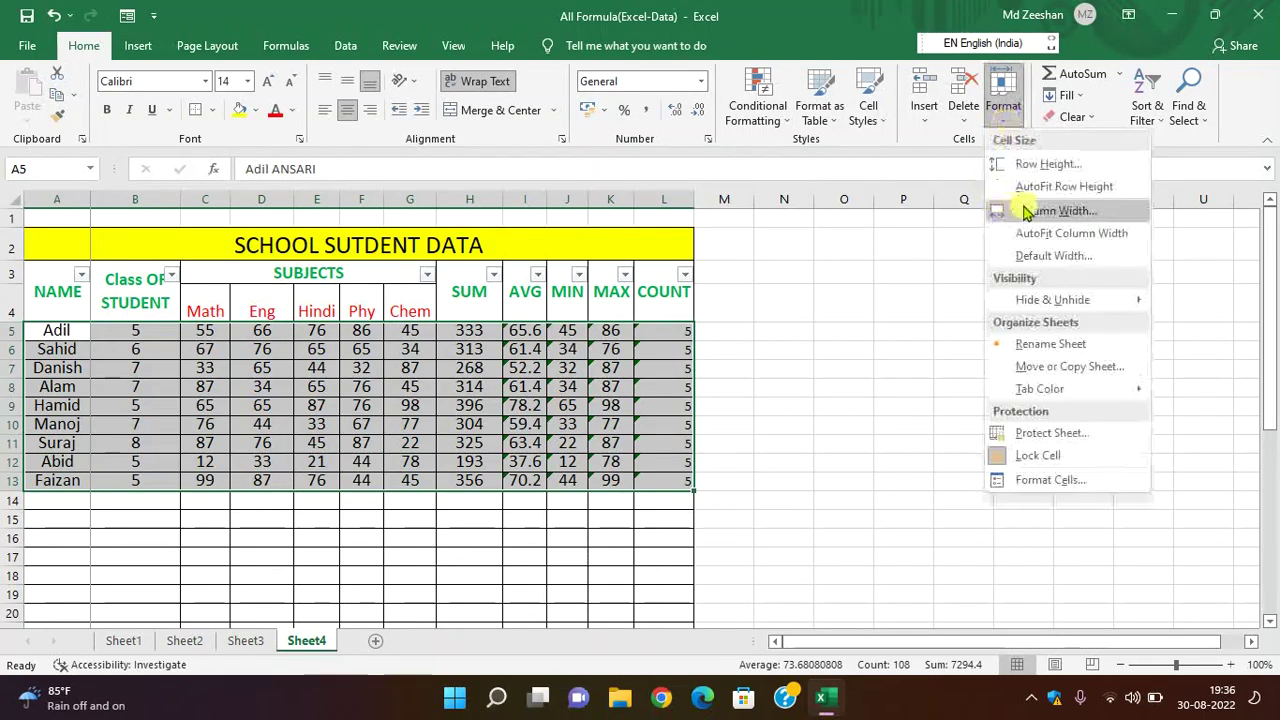
click(1010, 163)
text(25)
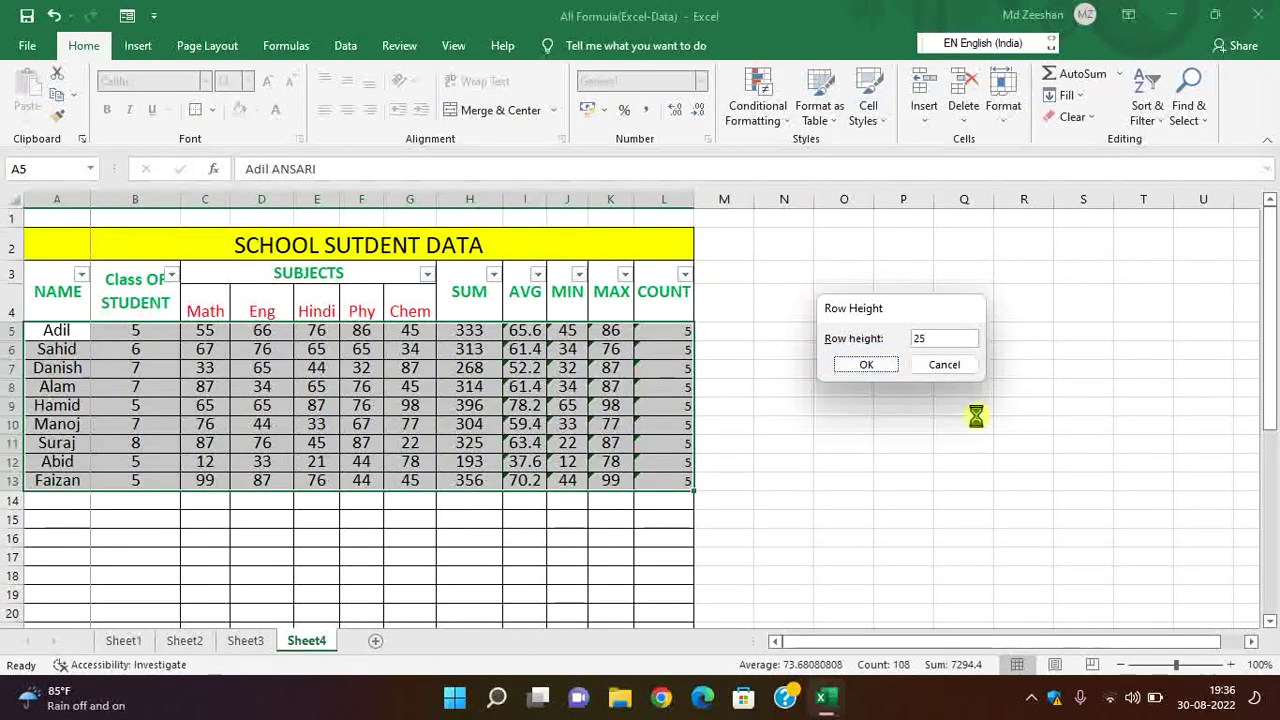
key(Return)
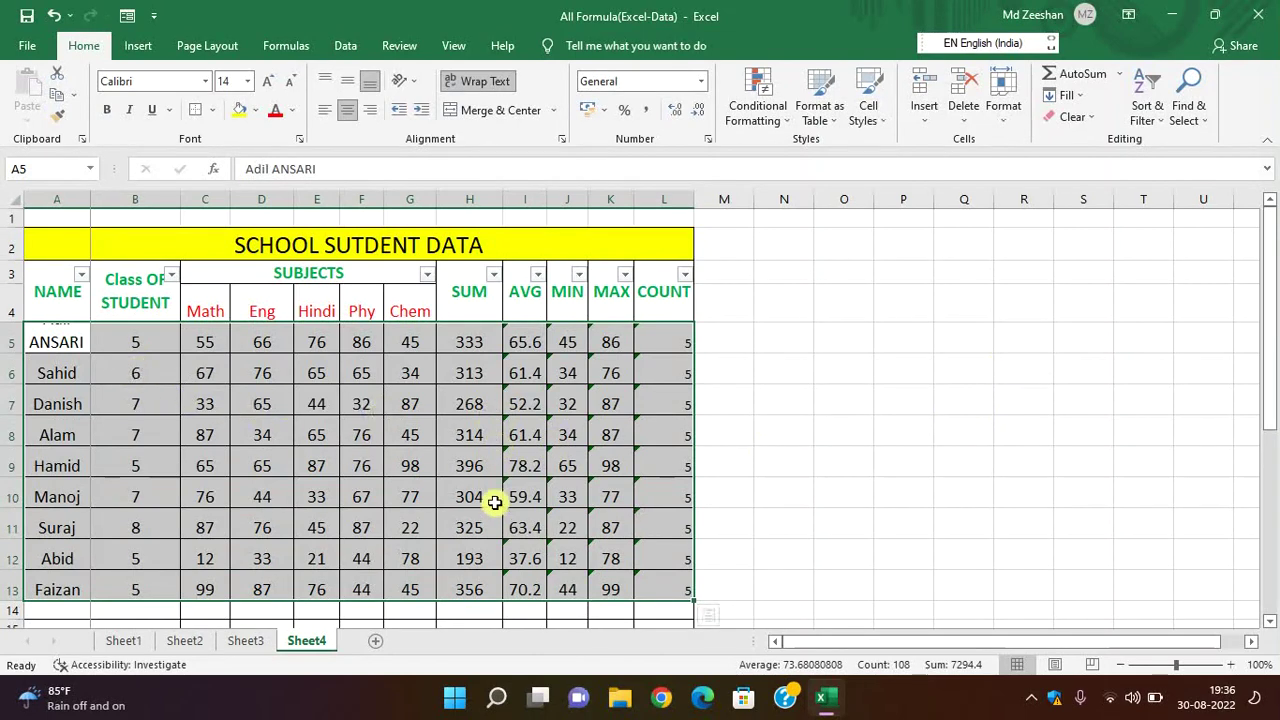
Step: Select student rows 5, 6, 7 and Manoj's row, then the first four rows, and deselect
click(155, 358)
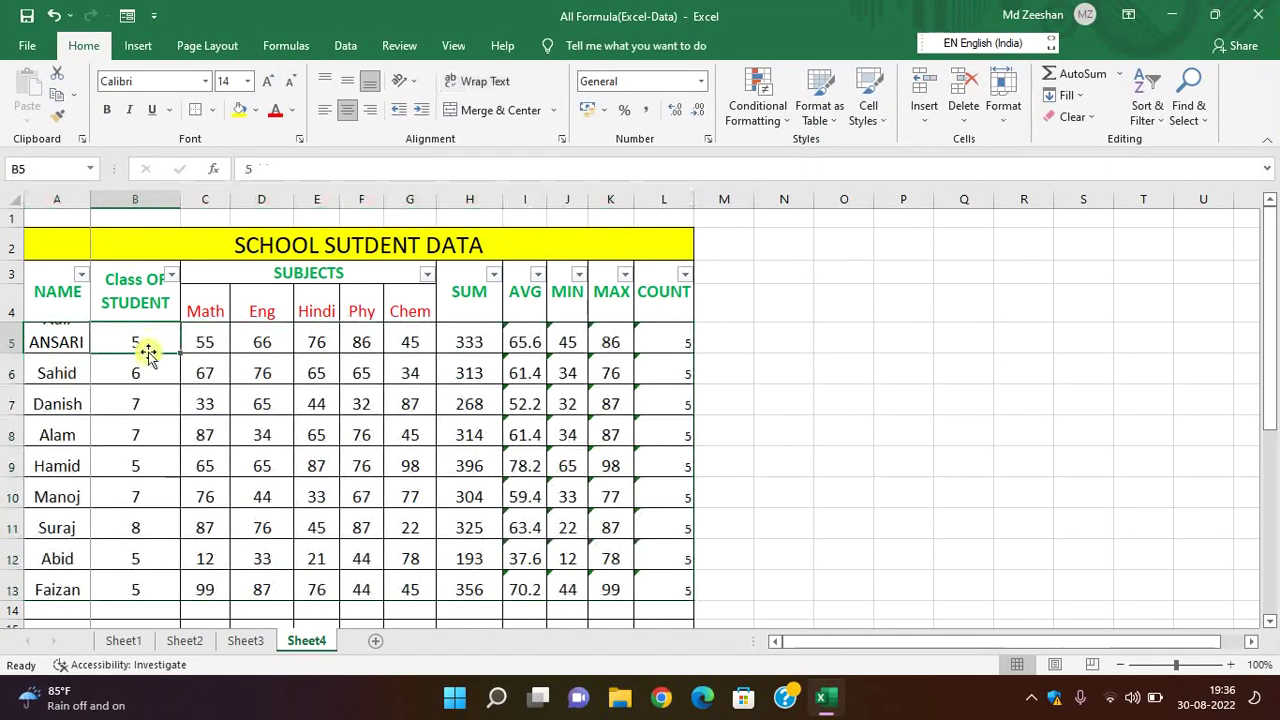
click(15, 353)
click(14, 373)
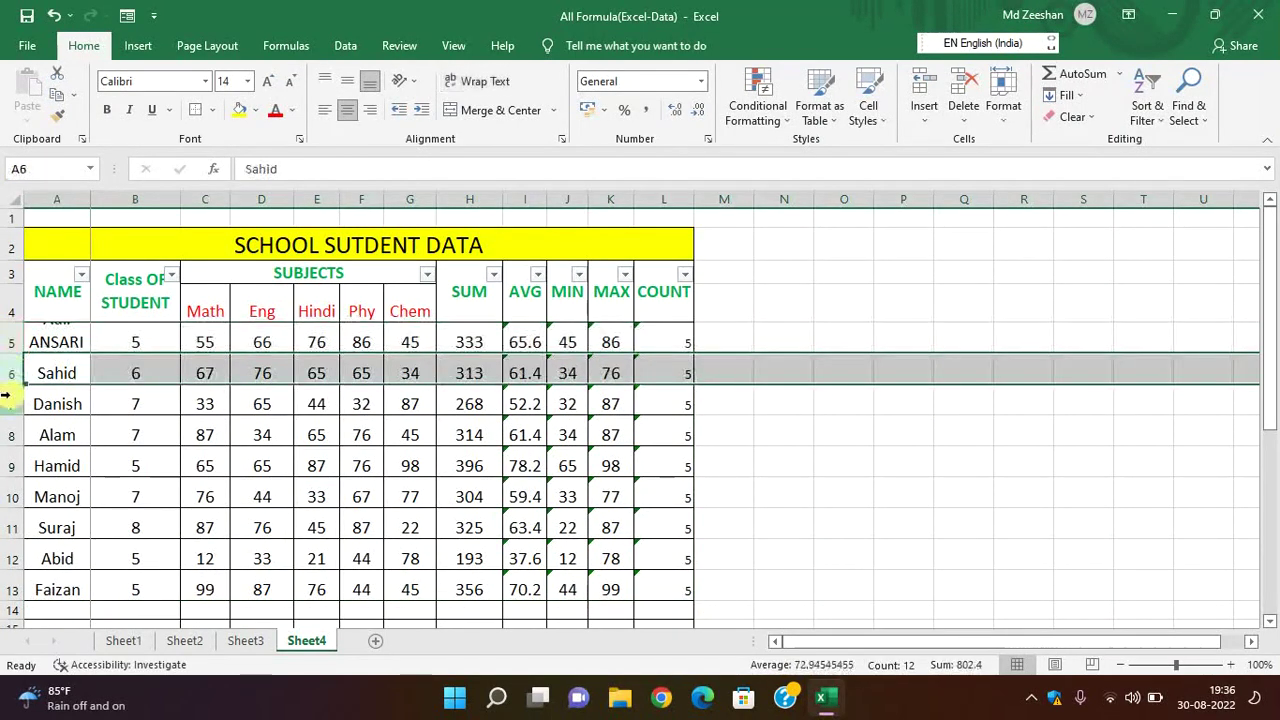
click(14, 404)
click(14, 497)
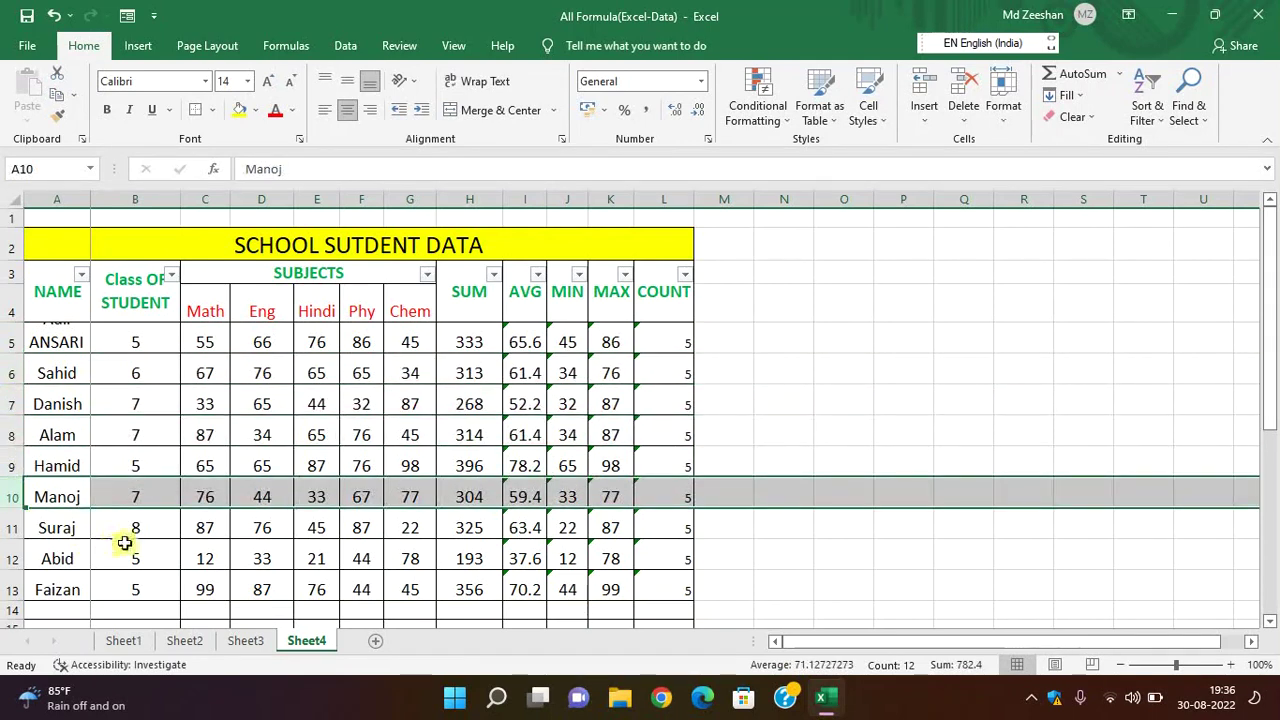
drag(69, 342, 605, 435)
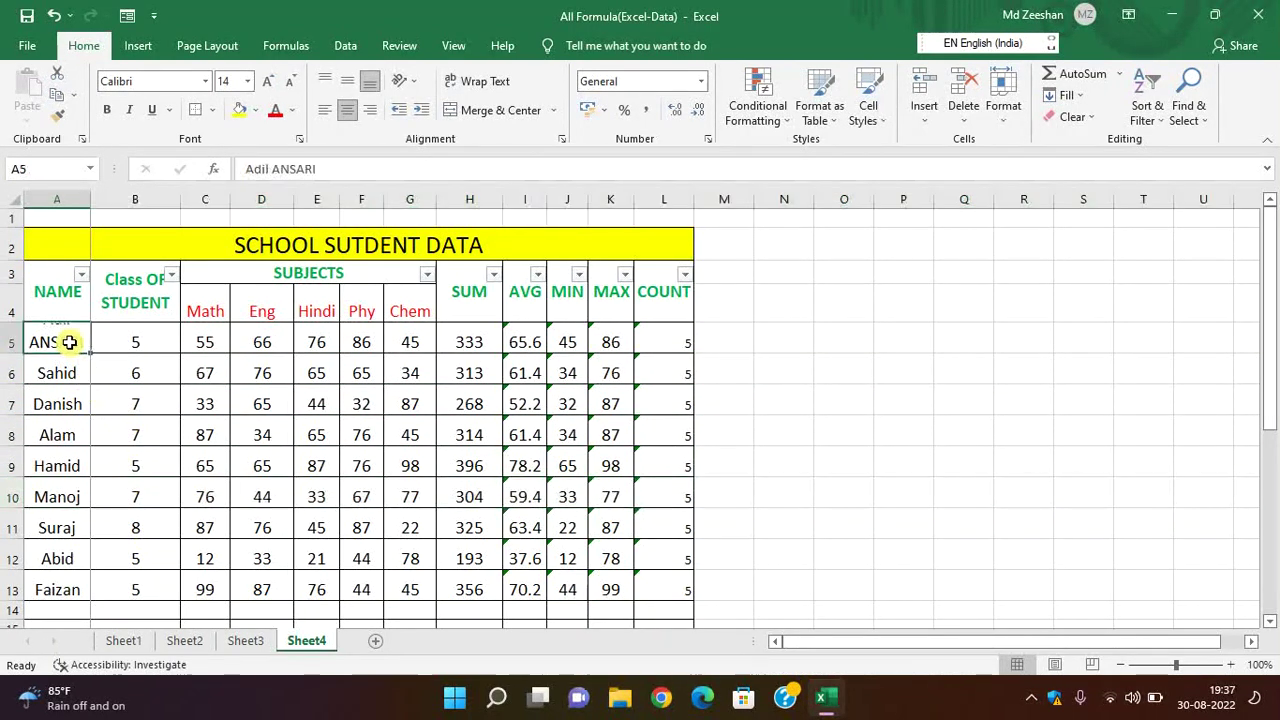
click(784, 399)
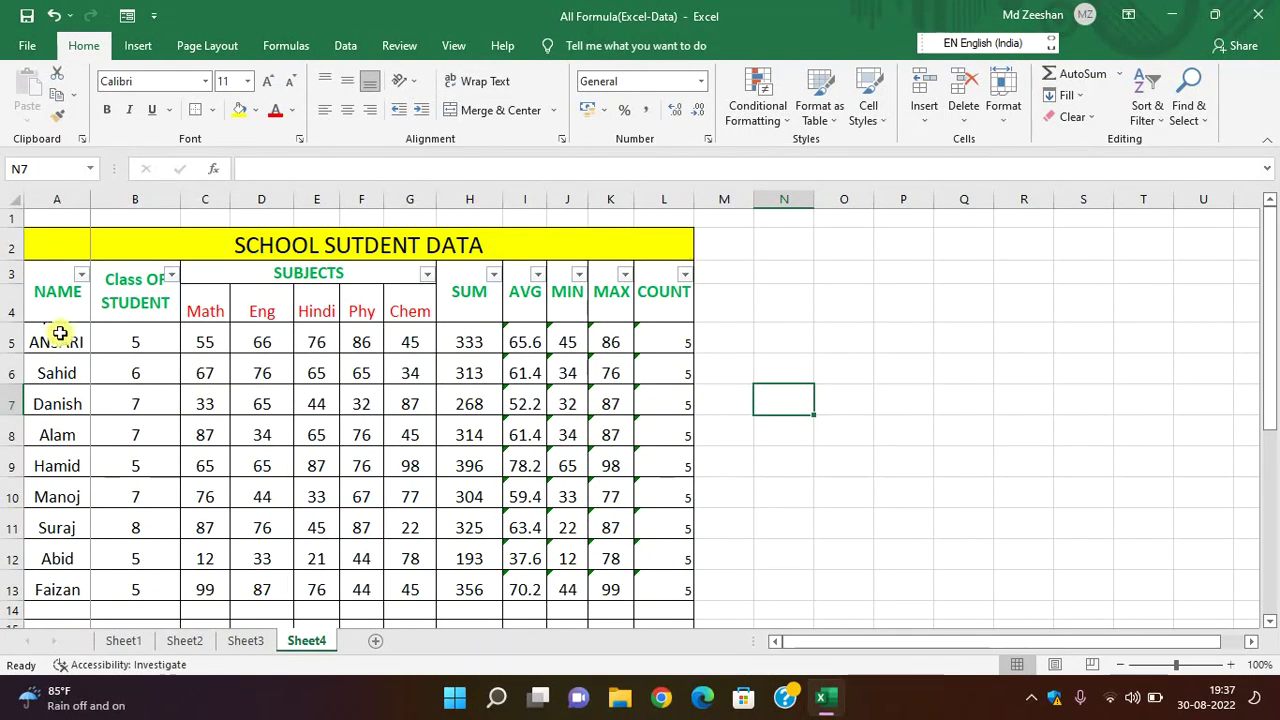
Step: Set the row height of A5:L13 to 30, then enlarge it again
drag(60, 337, 673, 587)
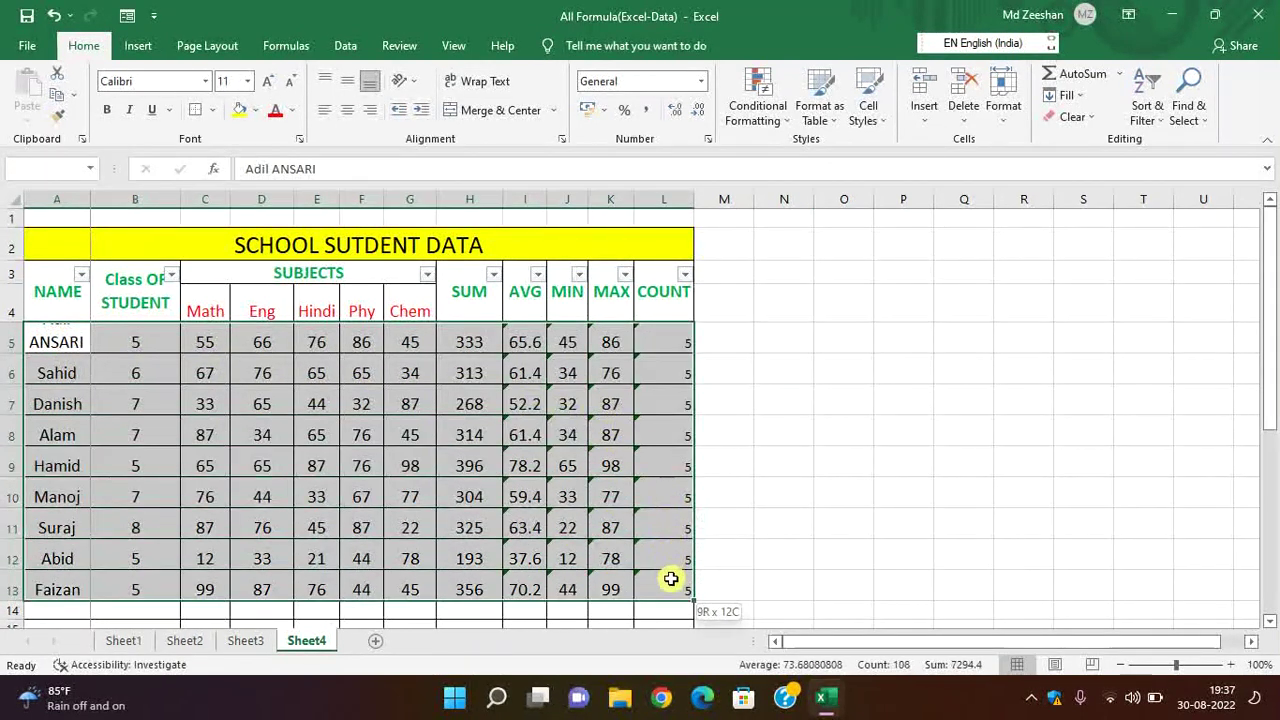
click(1003, 100)
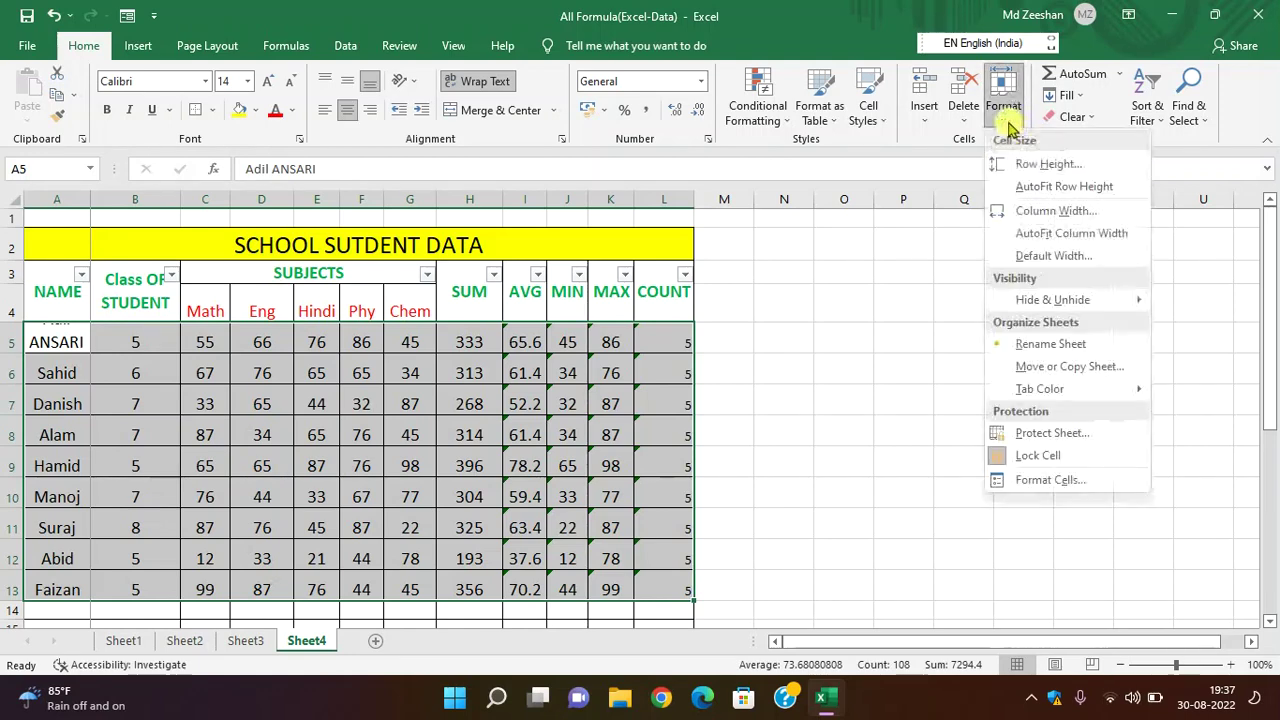
click(1030, 163)
text(30)
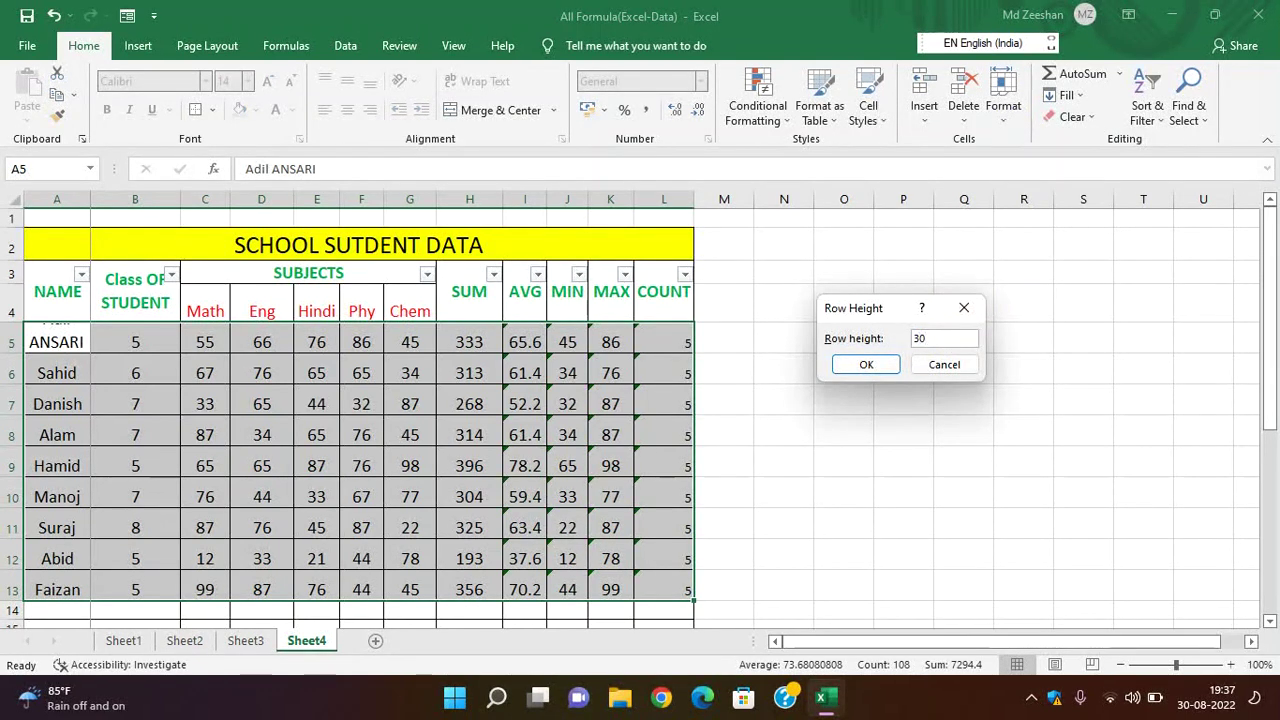
key(Return)
click(1004, 112)
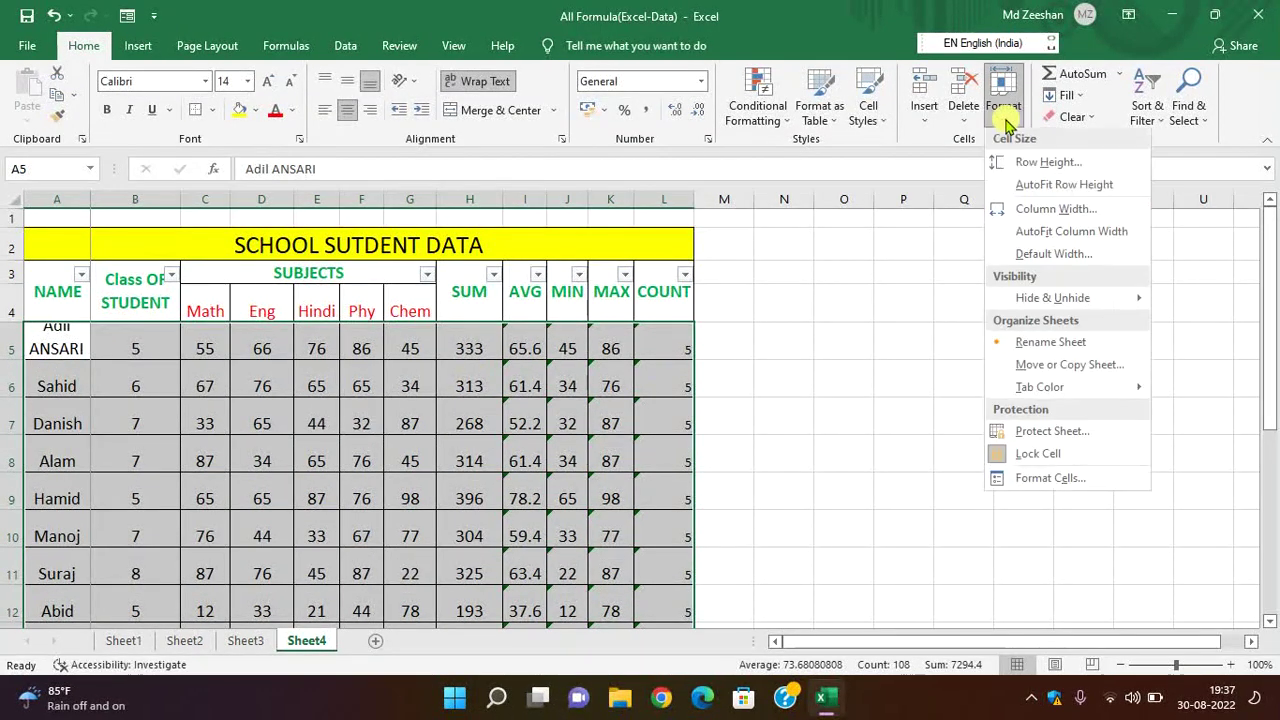
click(1046, 163)
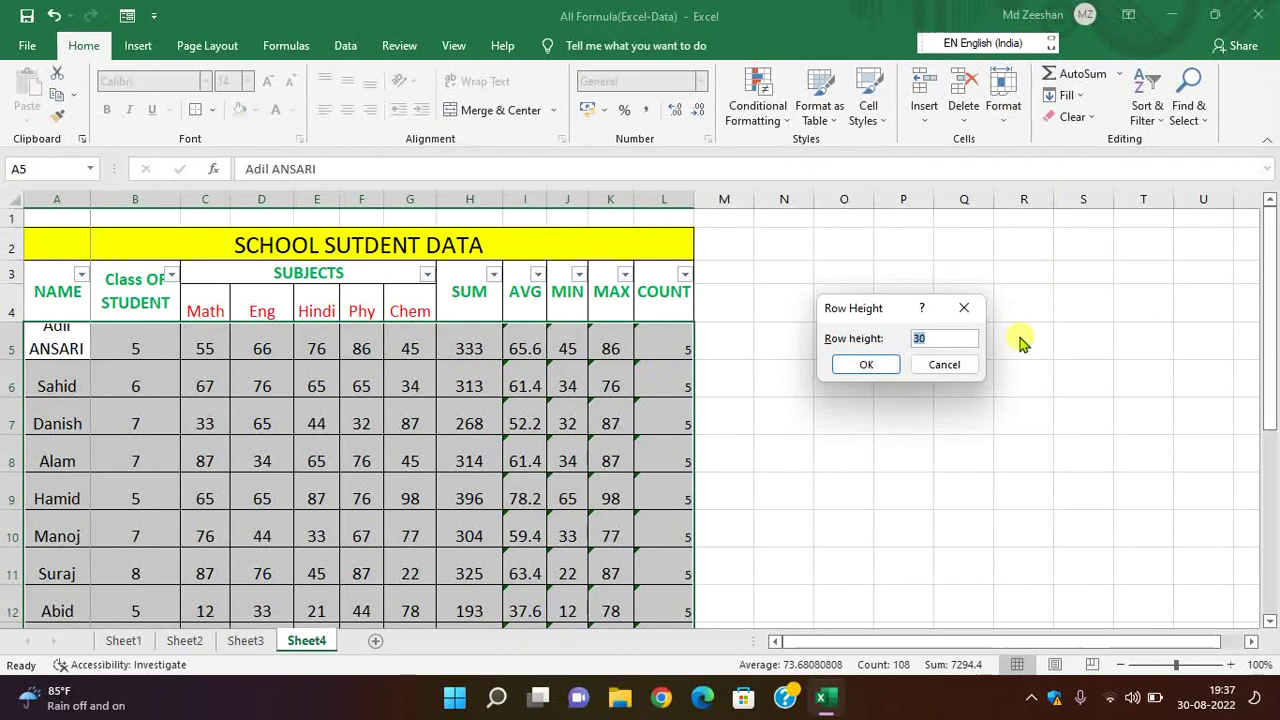
key(Return)
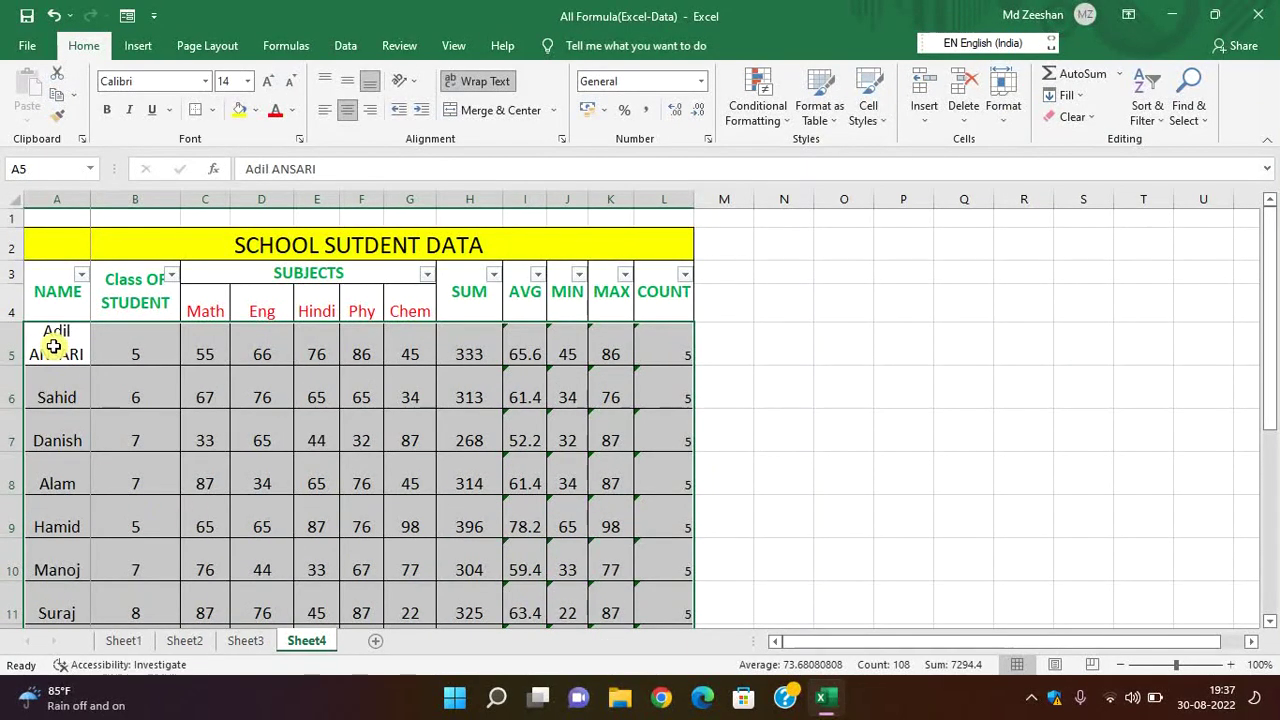
click(822, 515)
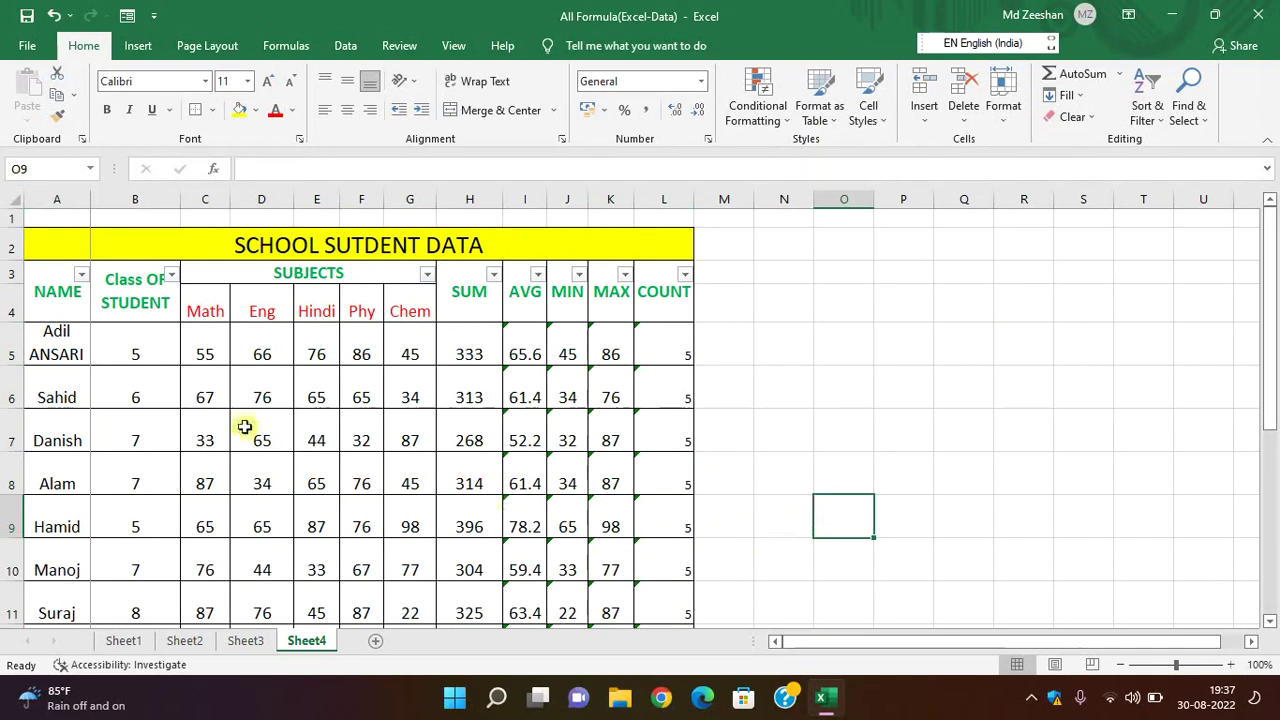
Step: Reselect A5:L13 and bring up the Column Width setting
drag(61, 355, 688, 630)
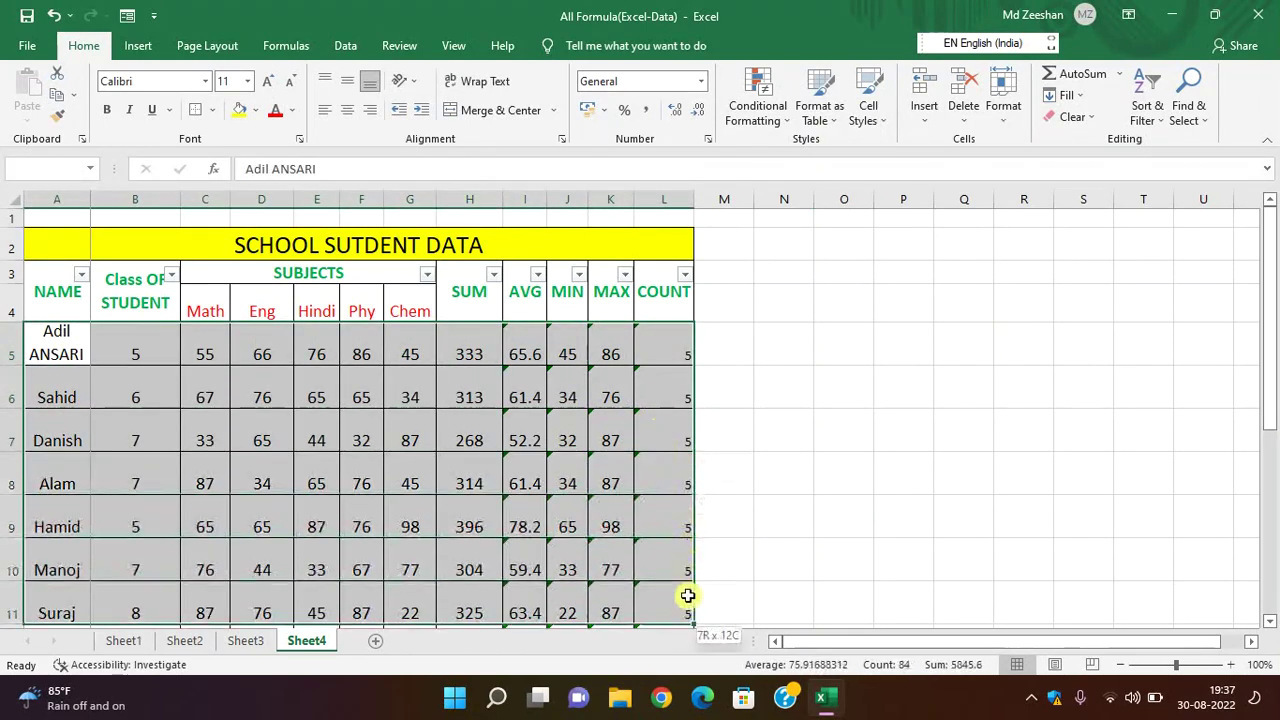
drag(688, 630, 686, 585)
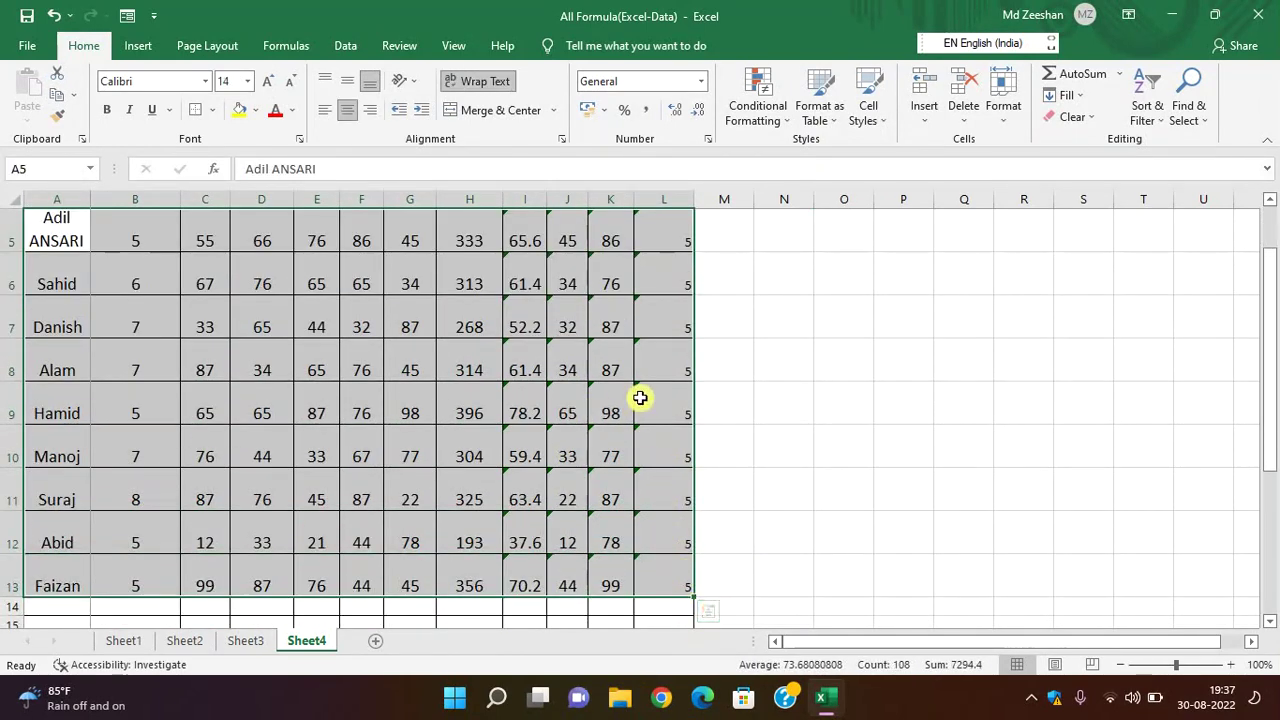
scroll(713, 431, up, 2)
click(1003, 105)
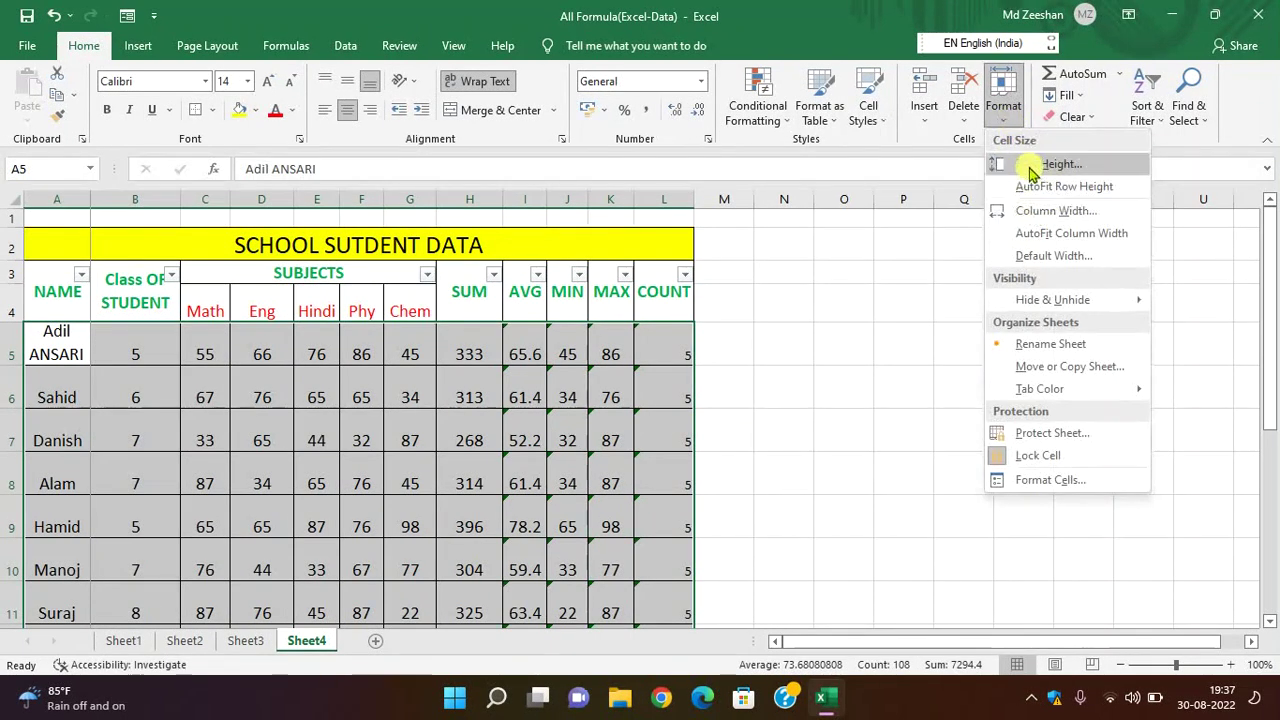
click(1050, 211)
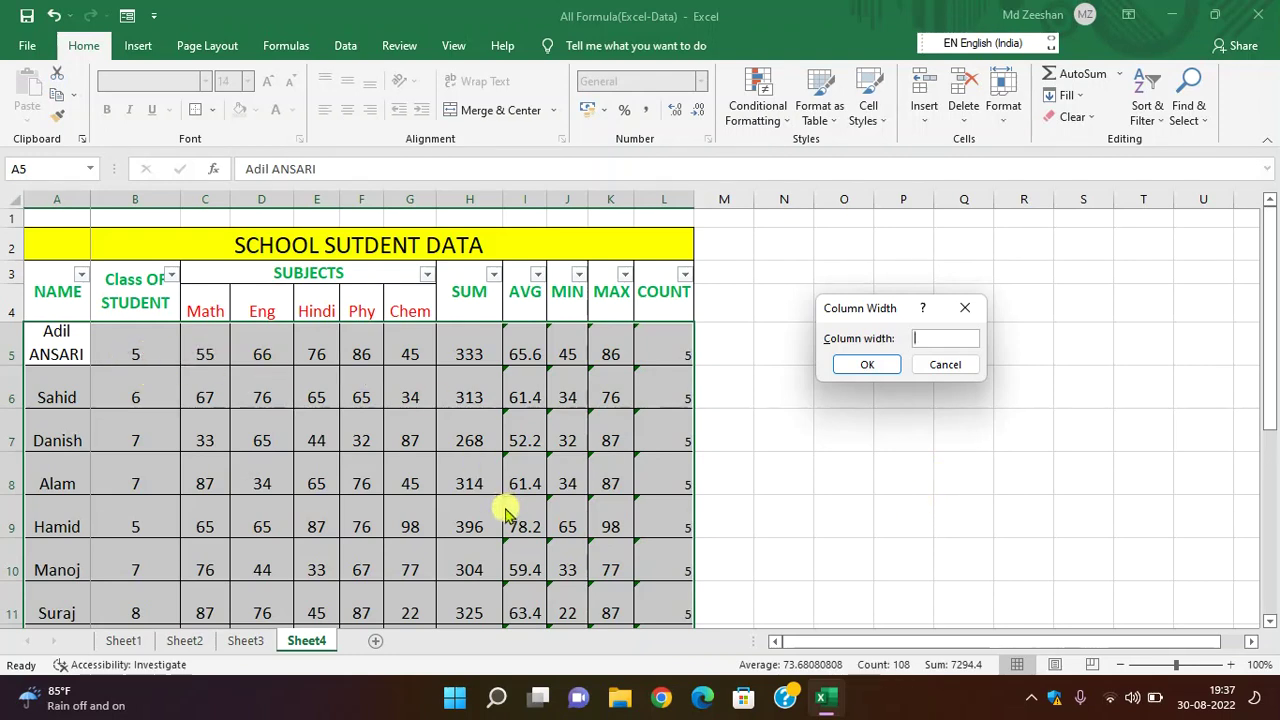
Step: Set the student table's column width to 20, then reduce it to 10
text(20)
key(Return)
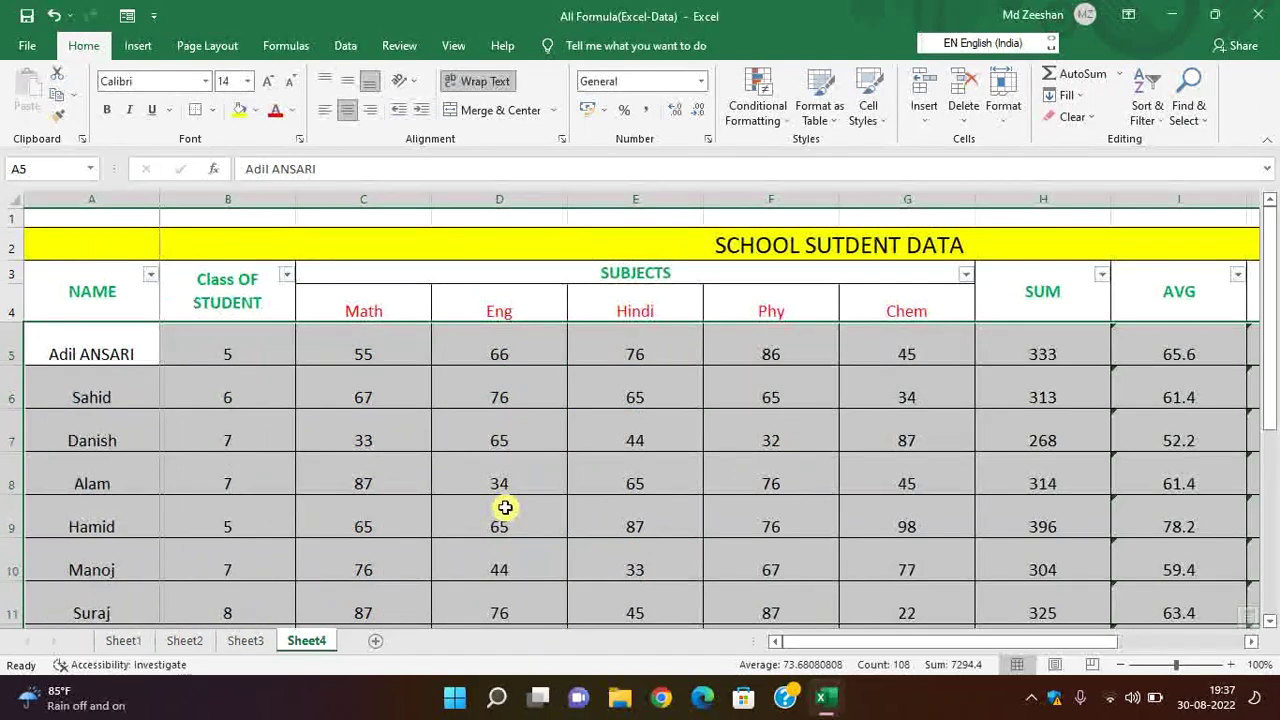
mouse_move(837, 642)
mouse_down()
mouse_move(955, 645)
mouse_move(914, 641)
mouse_up()
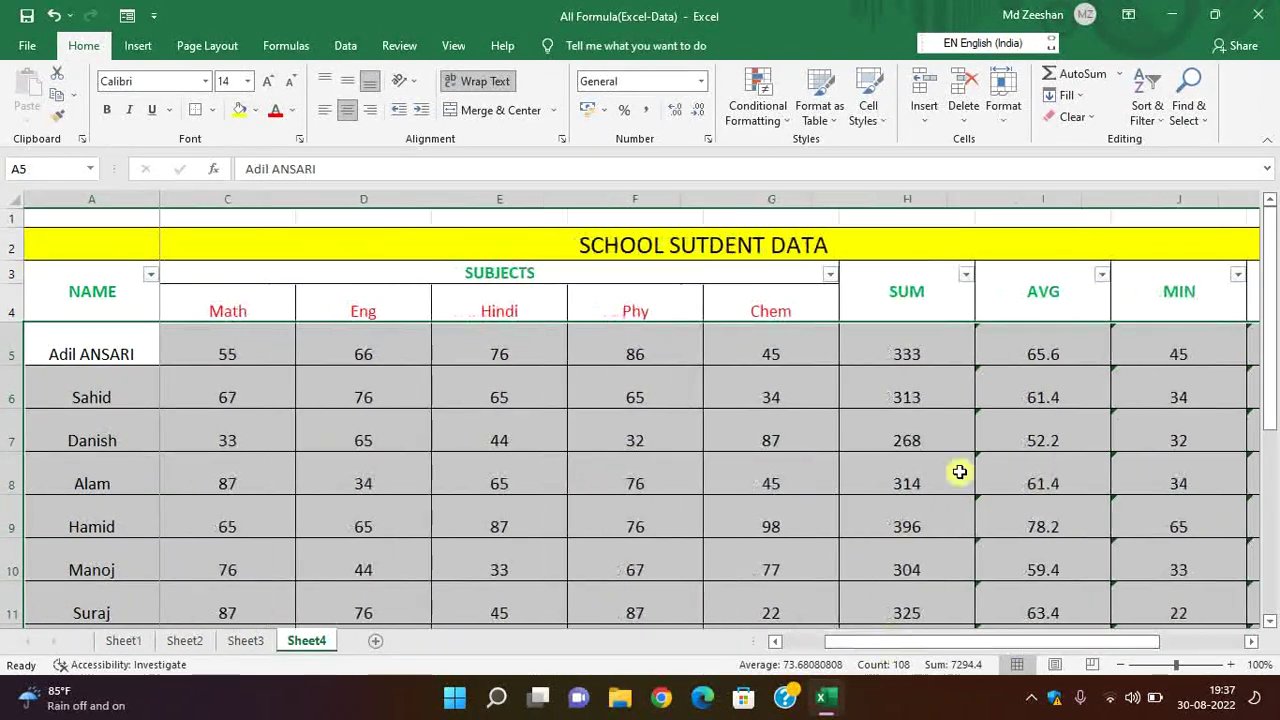
click(1012, 122)
click(1037, 214)
text(10)
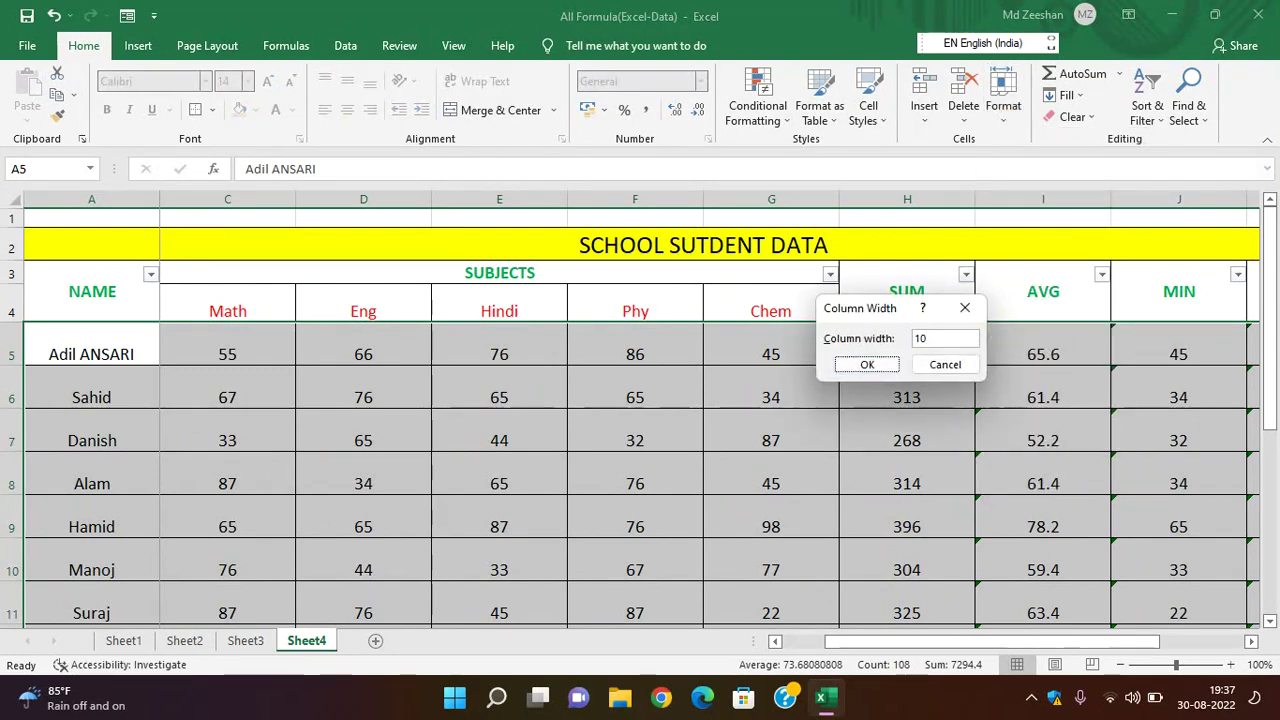
key(Return)
click(874, 432)
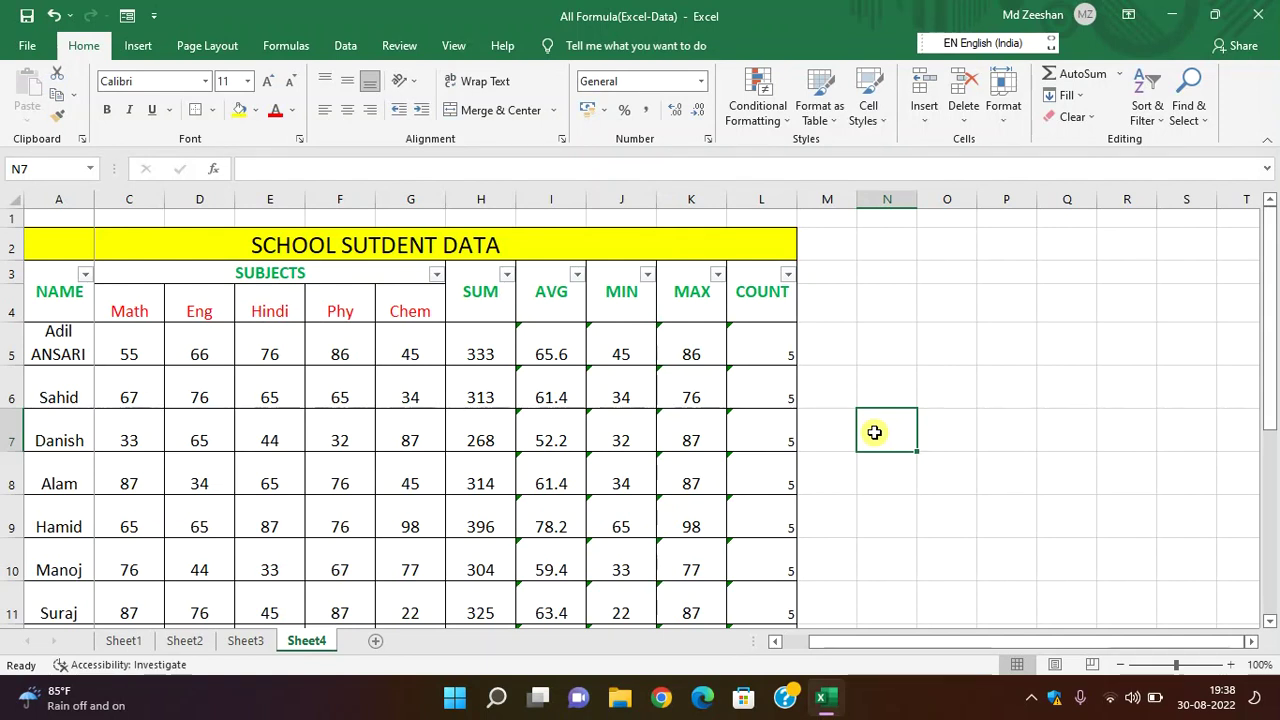
Step: Undo the row and column resizing with four Ctrl+Z presses, then select cells O2 and P5
key(ctrl+z)
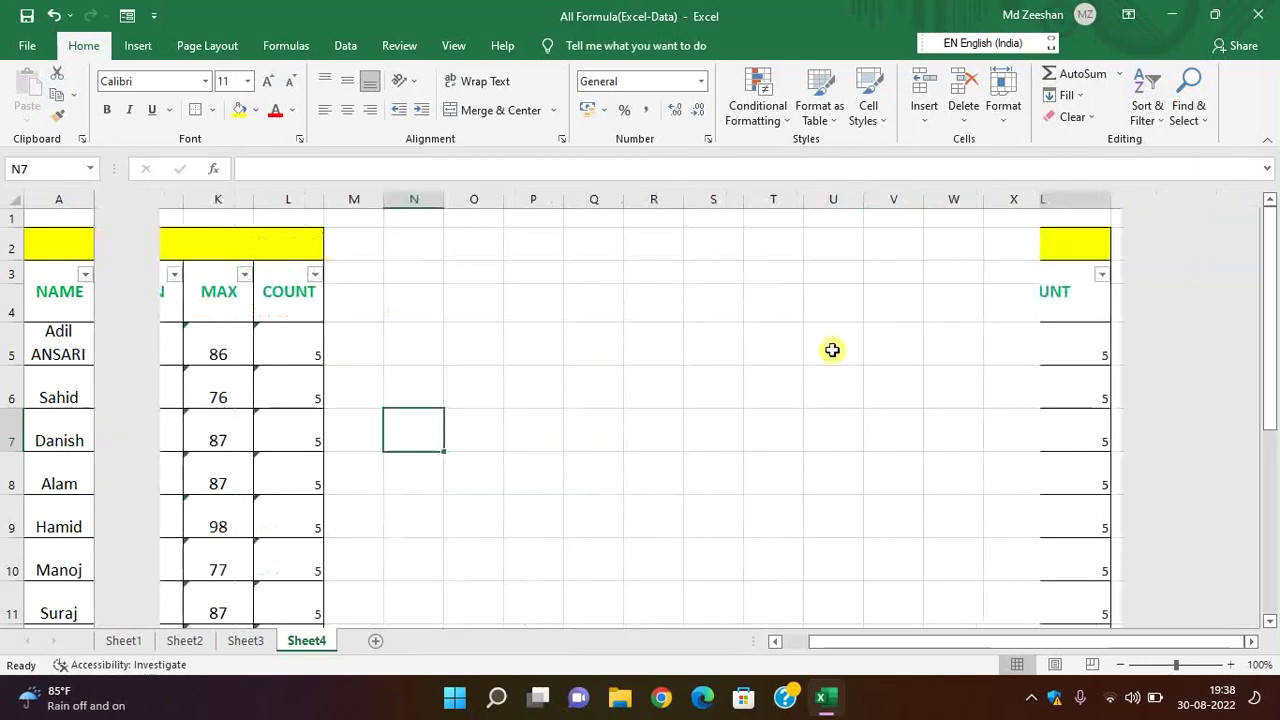
key(ctrl+z)
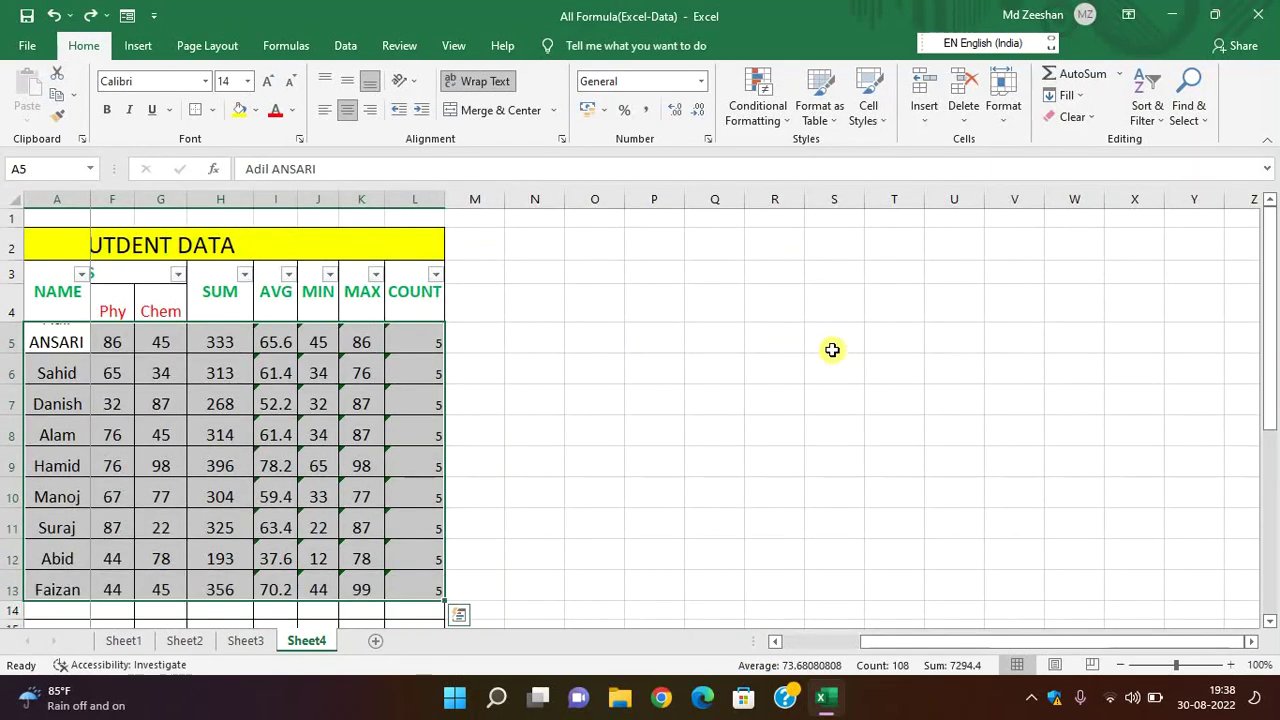
key(ctrl+z)
key(ctrl+z)
key(ctrl+z)
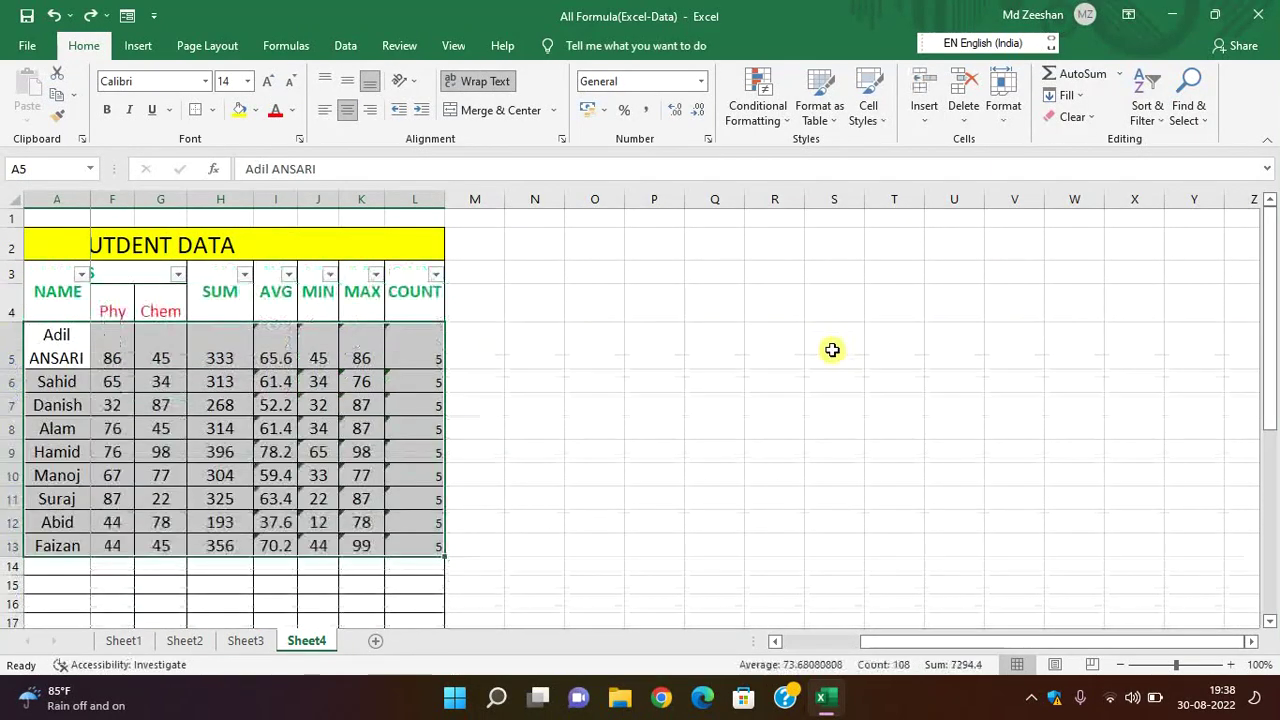
key(ctrl+z)
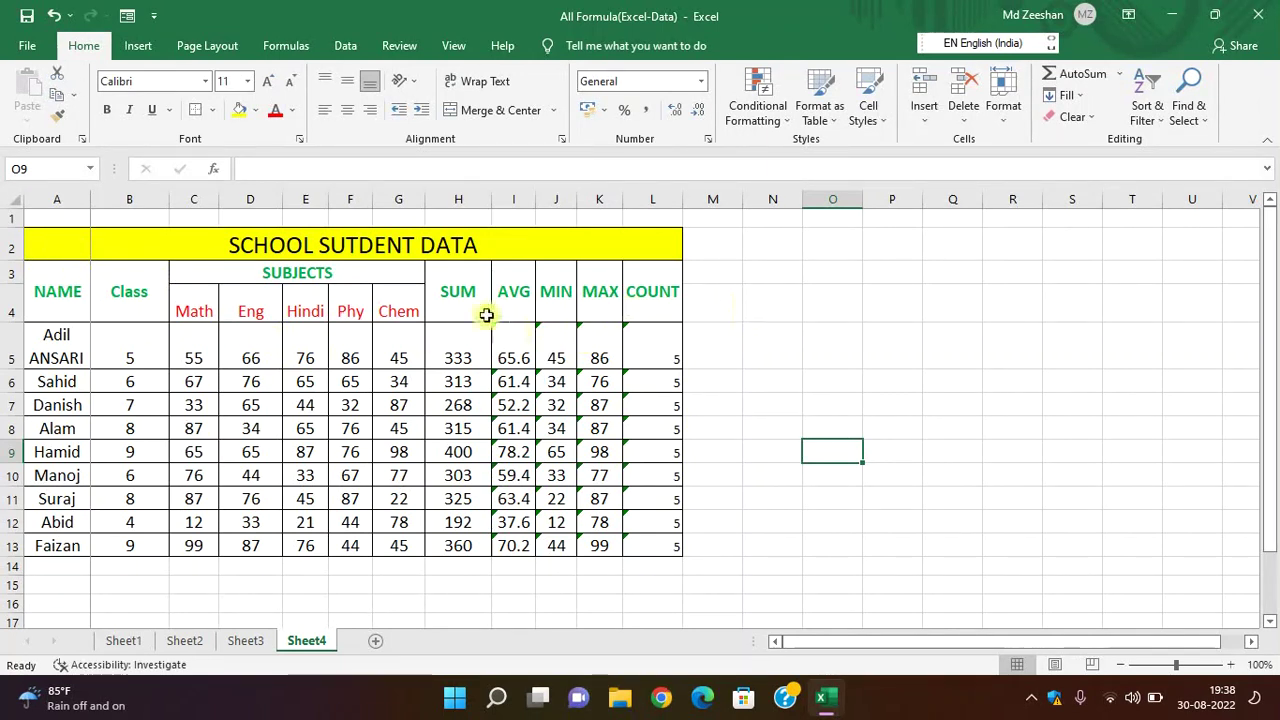
click(842, 249)
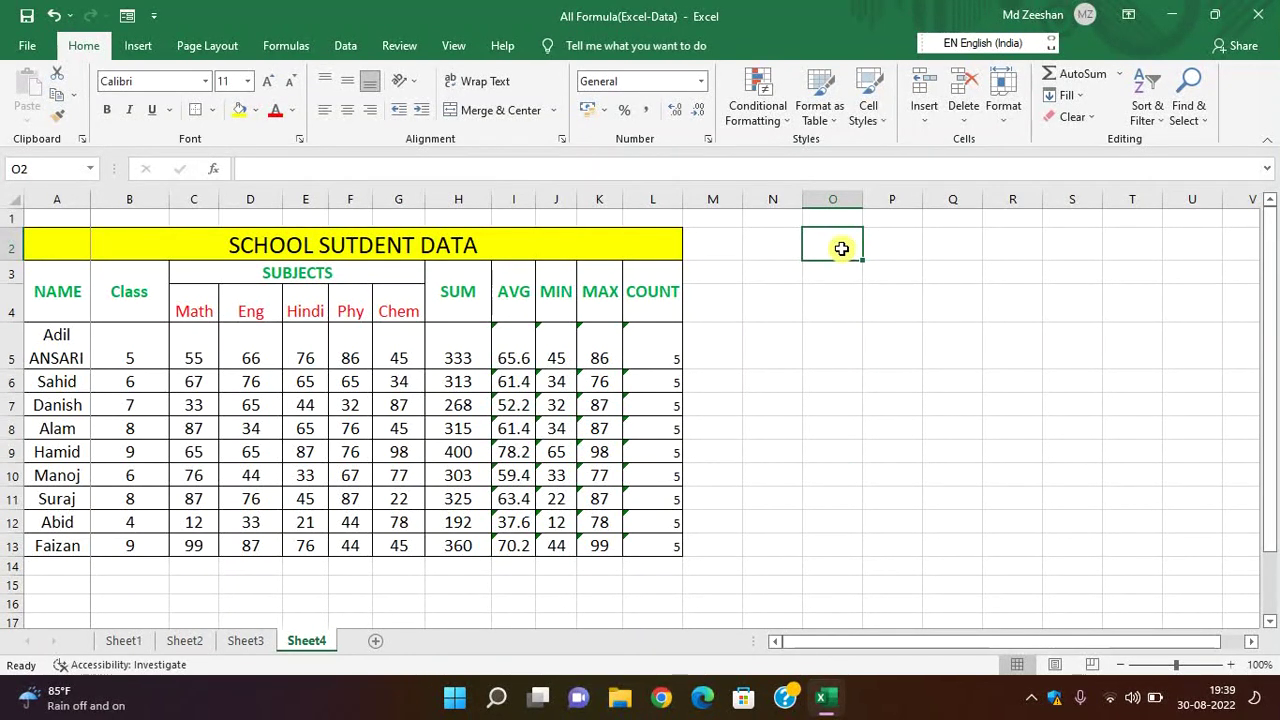
click(886, 368)
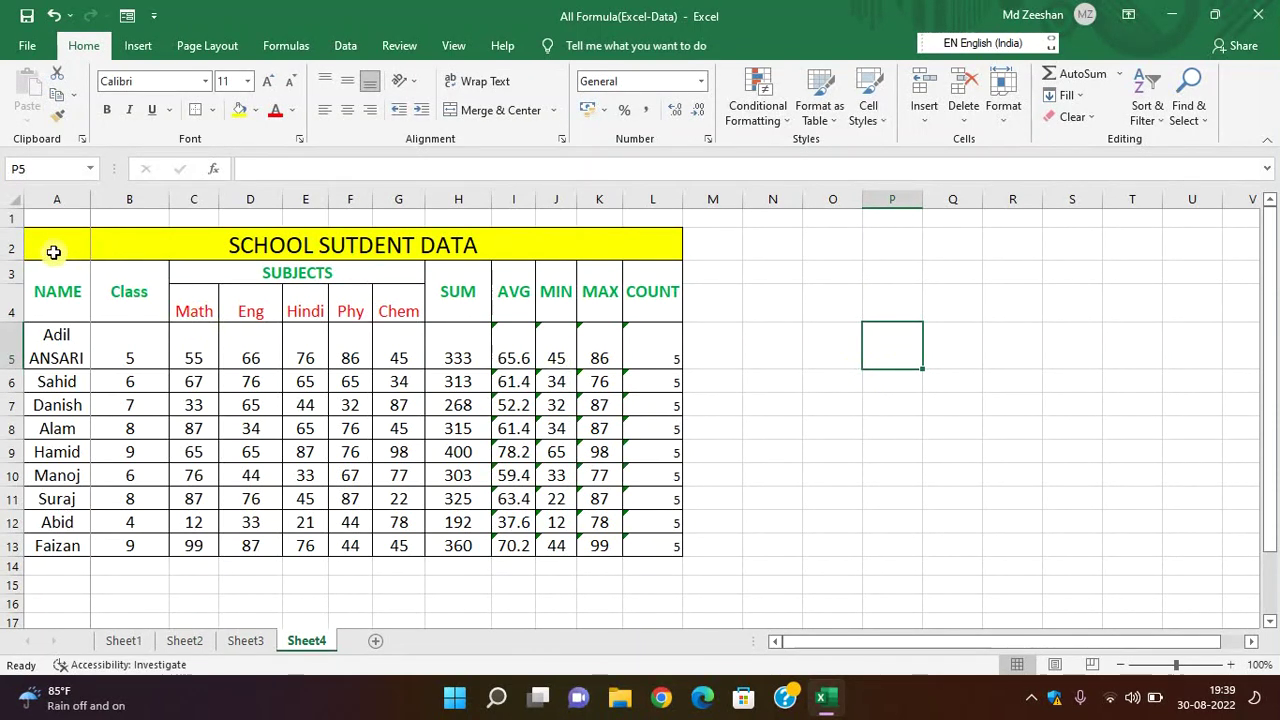
Step: Copy the student table A2:L13 and pick N2 as the paste destination
mouse_move(49, 251)
mouse_down()
mouse_move(562, 418)
mouse_move(566, 547)
mouse_up()
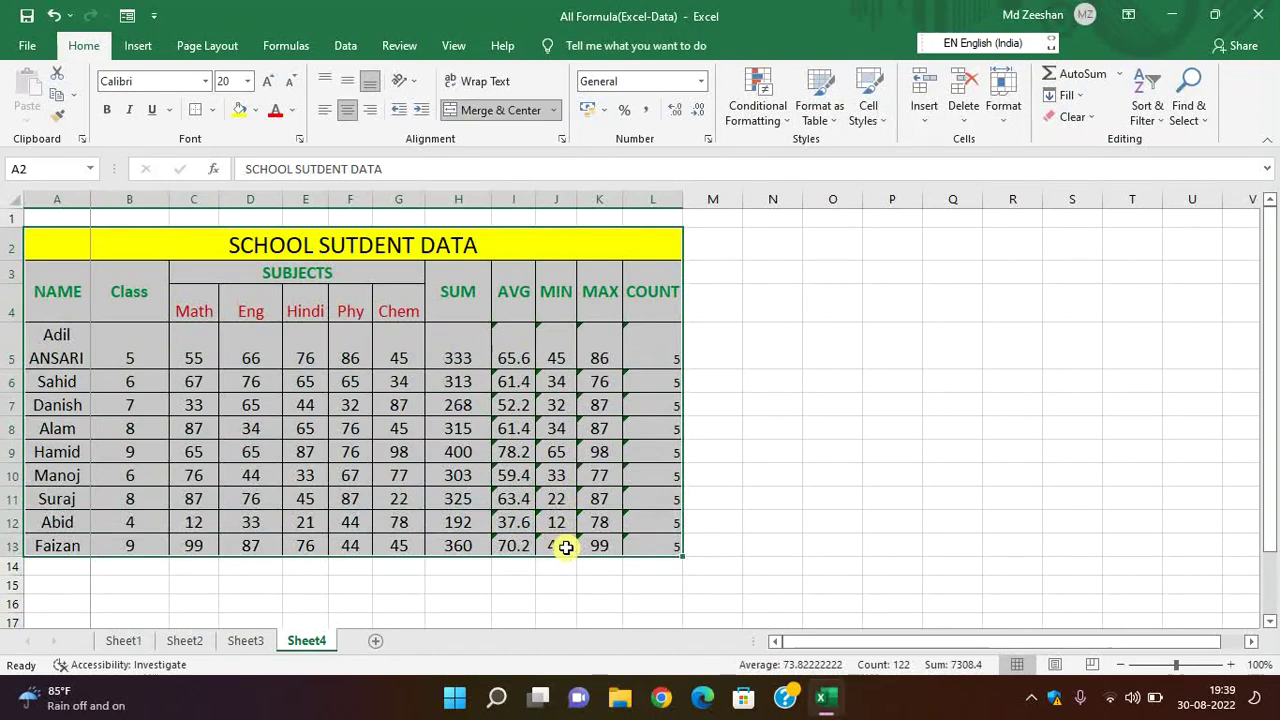
key(ctrl+c)
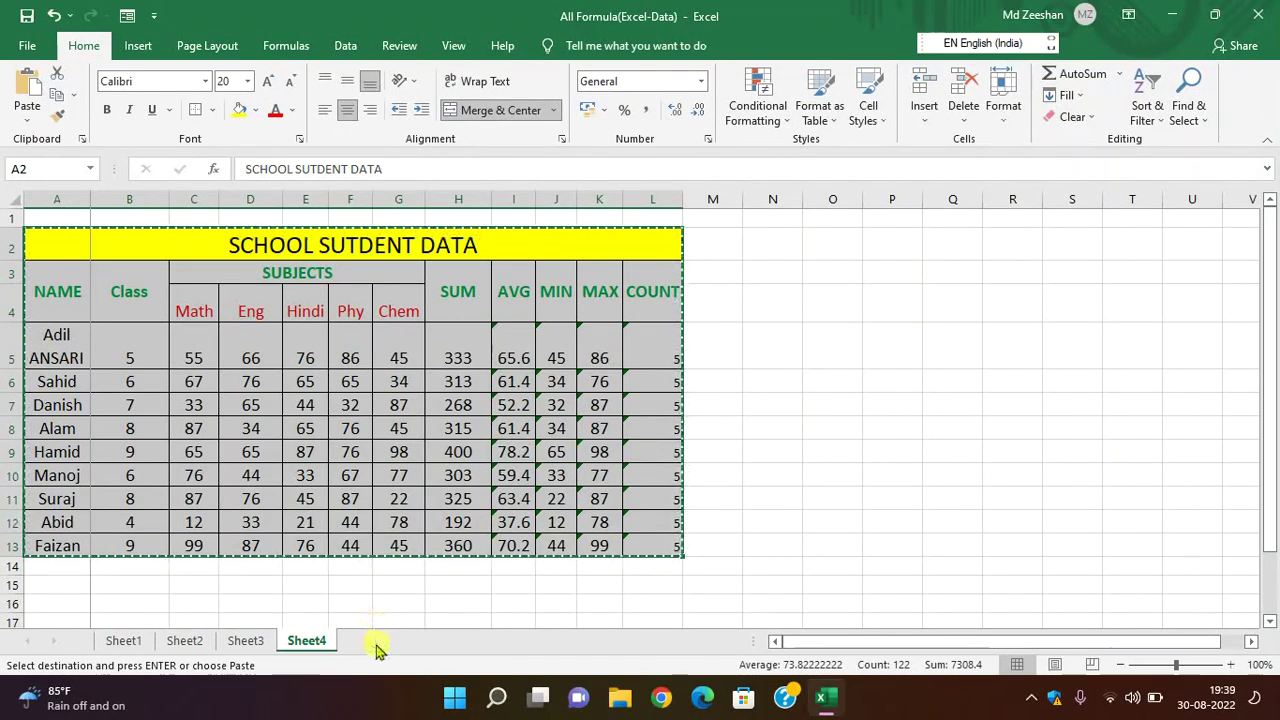
click(776, 248)
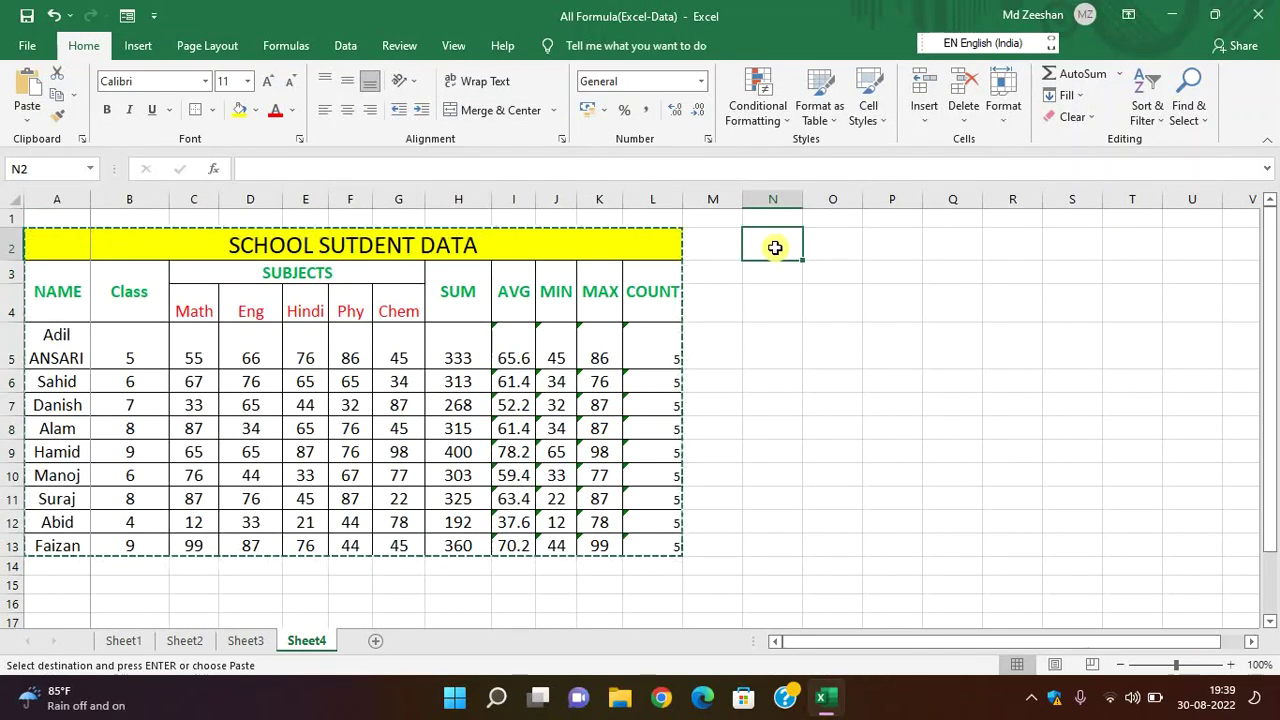
right_click(776, 250)
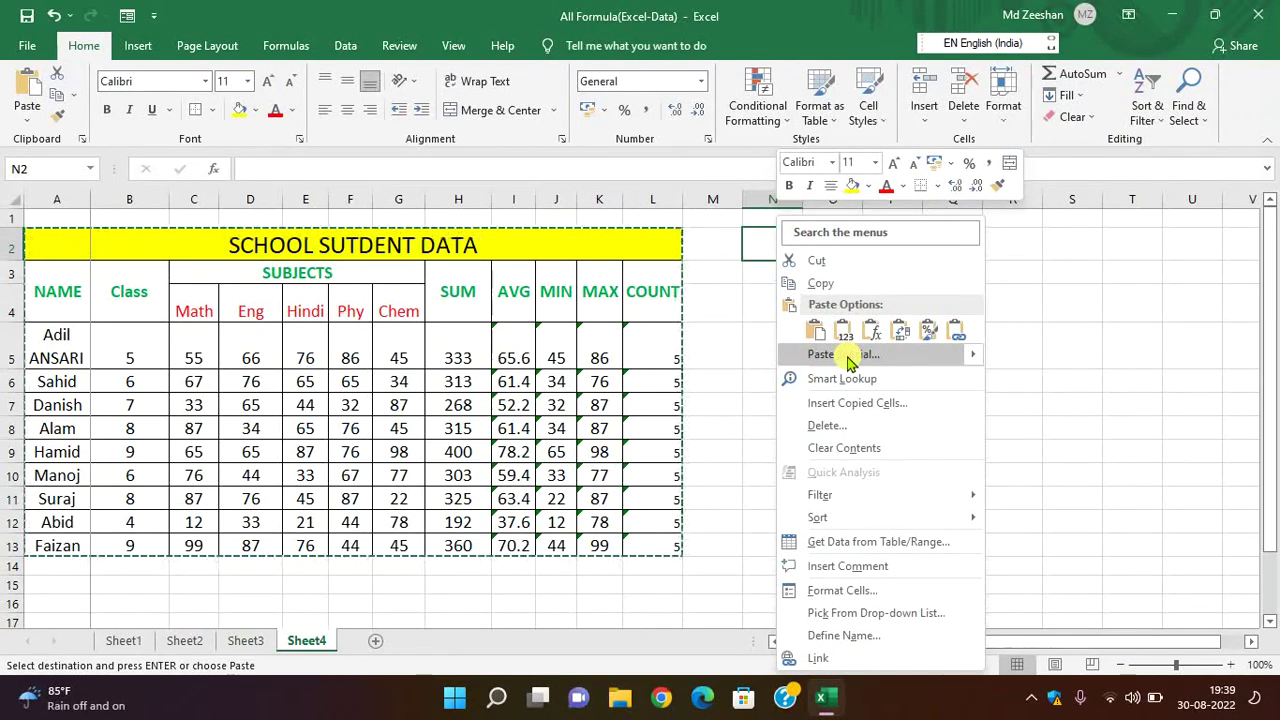
click(1100, 349)
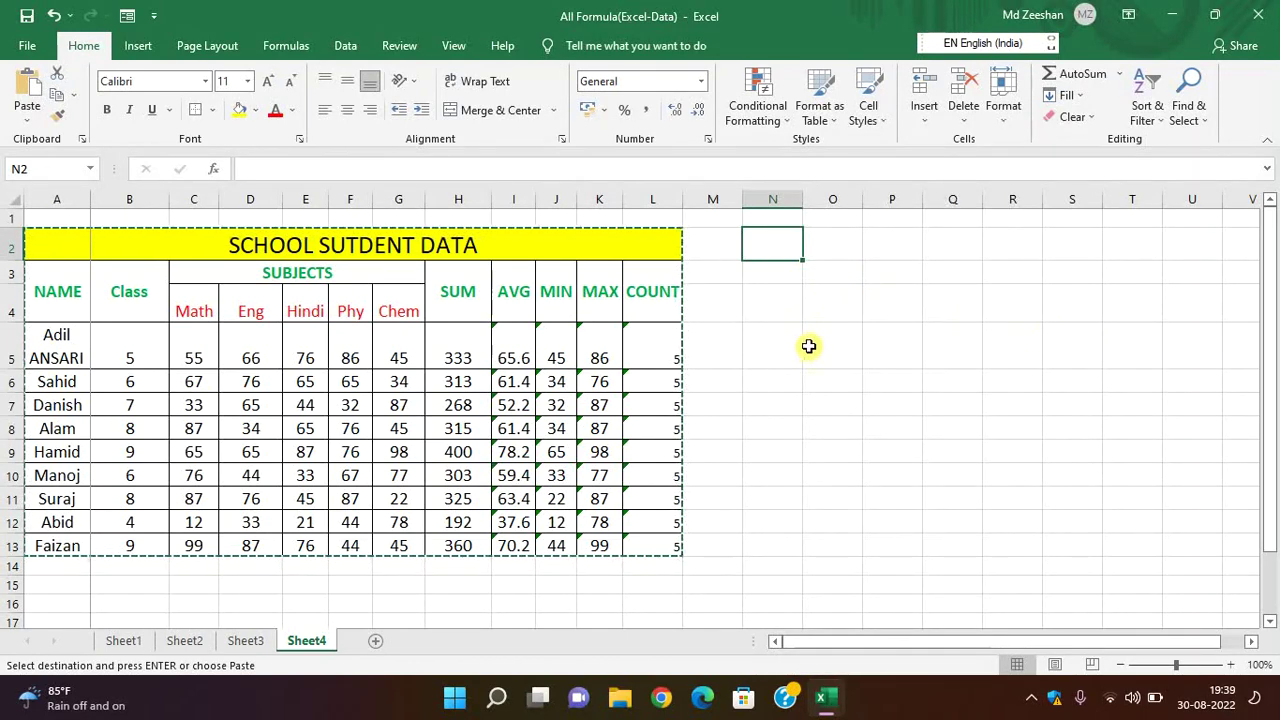
click(33, 118)
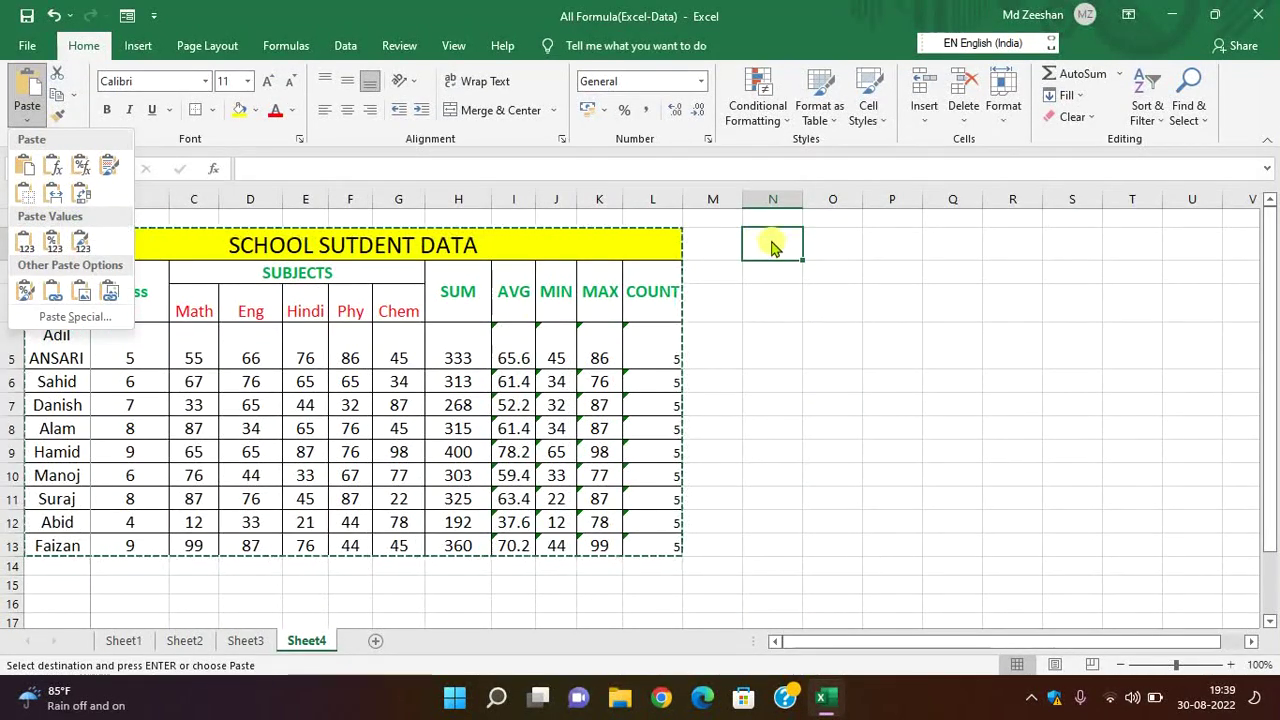
Step: Paste Special the copied table at N2 with Transpose ticked
right_click(771, 248)
click(826, 355)
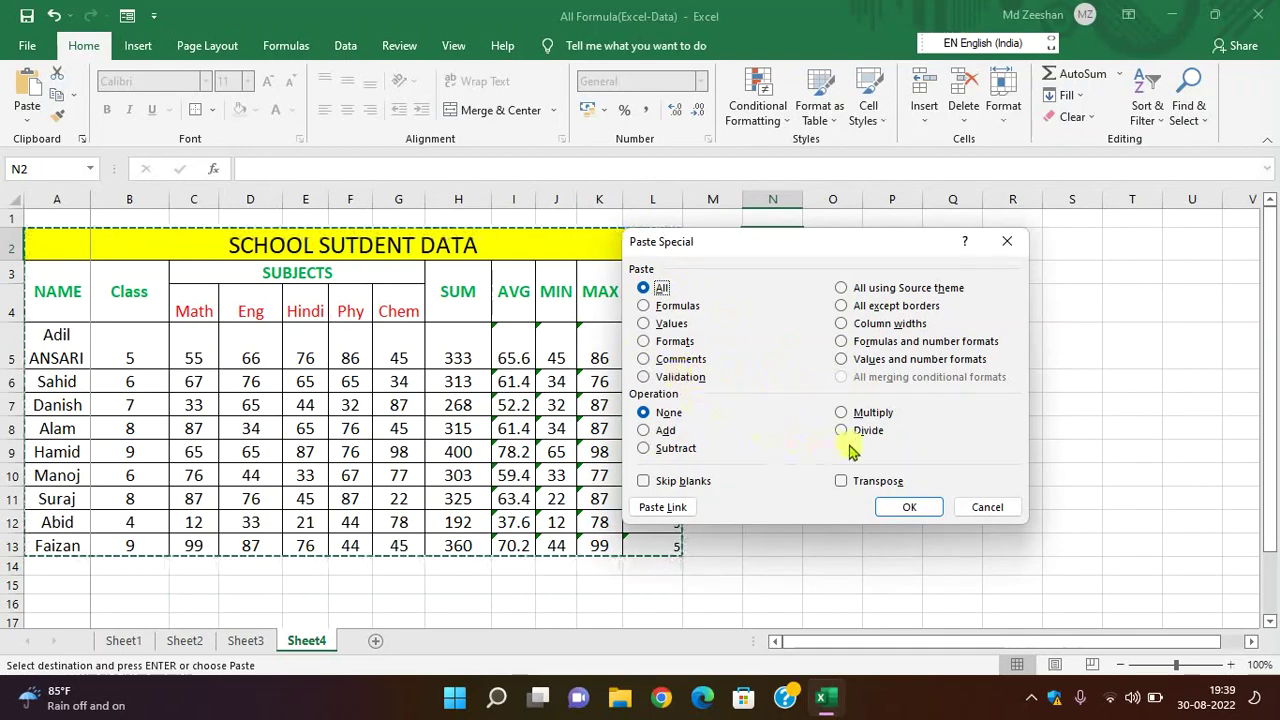
click(843, 482)
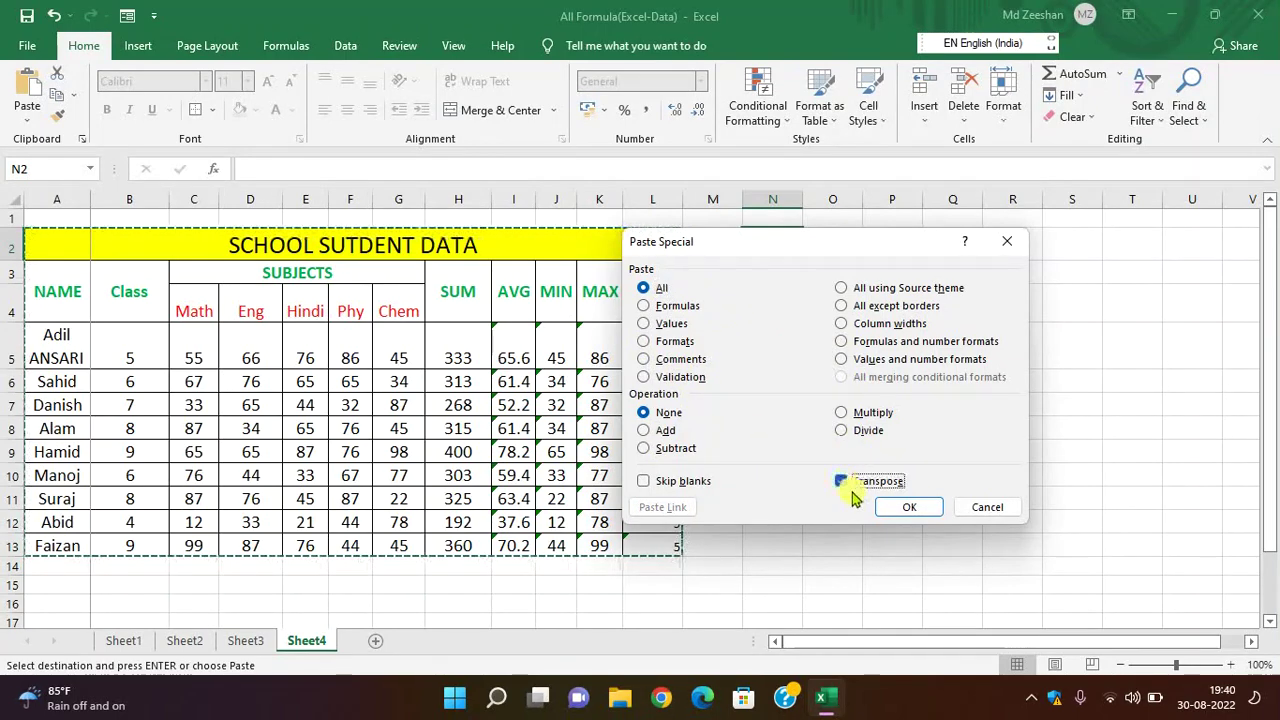
click(909, 507)
Step: Check the pasted SUM formula in Q9, then select the transposed title in N2
click(945, 490)
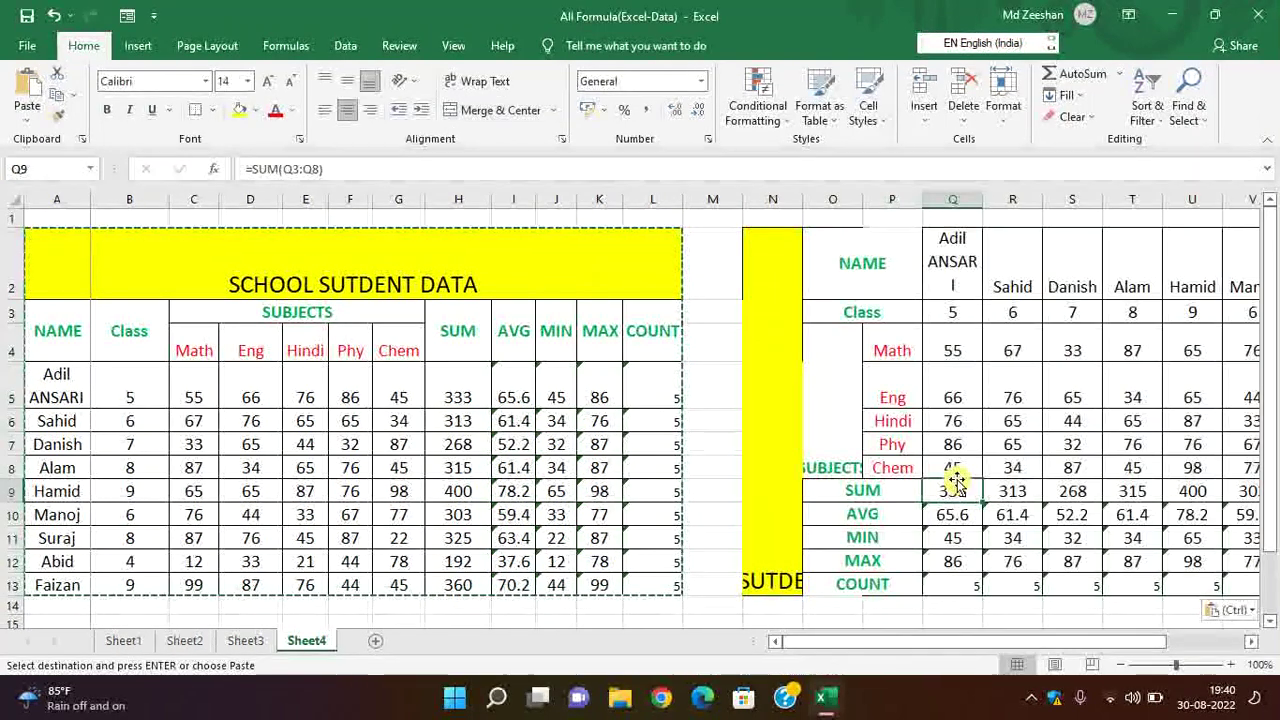
mouse_move(906, 645)
mouse_down()
mouse_move(948, 660)
mouse_move(866, 640)
mouse_up()
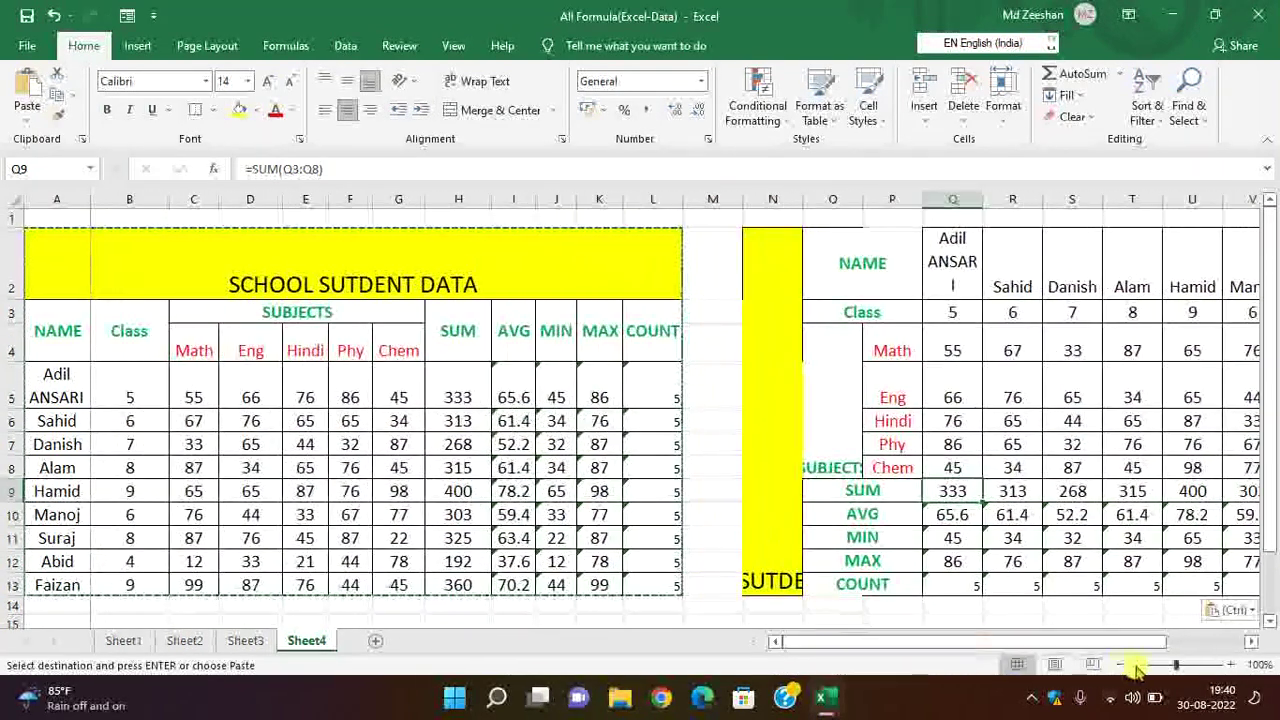
ctrl+scroll(1120, 668, down, 1)
ctrl+scroll(1120, 668, down, 1)
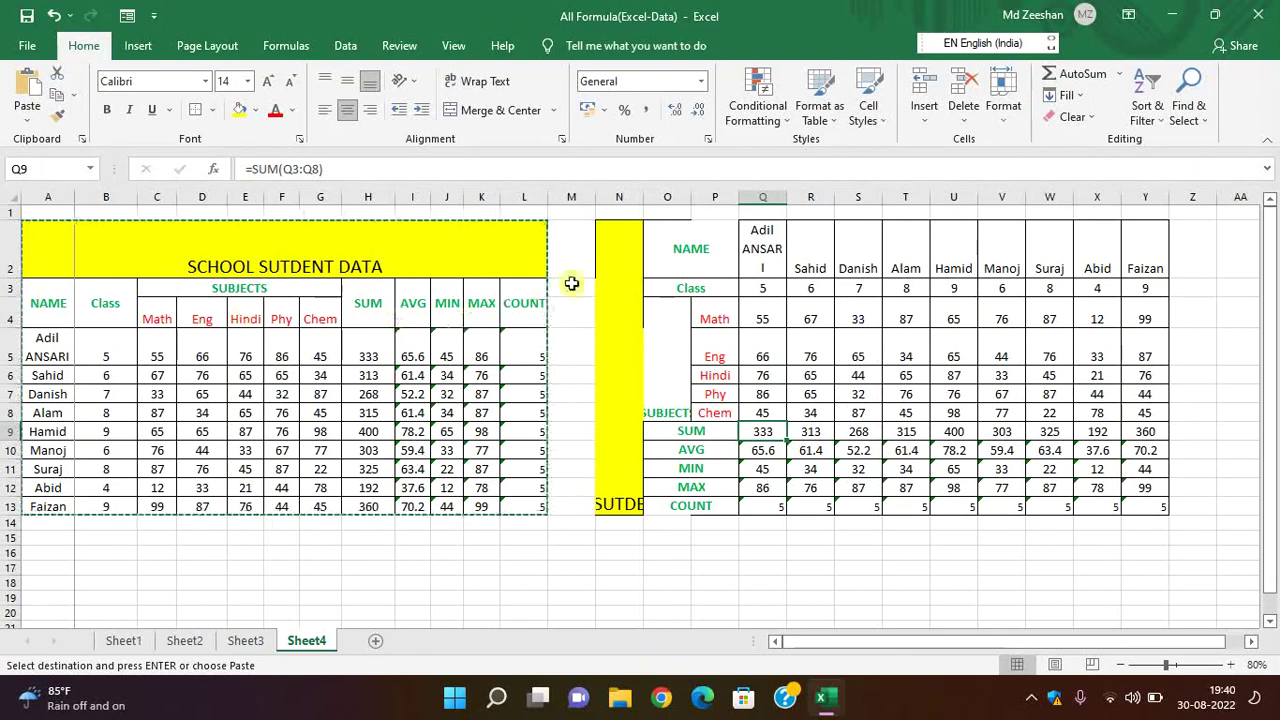
click(618, 388)
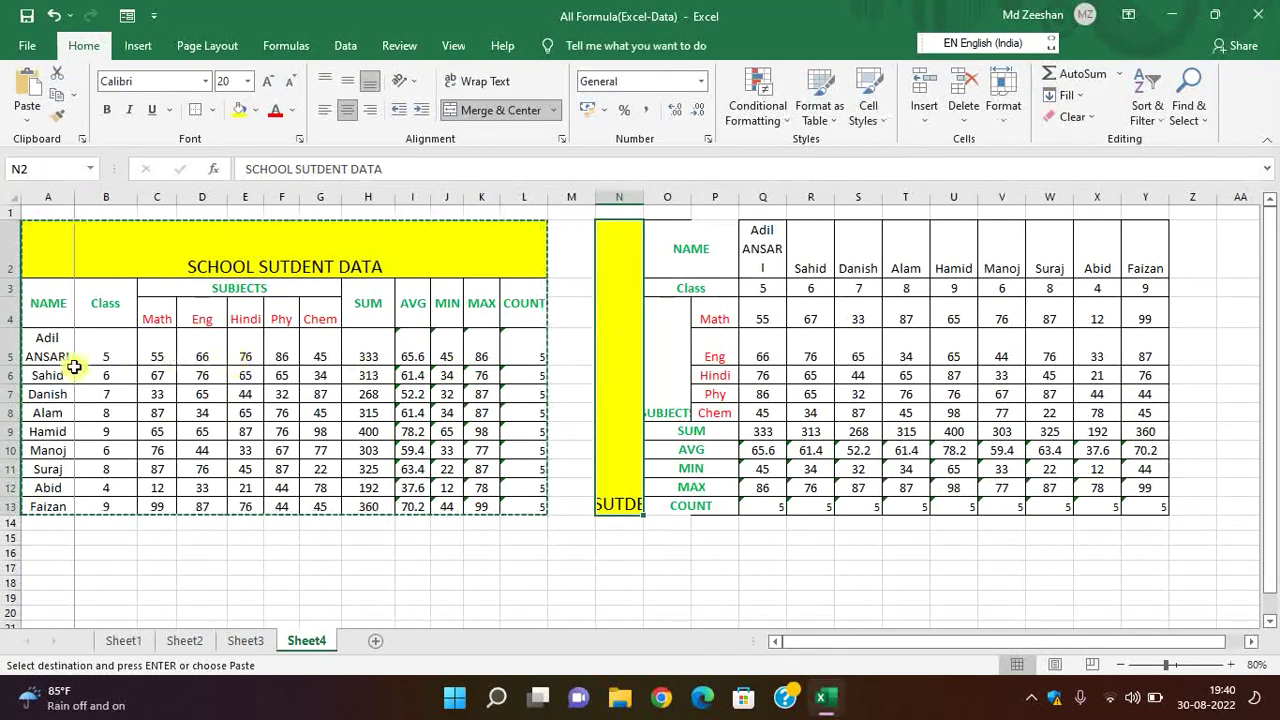
drag(40, 305, 54, 440)
drag(705, 255, 1128, 255)
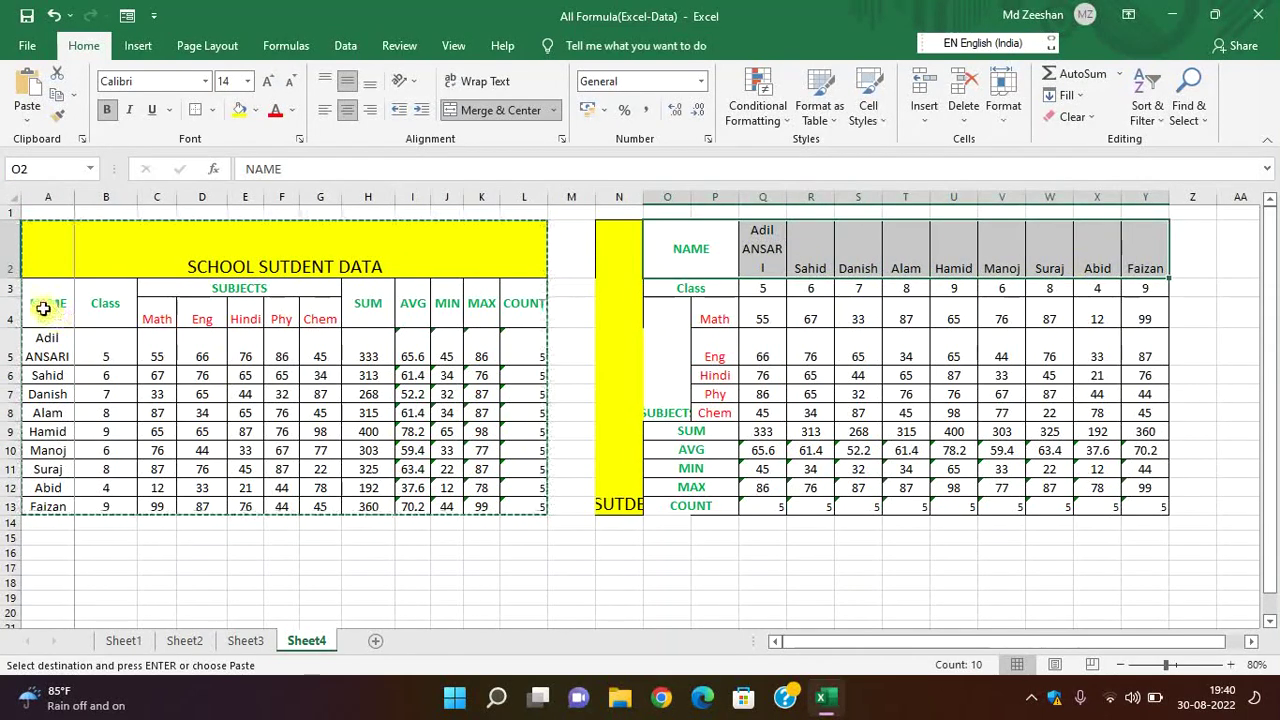
drag(48, 305, 505, 300)
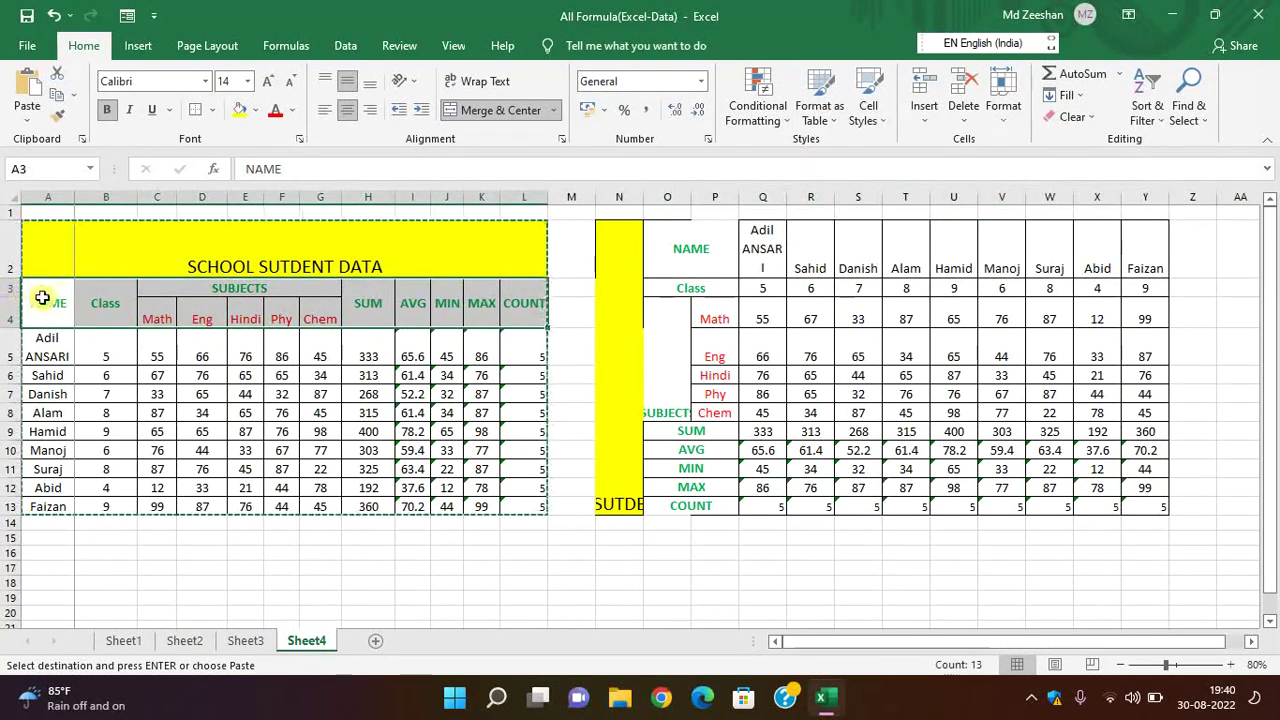
click(104, 304)
click(200, 318)
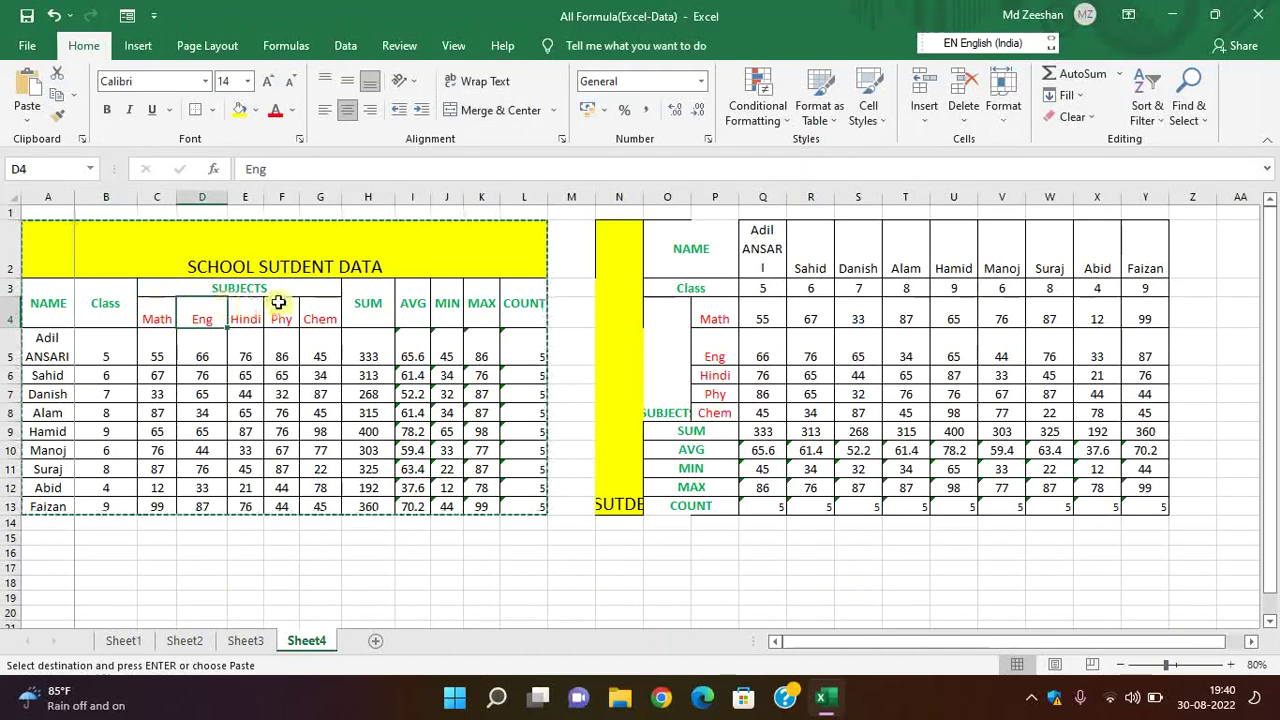
drag(714, 318, 722, 488)
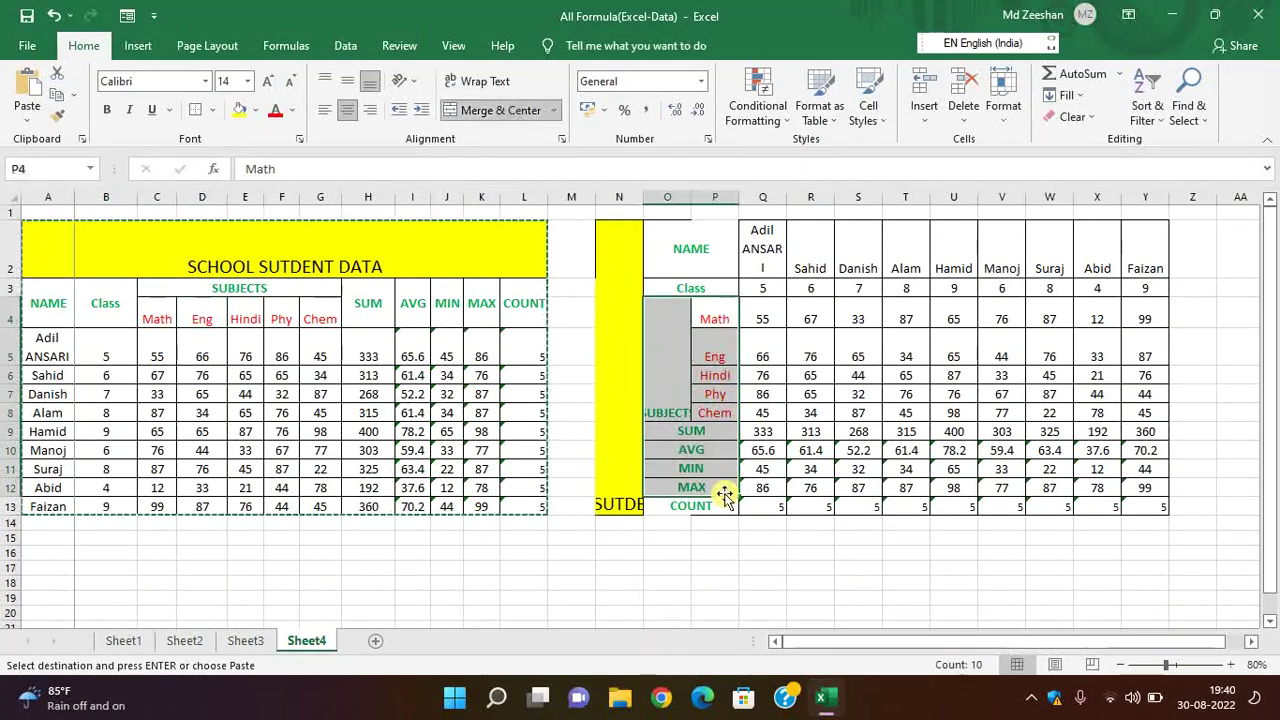
scroll(875, 453, down, 2)
scroll(875, 453, up, 2)
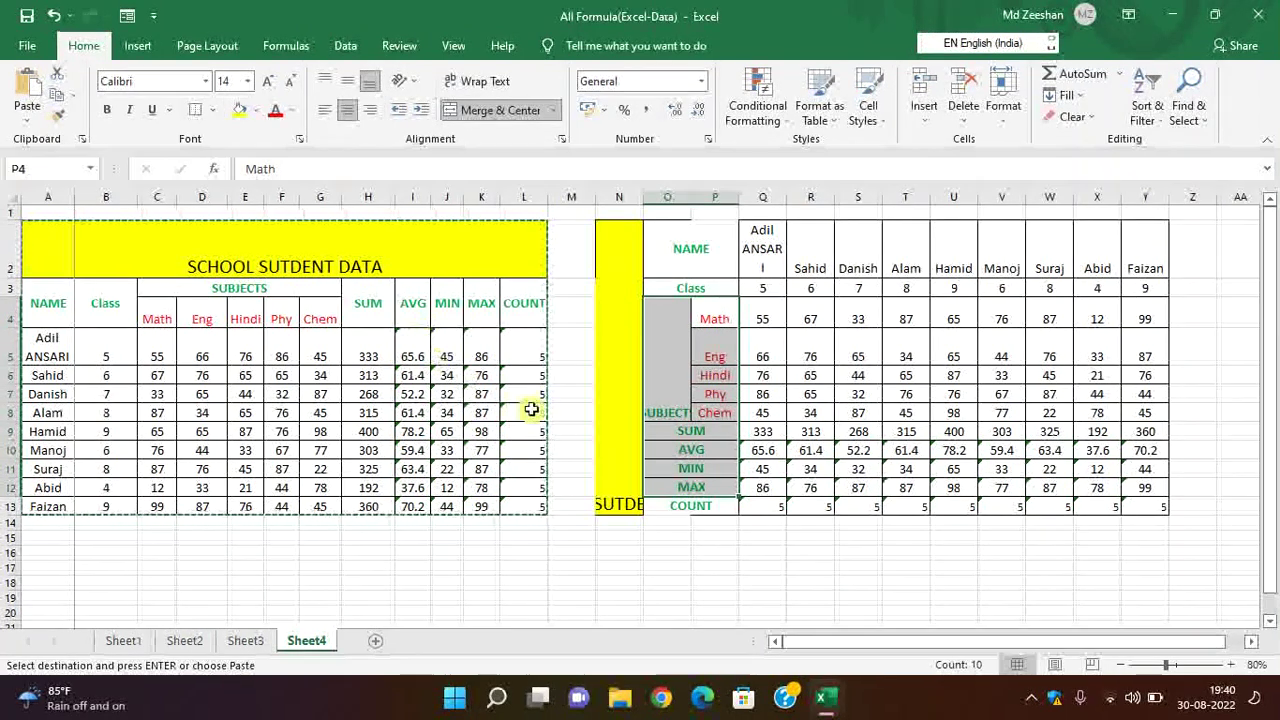
click(622, 400)
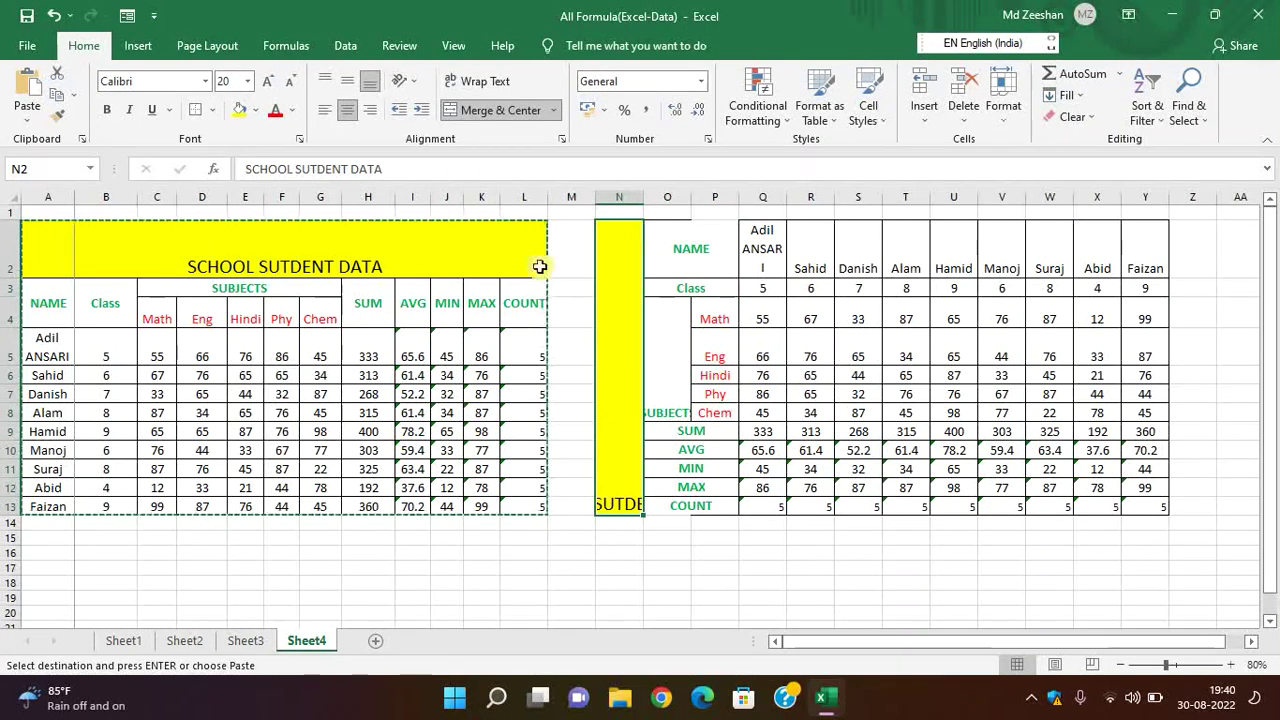
Step: Rotate the N2 title 'SCHOOL SUTDENT DATA' to read upward with Rotate Text Up
click(412, 82)
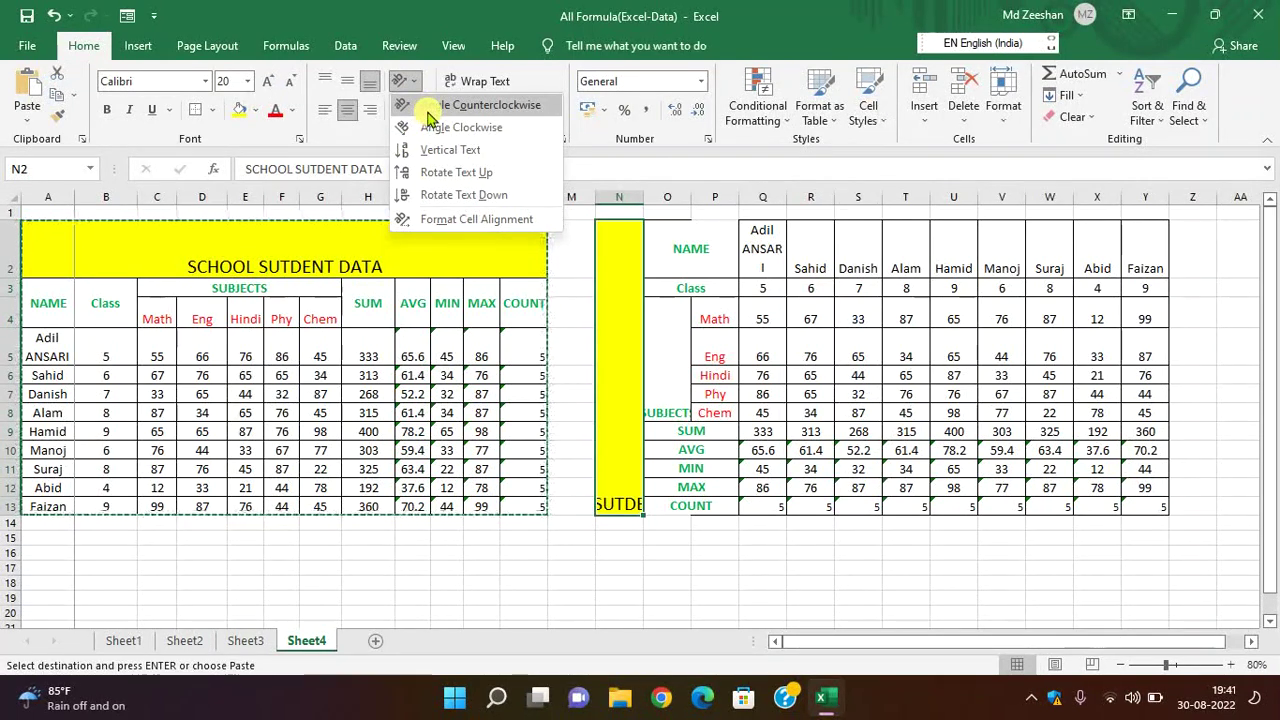
click(440, 172)
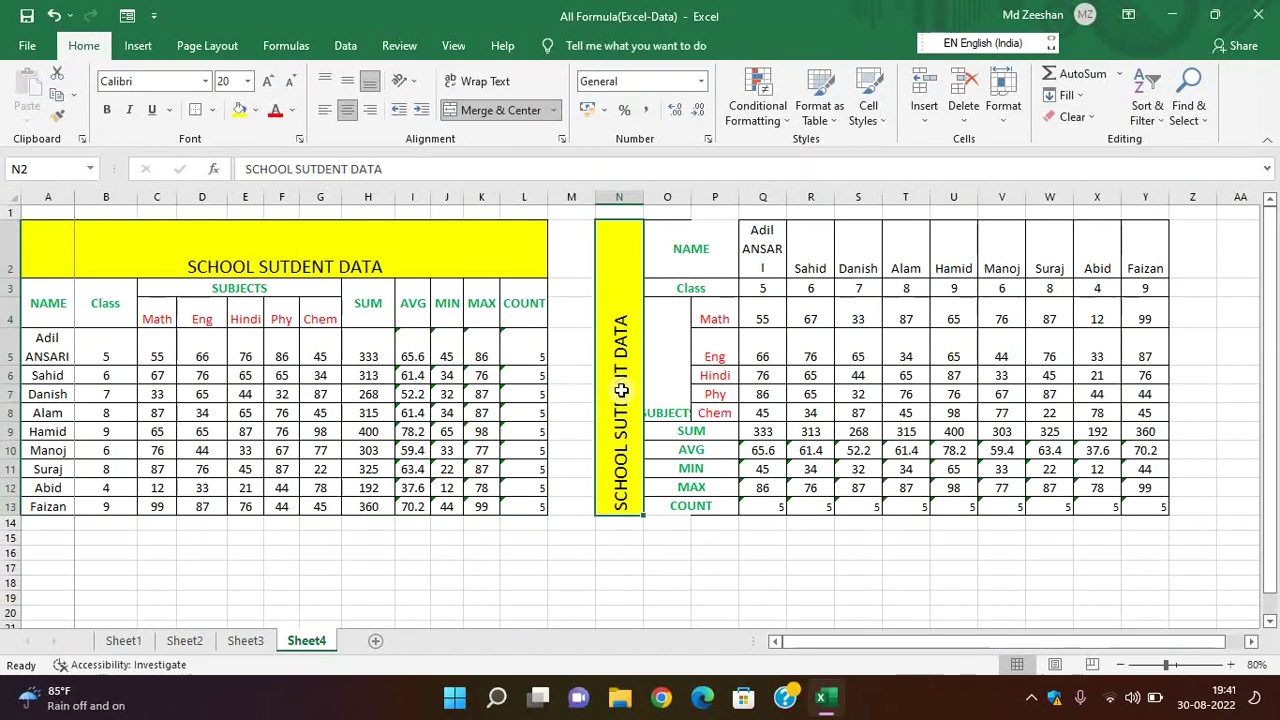
click(762, 414)
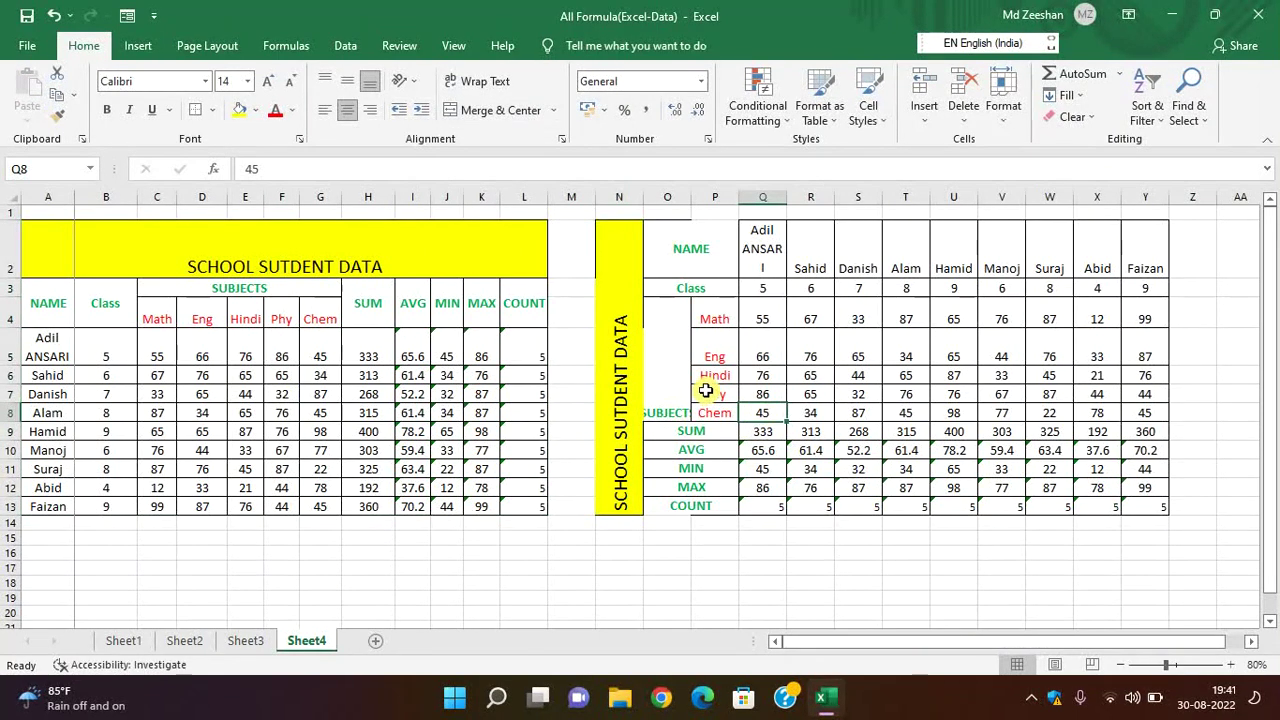